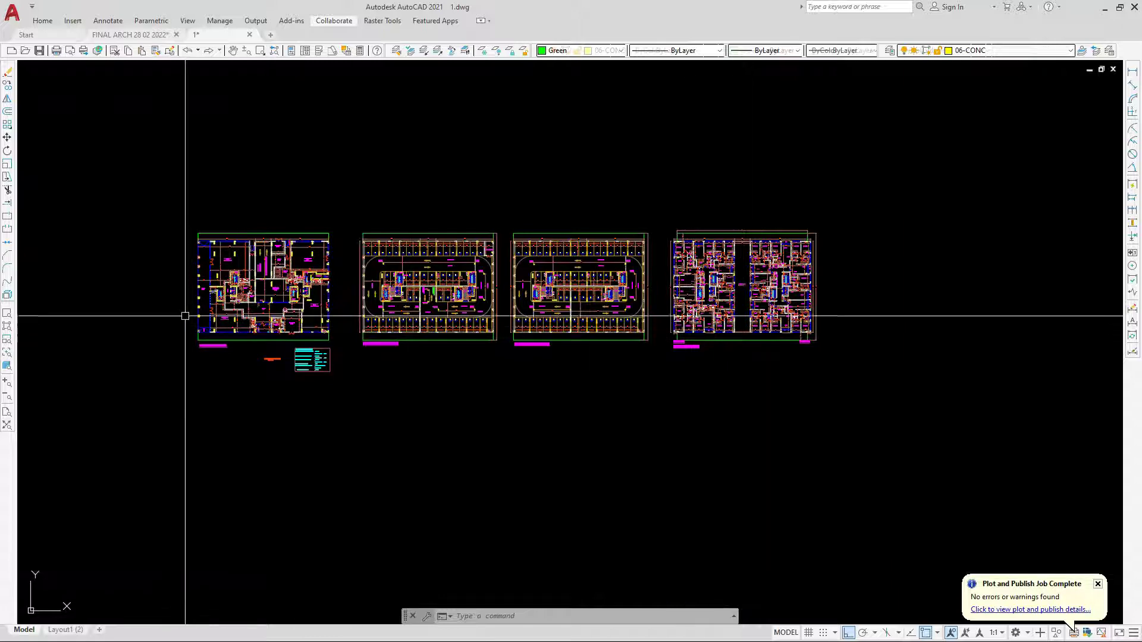
# Examine the garbage calculation table and the proposed building title below the ground floor plan.
pyautogui.scroll(8, 194, 305)
pyautogui.scroll(-5, 211, 401)
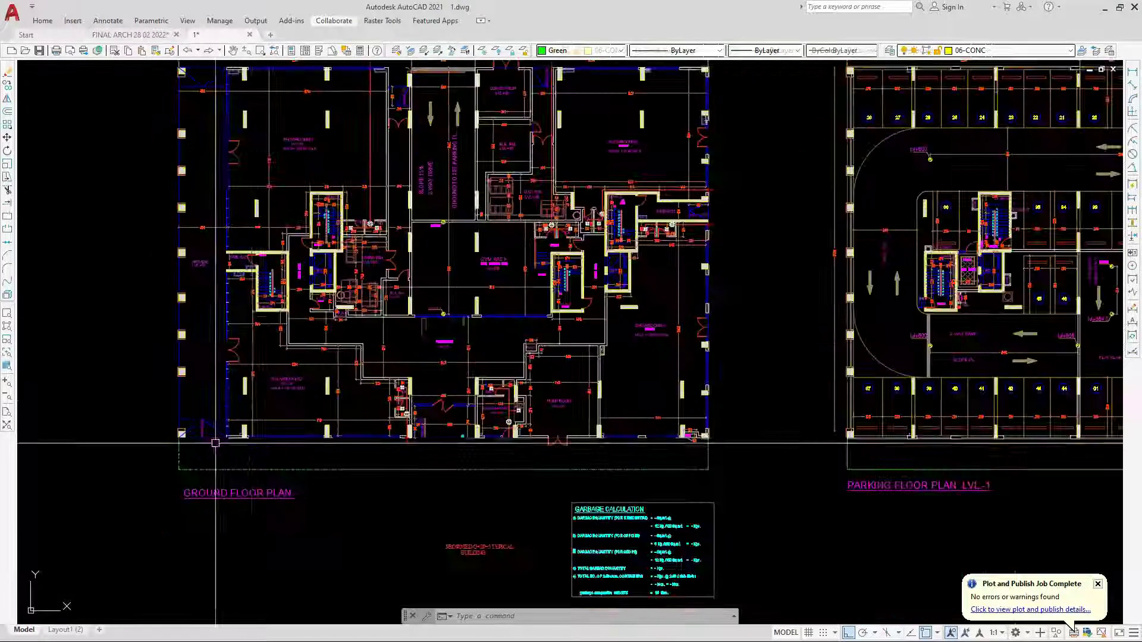
pyautogui.scroll(10, 622, 397)
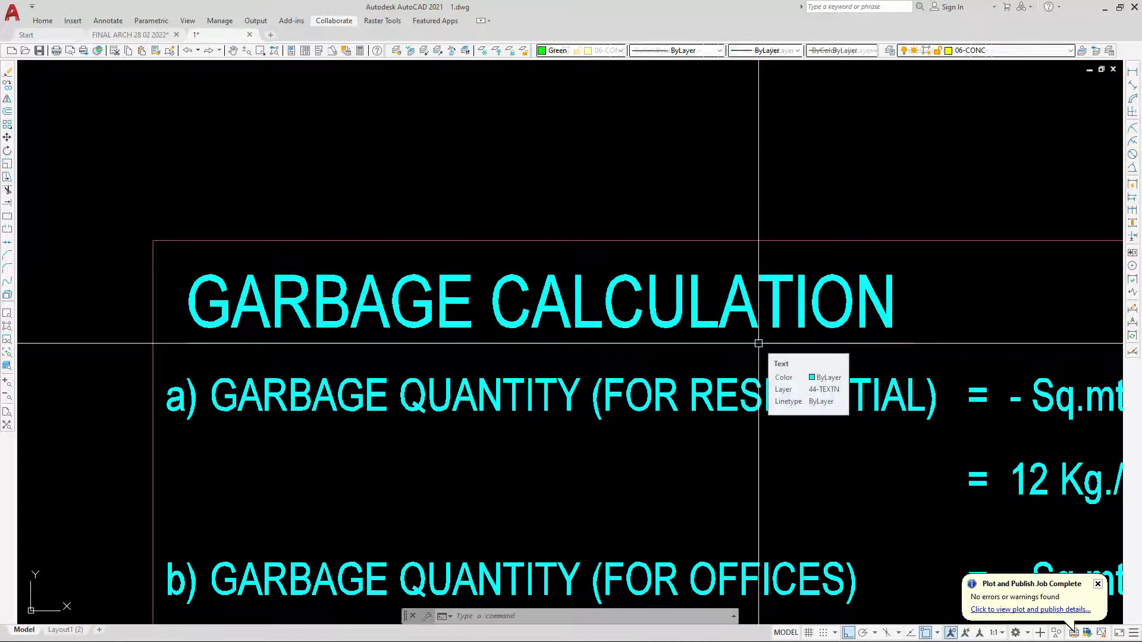
pyautogui.moveTo(726, 500); pyautogui.dragTo(695, 333, button='middle')
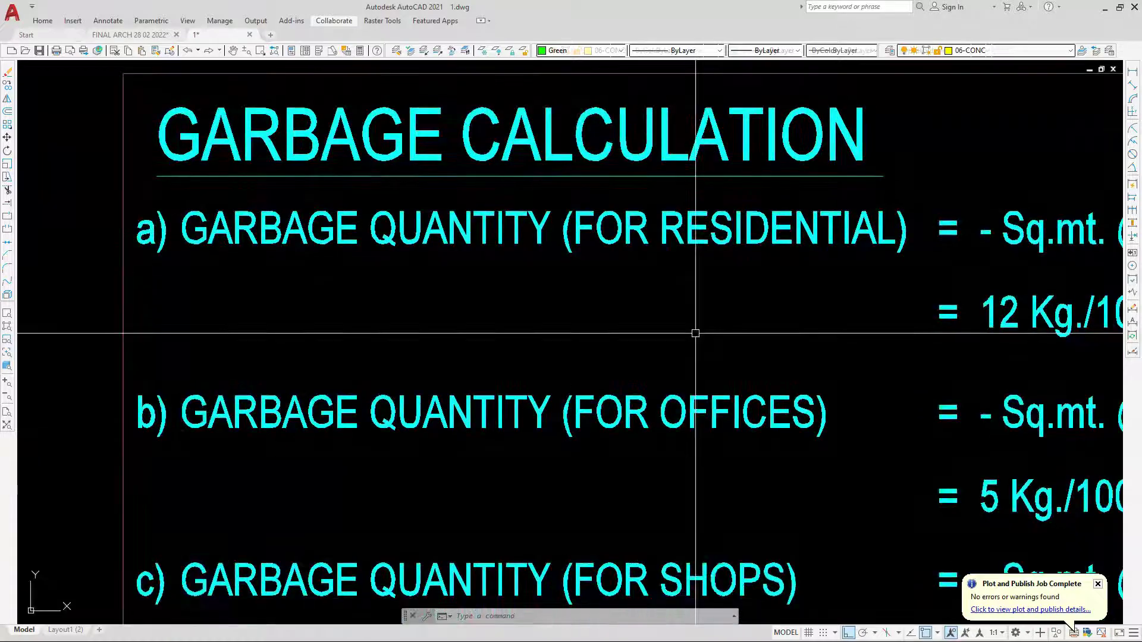
pyautogui.scroll(-2, 669, 339)
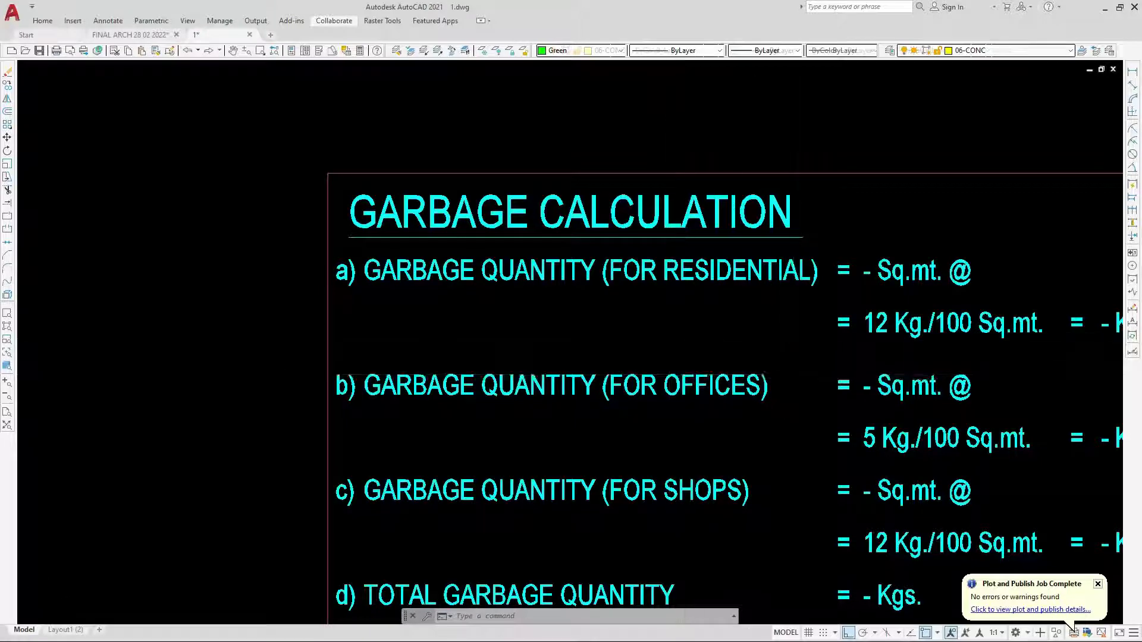
pyautogui.scroll(-3, 408, 383)
pyautogui.scroll(6, 408, 421)
pyautogui.moveTo(336, 461); pyautogui.dragTo(546, 452, button='middle')
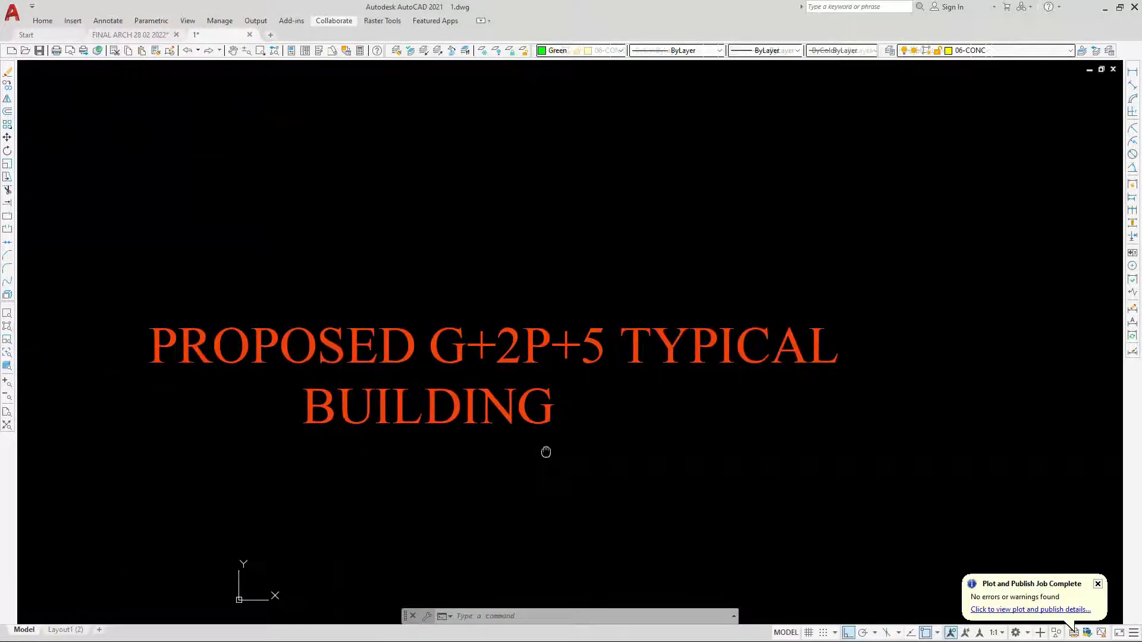
# Review the overall layout of the ground floor plan and its title.
pyautogui.scroll(-6, 546, 451)
pyautogui.scroll(4, 391, 459)
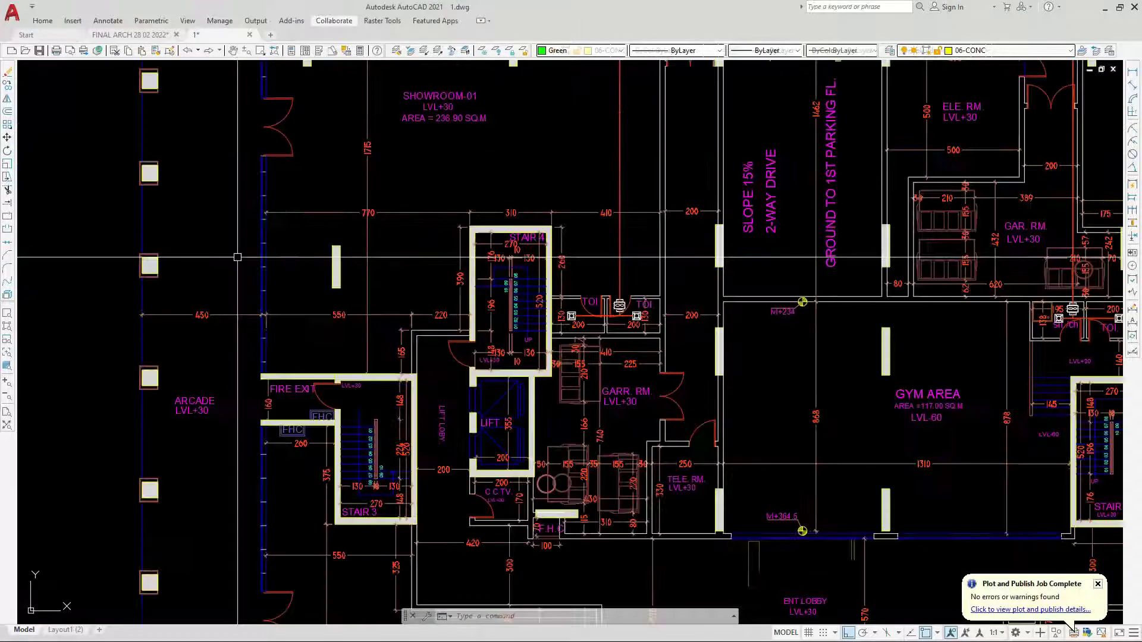
pyautogui.scroll(2, 222, 294)
pyautogui.scroll(-3, 226, 524)
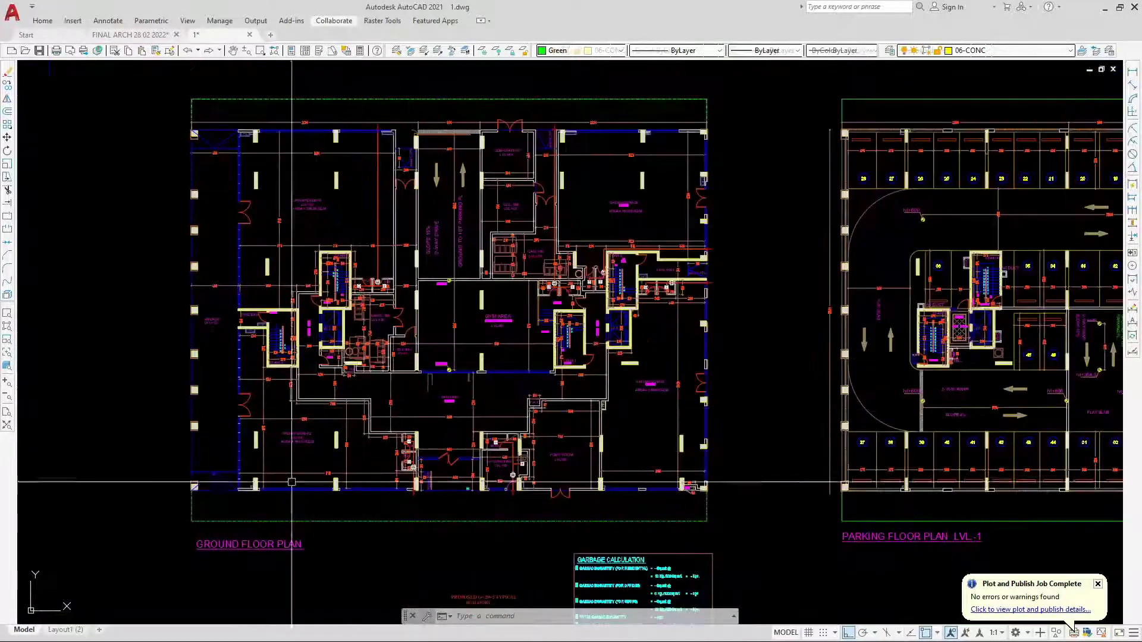
pyautogui.scroll(5, 244, 546)
pyautogui.scroll(-3, 244, 546)
pyautogui.scroll(4, 270, 528)
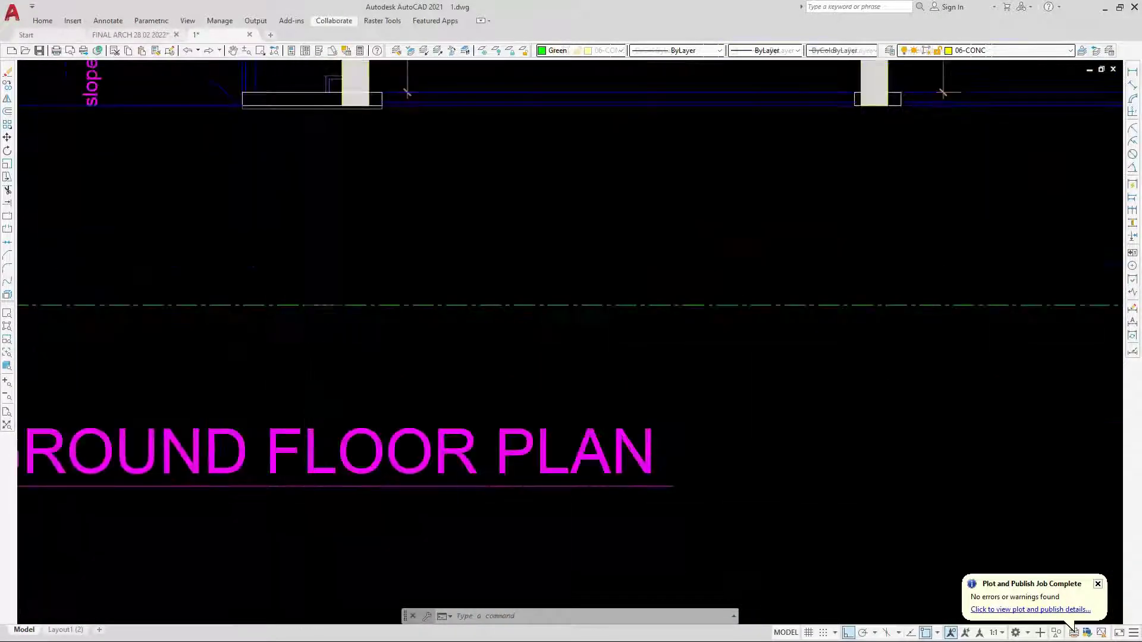
pyautogui.scroll(-5, 316, 508)
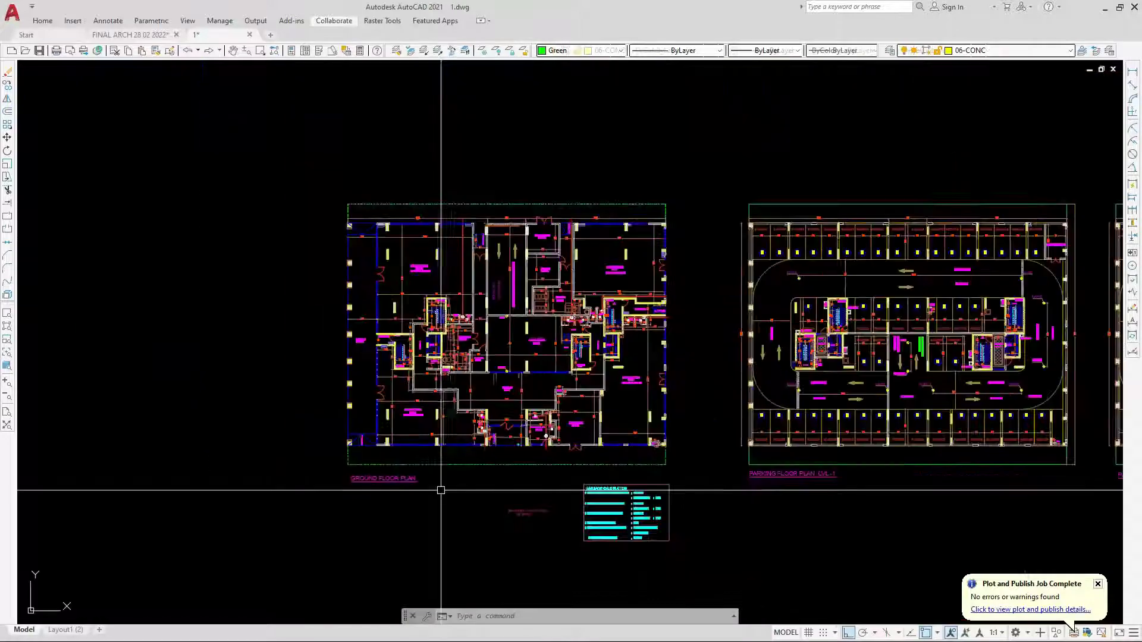
# Inspect the showroom names, levels and area labels on the ground floor plan.
pyautogui.scroll(8, 614, 383)
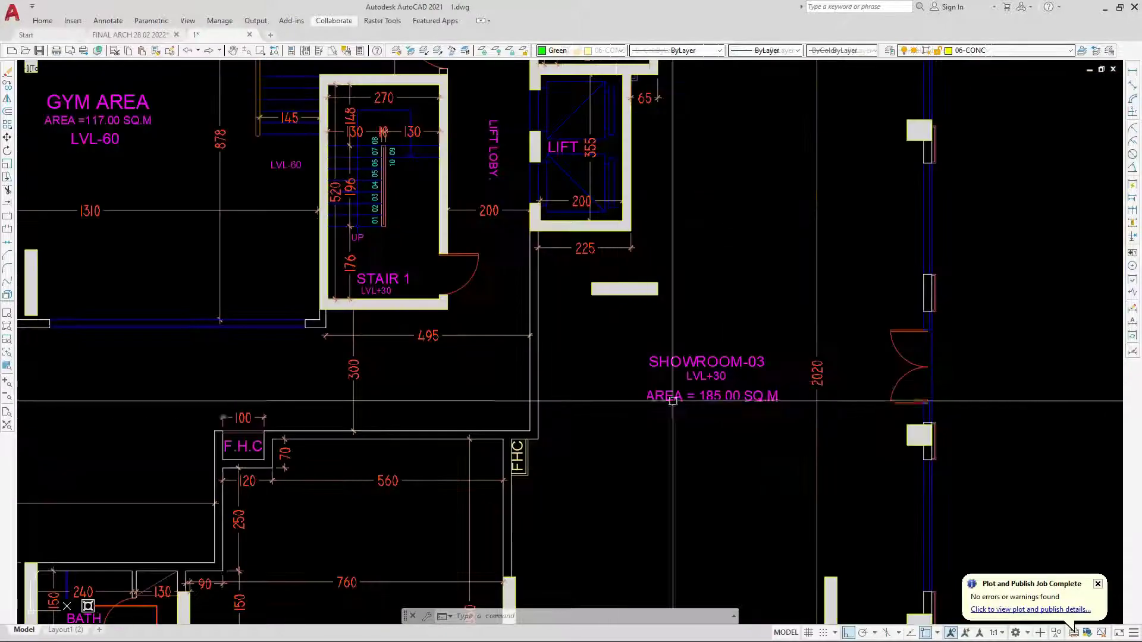
pyautogui.scroll(-4, 730, 404)
pyautogui.scroll(7, 167, 493)
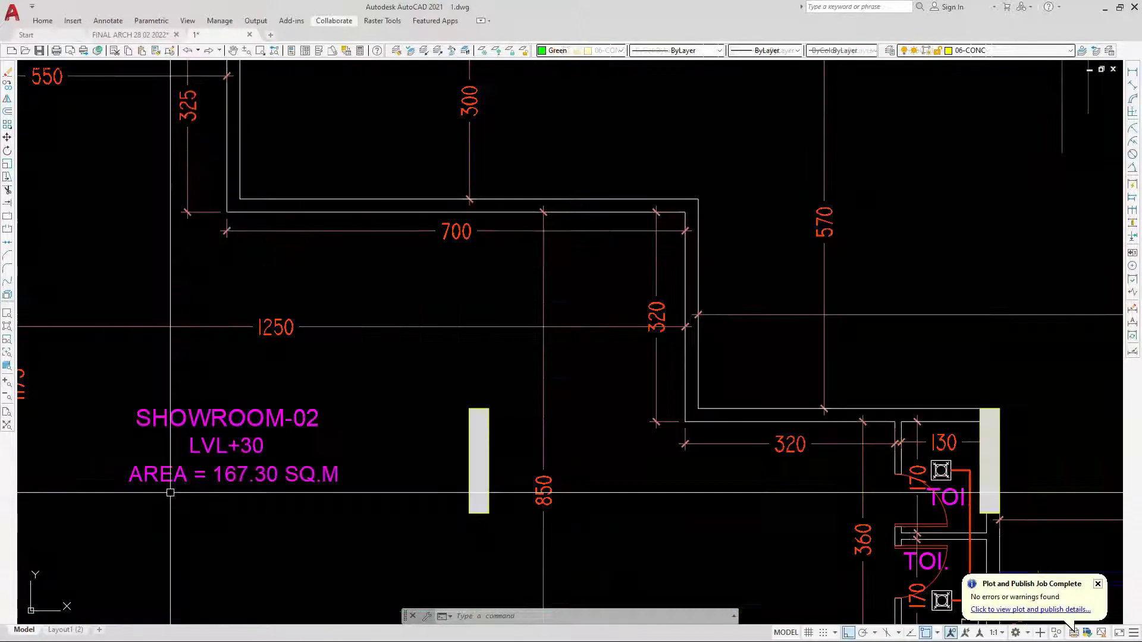
pyautogui.scroll(-6, 481, 498)
pyautogui.scroll(5, 447, 118)
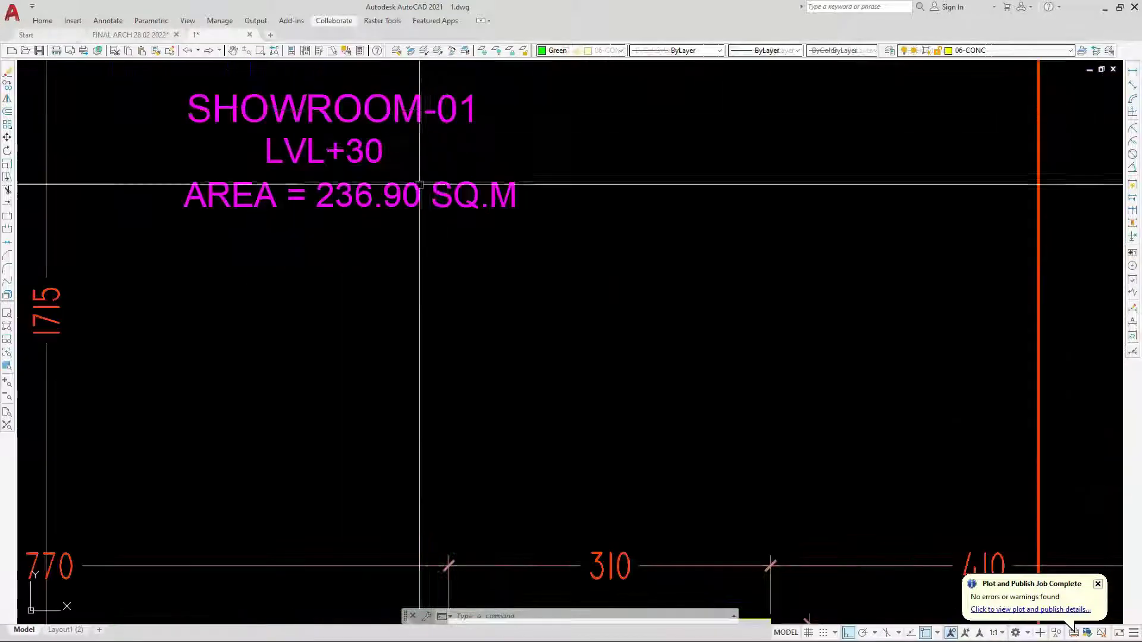
pyautogui.scroll(-5, 377, 341)
pyautogui.scroll(6, 1018, 364)
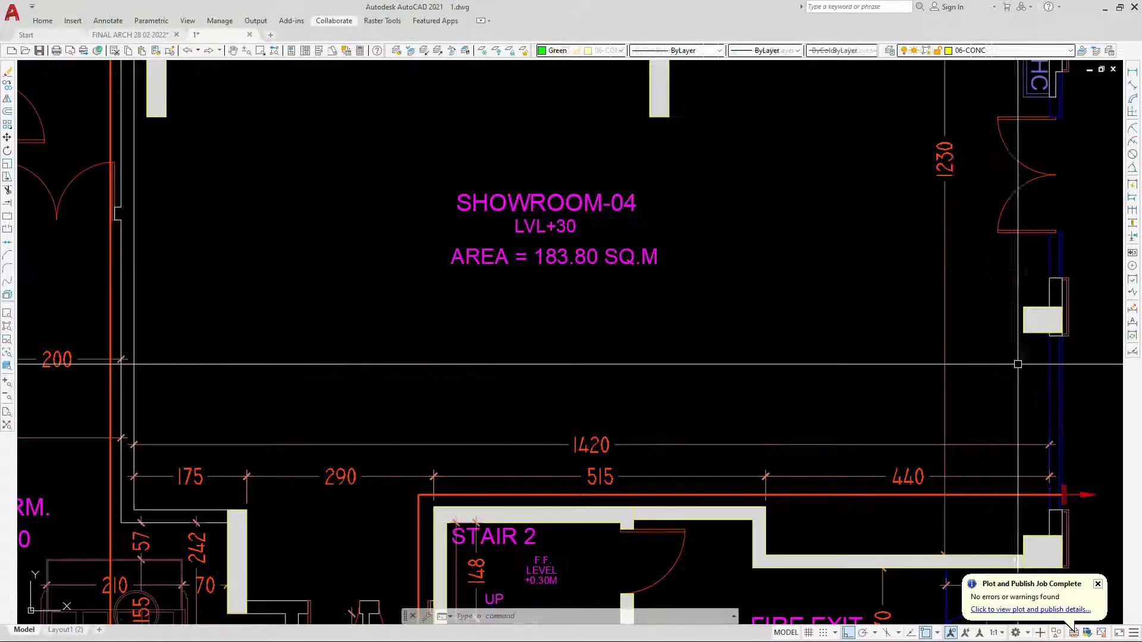
pyautogui.scroll(-4, 610, 297)
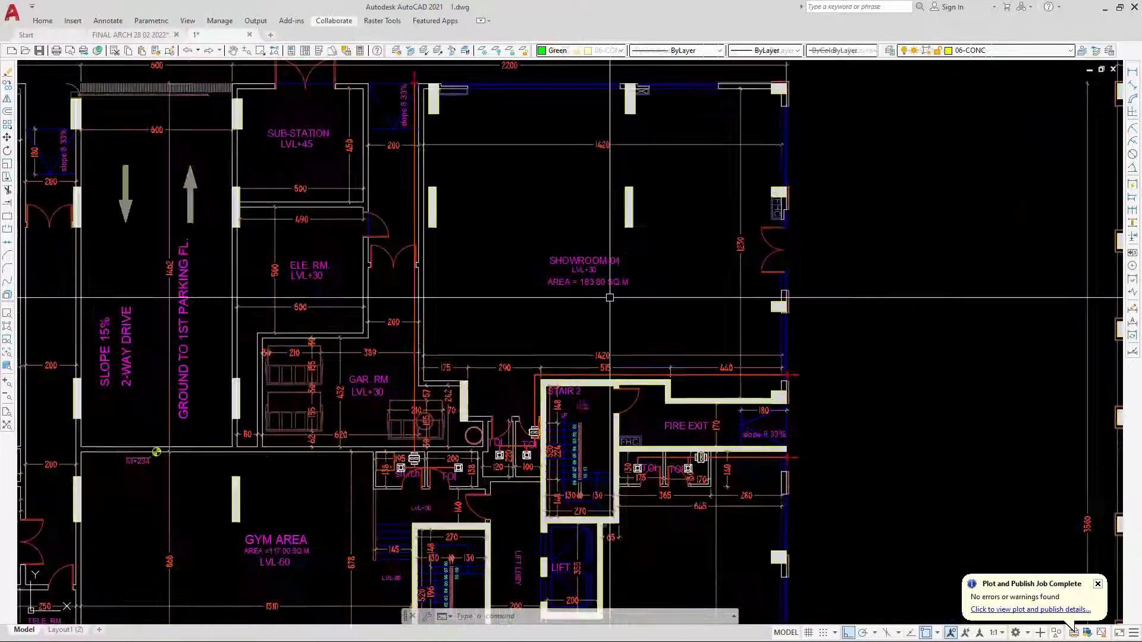
# Review the level 1 and level 2 parking floor plans, including their titles, bays and ramps.
pyautogui.scroll(-7, 338, 310)
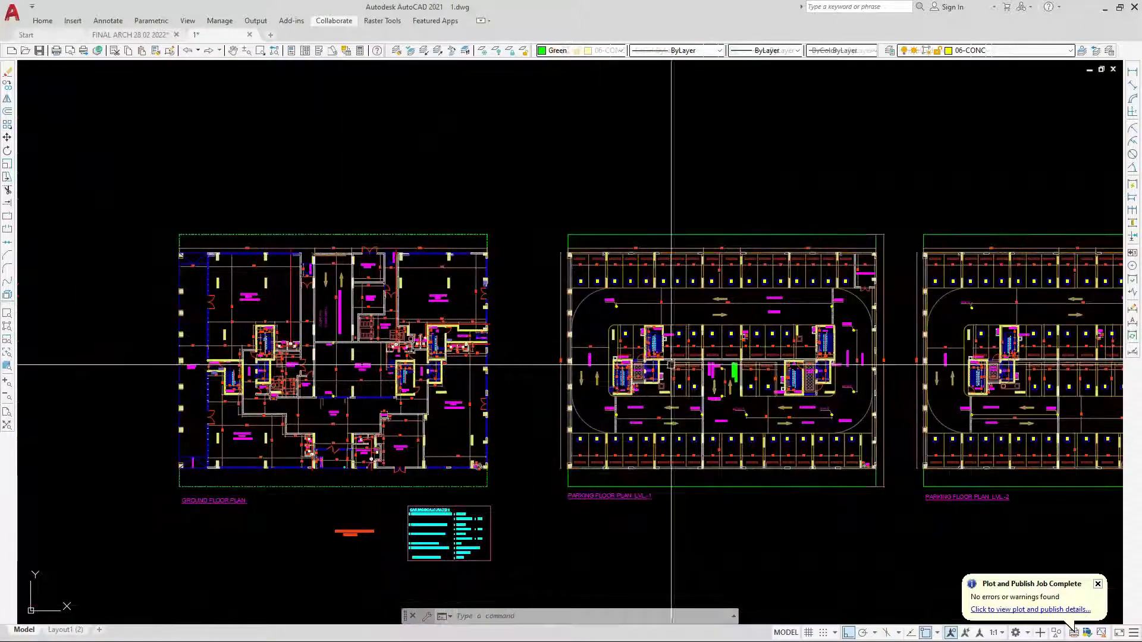
pyautogui.scroll(3, 671, 364)
pyautogui.scroll(-4, 507, 305)
pyautogui.scroll(7, 492, 485)
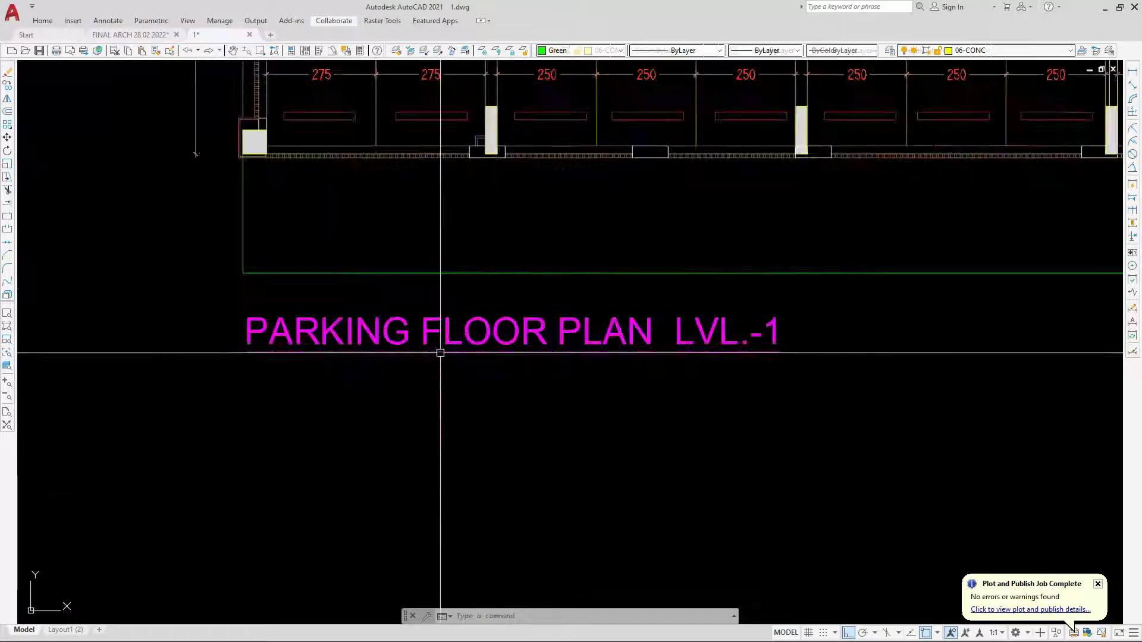
pyautogui.scroll(-6, 440, 353)
pyautogui.scroll(4, 495, 304)
pyautogui.scroll(-1, 495, 304)
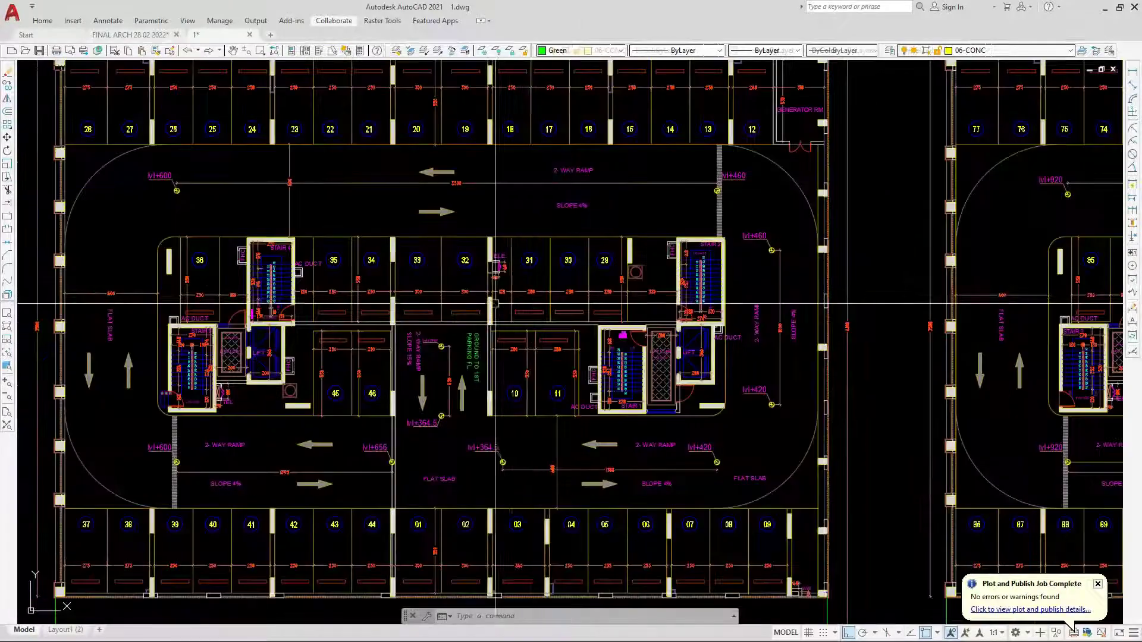
pyautogui.scroll(-5, 495, 303)
pyautogui.scroll(5, 535, 357)
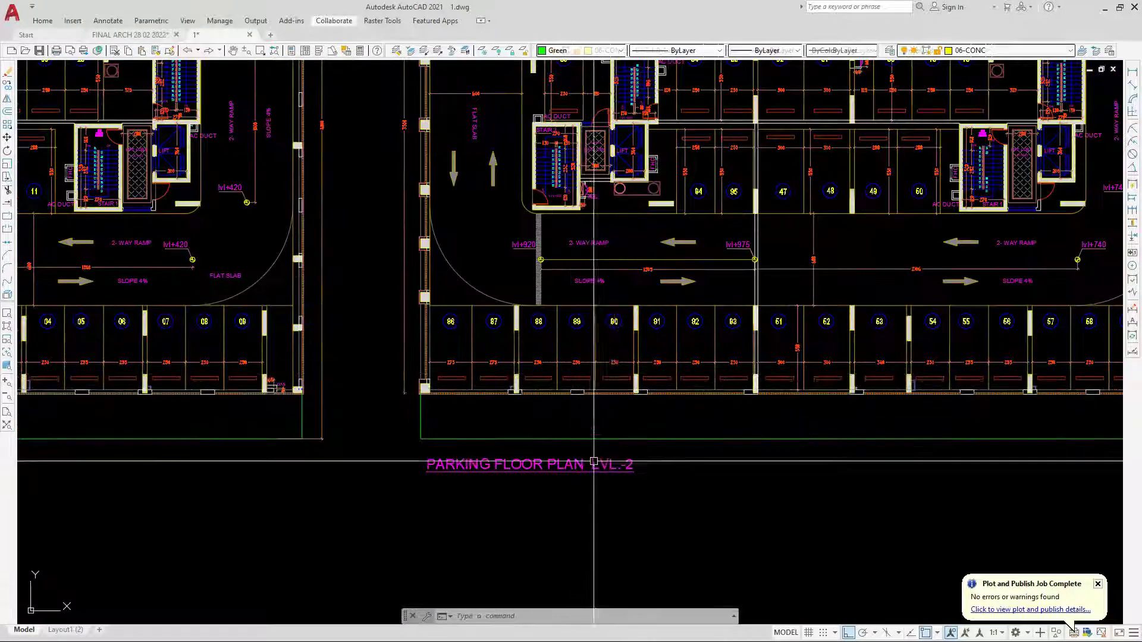
pyautogui.moveTo(594, 461); pyautogui.dragTo(386, 486, button='middle')
pyautogui.scroll(-2, 442, 373)
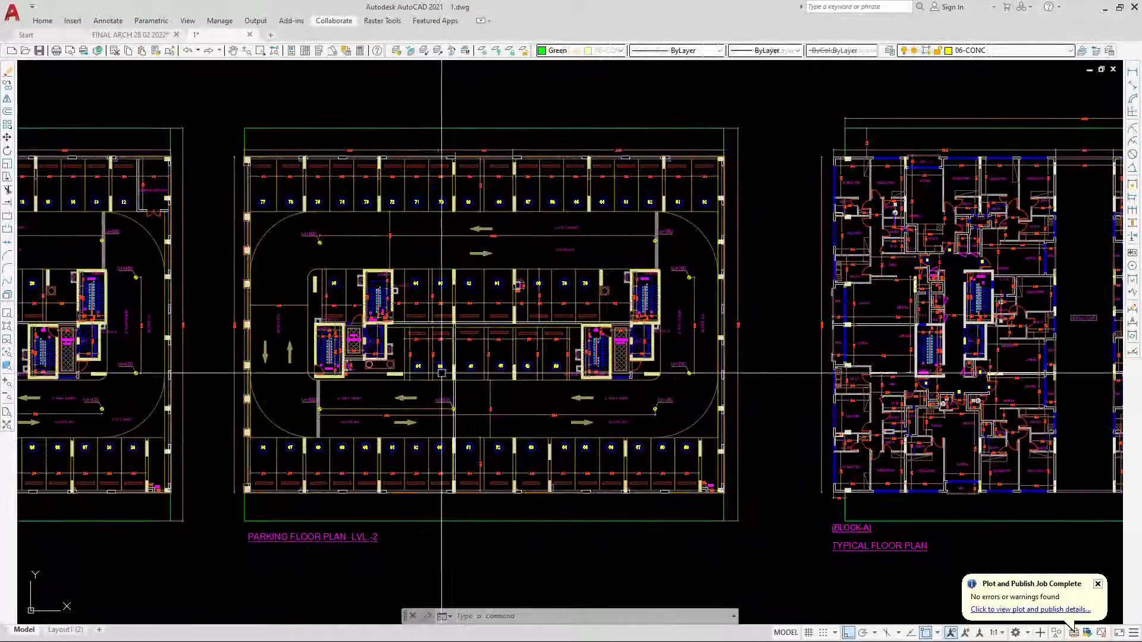
# Look over the typical floor plan, including its title and the Block A and Block B labels.
pyautogui.scroll(-3, 442, 373)
pyautogui.scroll(8, 840, 407)
pyautogui.moveTo(792, 391); pyautogui.dragTo(627, 358, button='middle')
pyautogui.scroll(-4, 627, 358)
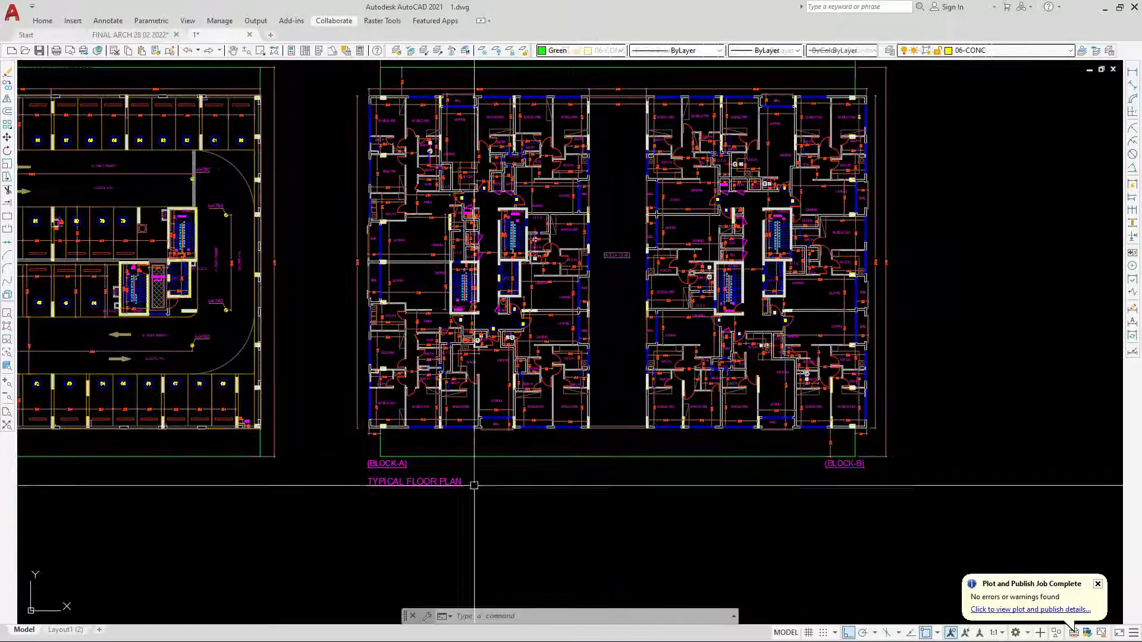
pyautogui.scroll(8, 395, 497)
pyautogui.scroll(-6, 367, 493)
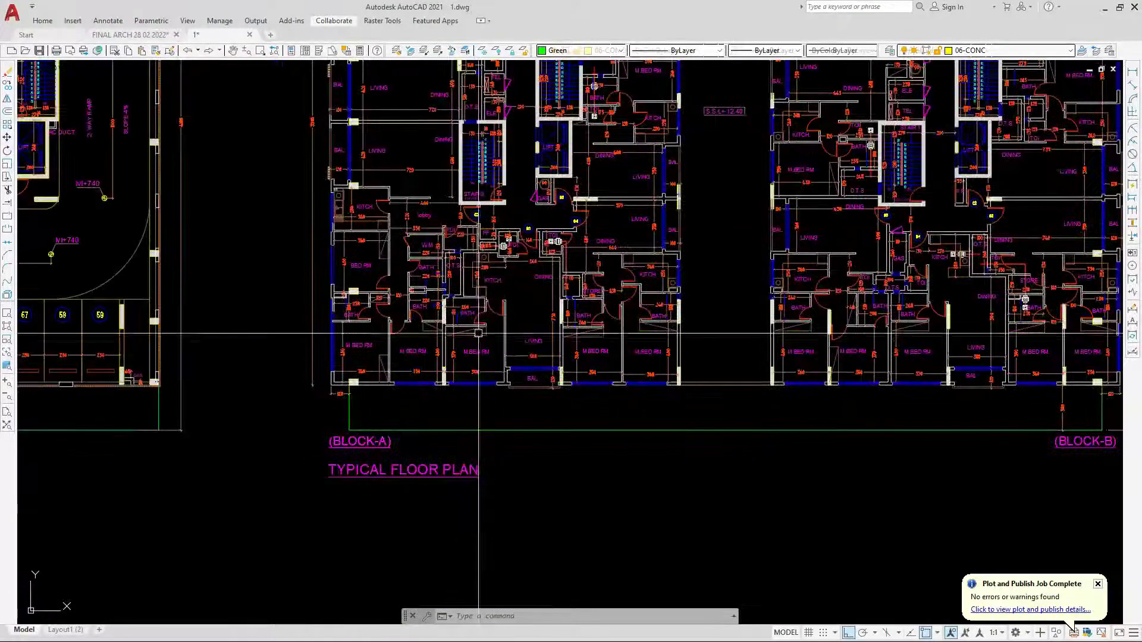
# Inspect the numbered apartment entrances around the stairs and lift lobby of Block A on the typical floor plan.
pyautogui.moveTo(478, 333); pyautogui.dragTo(484, 435, button='middle')
pyautogui.scroll(8, 482, 297)
pyautogui.scroll(-4, 475, 434)
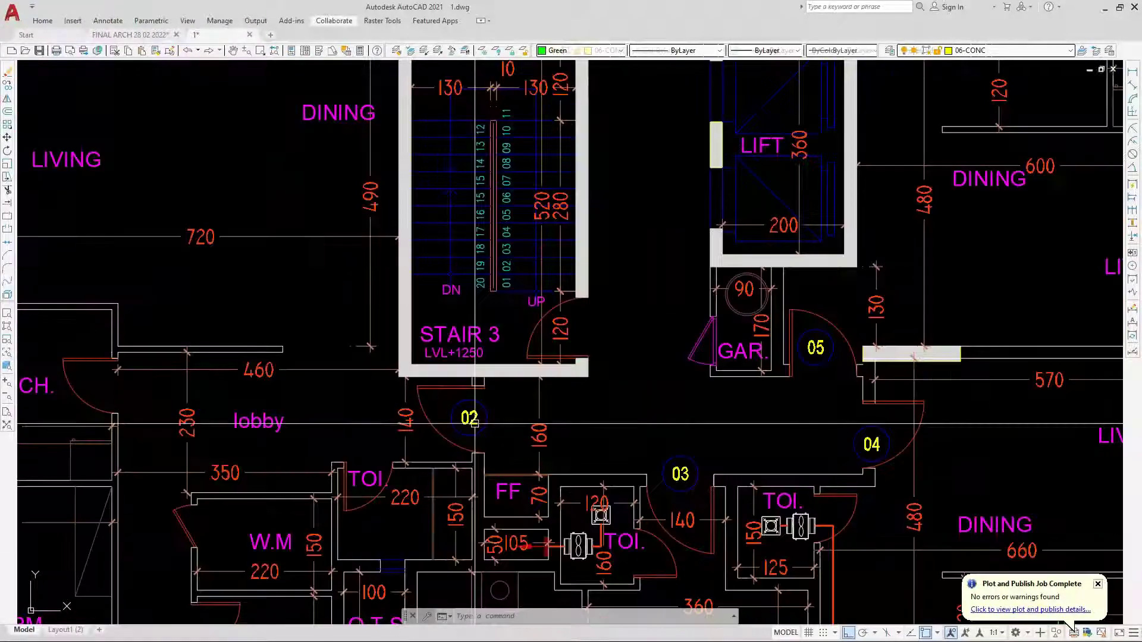
pyautogui.scroll(-2, 528, 494)
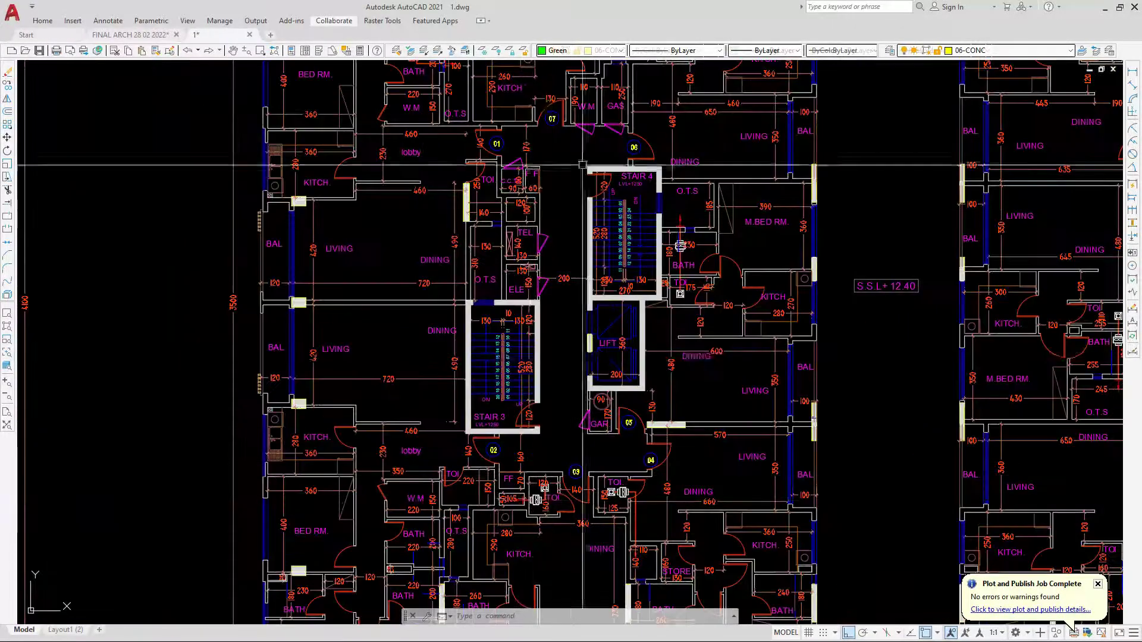
pyautogui.scroll(4, 619, 100)
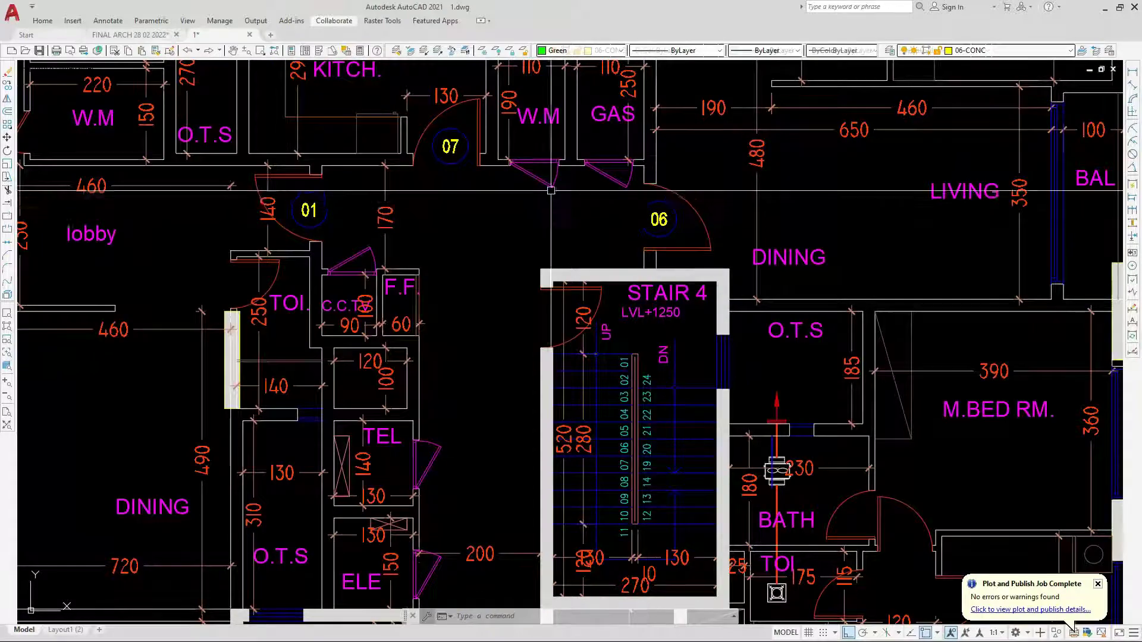
pyautogui.scroll(3, 309, 201)
pyautogui.scroll(-5, 386, 195)
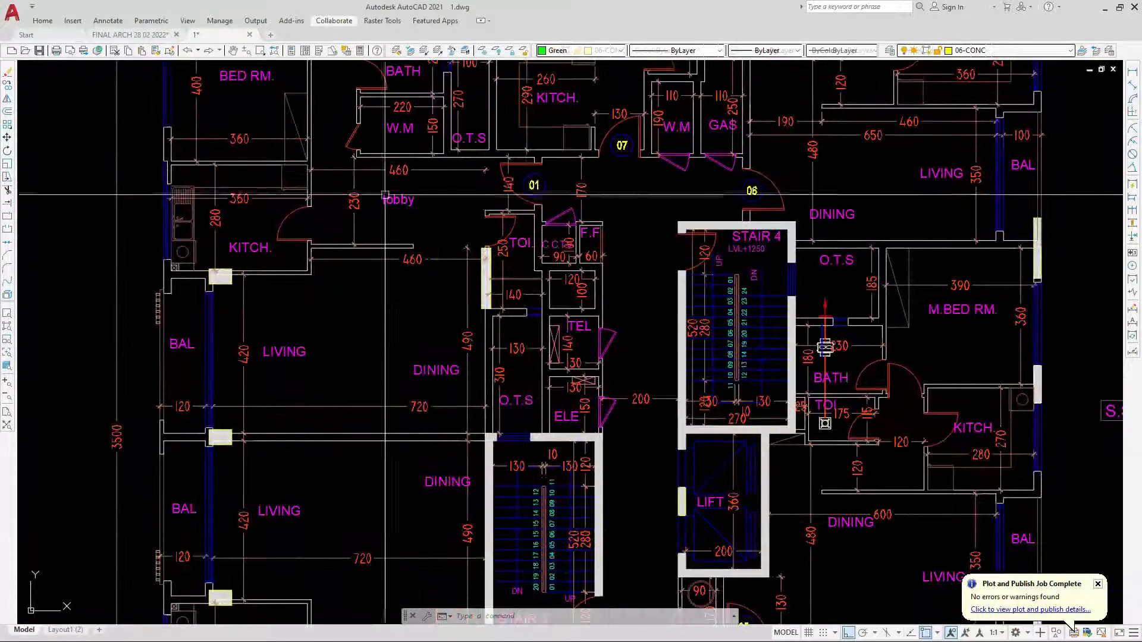
pyautogui.scroll(-2, 486, 355)
pyautogui.scroll(-2, 523, 248)
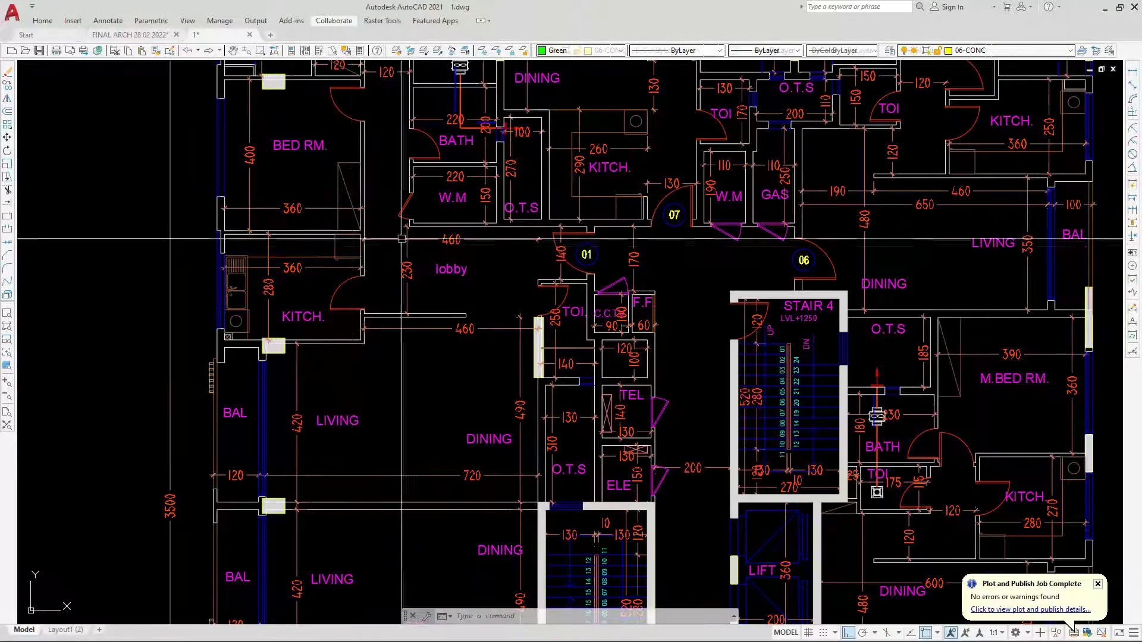
pyautogui.scroll(7, 499, 428)
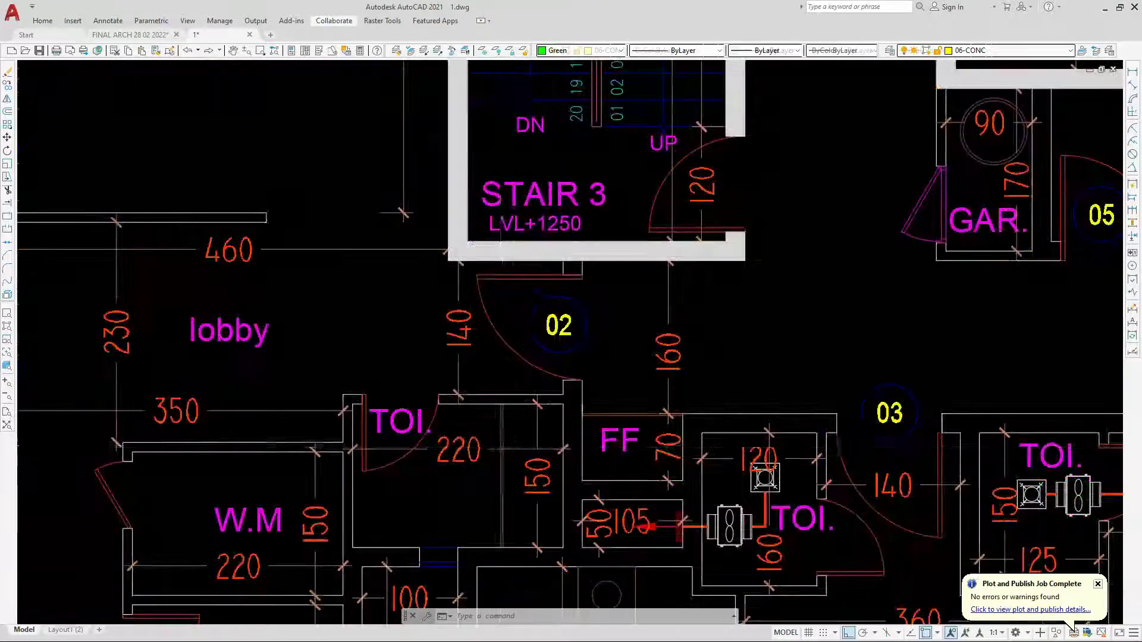
pyautogui.scroll(2, 458, 326)
pyautogui.scroll(-6, 459, 326)
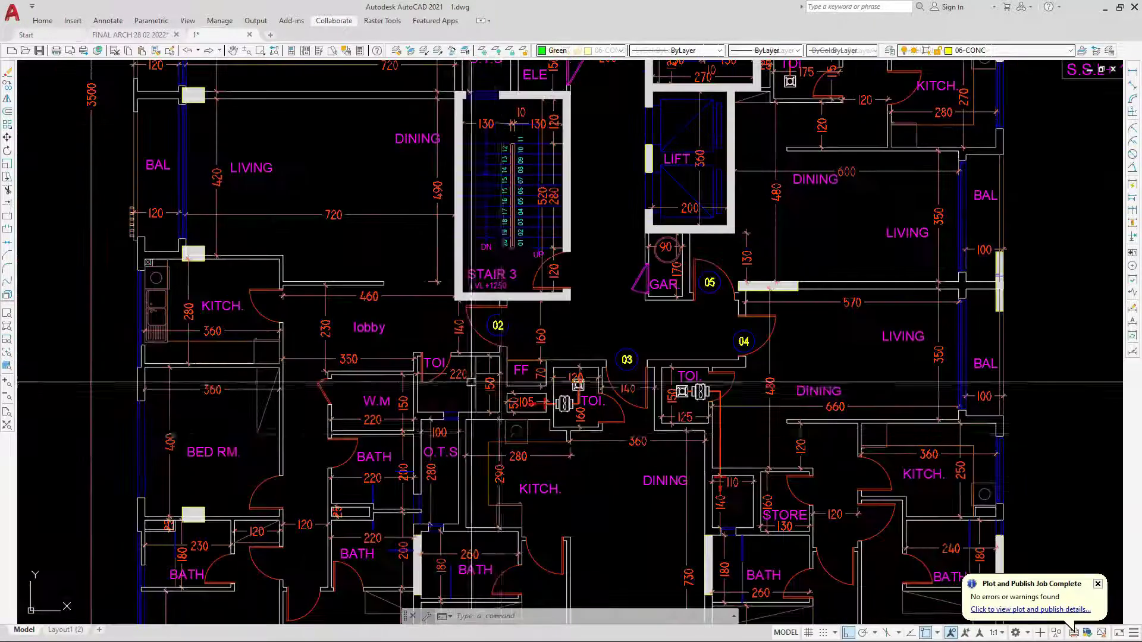
# Examine the room layout and toilet exhaust routes of the apartments in the lower part of Block A.
pyautogui.moveTo(630, 505); pyautogui.dragTo(538, 380, button='middle')
pyautogui.scroll(2, 537, 380)
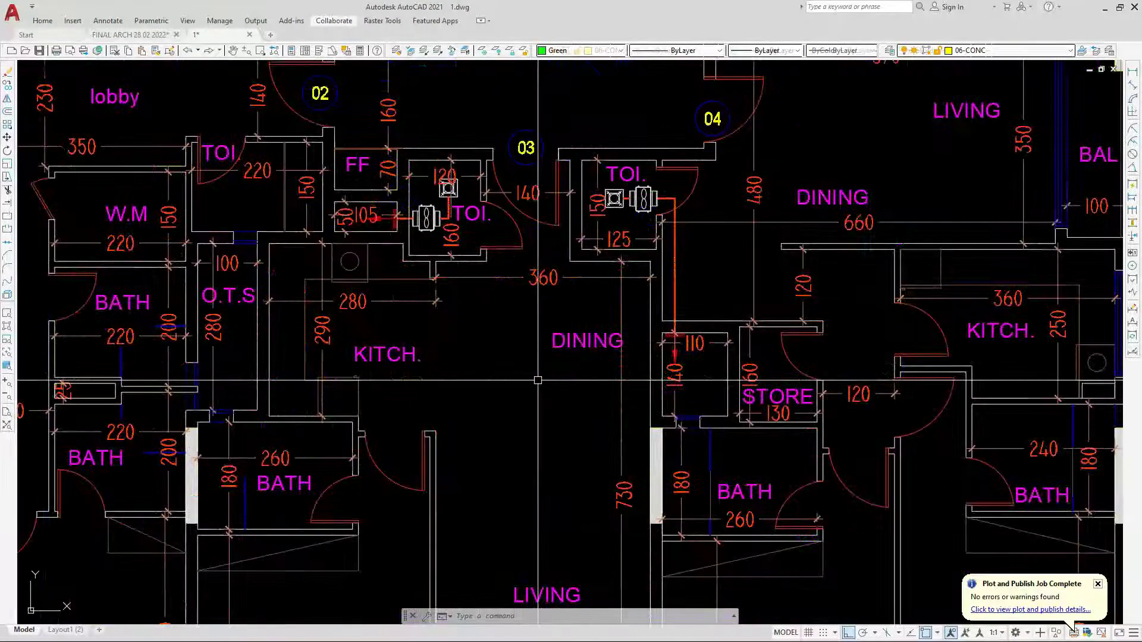
pyautogui.scroll(-3, 538, 380)
pyautogui.scroll(3, 471, 439)
pyautogui.scroll(-3, 517, 405)
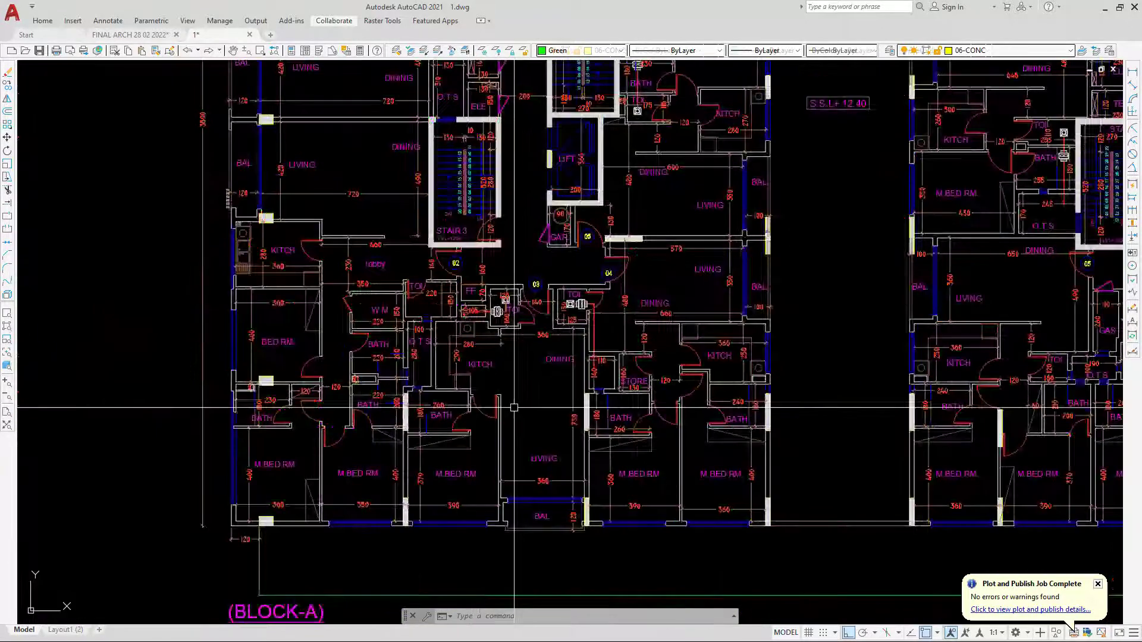
pyautogui.scroll(6, 687, 278)
pyautogui.scroll(-6, 556, 391)
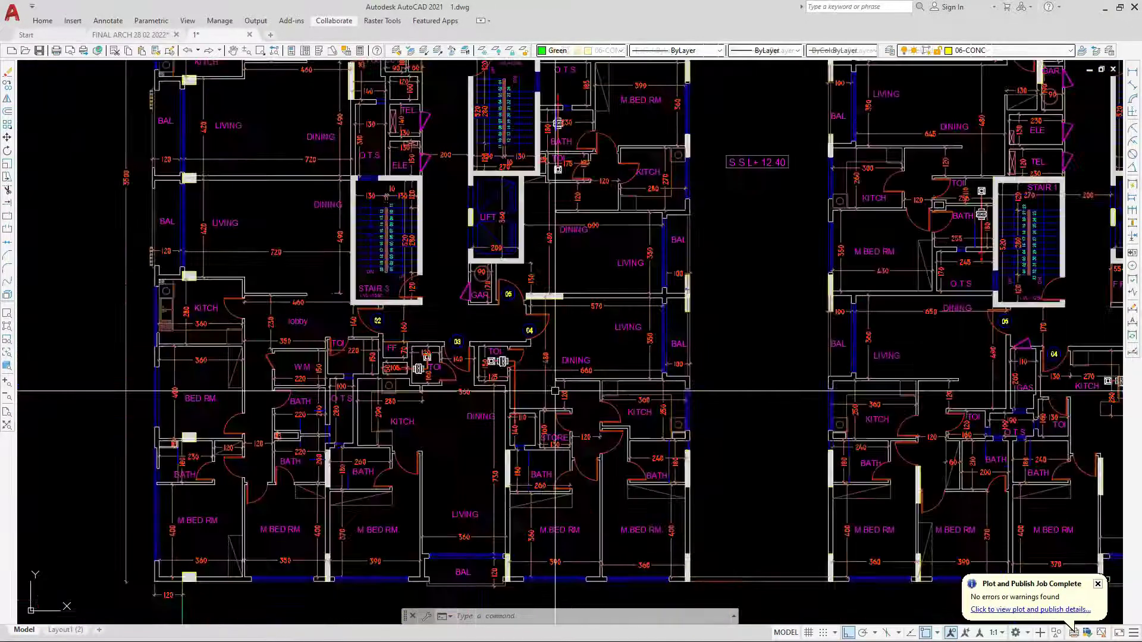
# Examine the apartments in the upper part of Block A and the neighbouring Block B on the typical floor plan.
pyautogui.scroll(-3, 559, 310)
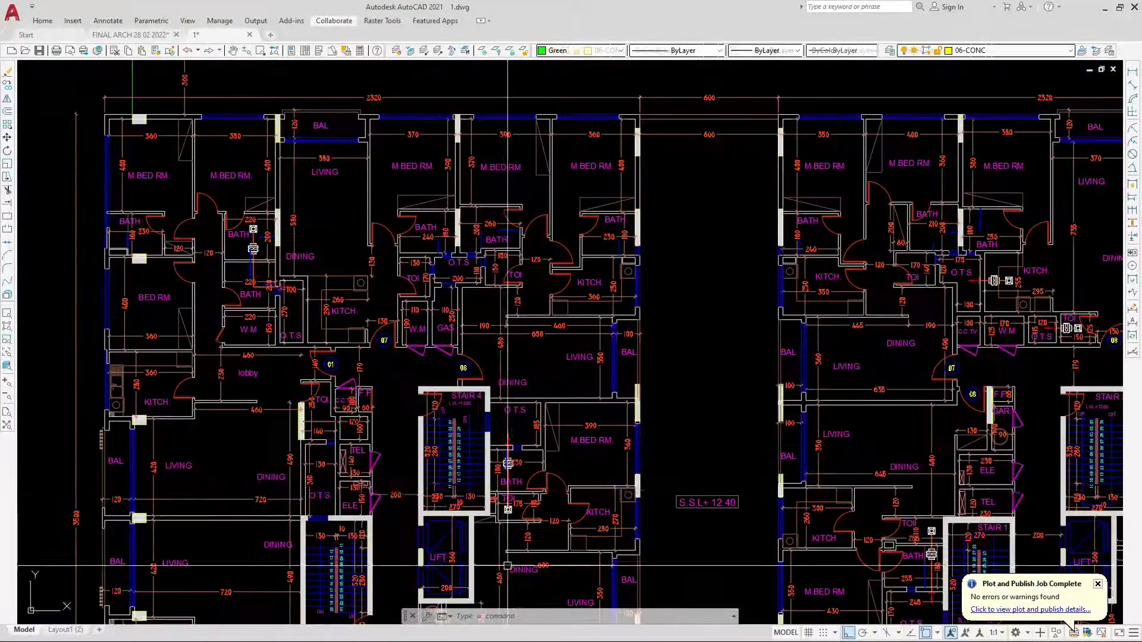
pyautogui.scroll(6, 534, 538)
pyautogui.moveTo(546, 389); pyautogui.dragTo(555, 485, button='middle')
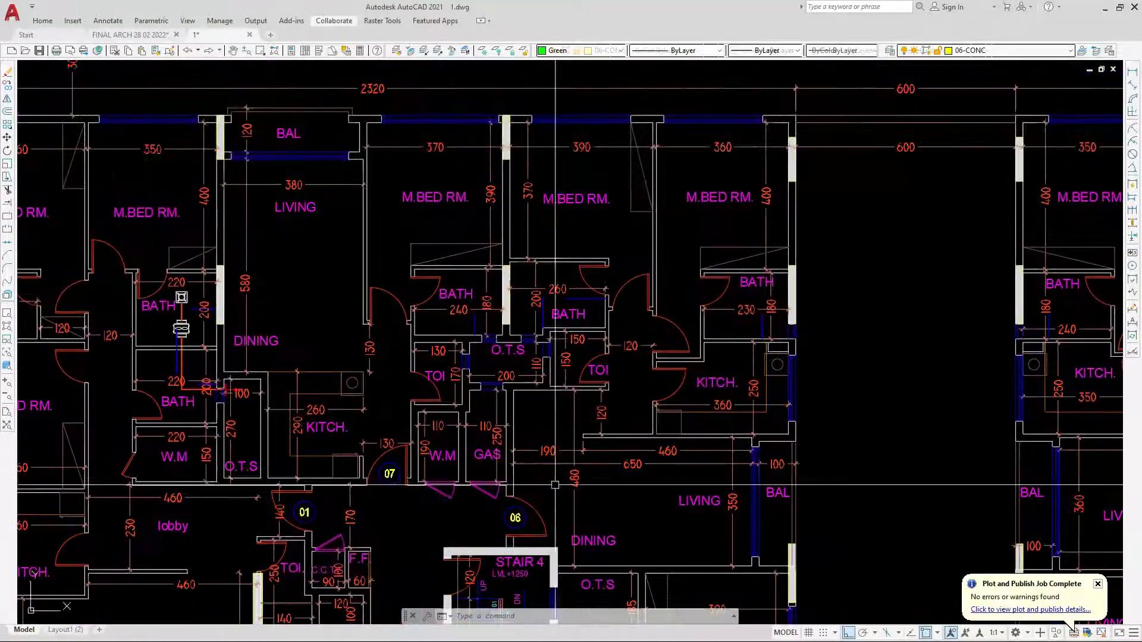
pyautogui.scroll(4, 291, 470)
pyautogui.scroll(-2, 356, 556)
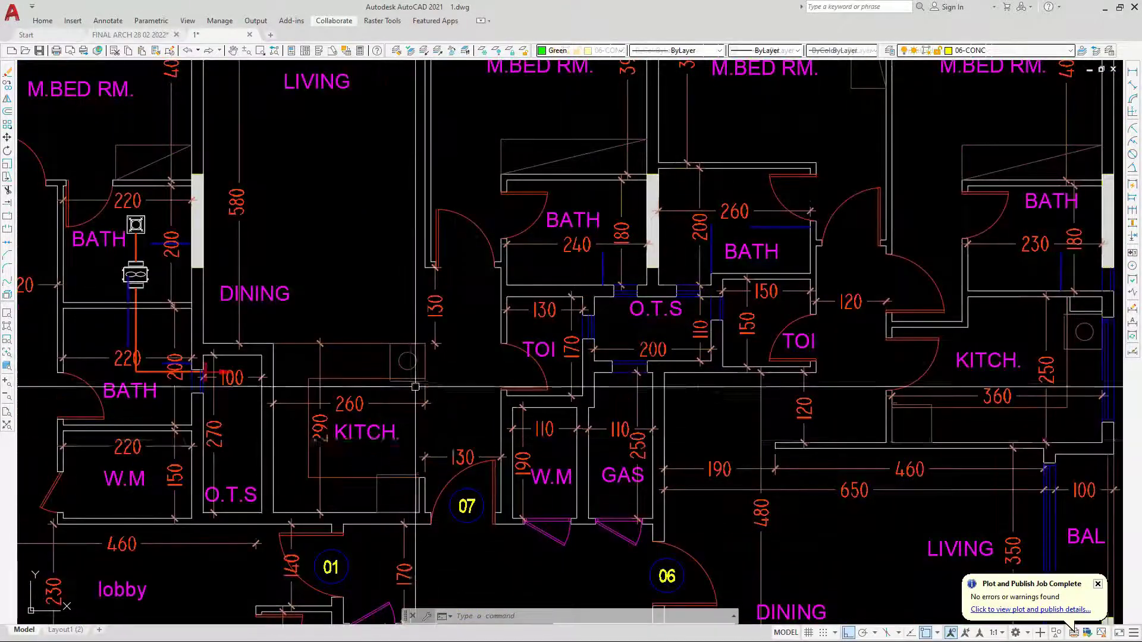
pyautogui.scroll(-4, 379, 330)
pyautogui.scroll(-5, 393, 357)
pyautogui.scroll(5, 476, 386)
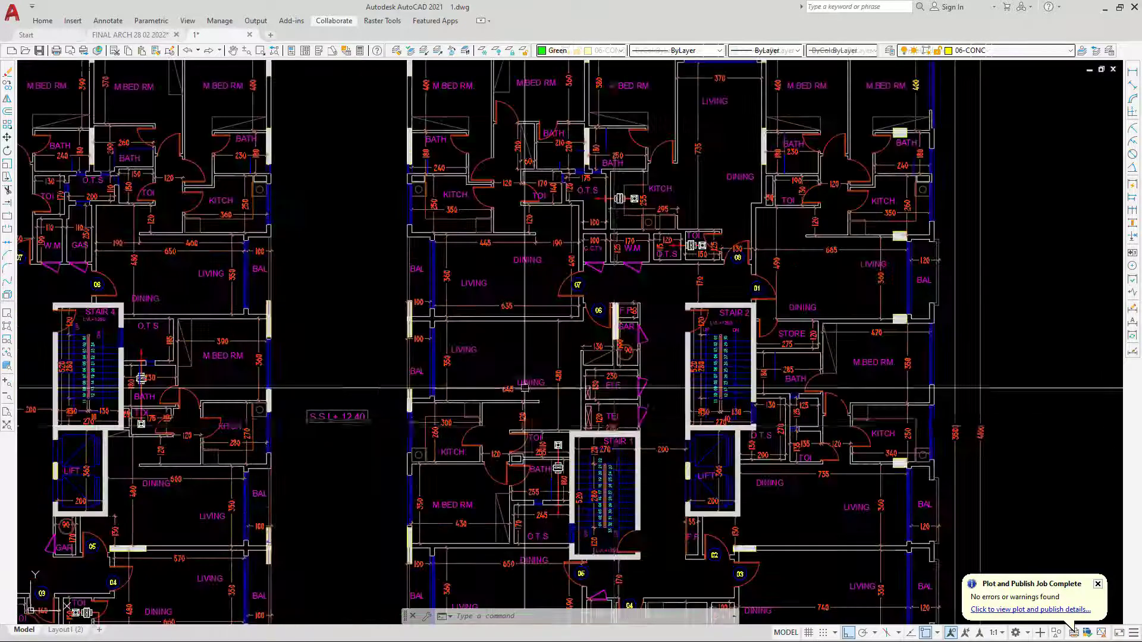
# Examine the Block B apartments around Stair 1 and Stair 2, along with the overall extent of the typical floor plan.
pyautogui.scroll(-2, 538, 415)
pyautogui.scroll(4, 615, 518)
pyautogui.scroll(-2, 614, 517)
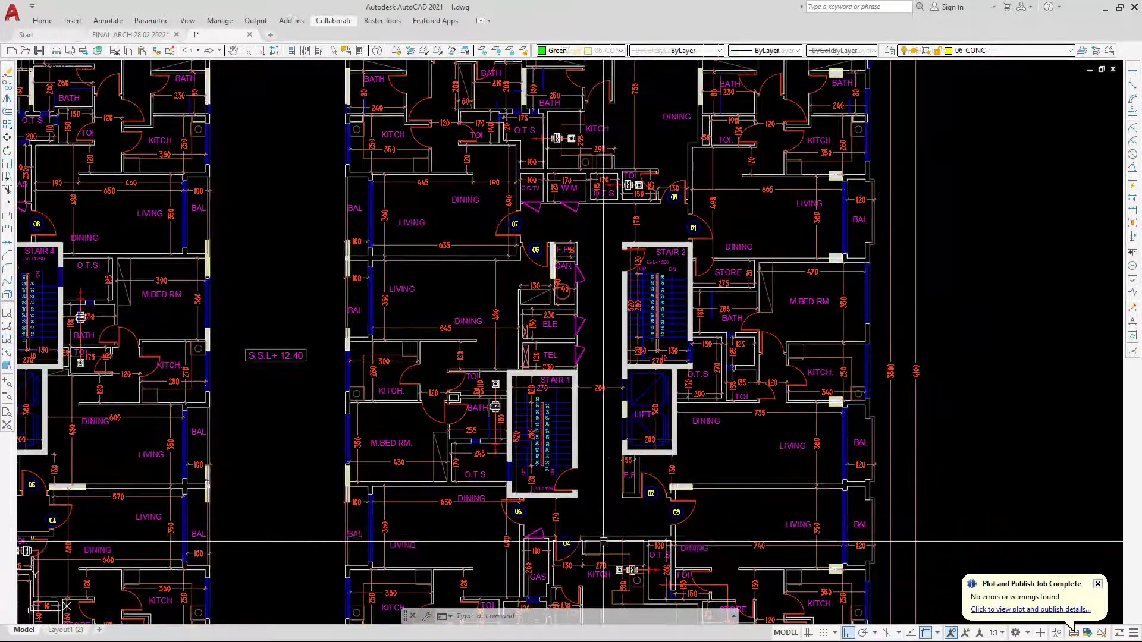
pyautogui.scroll(-4, 603, 542)
pyautogui.scroll(2, 510, 389)
pyautogui.scroll(-5, 731, 410)
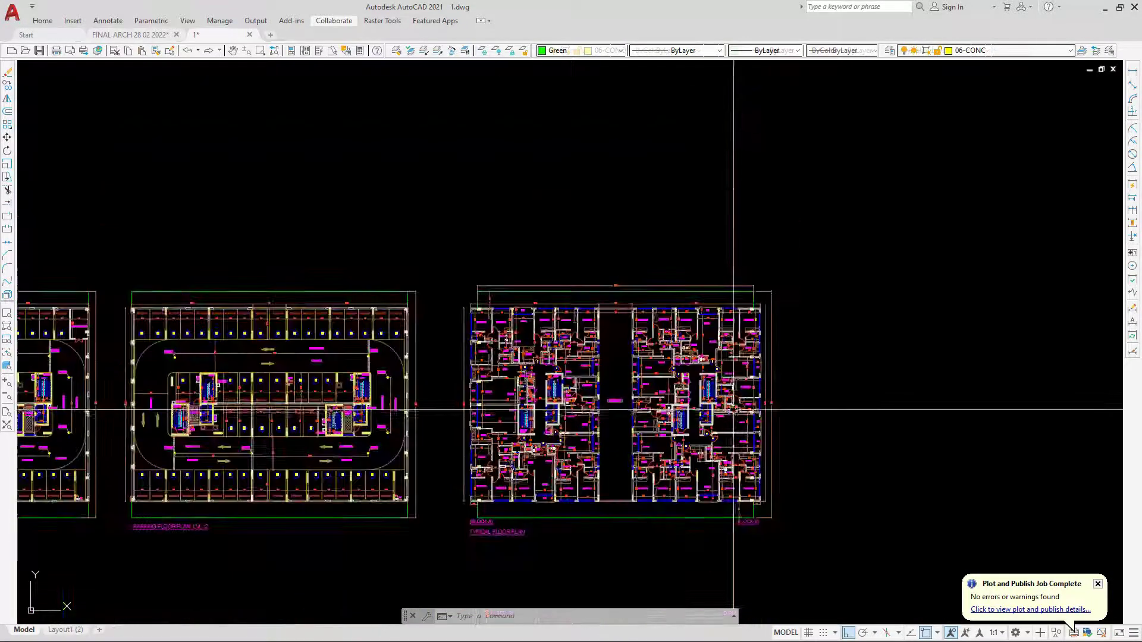
pyautogui.scroll(-2, 715, 407)
pyautogui.scroll(8, 665, 416)
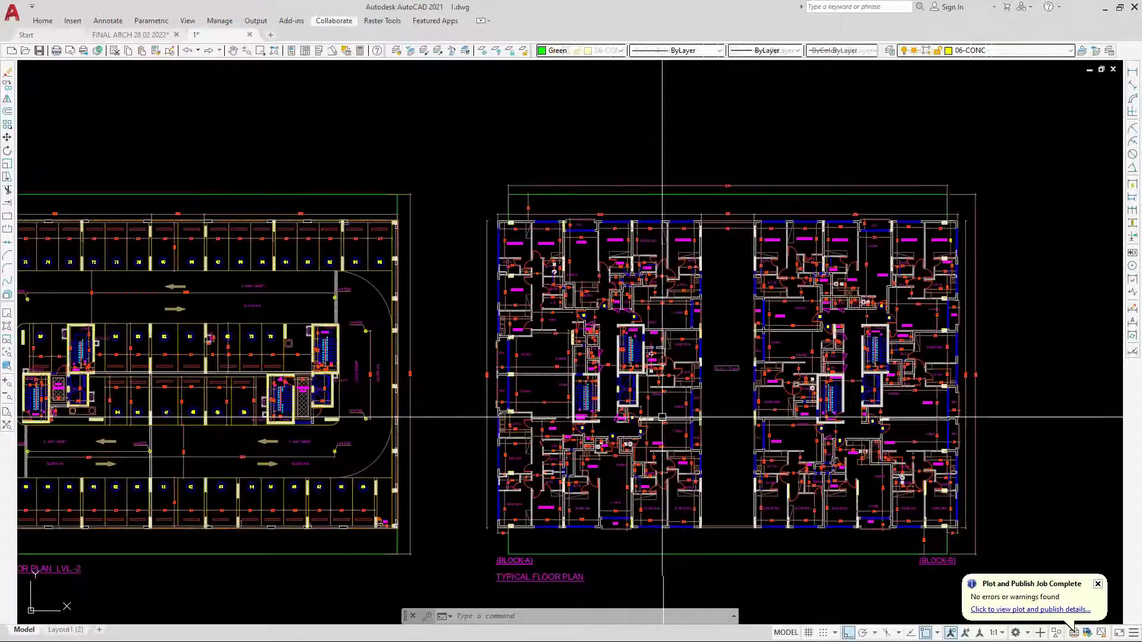
# Inspect the garbage room between the lift and the apartment 05 entrance in Block A.
pyautogui.scroll(6, 564, 408)
pyautogui.moveTo(607, 370)
pyautogui.mouseDown()
pyautogui.moveTo(566, 448)
pyautogui.moveTo(579, 437)
pyautogui.mouseUp()
pyautogui.press('Escape')
pyautogui.press('Escape')
pyautogui.scroll(-5, 578, 438)
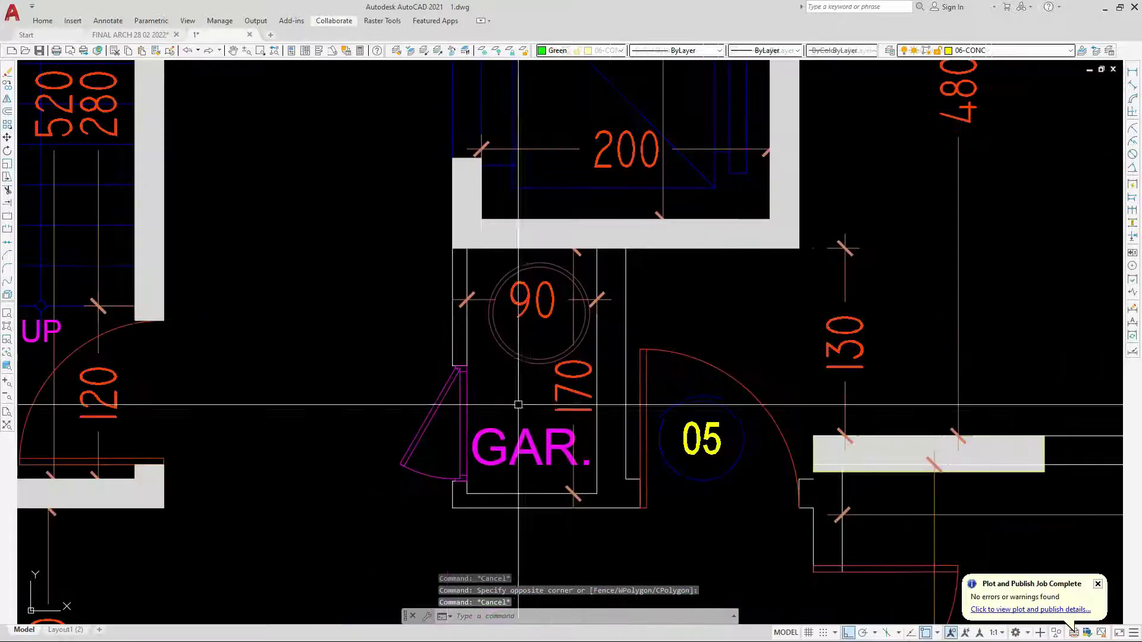
pyautogui.moveTo(565, 421); pyautogui.dragTo(511, 387, button='middle')
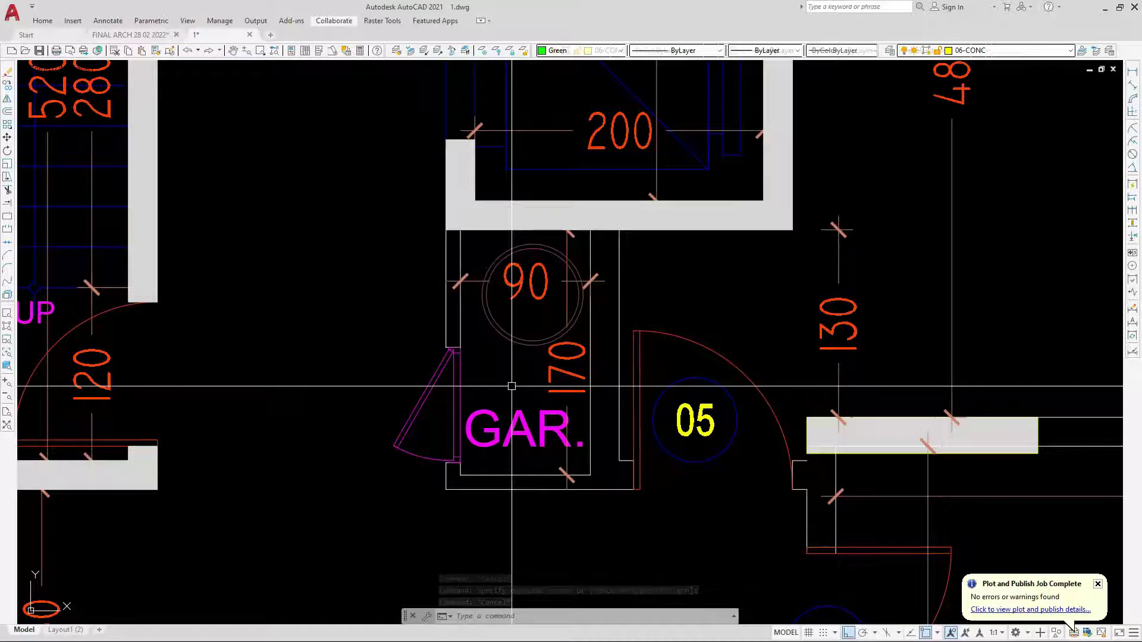
pyautogui.scroll(-7, 512, 386)
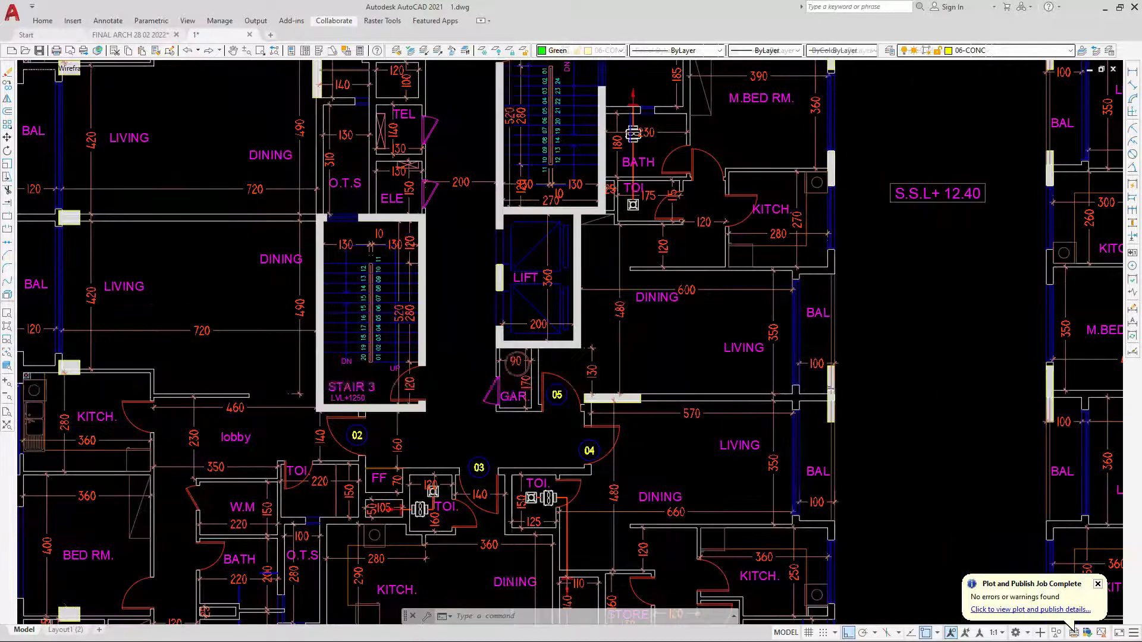
# Examine apartment entrances 02 to 05 around the Stair 3 lobby and the rooms of the lower Block A apartments.
pyautogui.scroll(-3, 542, 426)
pyautogui.scroll(5, 542, 426)
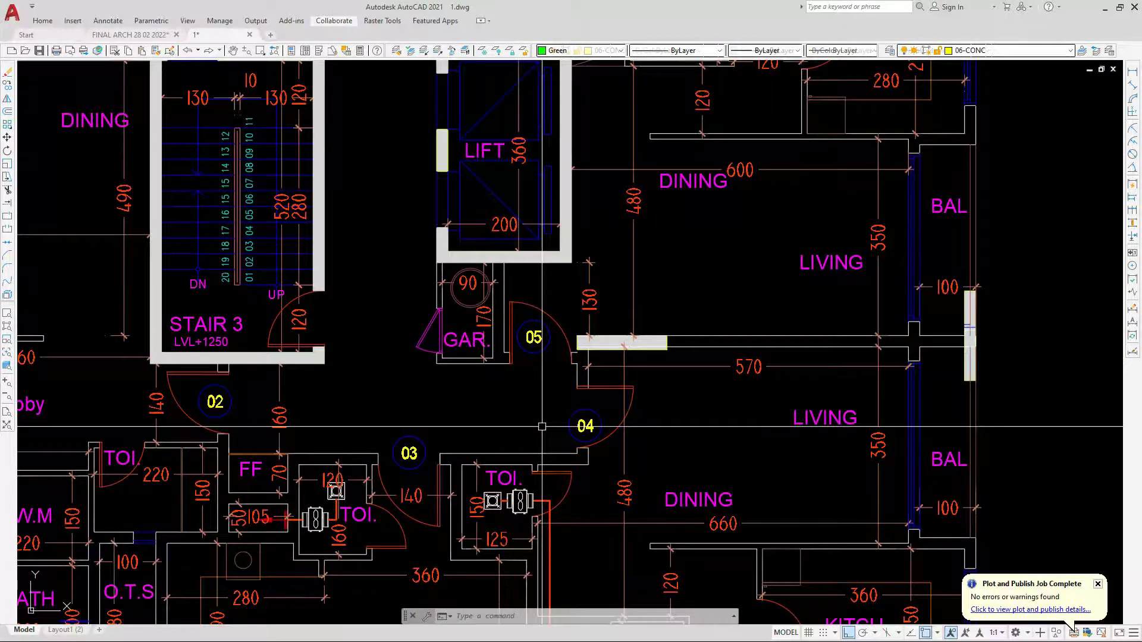
pyautogui.scroll(-2, 542, 426)
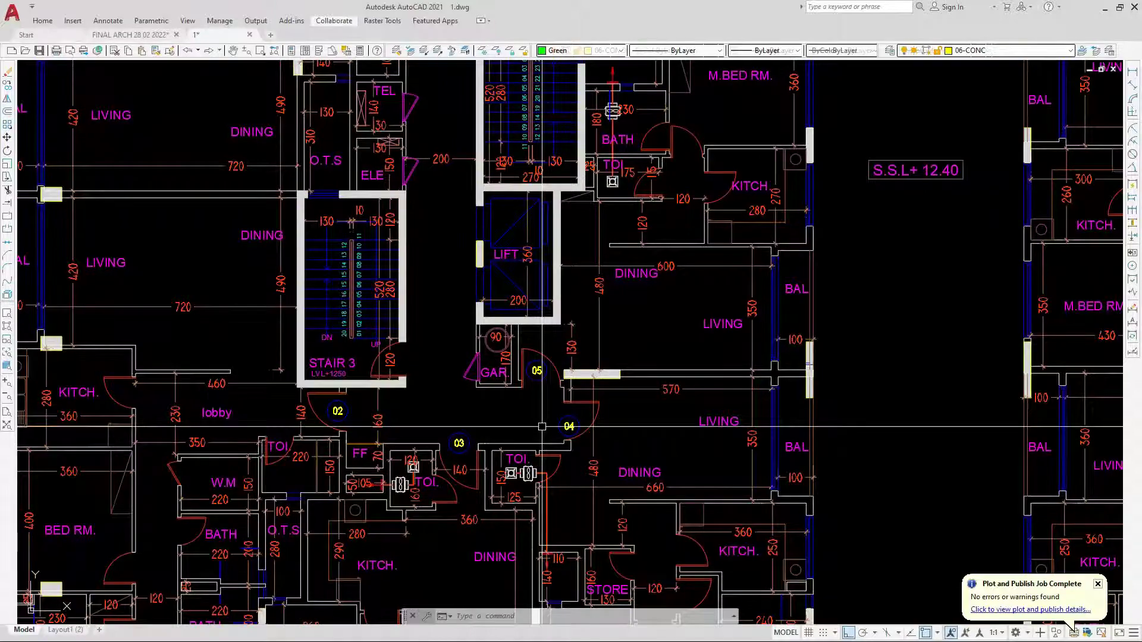
pyautogui.scroll(2, 542, 427)
pyautogui.scroll(2, 529, 410)
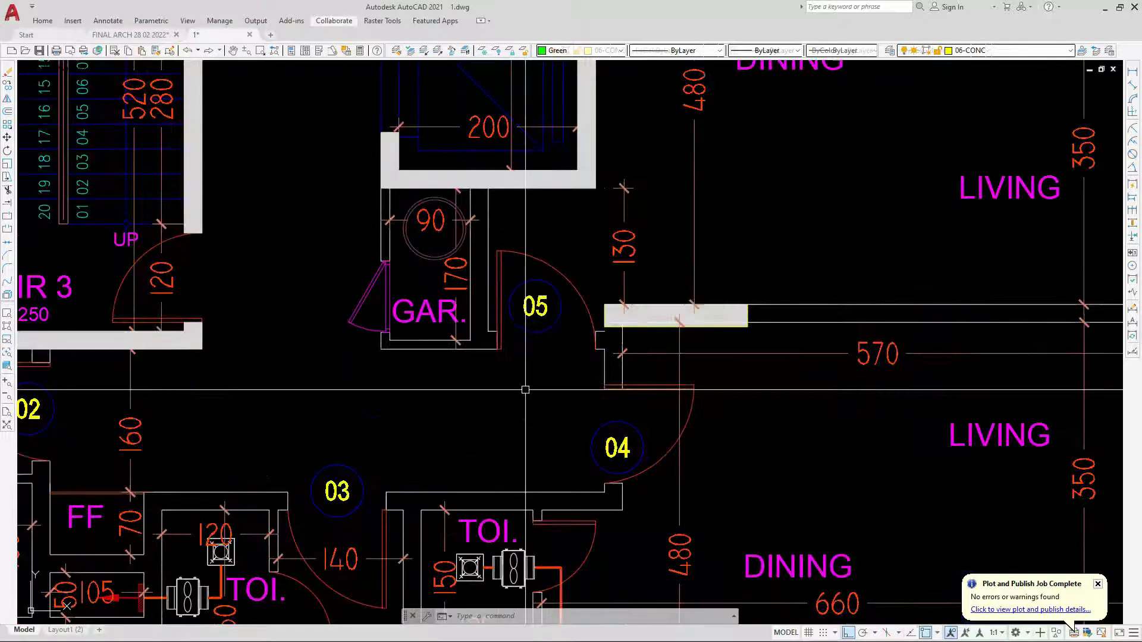
pyautogui.scroll(-6, 594, 319)
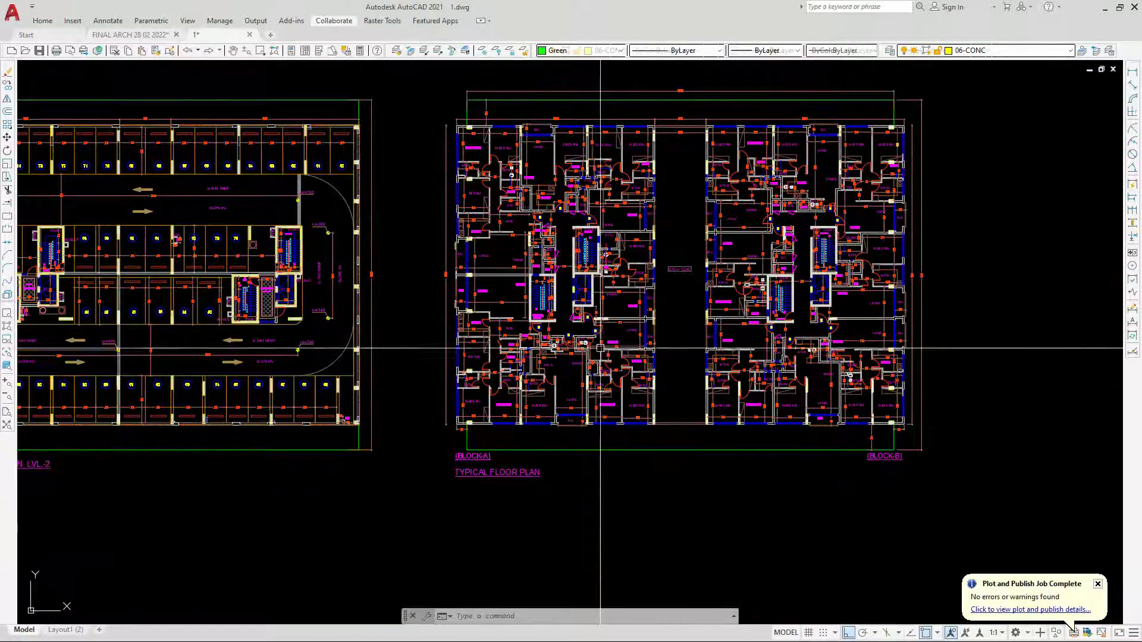
pyautogui.scroll(2, 606, 140)
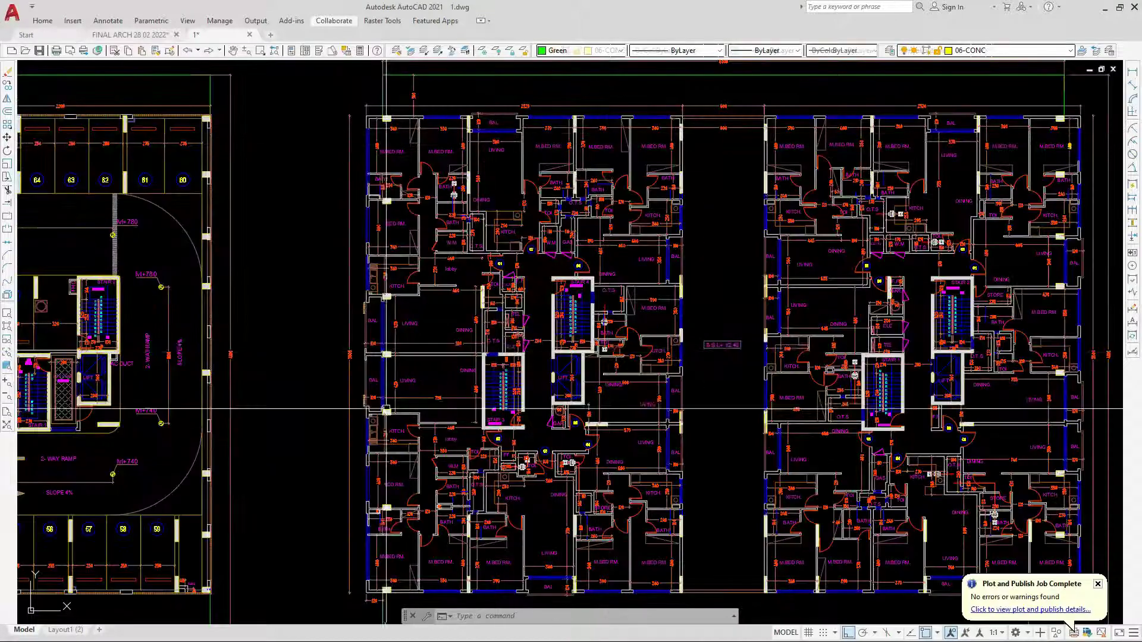
pyautogui.scroll(6, 631, 542)
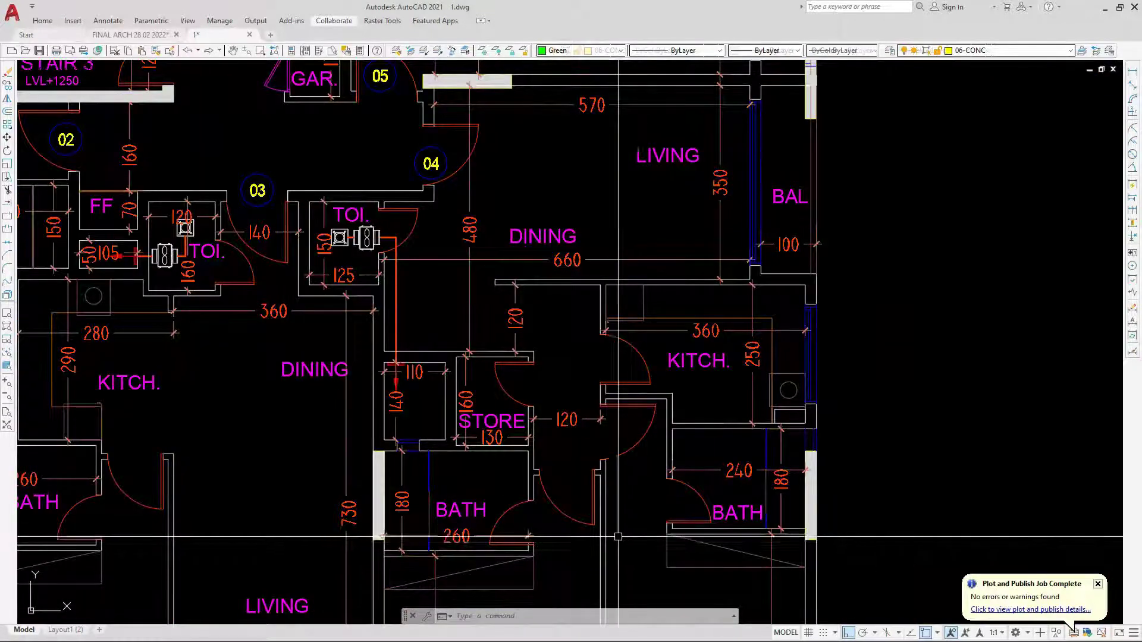
pyautogui.scroll(-2, 595, 526)
pyautogui.scroll(6, 452, 250)
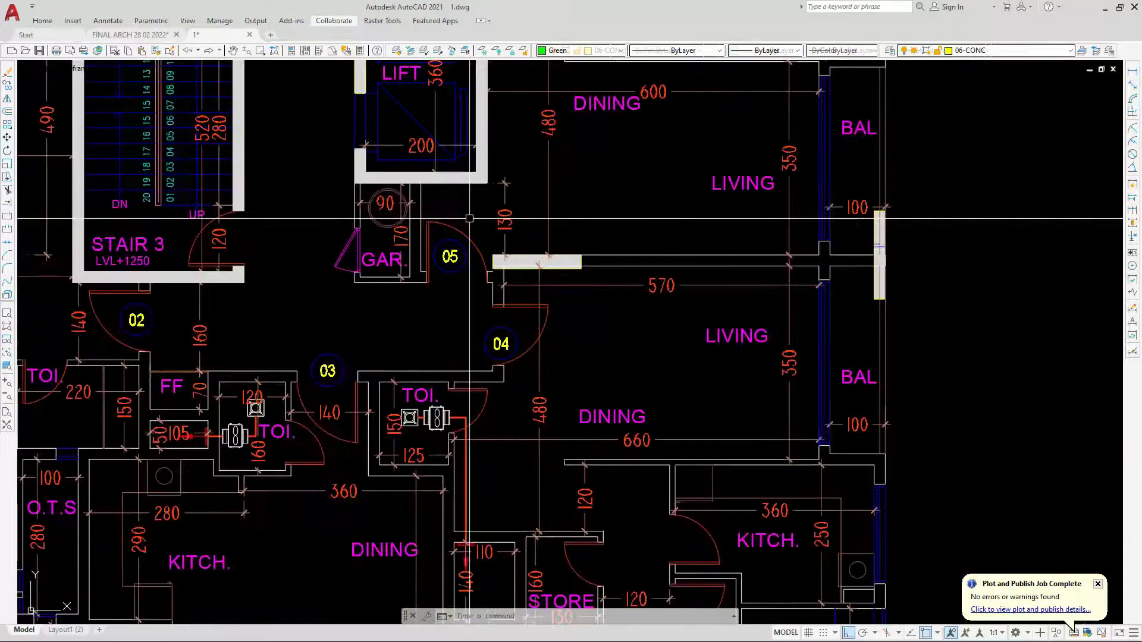
# Start a polyline at the wall corner beside the apartment 05 door, with a first segment 20 long towards the garbage room.
pyautogui.write('l')
pyautogui.press('Return')
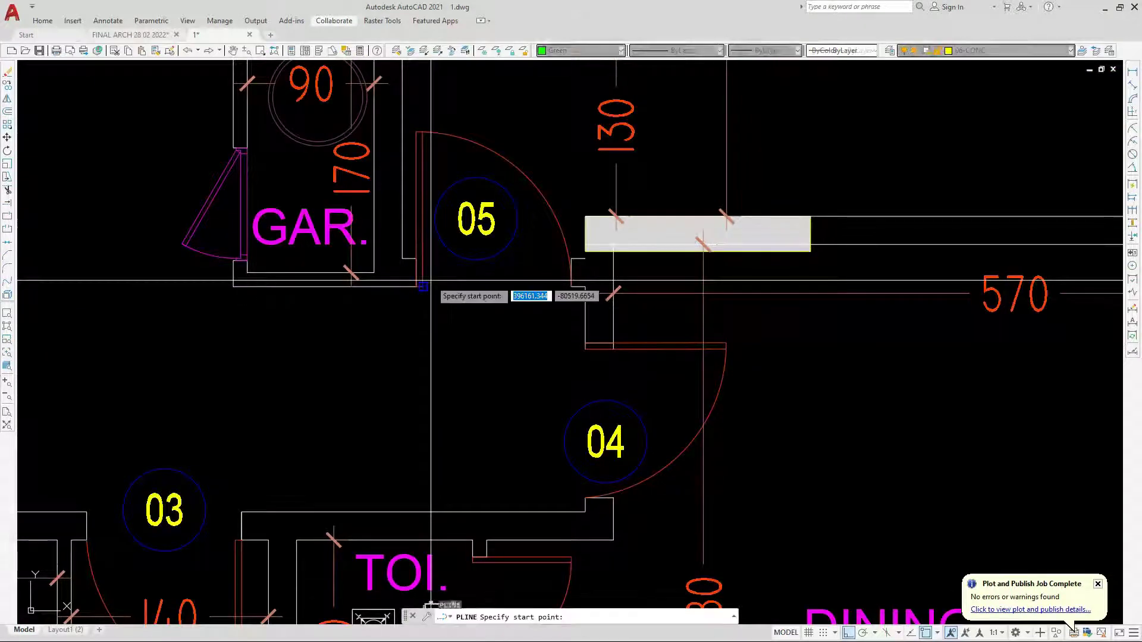
pyautogui.scroll(4, 428, 279)
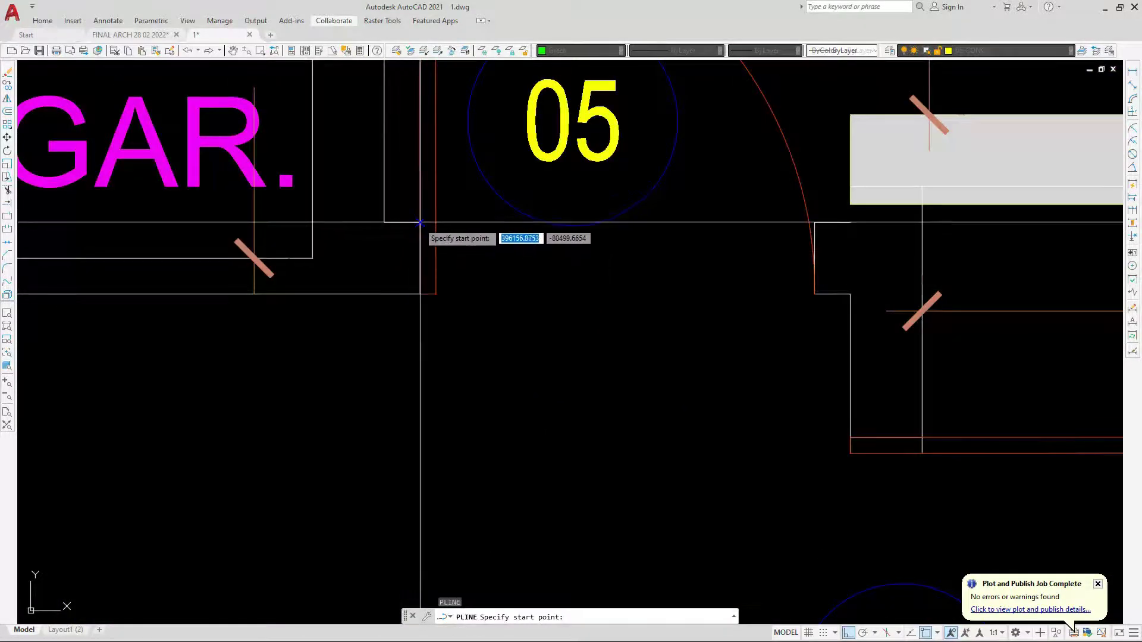
pyautogui.scroll(-4, 402, 318)
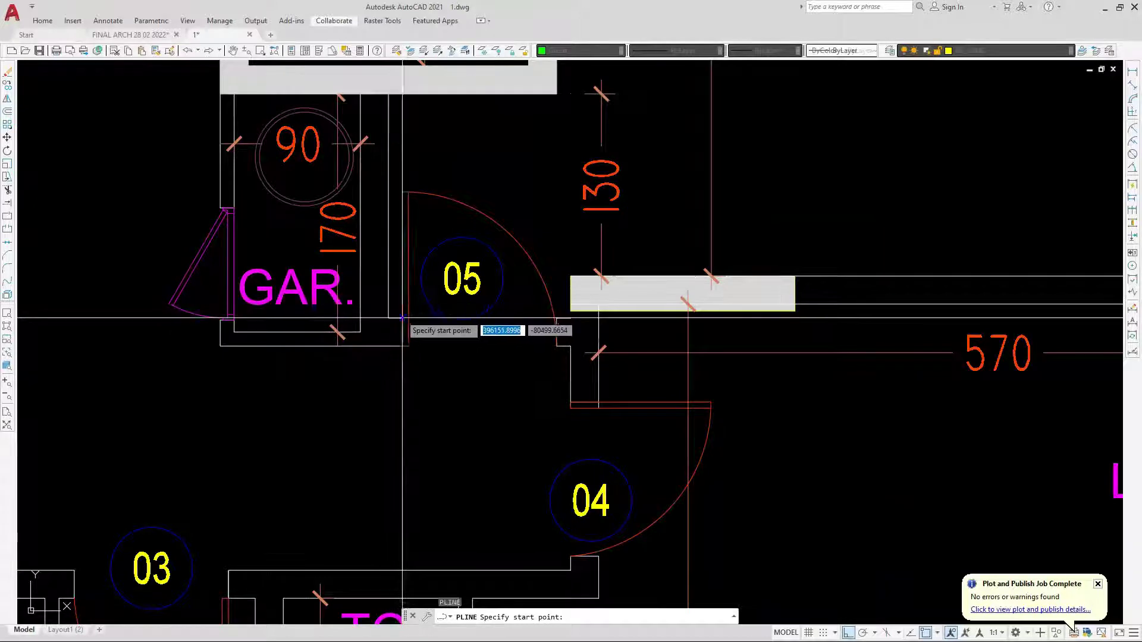
pyautogui.click(403, 345)
pyautogui.scroll(4, 403, 346)
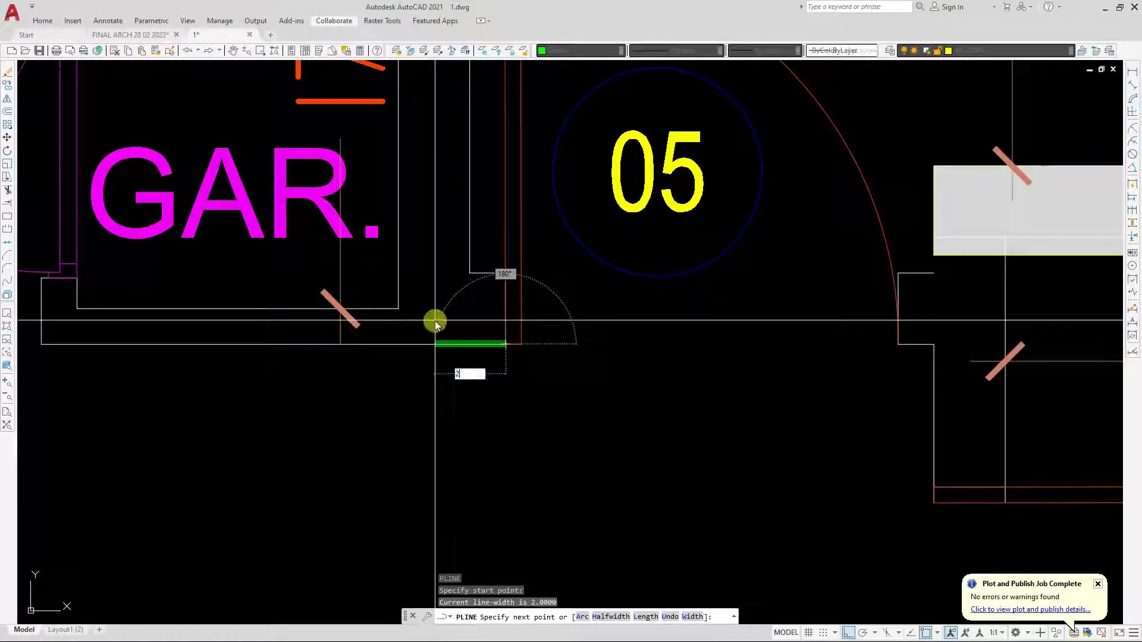
pyautogui.write('0')
pyautogui.press('Return')
# Run the polyline up the garbage room wall, along the lift wall's lower face and up its outer face to Stair 4.
pyautogui.scroll(-4, 464, 357)
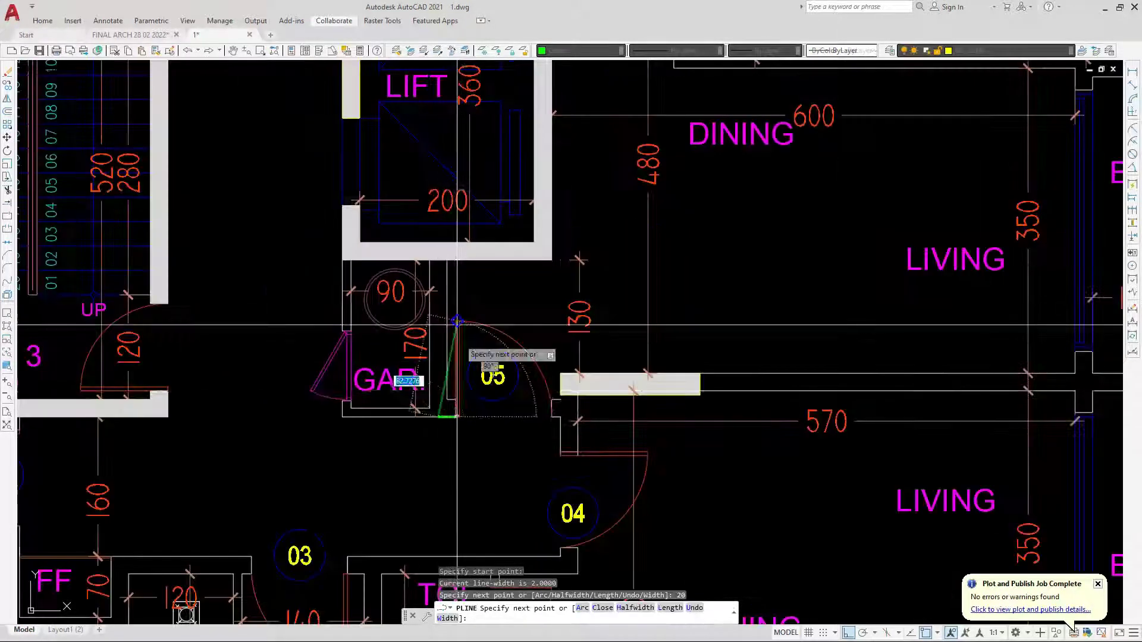
pyautogui.scroll(7, 434, 255)
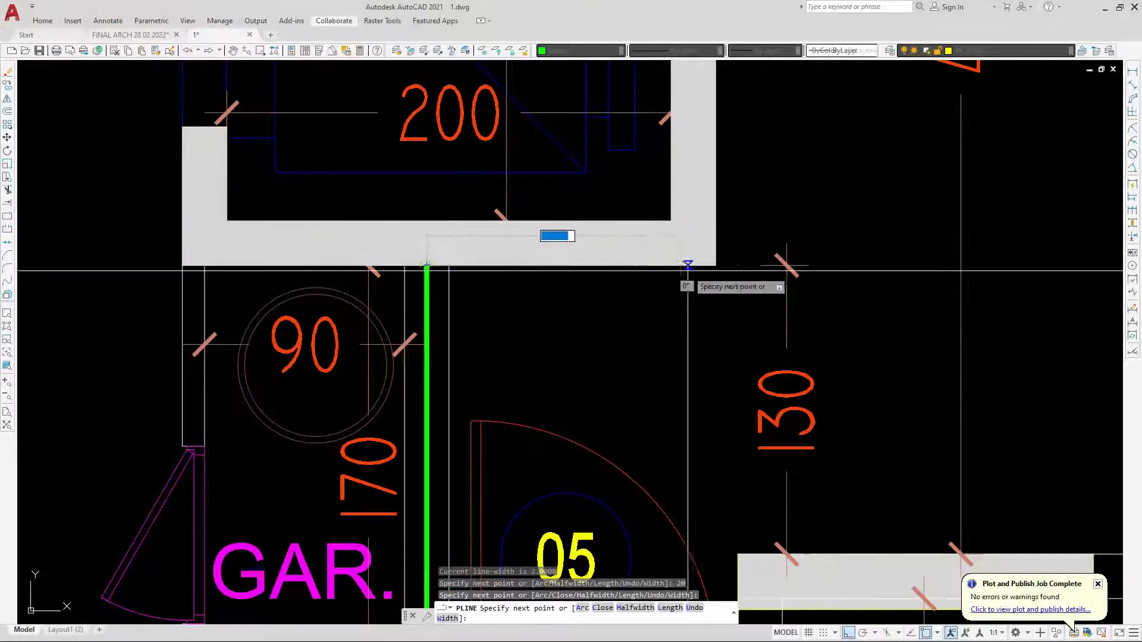
pyautogui.click(714, 266)
pyautogui.scroll(-8, 575, 489)
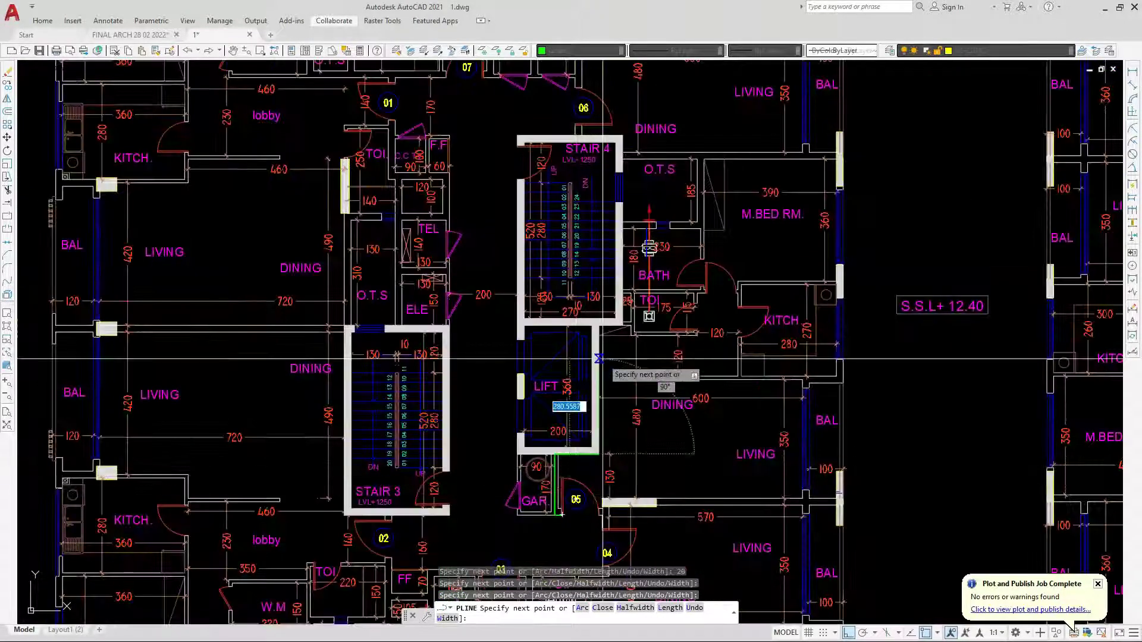
pyautogui.scroll(6, 602, 362)
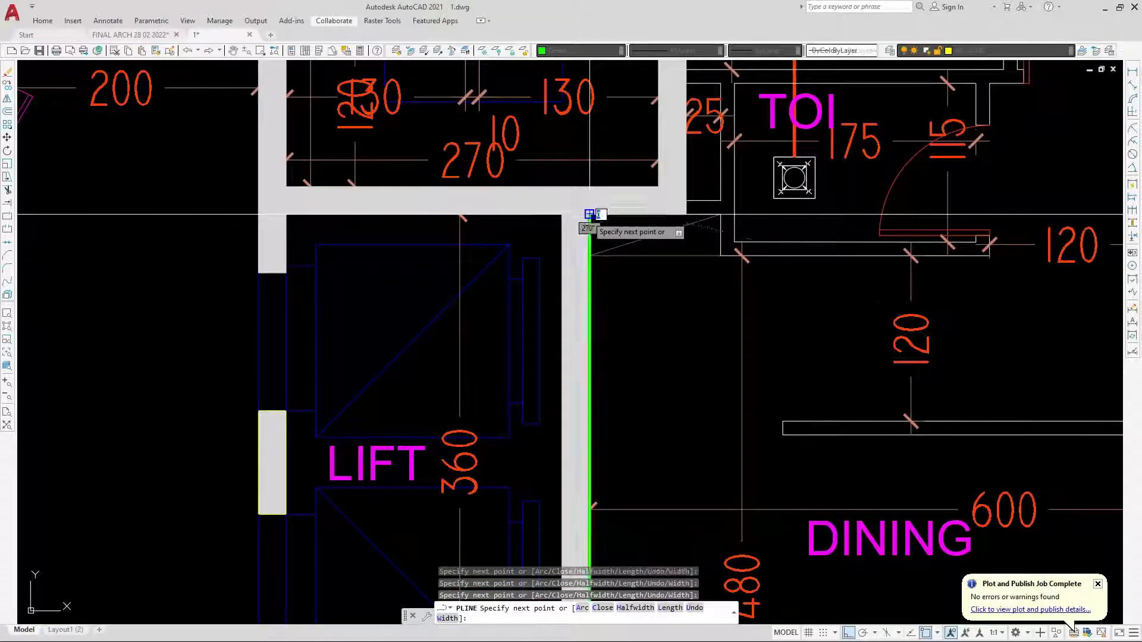
# Continue the polyline around the narrow 25-wide shaft beside the toilet and back to the Stair 4 wall.
pyautogui.scroll(-5, 683, 214)
pyautogui.scroll(7, 604, 297)
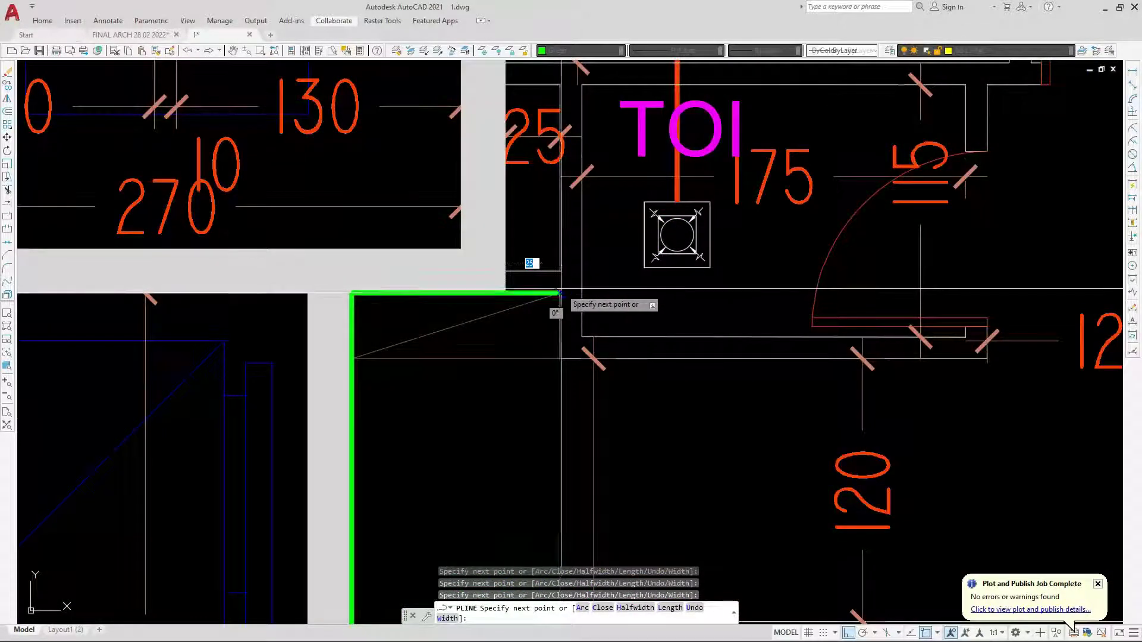
pyautogui.scroll(-2, 559, 385)
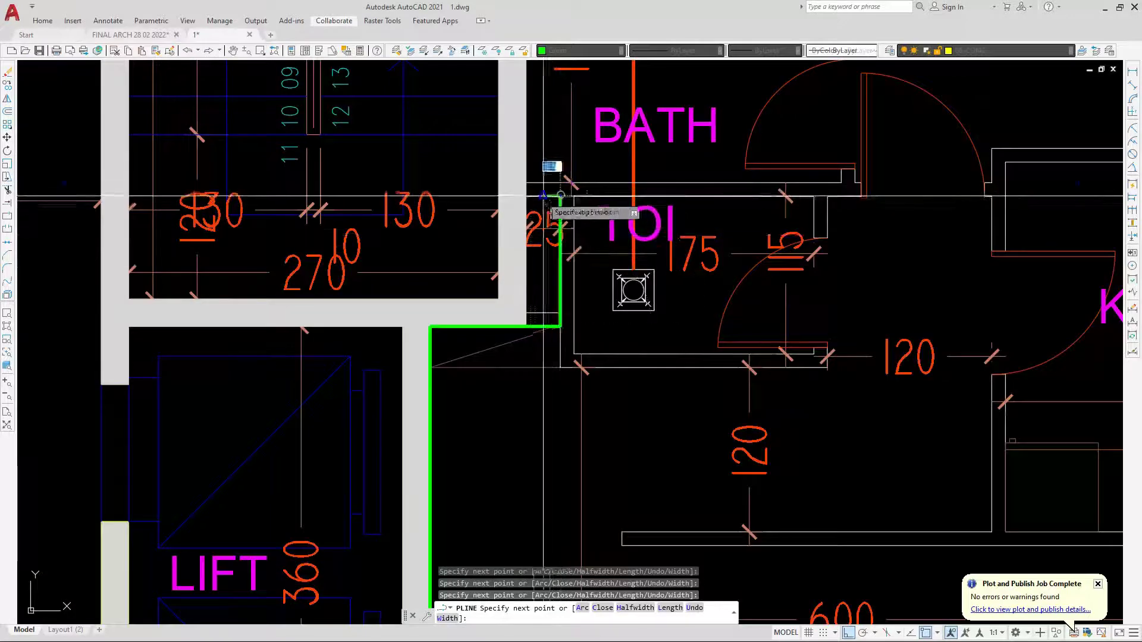
pyautogui.scroll(-6, 522, 333)
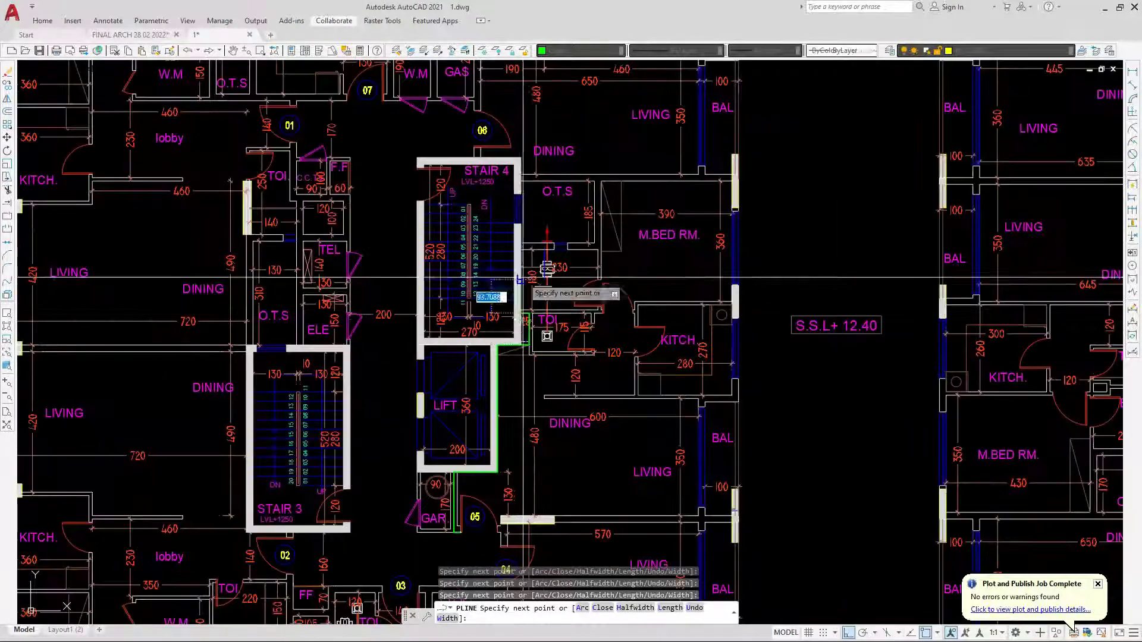
# Extend the polyline up the Stair 4 wall past the bath, adding 10 to reach the middle of the O.T.S wall.
pyautogui.scroll(7, 522, 278)
pyautogui.scroll(6, 530, 238)
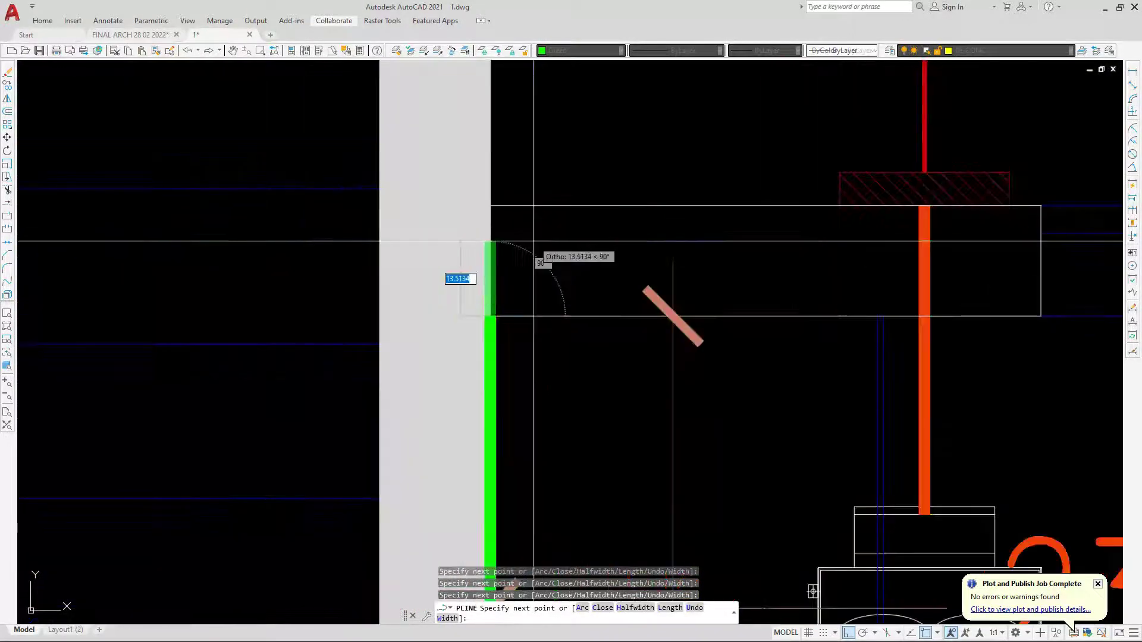
pyautogui.write('0')
pyautogui.press('Return')
# Carry the polyline along the middle of the wall between bath and O.T.S to the O.T.S corner, then 10 further.
pyautogui.scroll(-6, 229, 306)
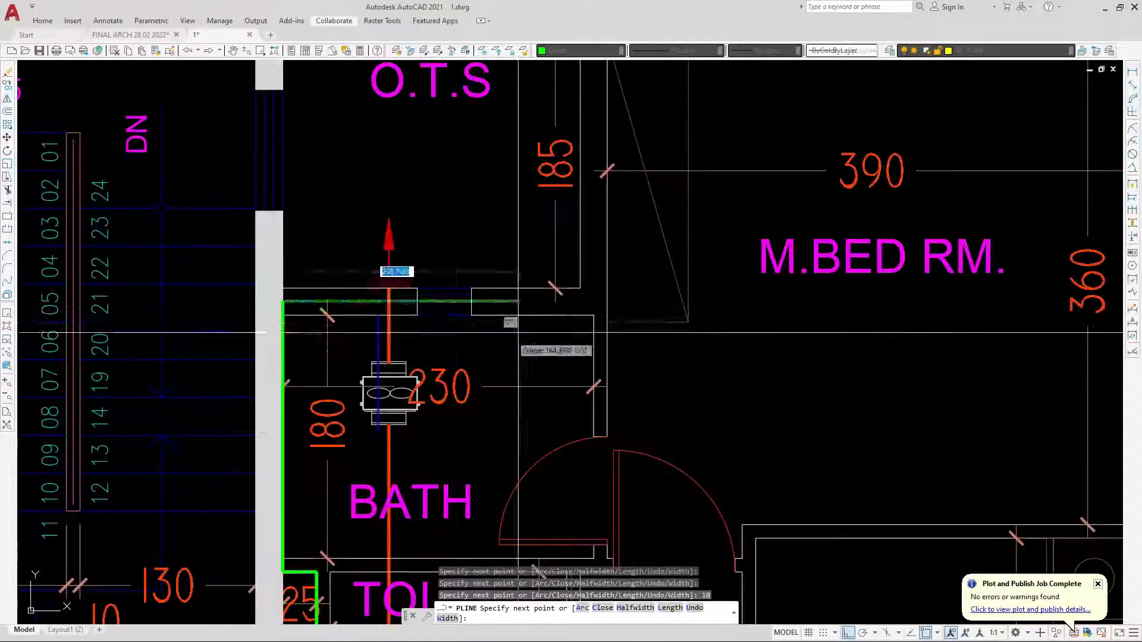
pyautogui.scroll(2, 585, 304)
pyautogui.scroll(2, 585, 303)
pyautogui.scroll(-6, 565, 321)
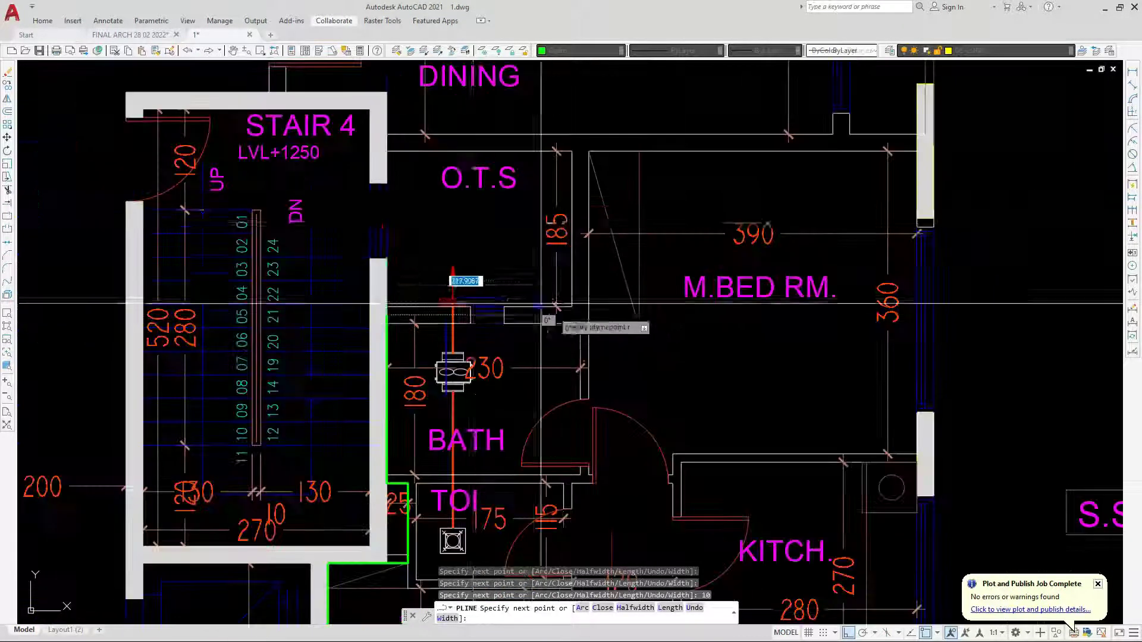
pyautogui.scroll(10, 536, 309)
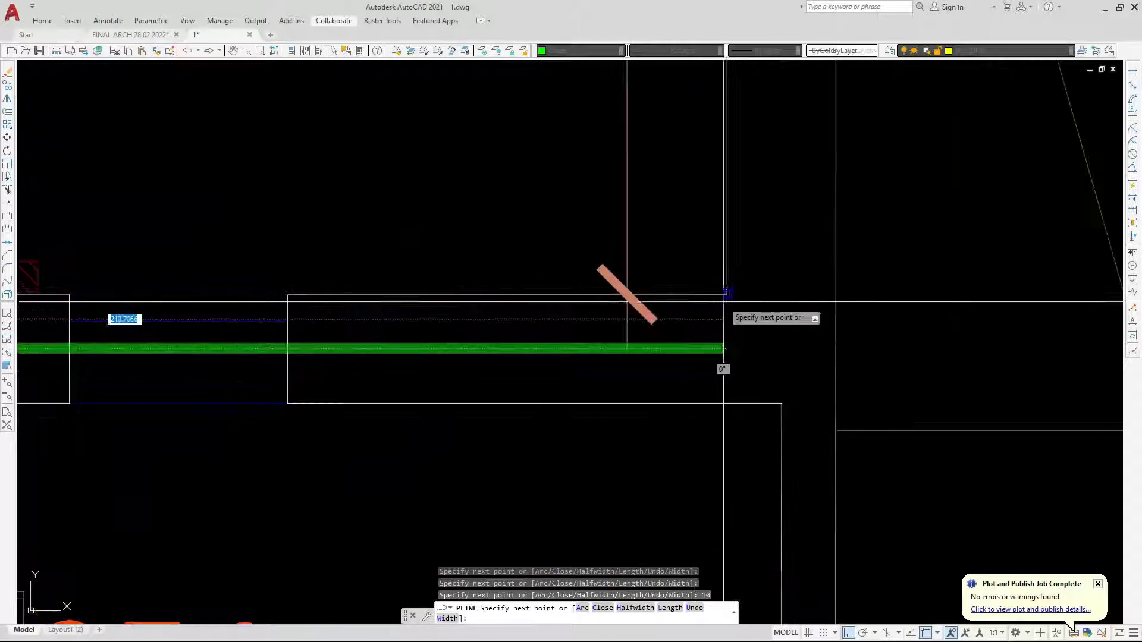
pyautogui.click(727, 293)
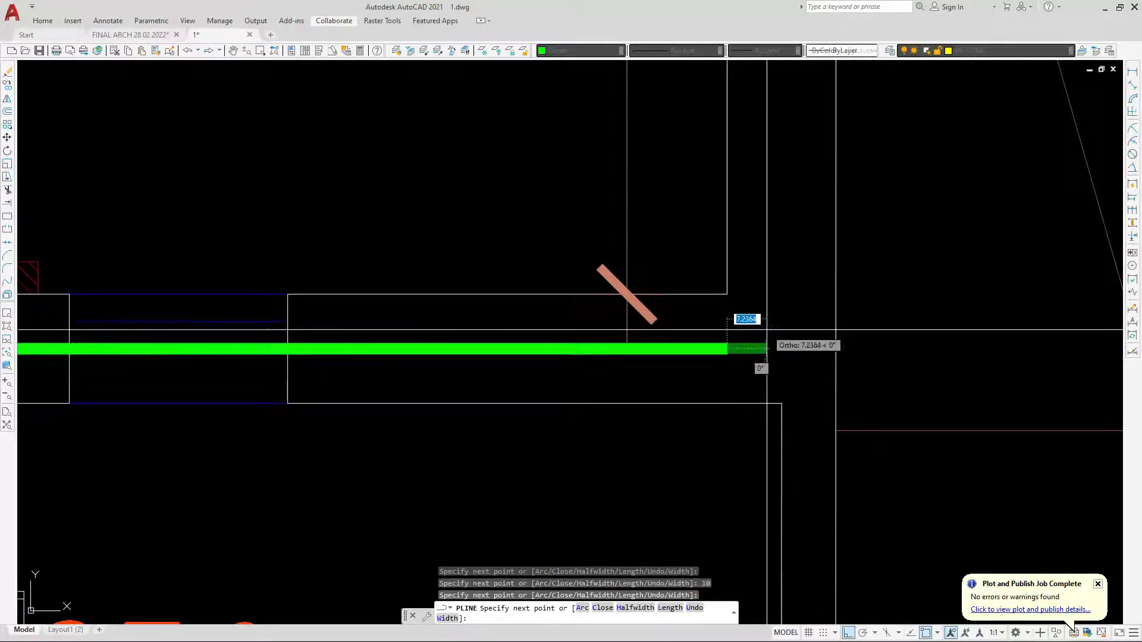
pyautogui.write('10')
pyautogui.press('Return')
# Run the polyline up the wall between the O.T.S and the master bedroom to its upper corner, then 10 further.
pyautogui.scroll(-6, 654, 253)
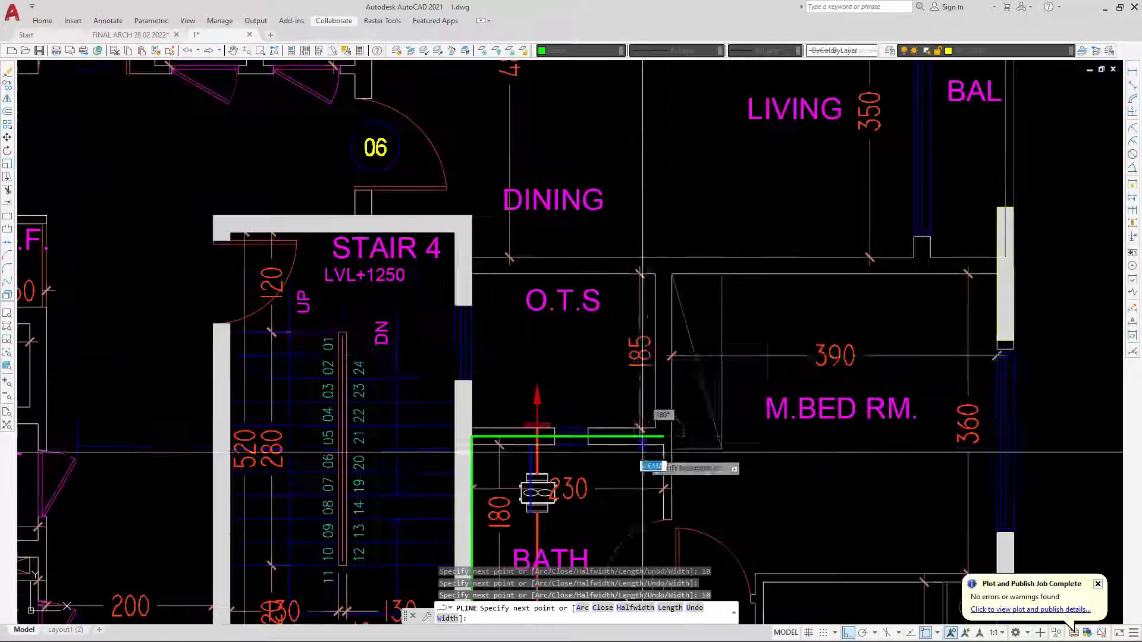
pyautogui.scroll(5, 655, 256)
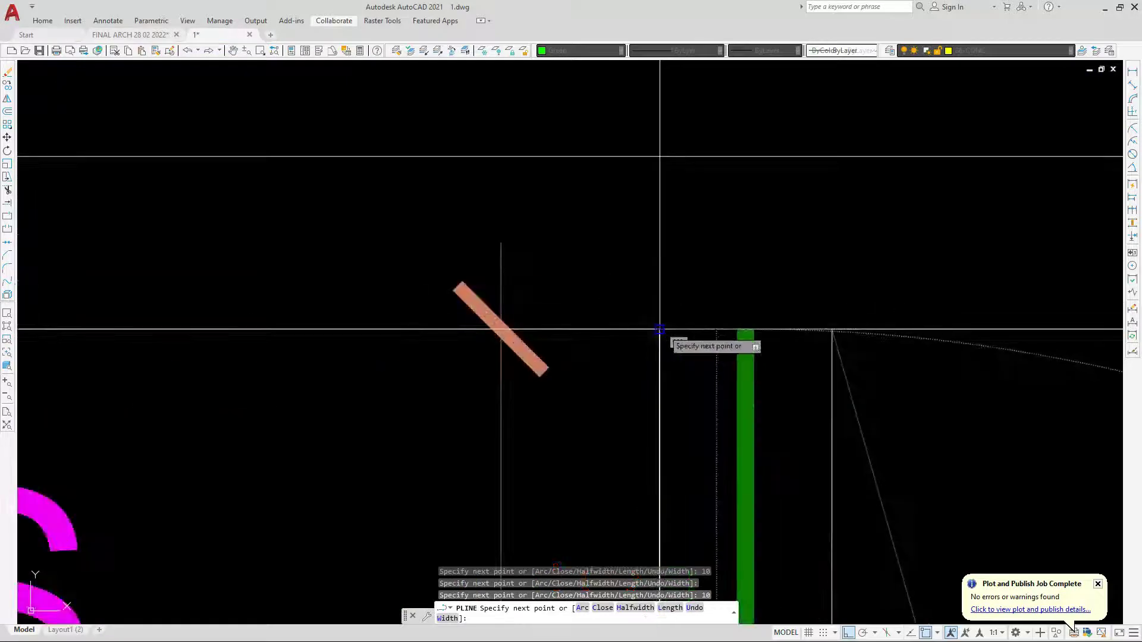
pyautogui.click(691, 330)
pyautogui.write('1')
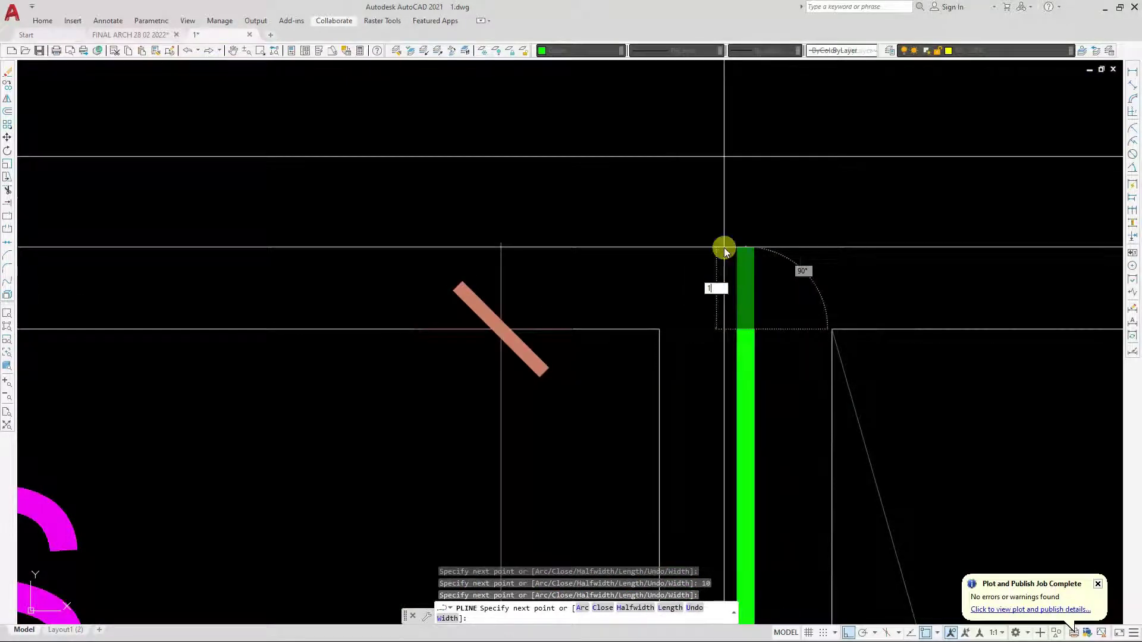
pyautogui.write('0')
pyautogui.press('Return')
# Continue the polyline along the O.T.S upper wall to Stair 4, then up the stair wall to its outer corner.
pyautogui.scroll(-5, 498, 281)
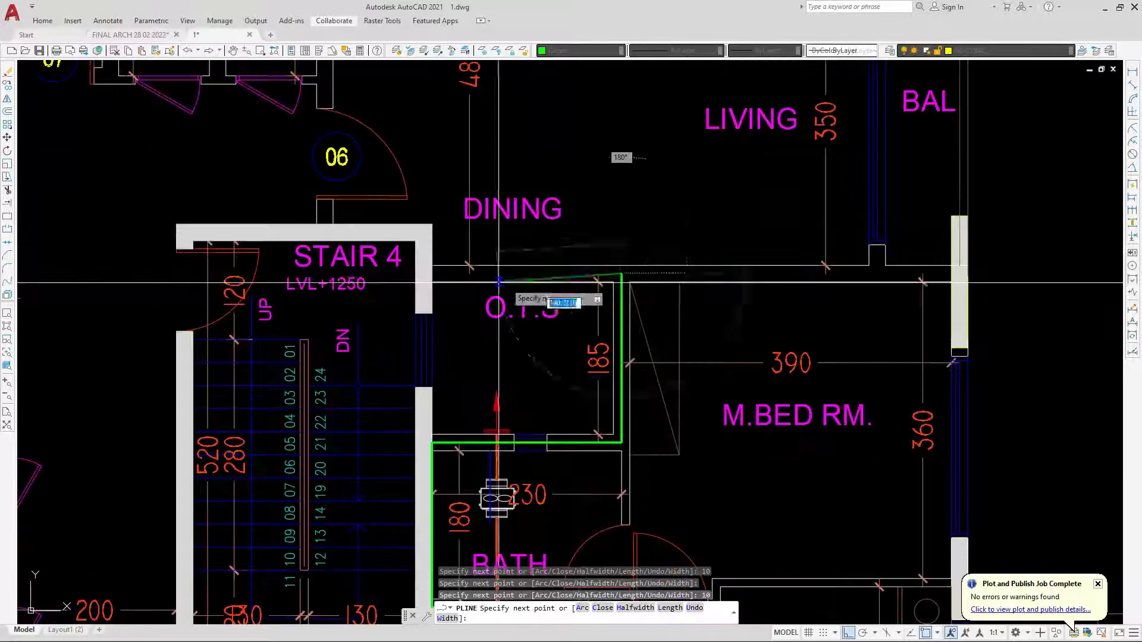
pyautogui.scroll(4, 498, 281)
pyautogui.click(432, 274)
pyautogui.scroll(-1, 430, 282)
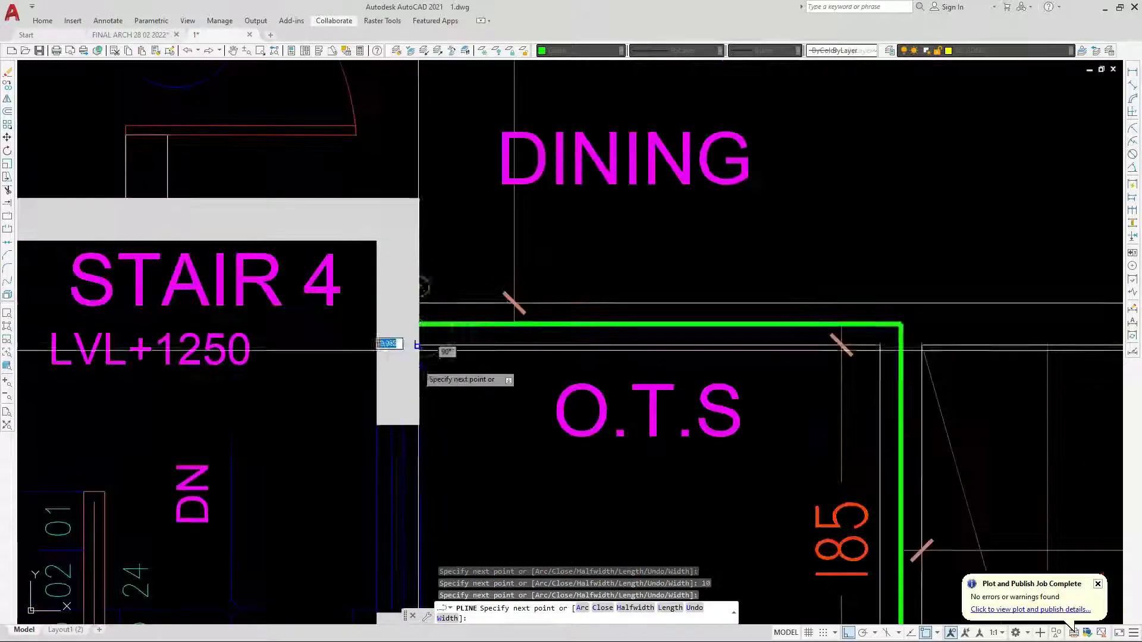
pyautogui.click(420, 200)
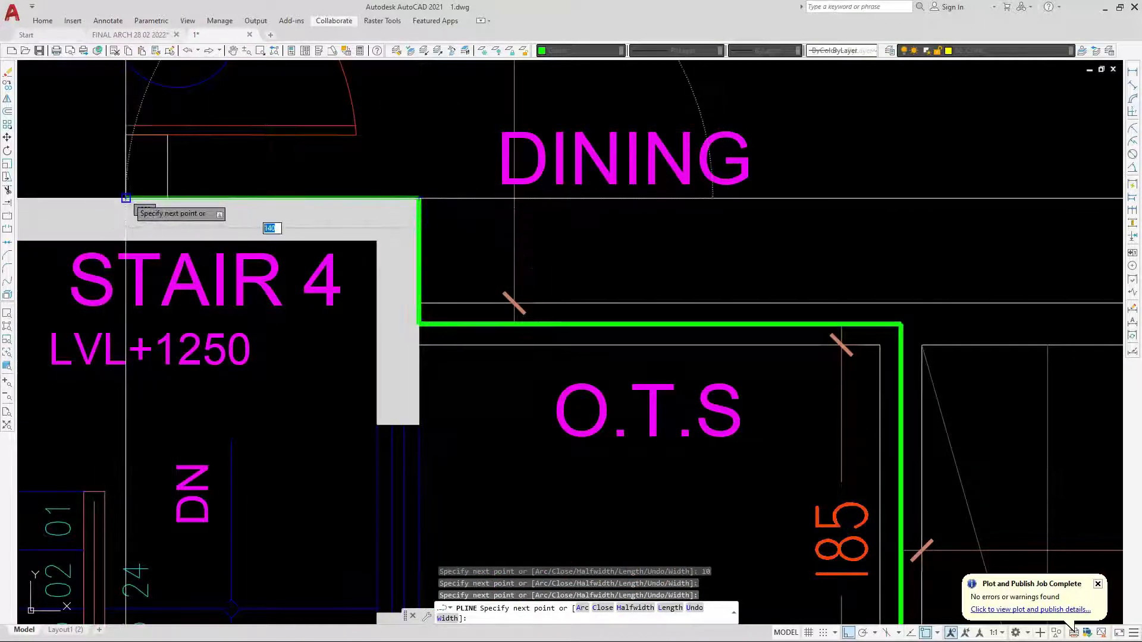
# Continue the polyline along the Stair 4 wall, up past the apartment 06 door to the Gas room's outer corner, then 10 into the wall.
pyautogui.scroll(-4, 216, 430)
pyautogui.scroll(4, 268, 452)
pyautogui.scroll(-2, 315, 463)
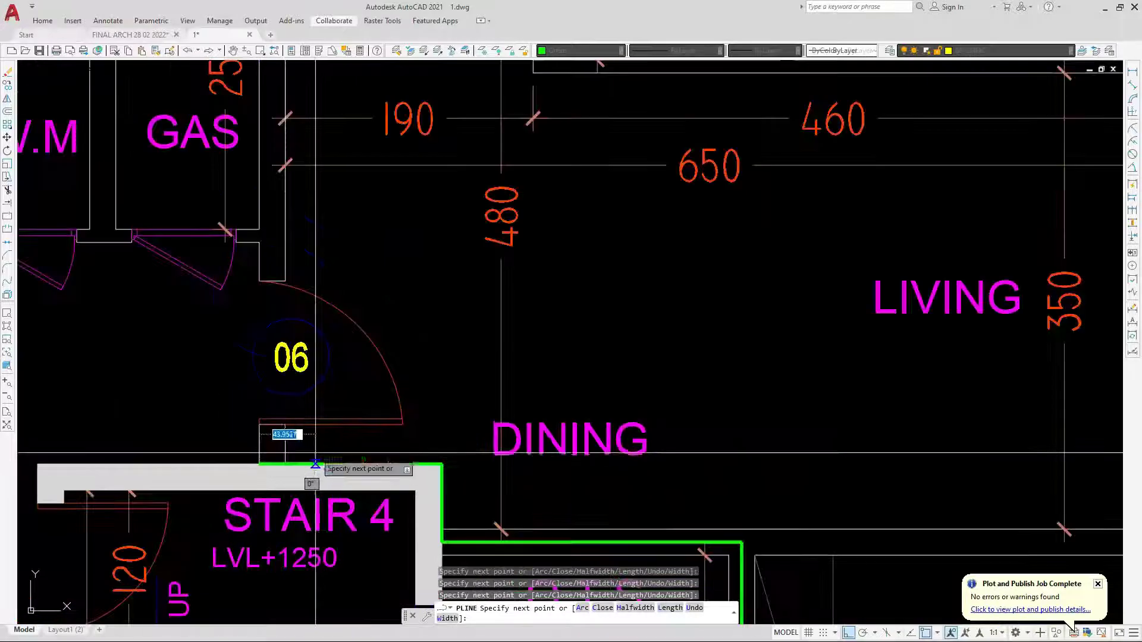
pyautogui.scroll(-4, 301, 428)
pyautogui.scroll(6, 275, 349)
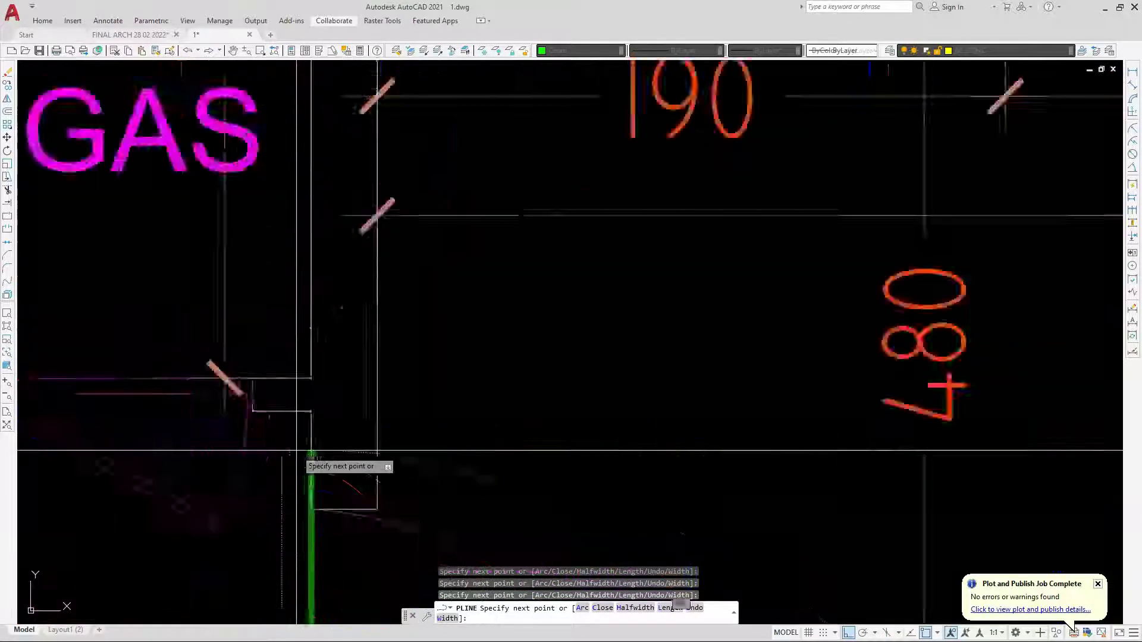
pyautogui.scroll(2, 310, 451)
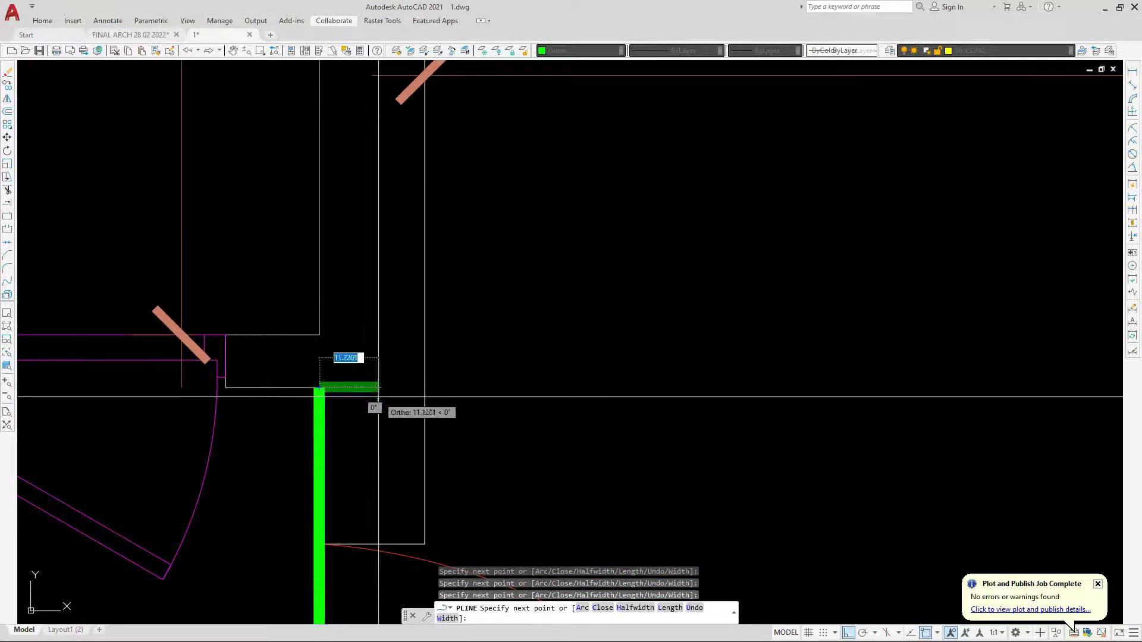
pyautogui.write('0')
pyautogui.press('Return')
# Run the polyline up the middle of the Gas room's side wall to the upper wall's face, then 10 further.
pyautogui.scroll(-5, 378, 397)
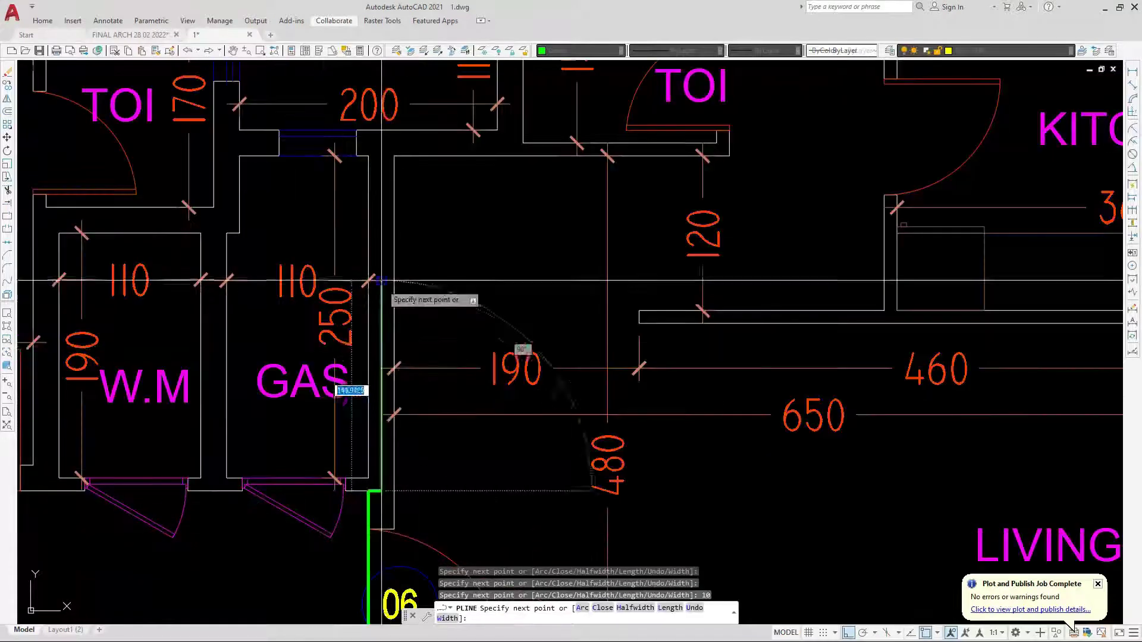
pyautogui.scroll(-4, 387, 378)
pyautogui.scroll(8, 387, 378)
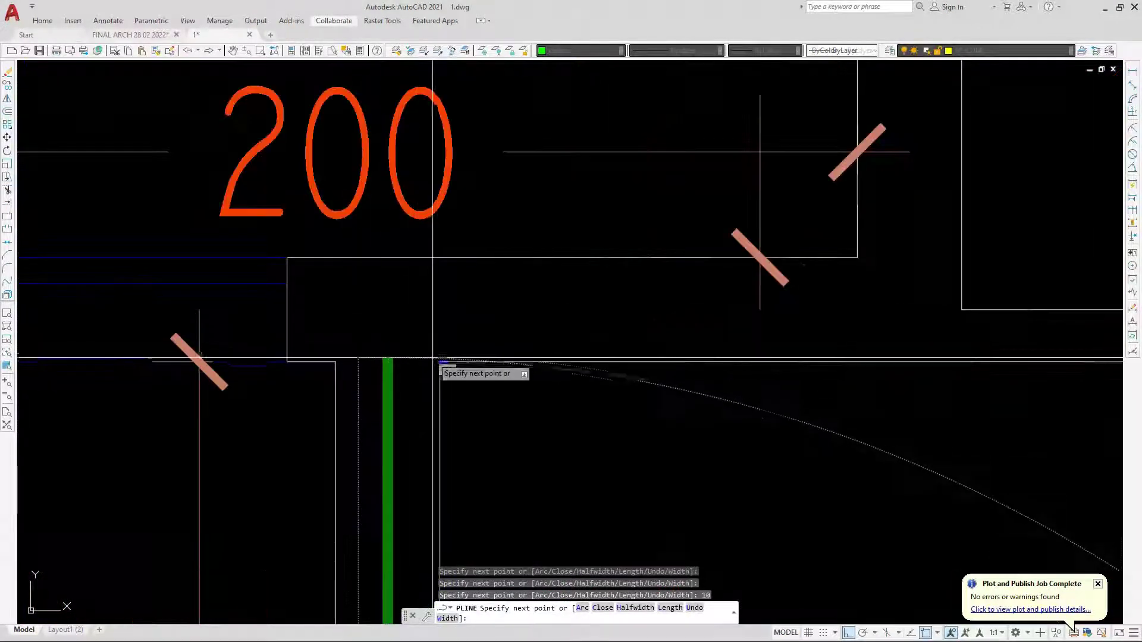
pyautogui.click(388, 362)
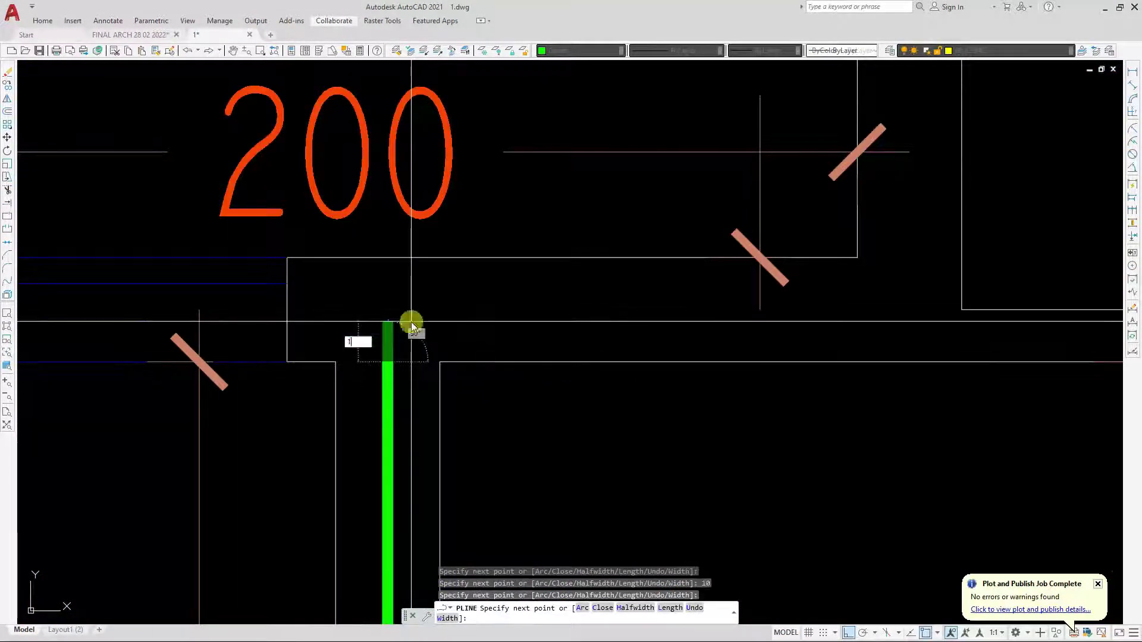
pyautogui.write('10')
pyautogui.press('Return')
# Carry the polyline along the middle of the upper O.T.S's lower wall to its outer corner, then 10 further.
pyautogui.scroll(-4, 410, 334)
pyautogui.scroll(5, 506, 381)
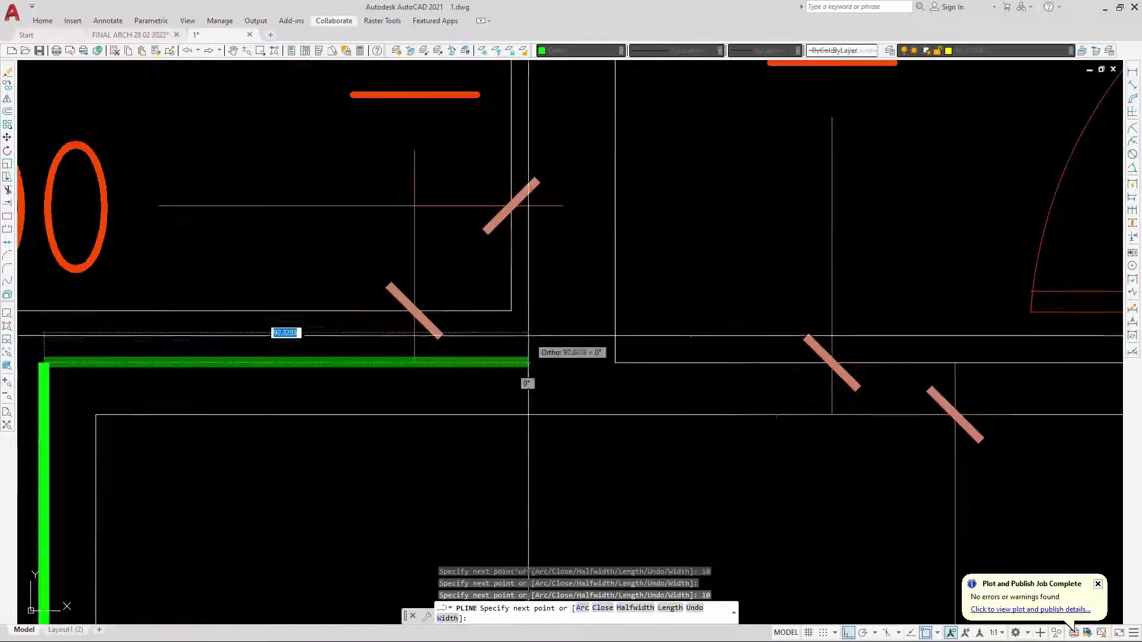
pyautogui.click(511, 362)
pyautogui.write('1')
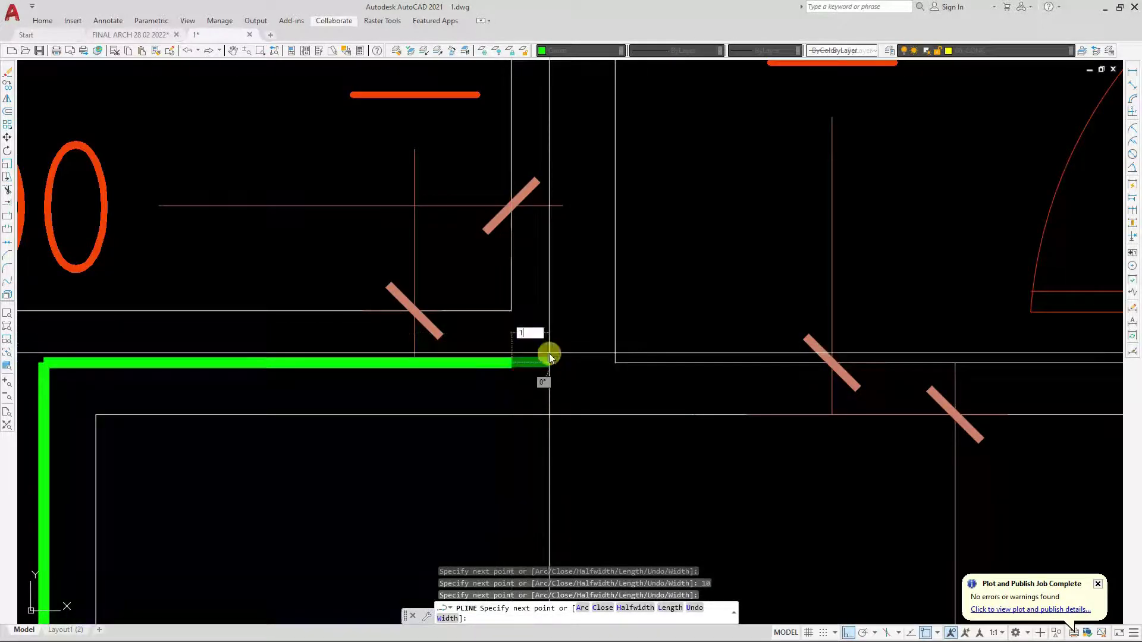
pyautogui.write('0')
pyautogui.press('Return')
# Extend the polyline up the wall between the upper O.T.S and the 150 wide TOI to the upper wall's face, then 10 further.
pyautogui.scroll(-5, 549, 353)
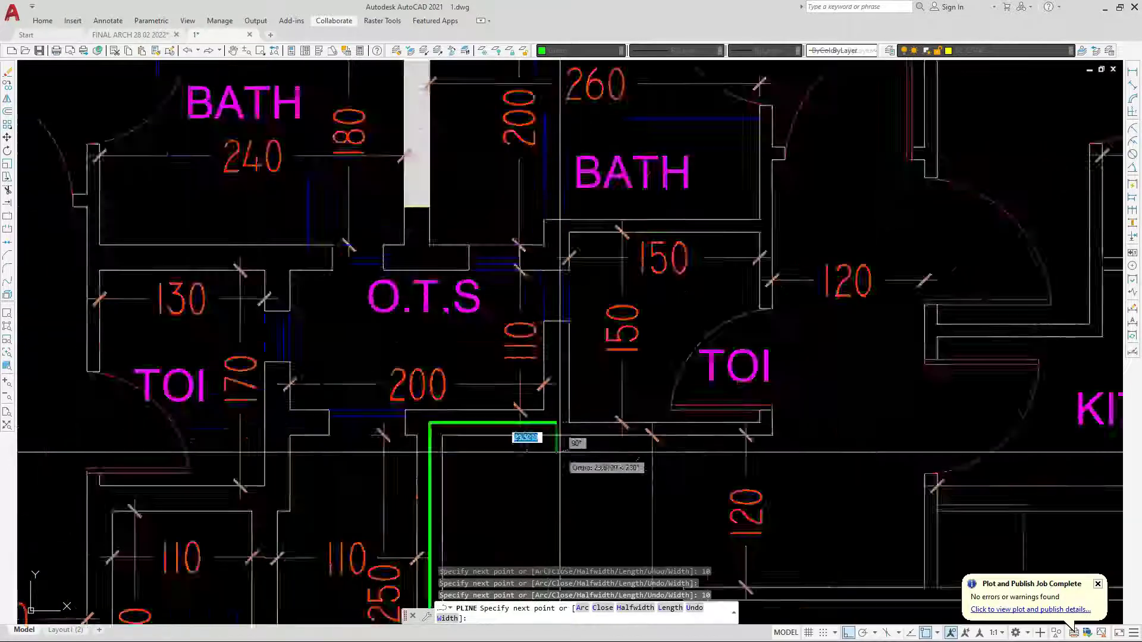
pyautogui.scroll(-4, 557, 324)
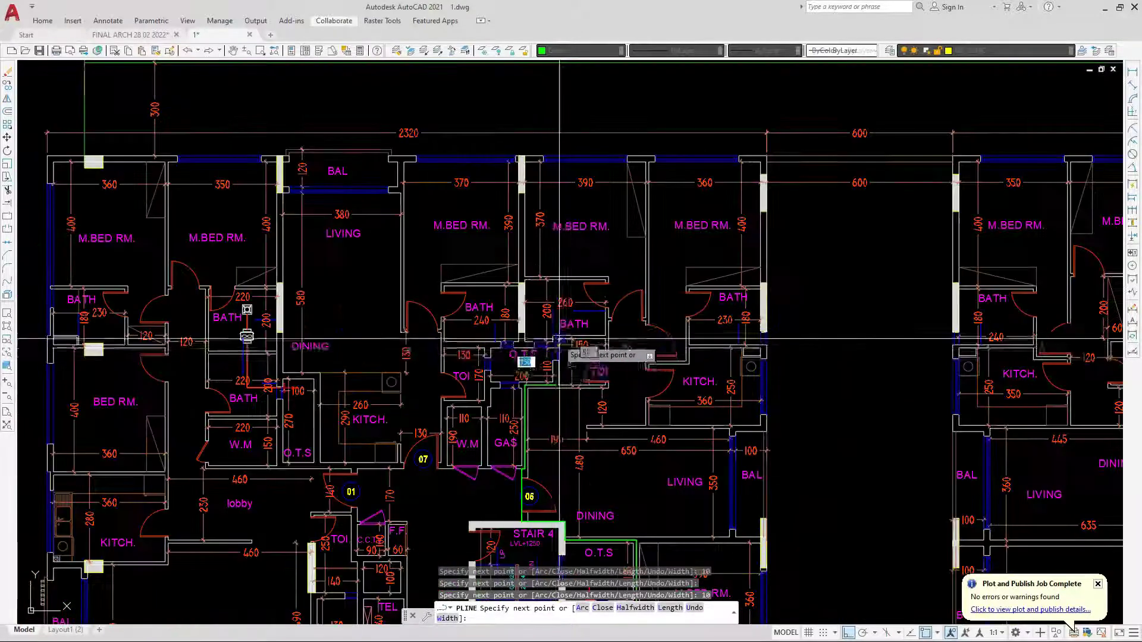
pyautogui.scroll(6, 547, 350)
pyautogui.scroll(8, 547, 351)
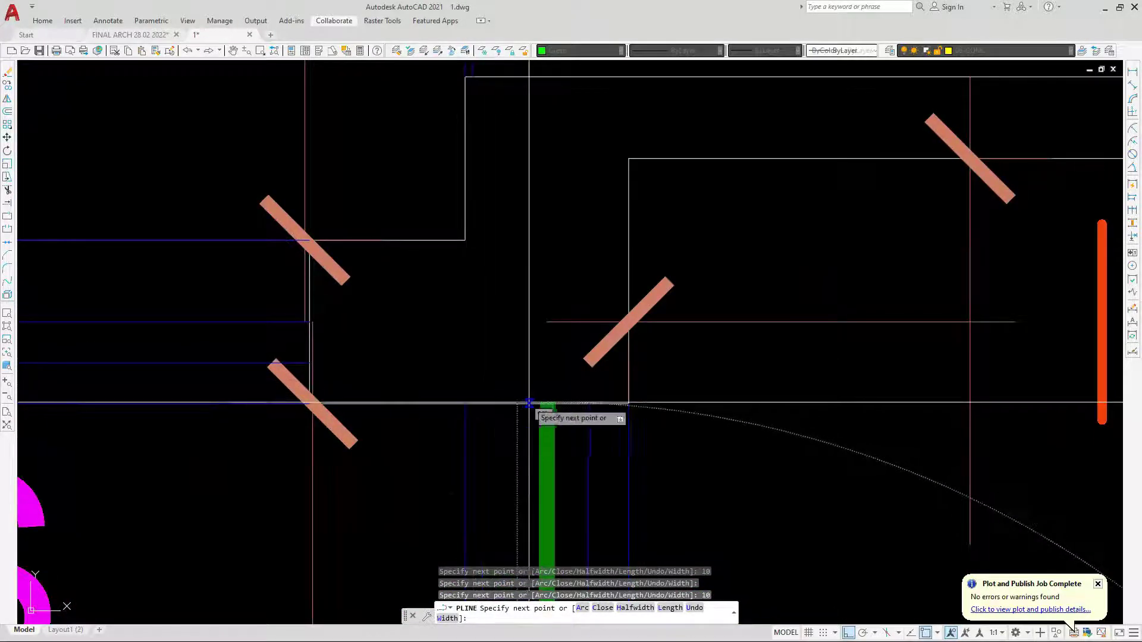
pyautogui.click(547, 404)
pyautogui.write('1')
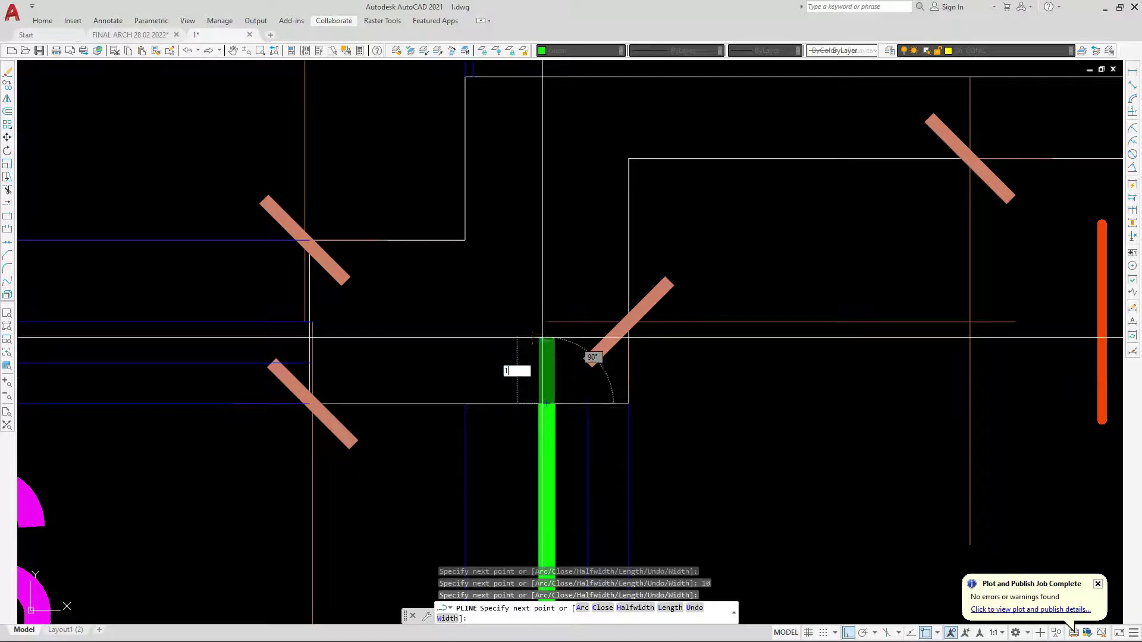
pyautogui.write('0')
pyautogui.press('Return')
# Continue the polyline along the middle of the wall between the baths and O.T.S to the O.T.S's opposite corner, then 10 further.
pyautogui.scroll(-5, 542, 337)
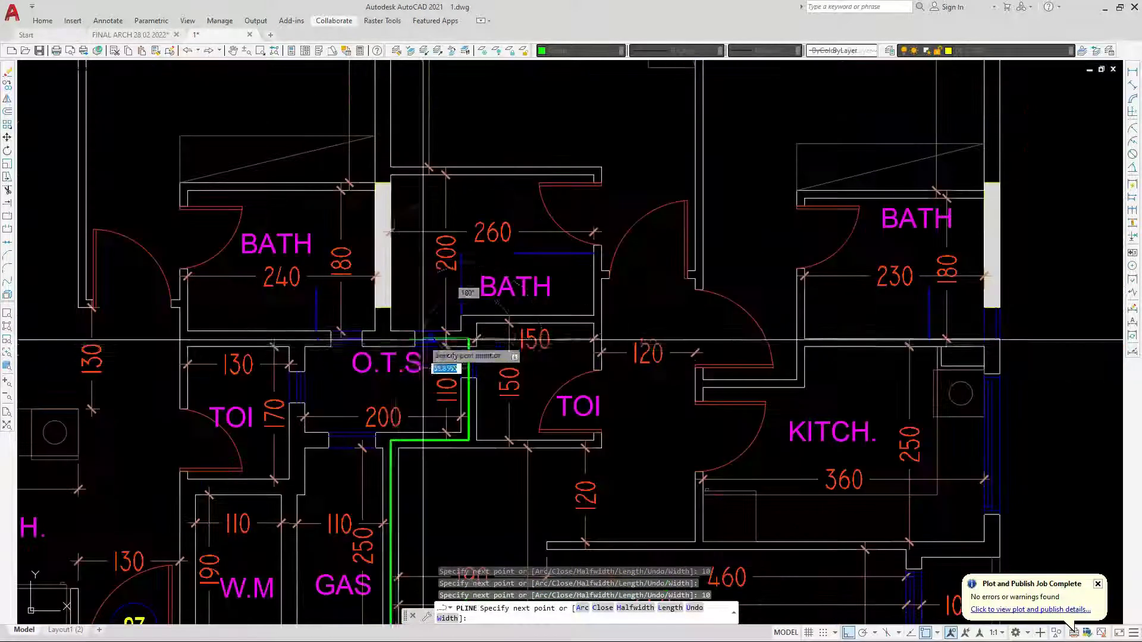
pyautogui.scroll(7, 432, 340)
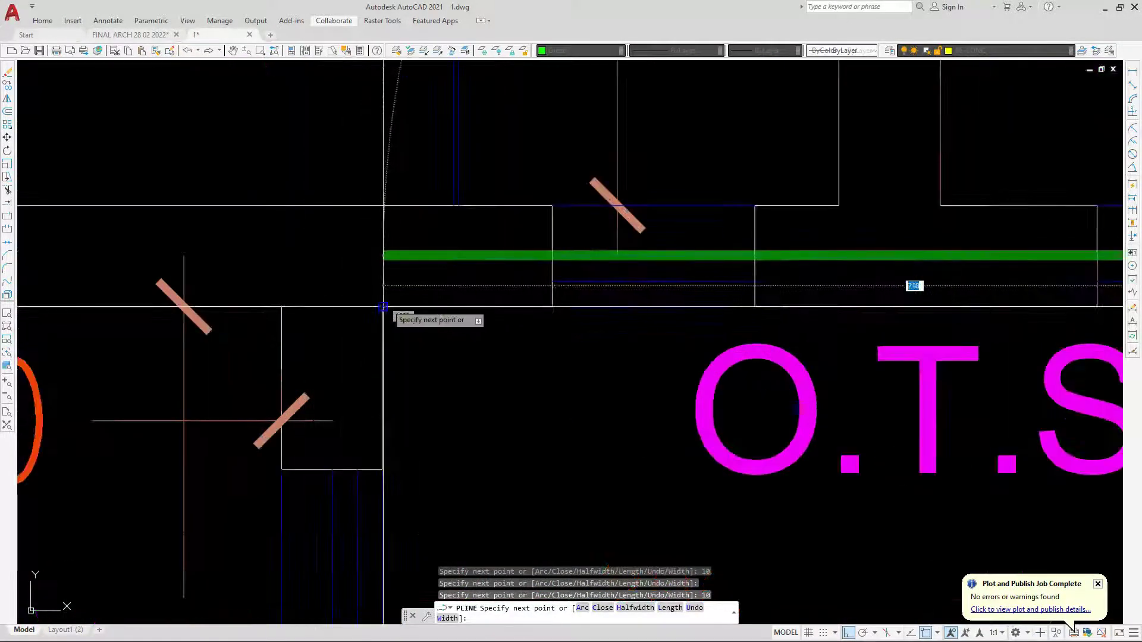
pyautogui.click(384, 287)
pyautogui.write('1')
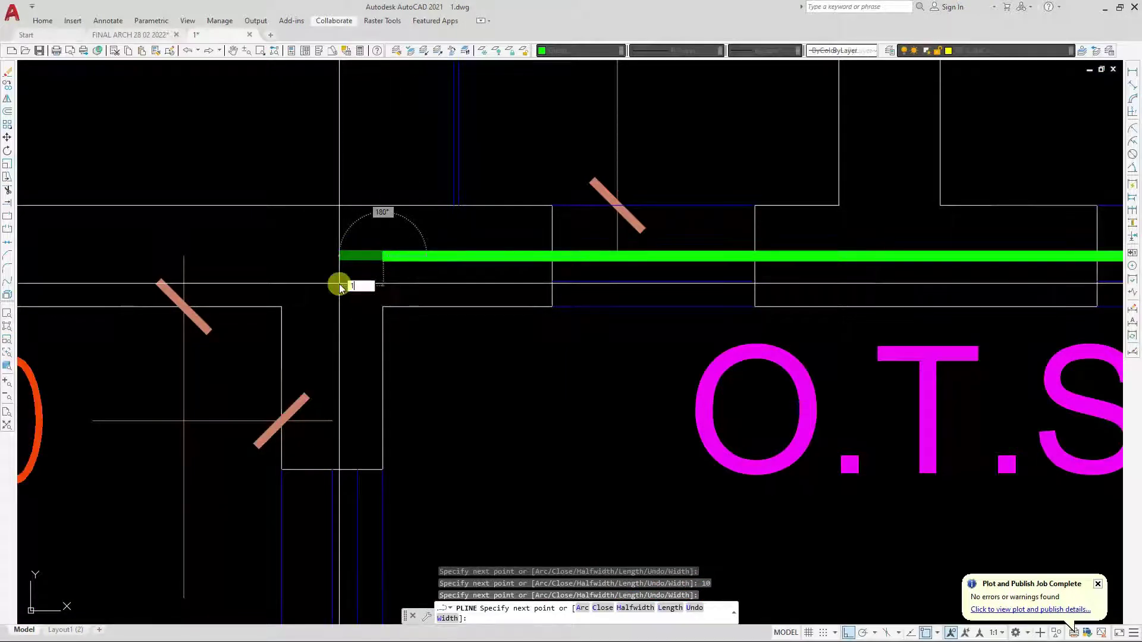
pyautogui.write('0')
pyautogui.press('Return')
# Bring the polyline down the middle of the wall between O.T.S and the 130 wide TOI to the TOI's lower corner, then 10 further.
pyautogui.scroll(-6, 340, 287)
pyautogui.scroll(2, 341, 457)
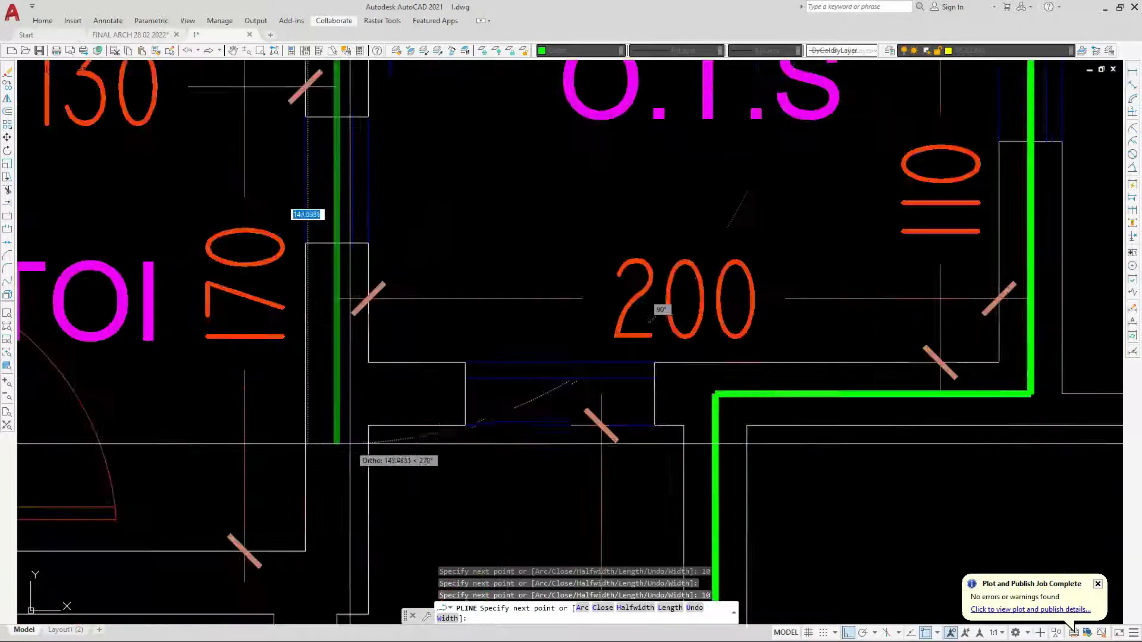
pyautogui.scroll(-6, 379, 373)
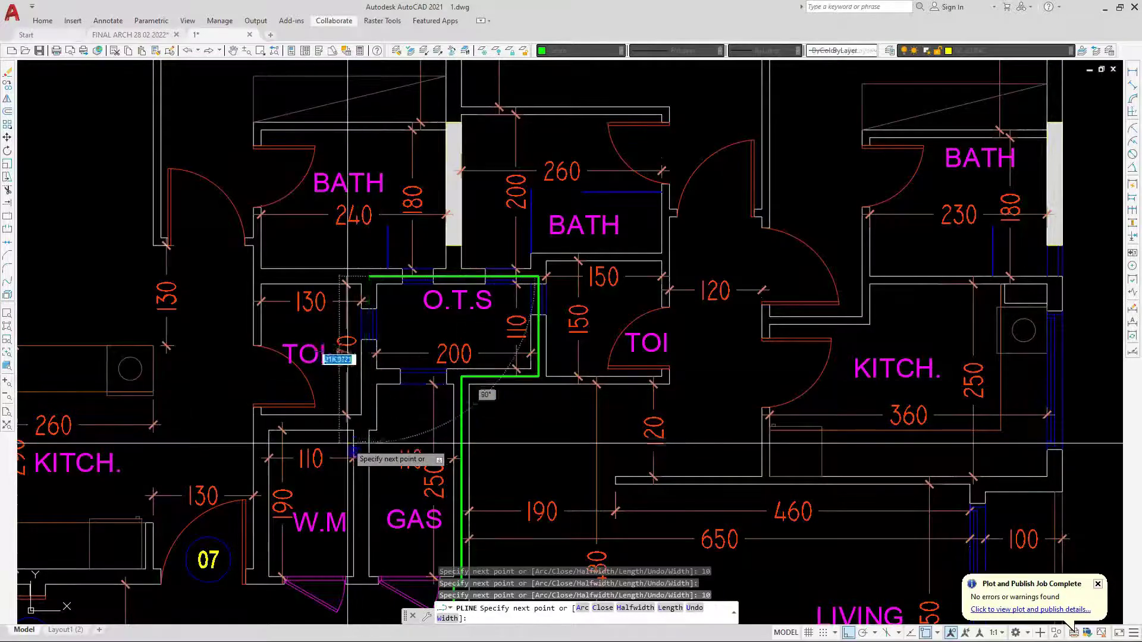
pyautogui.scroll(8, 458, 378)
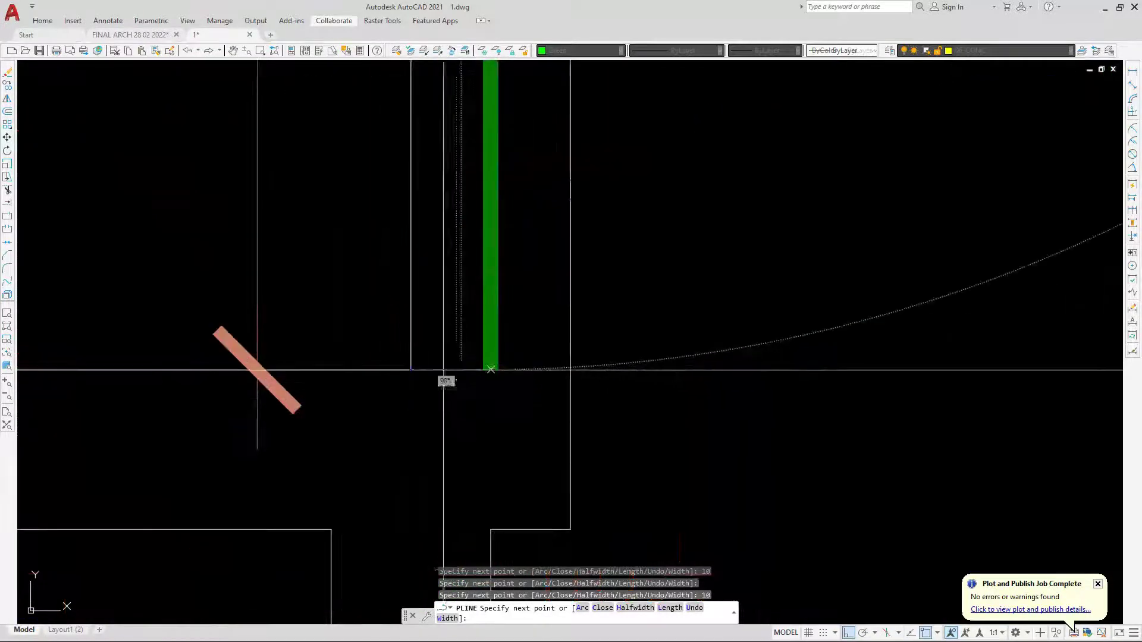
pyautogui.write('0')
pyautogui.press('Return')
# Run the polyline along the middle of the wall between TOI and W.M to the W.M's upper corner, then 10 further.
pyautogui.scroll(-6, 446, 429)
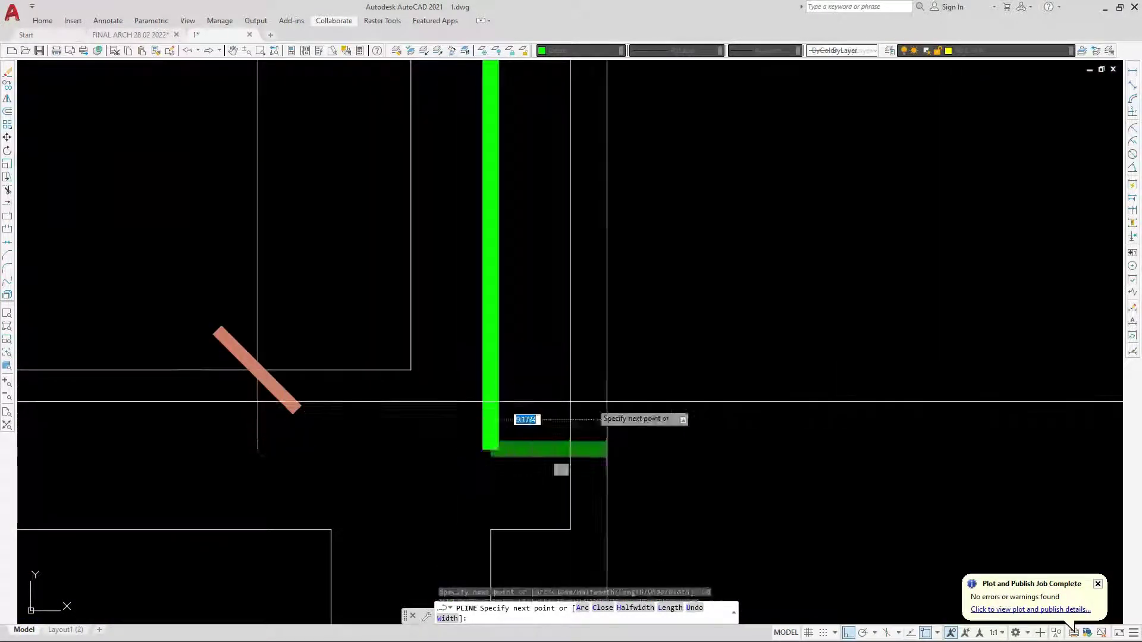
pyautogui.scroll(5, 470, 412)
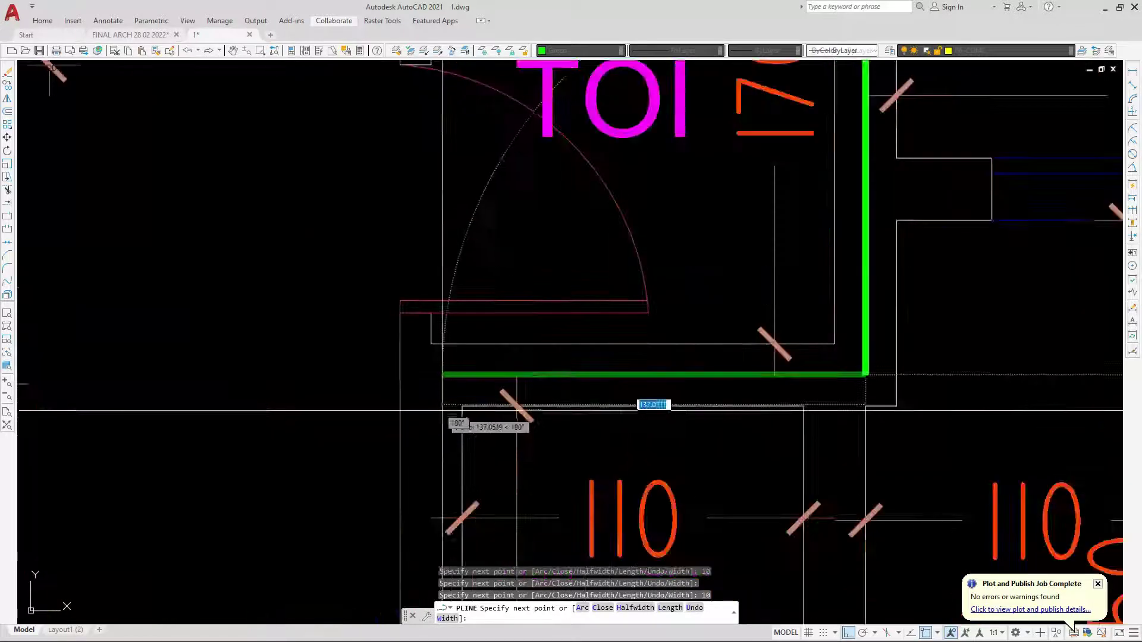
pyautogui.write('1')
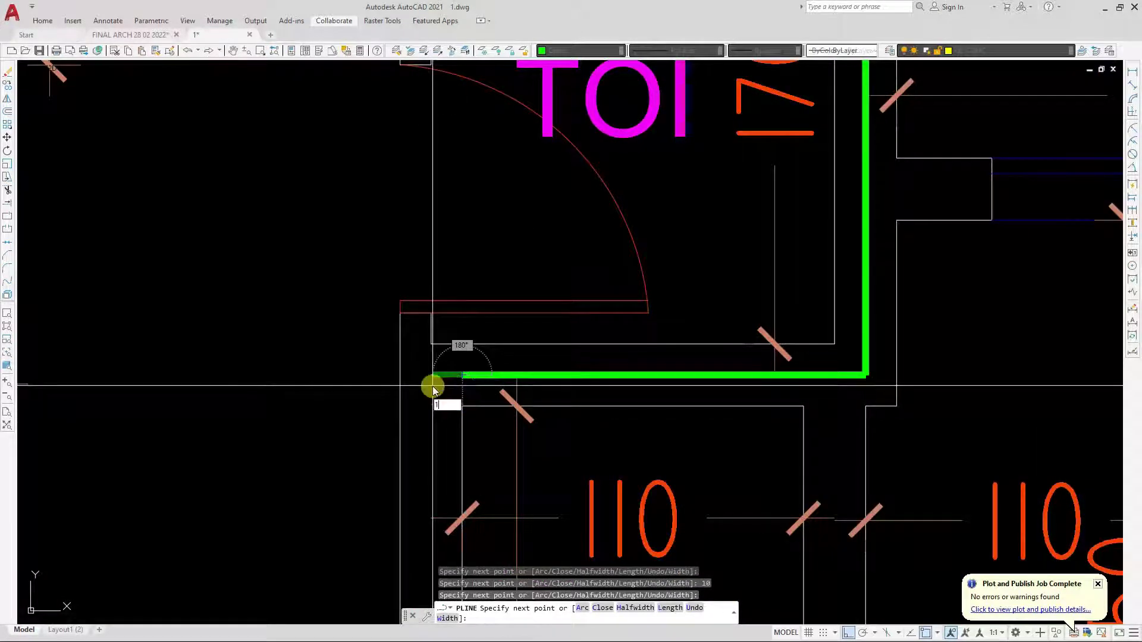
pyautogui.write('0')
pyautogui.press('Return')
# Take the polyline down the W.M side wall to the corridor face, then along it past the apartment 07 door to apartment 01's corner.
pyautogui.scroll(-6, 410, 381)
pyautogui.scroll(6, 443, 498)
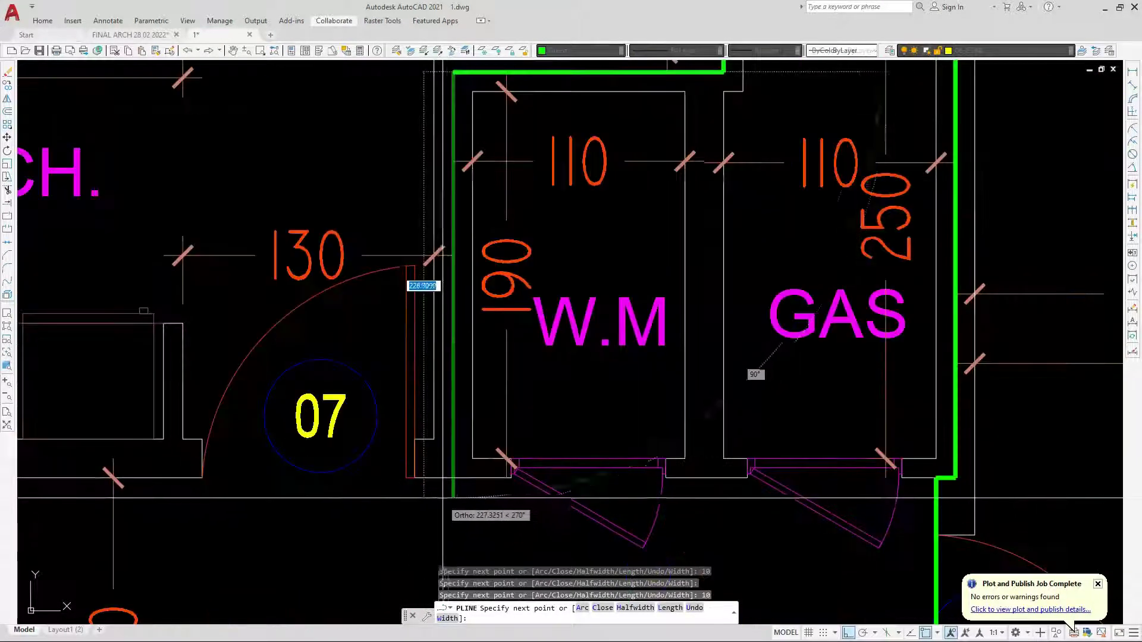
pyautogui.scroll(-6, 470, 476)
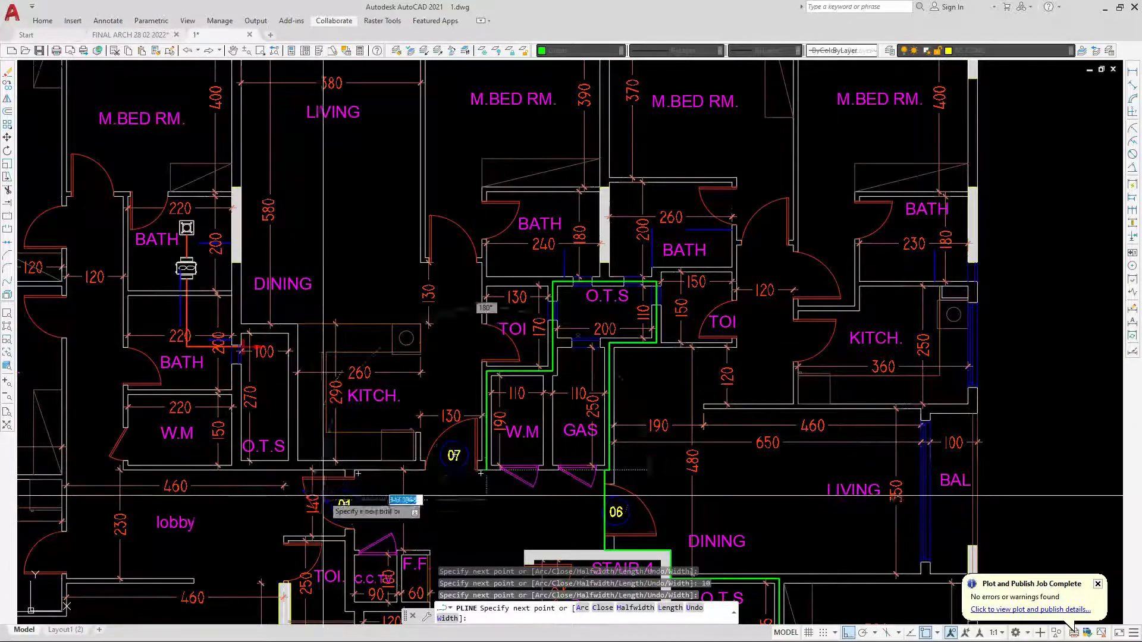
pyautogui.scroll(5, 369, 452)
pyautogui.scroll(-7, 412, 451)
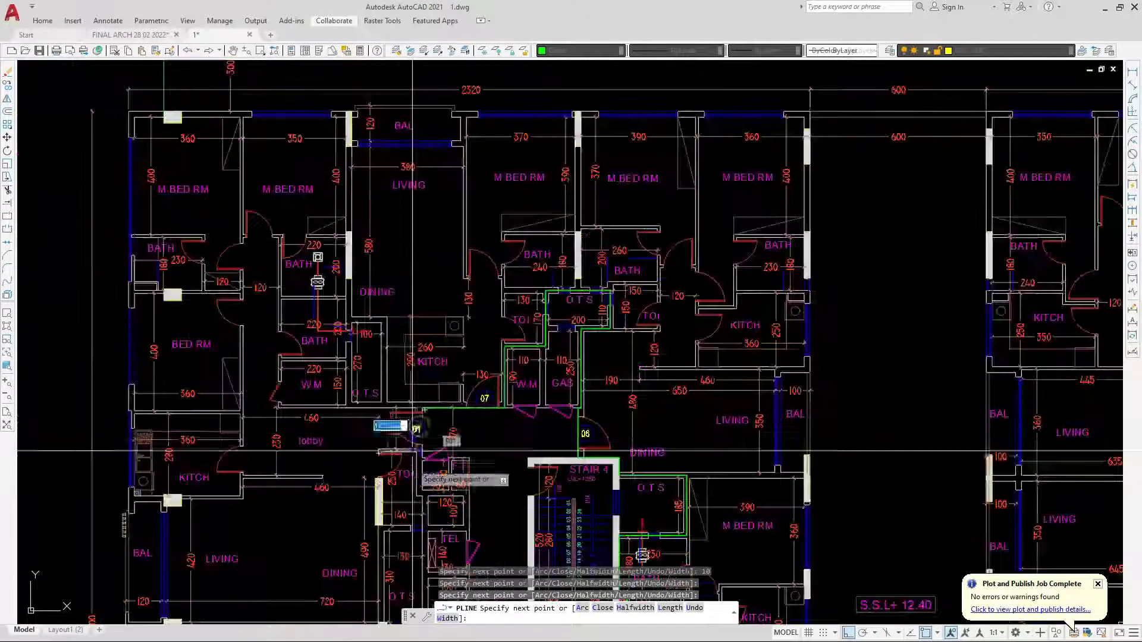
# Extend the polyline down past the apartment 01 door to the C.C.TV room's outer corner, then 10 into the TOI wall.
pyautogui.scroll(4, 412, 451)
pyautogui.scroll(4, 473, 306)
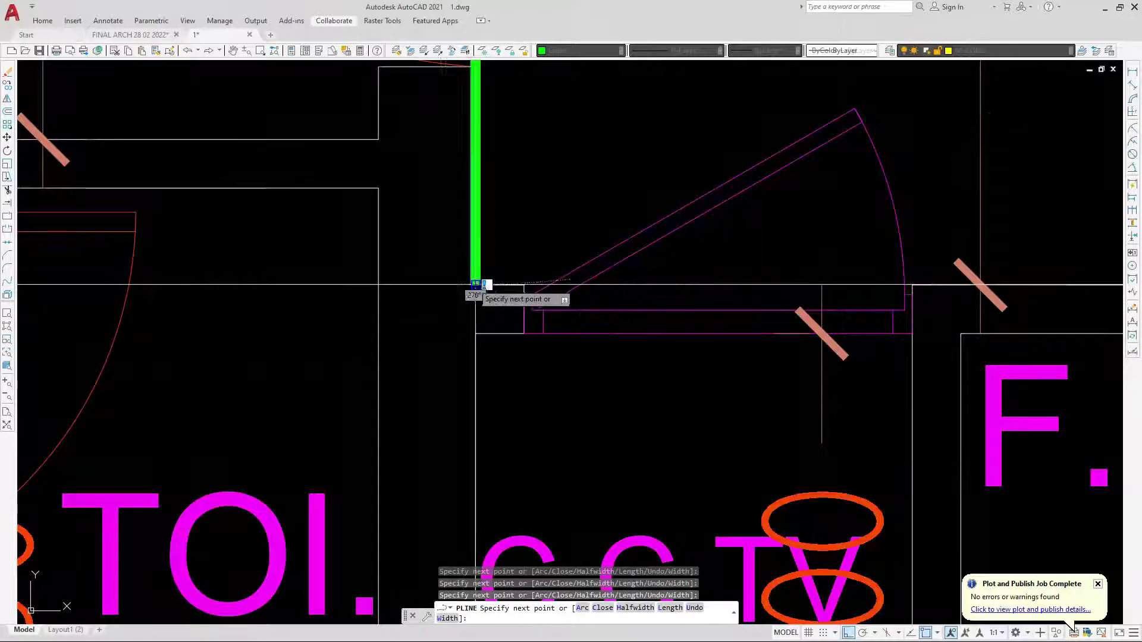
pyautogui.scroll(-5, 440, 285)
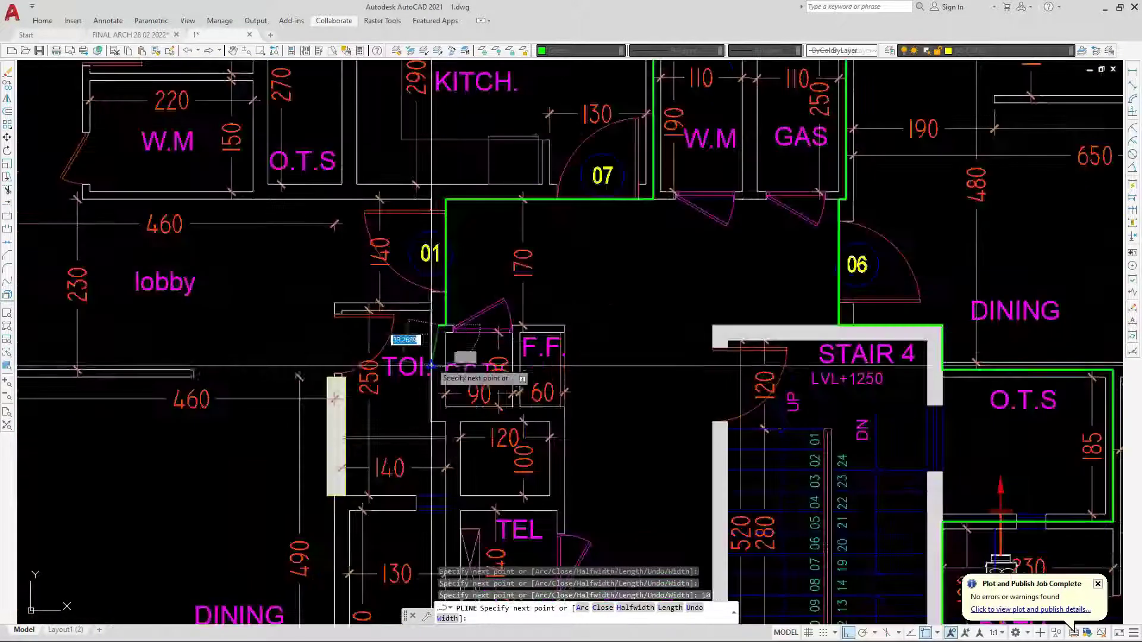
pyautogui.write('10')
pyautogui.press('Return')
# Continue the polyline down the middle of the wall between TOI and C.C.TV to the C.C.TV room's lower corner, then 10 further.
pyautogui.scroll(3, 430, 378)
pyautogui.scroll(6, 440, 354)
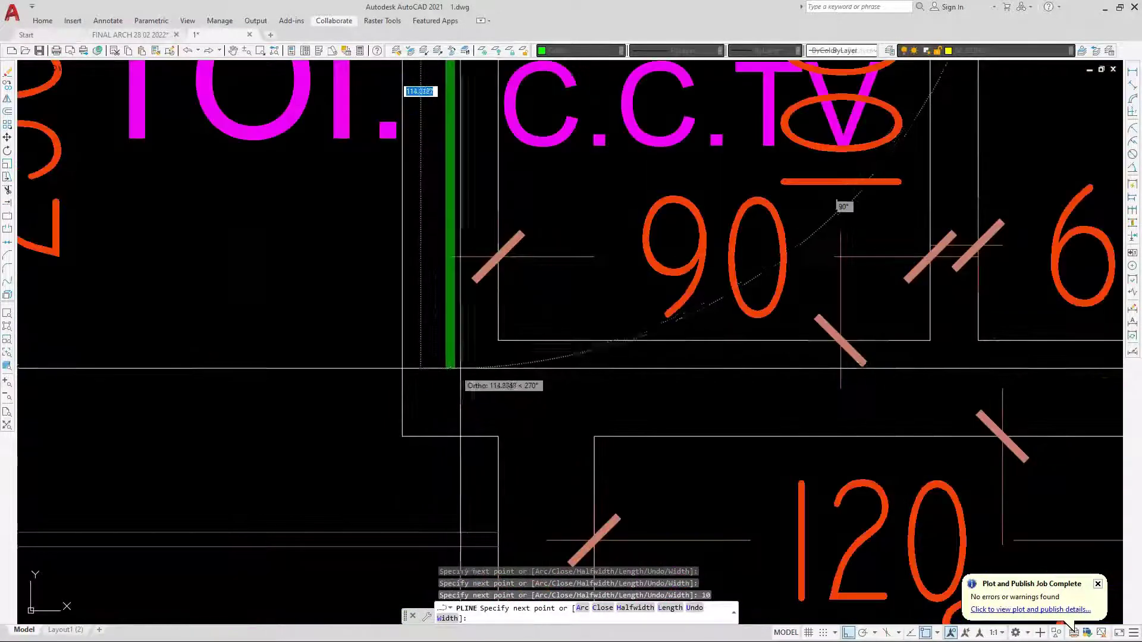
pyautogui.write('1')
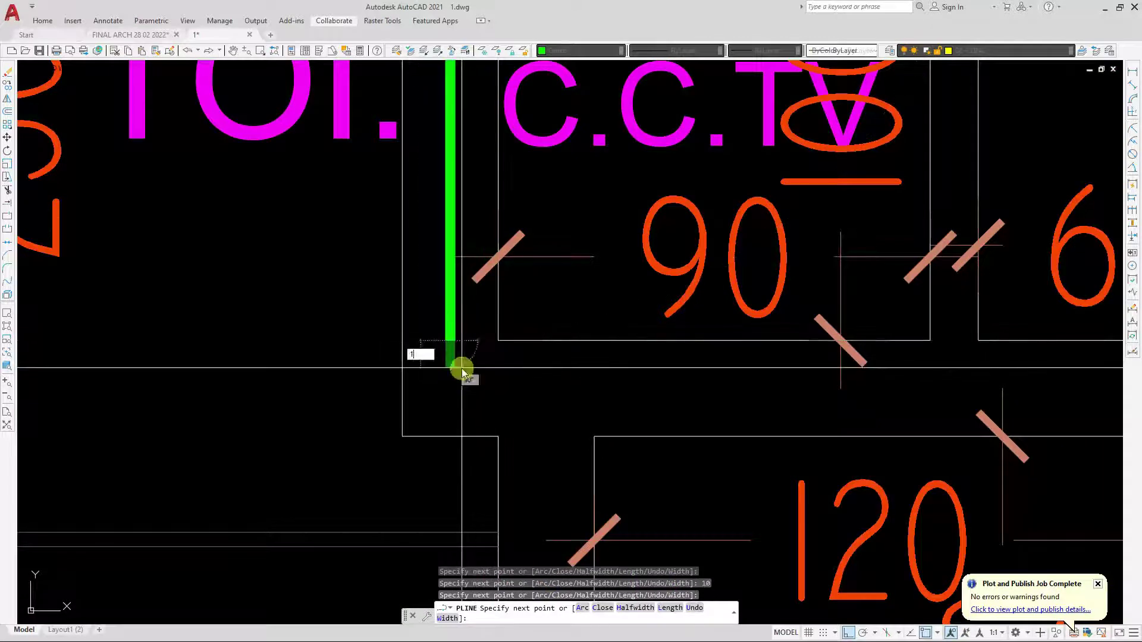
pyautogui.write('0')
pyautogui.press('Return')
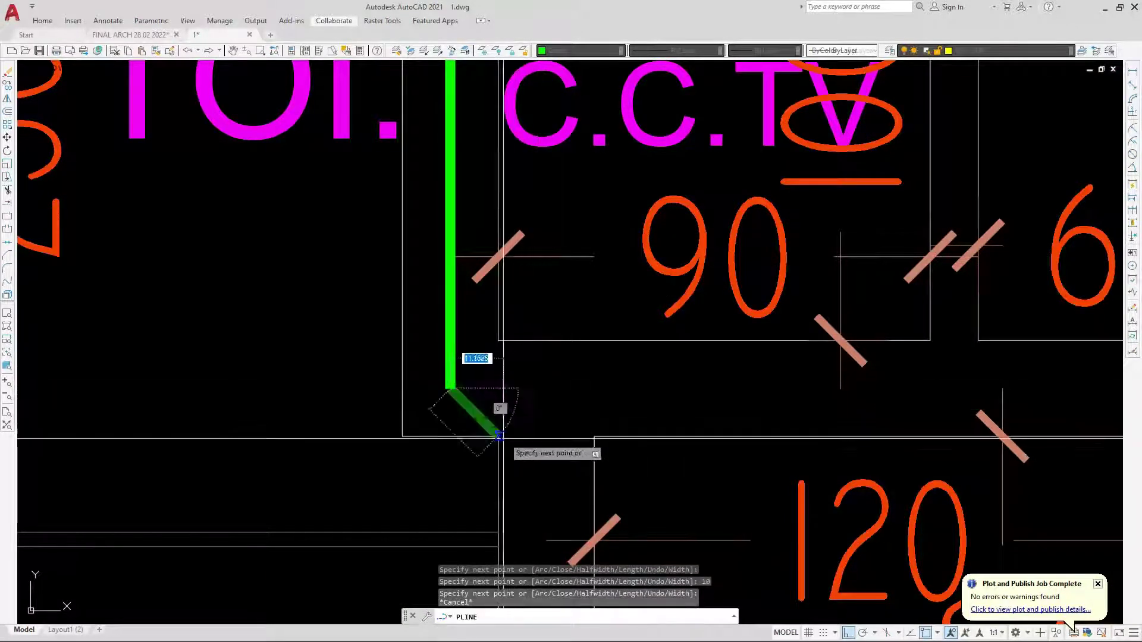
# Offset the polyline path sideways below the C.C.TV room to the shaft wall's face, then 10 to the wall's middle.
pyautogui.press('Escape')
pyautogui.press('Return')
pyautogui.click(498, 388)
pyautogui.write('1')
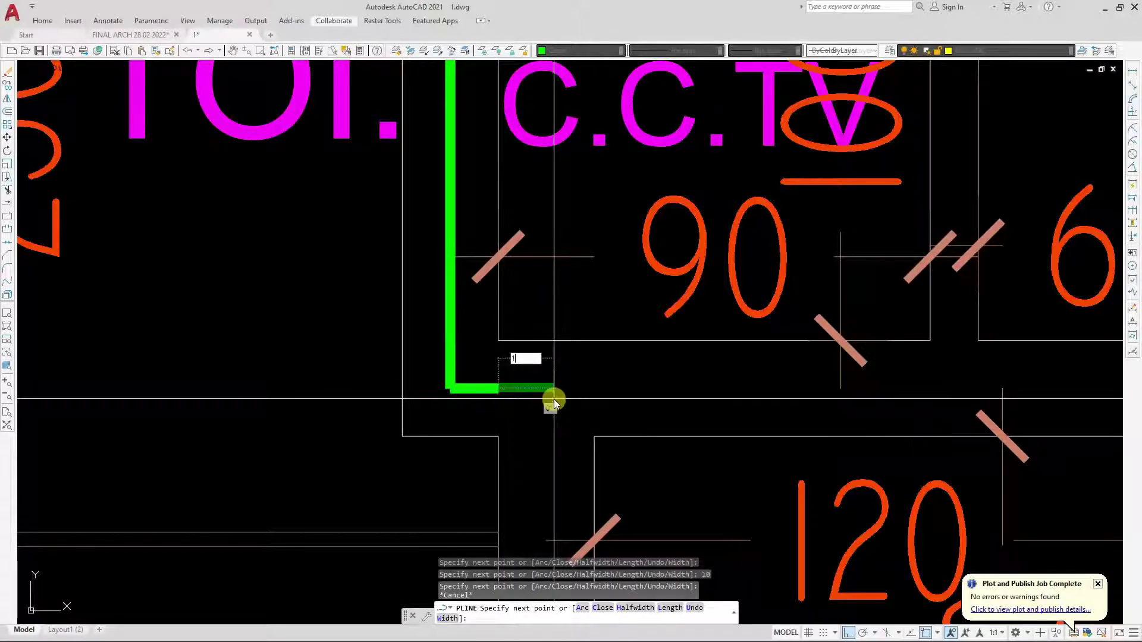
pyautogui.write('0')
pyautogui.press('Return')
# Run the polyline down the middle of the shaft wall to the TOI's lower wall face, then 10 further.
pyautogui.scroll(-10, 551, 395)
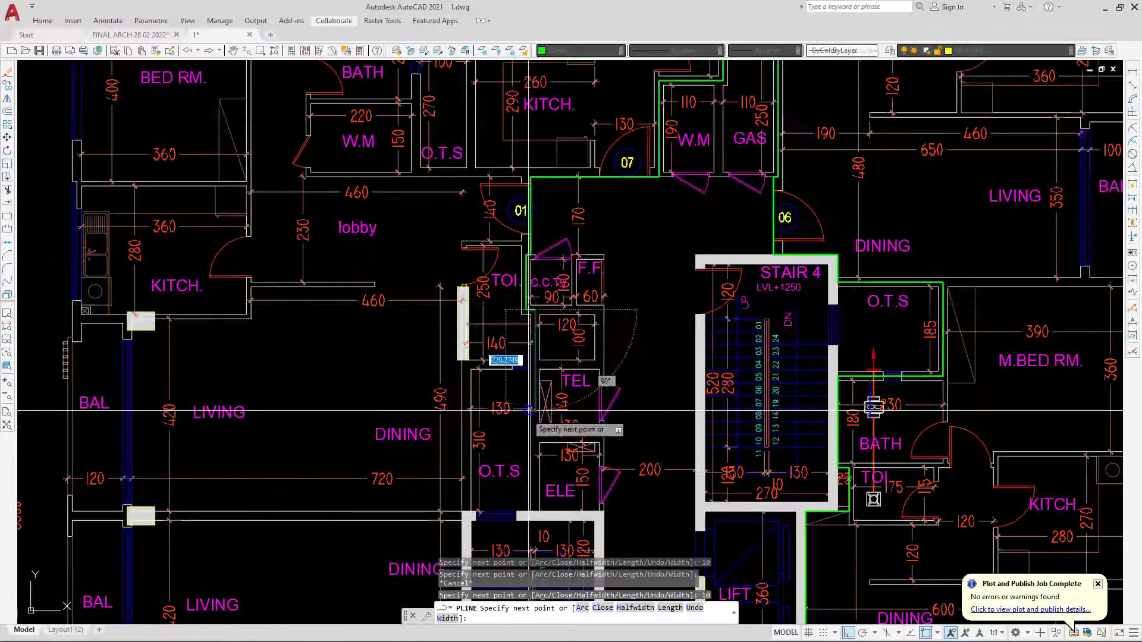
pyautogui.scroll(8, 528, 410)
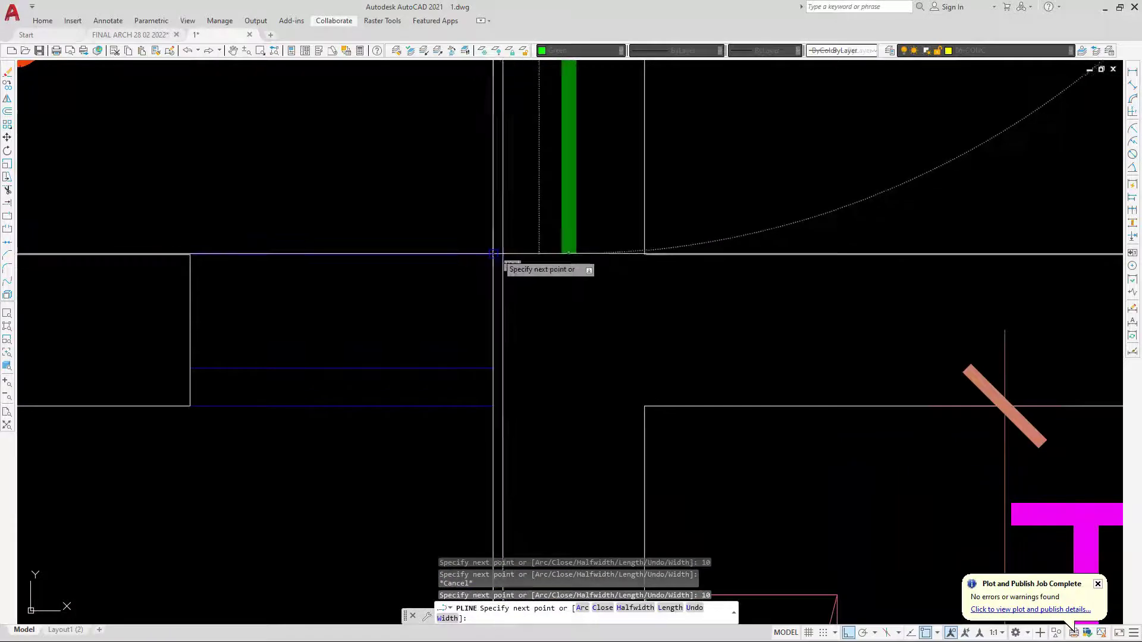
pyautogui.click(503, 254)
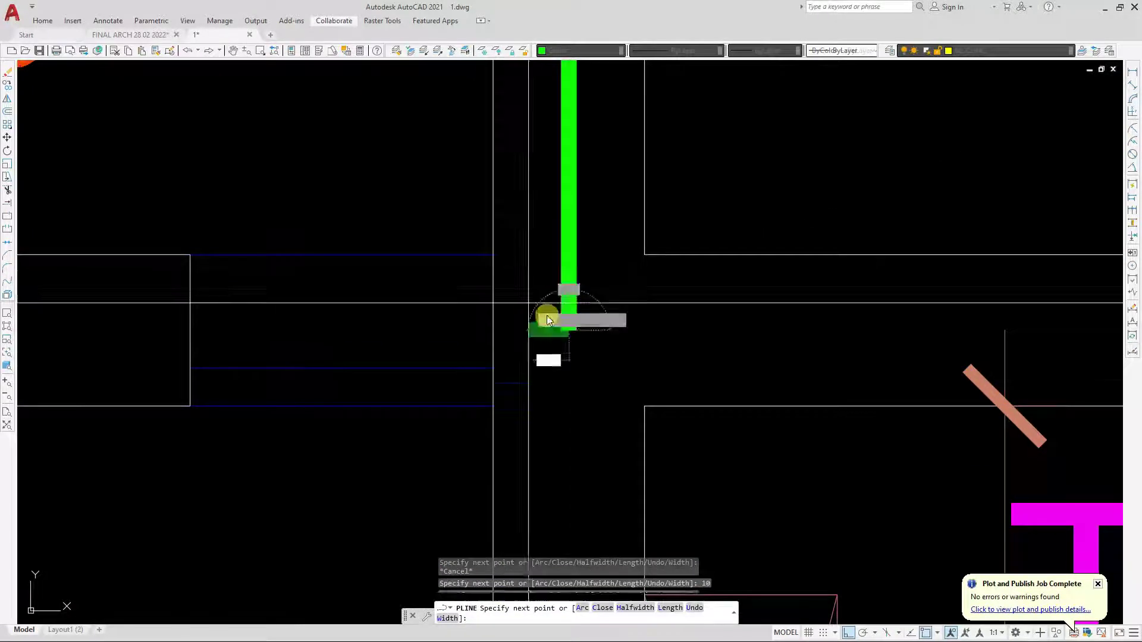
pyautogui.scroll(-5, 547, 321)
pyautogui.write('10')
pyautogui.press('Return')
# Run the polyline along the middle of the wall between TOI and O.T.S to the O.T.S's inner corner, then 10 further.
pyautogui.scroll(6, 357, 333)
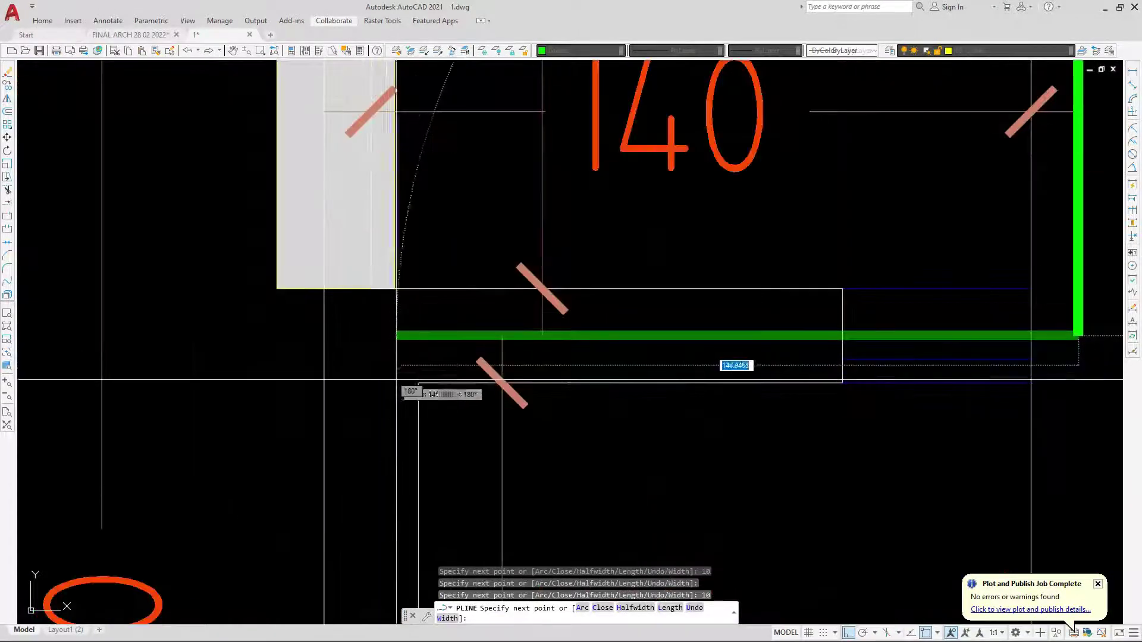
pyautogui.click(418, 334)
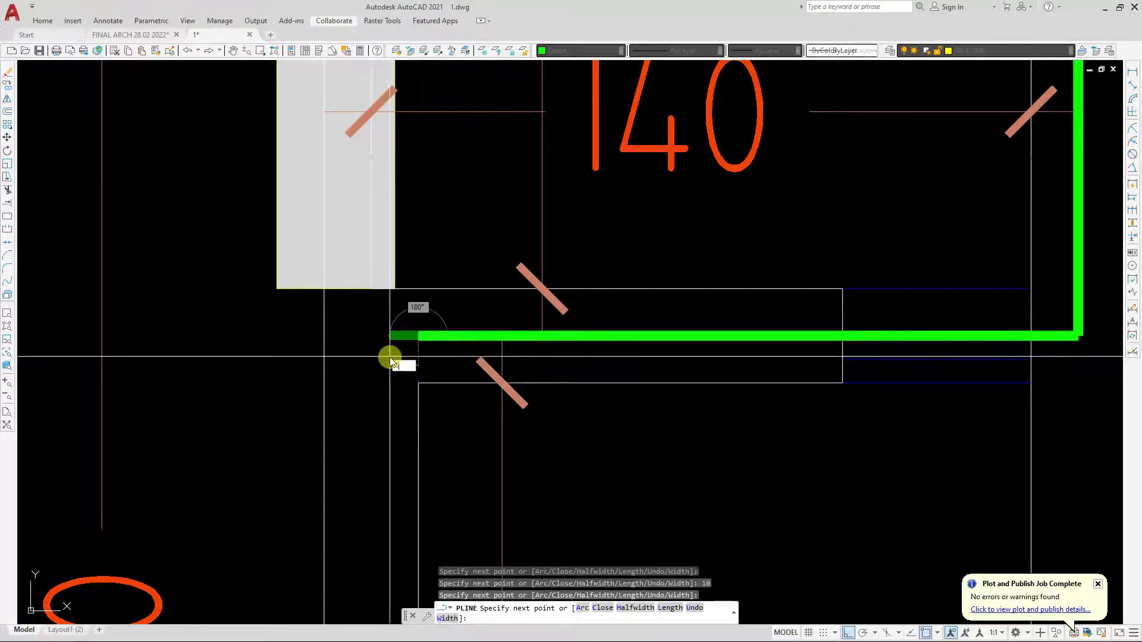
pyautogui.write('10')
pyautogui.press('Return')
# Extend the polyline down the middle of the wall between O.T.S and DINING to Stair 3's upper wall face.
pyautogui.scroll(-10, 386, 357)
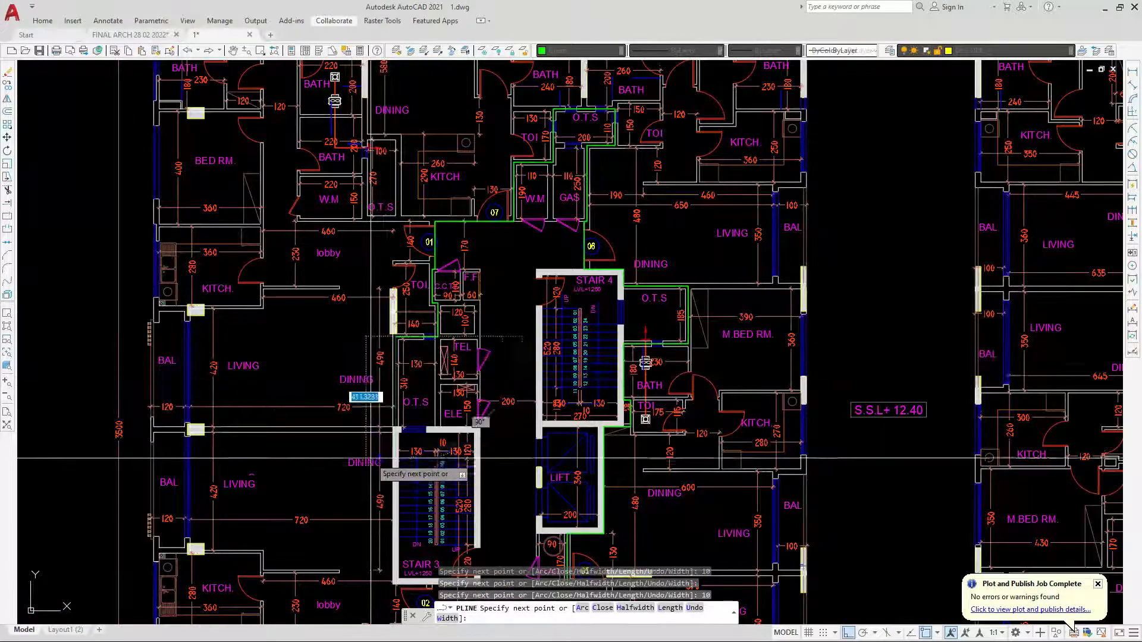
pyautogui.scroll(10, 378, 449)
pyautogui.click(502, 267)
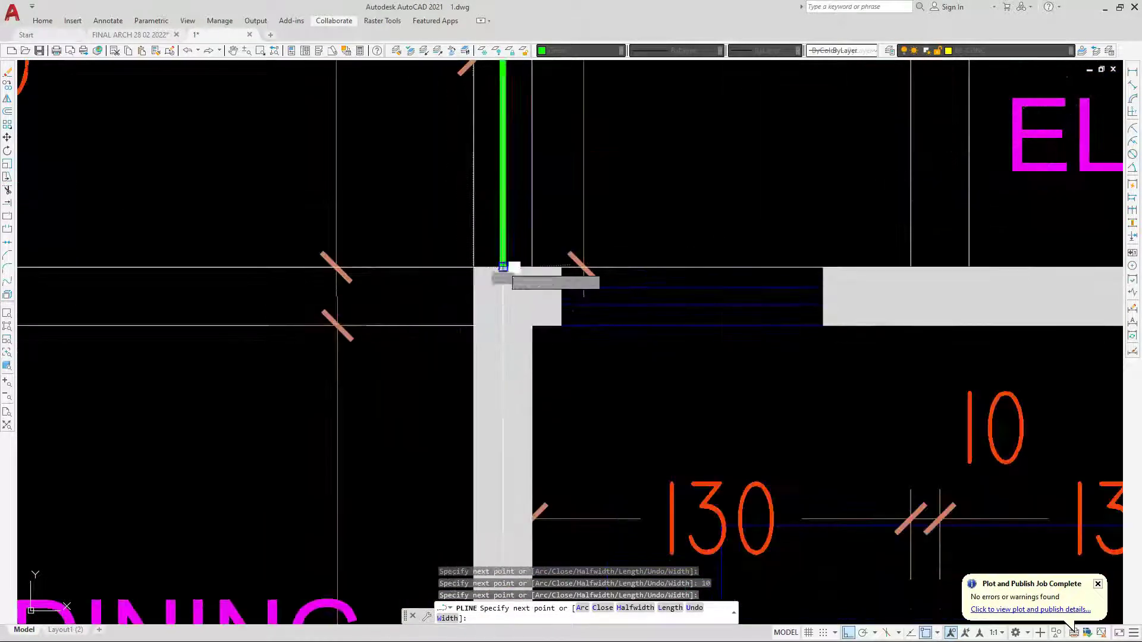
# Trace the polyline down Stair 3's outer wall face and along its lower face to the apartment 02 door wall.
pyautogui.scroll(-10, 473, 267)
pyautogui.scroll(8, 476, 280)
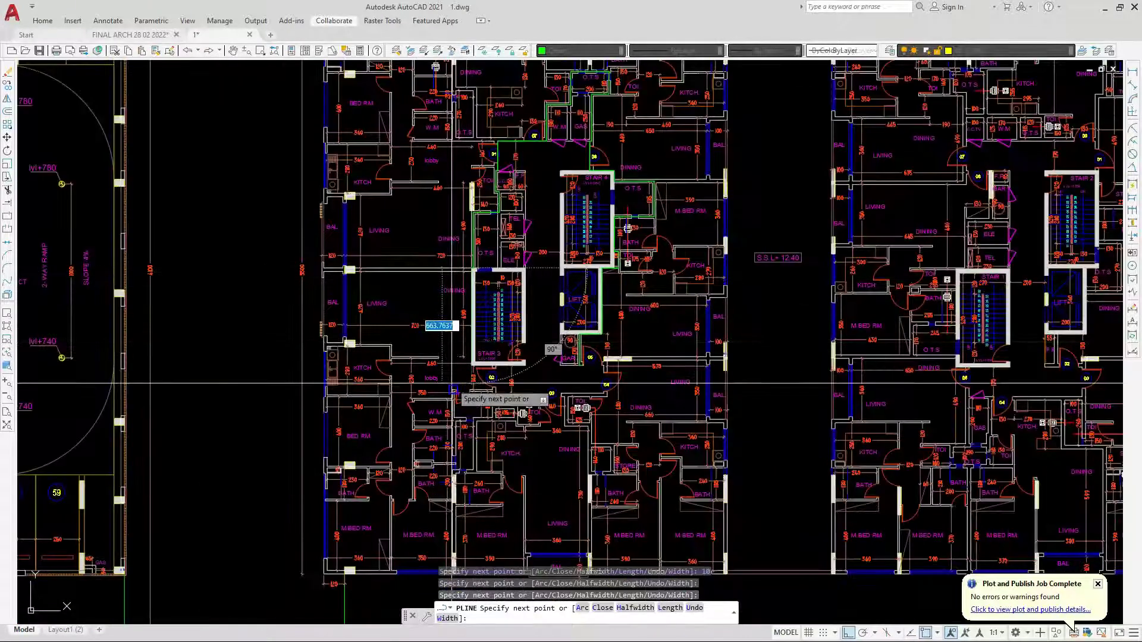
pyautogui.scroll(6, 503, 348)
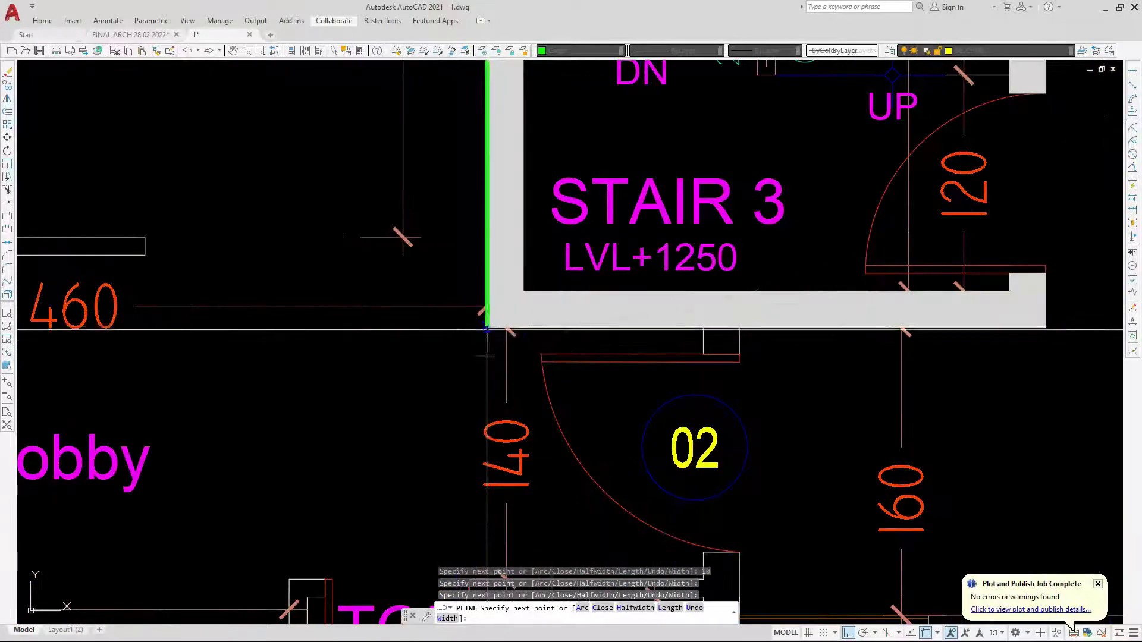
pyautogui.click(738, 328)
# Try to extend the polyline down past the apartment 02 door to the FF shaft's upper corner, then 10 into the TOI wall.
pyautogui.scroll(-7, 696, 328)
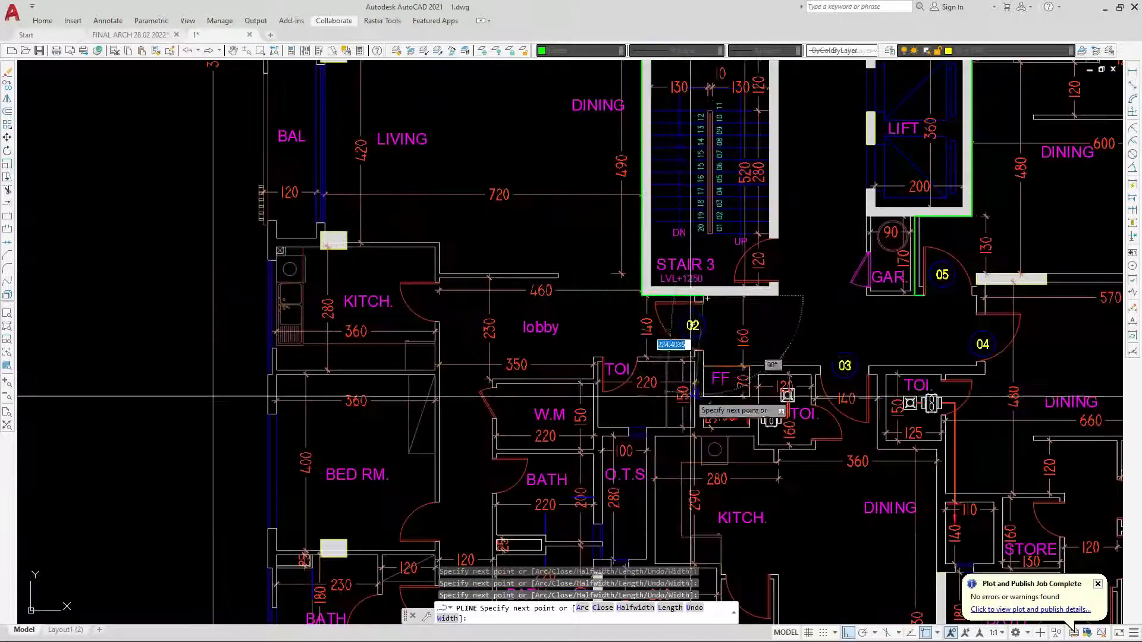
pyautogui.scroll(5, 678, 356)
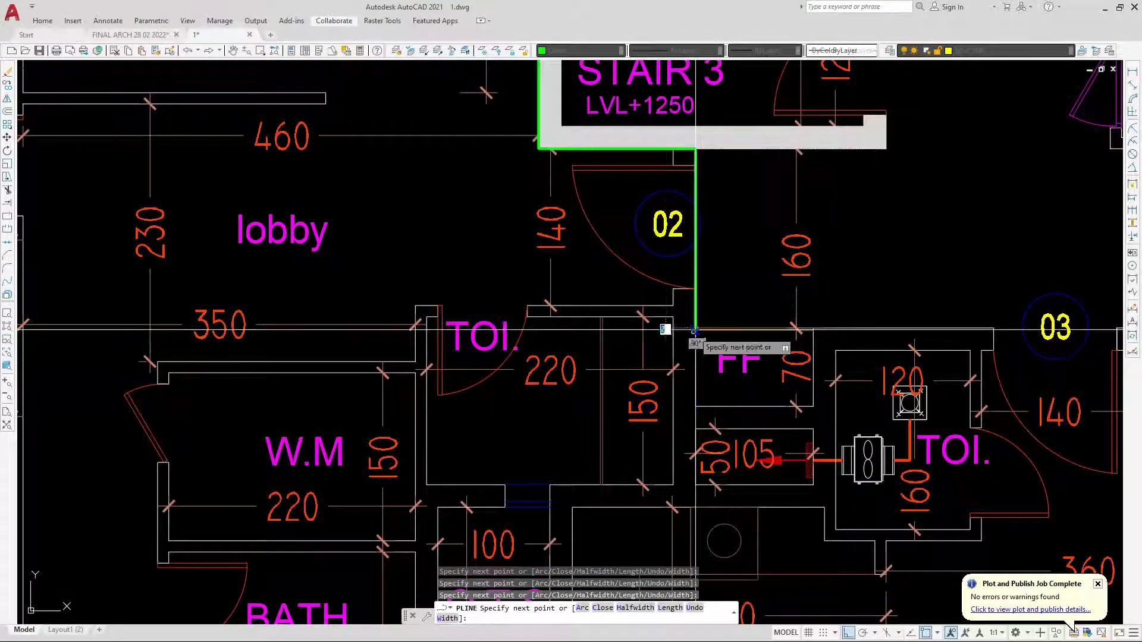
pyautogui.scroll(5, 694, 329)
pyautogui.write('10')
pyautogui.press('Return')
# Try to continue the polyline down the middle of the wall between TOI and FF to the FF shaft's lower face.
pyautogui.scroll(-4, 677, 336)
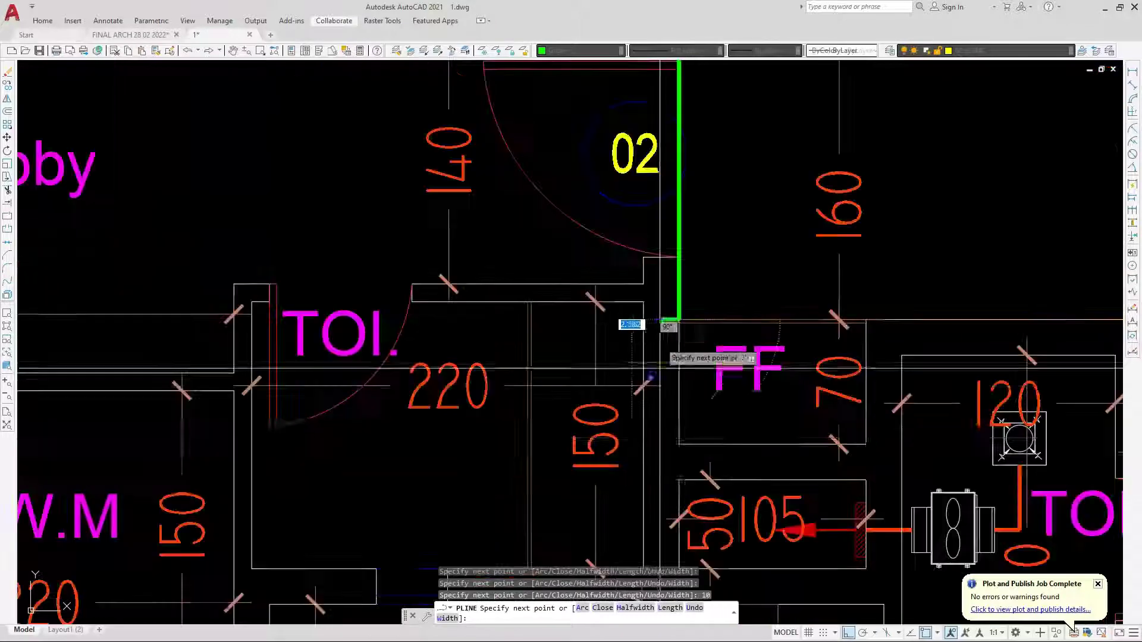
pyautogui.scroll(4, 684, 357)
pyautogui.click(665, 361)
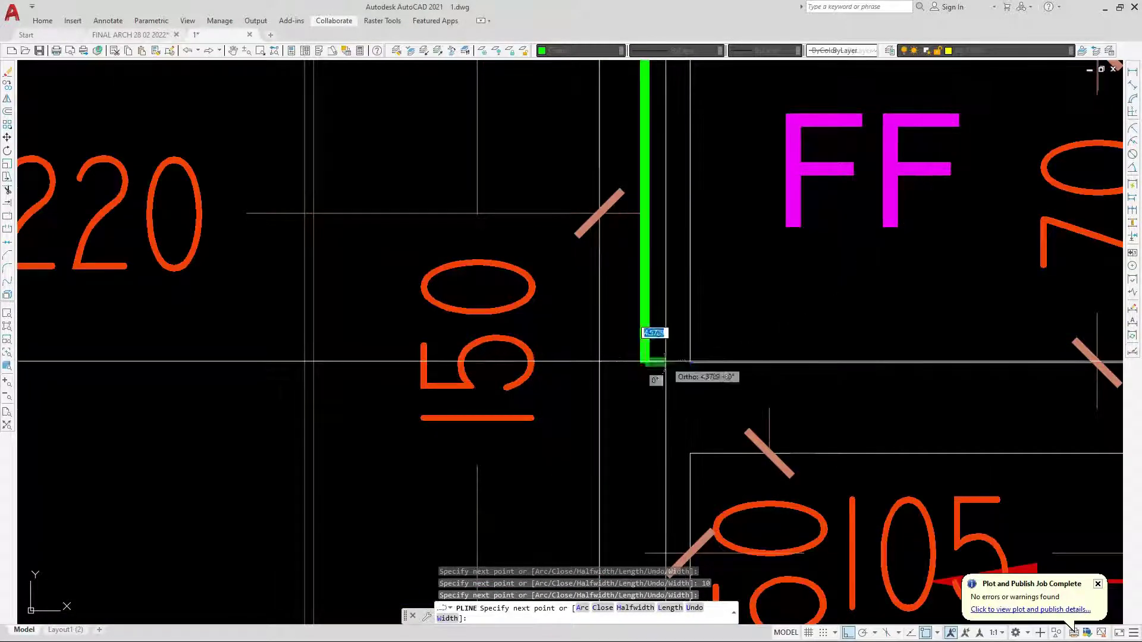
pyautogui.press('Return')
pyautogui.scroll(-4, 657, 406)
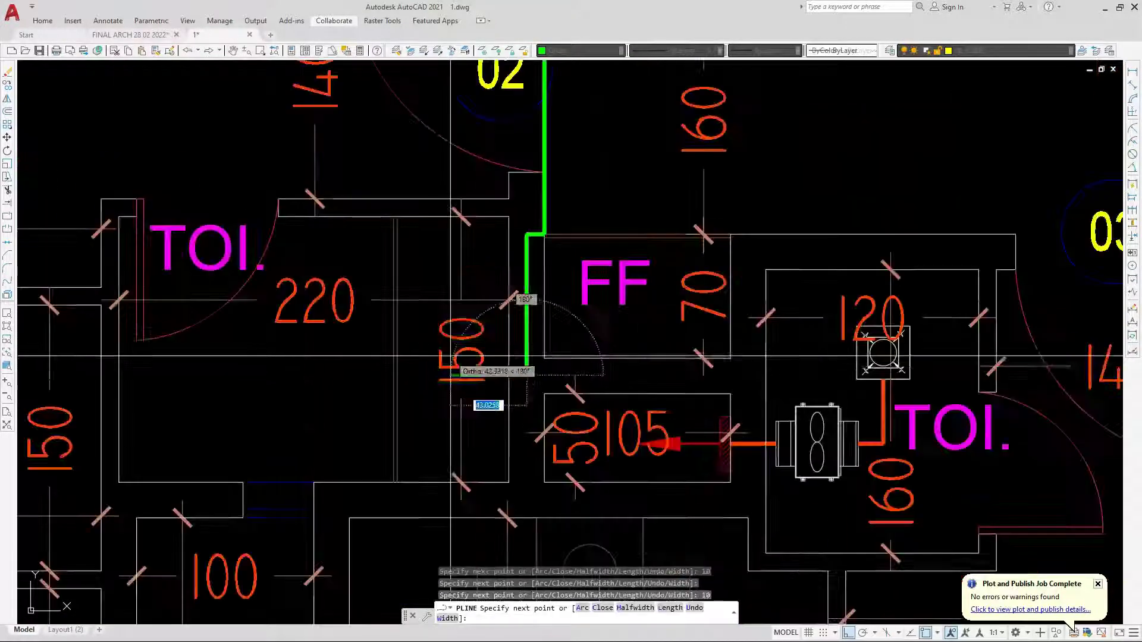
pyautogui.scroll(-3, 538, 366)
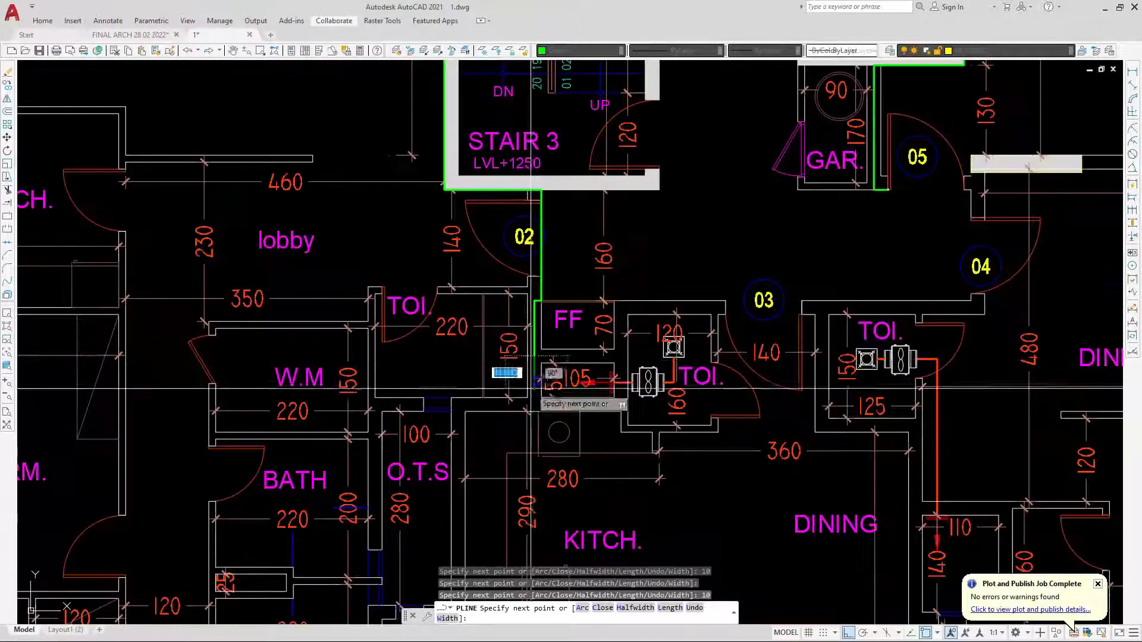
pyautogui.scroll(-3, 527, 405)
pyautogui.scroll(3, 507, 425)
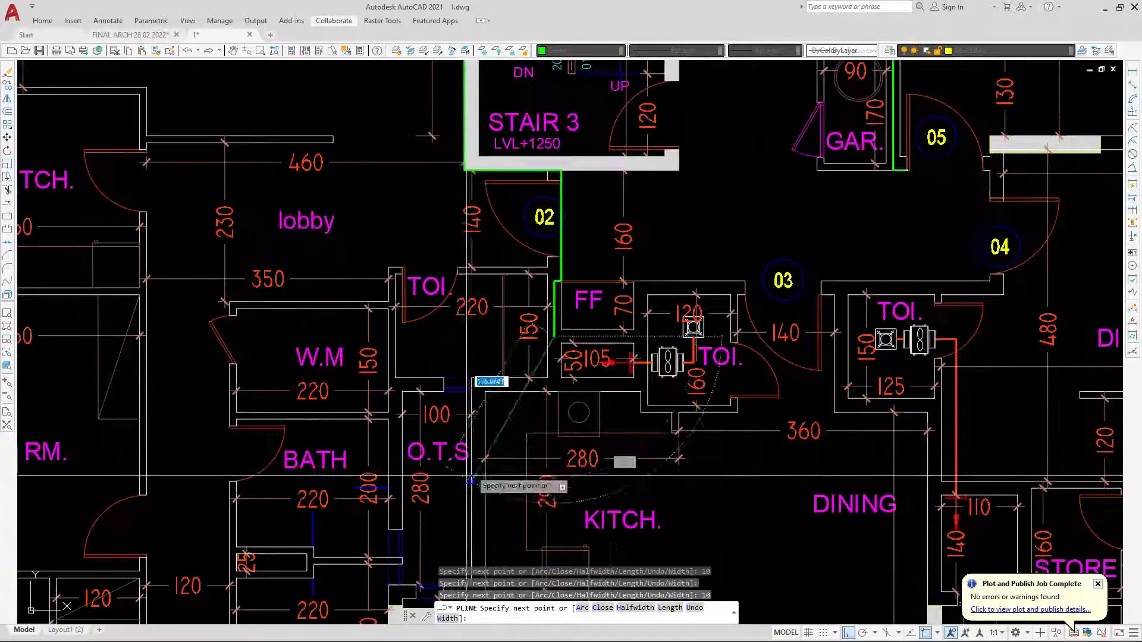
pyautogui.scroll(2, 419, 442)
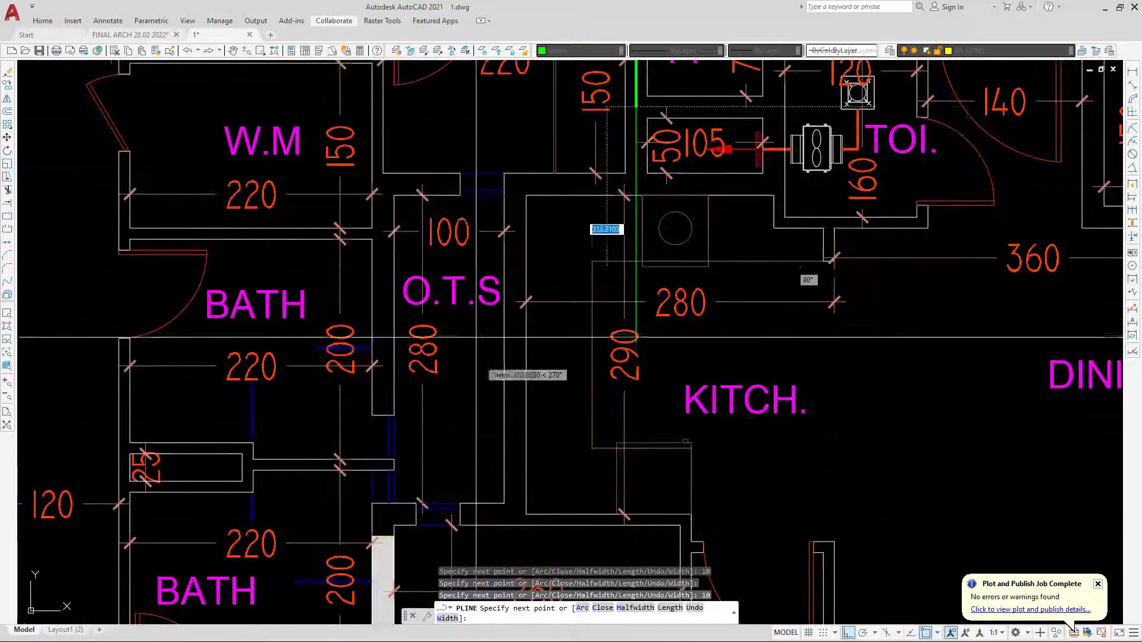
pyautogui.scroll(-2, 393, 527)
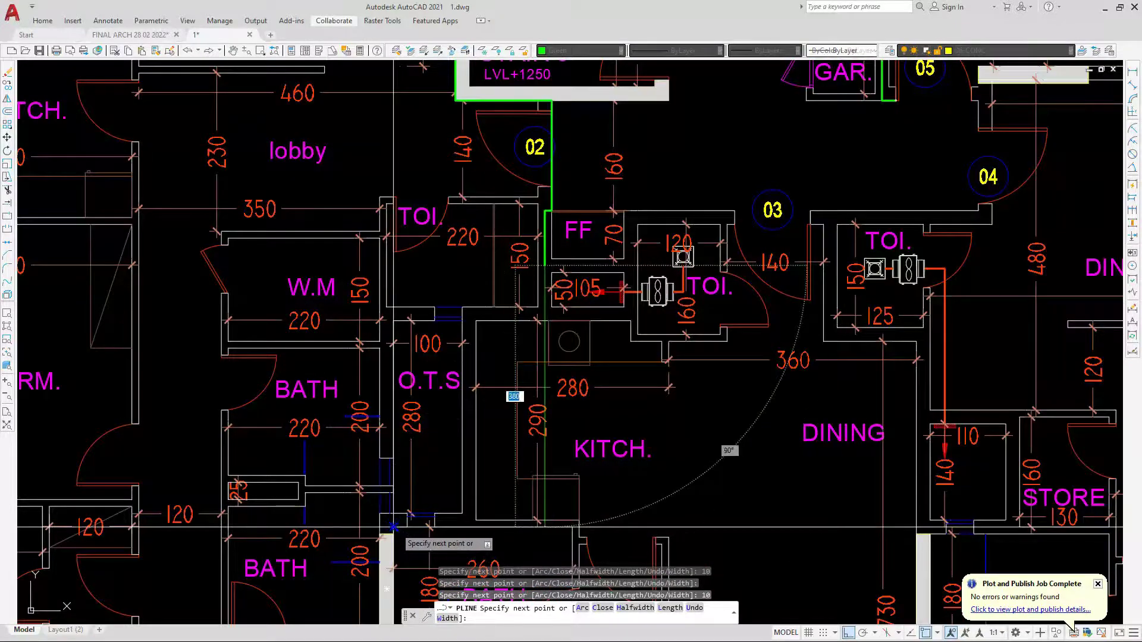
# Undo the last three polyline segments back to Stair 3's lower wall face.
pyautogui.hotkey('ctrl', 'z')
pyautogui.hotkey('ctrl', 'z')
pyautogui.hotkey('ctrl', 'z')
pyautogui.scroll(8, 526, 234)
pyautogui.scroll(-4, 516, 235)
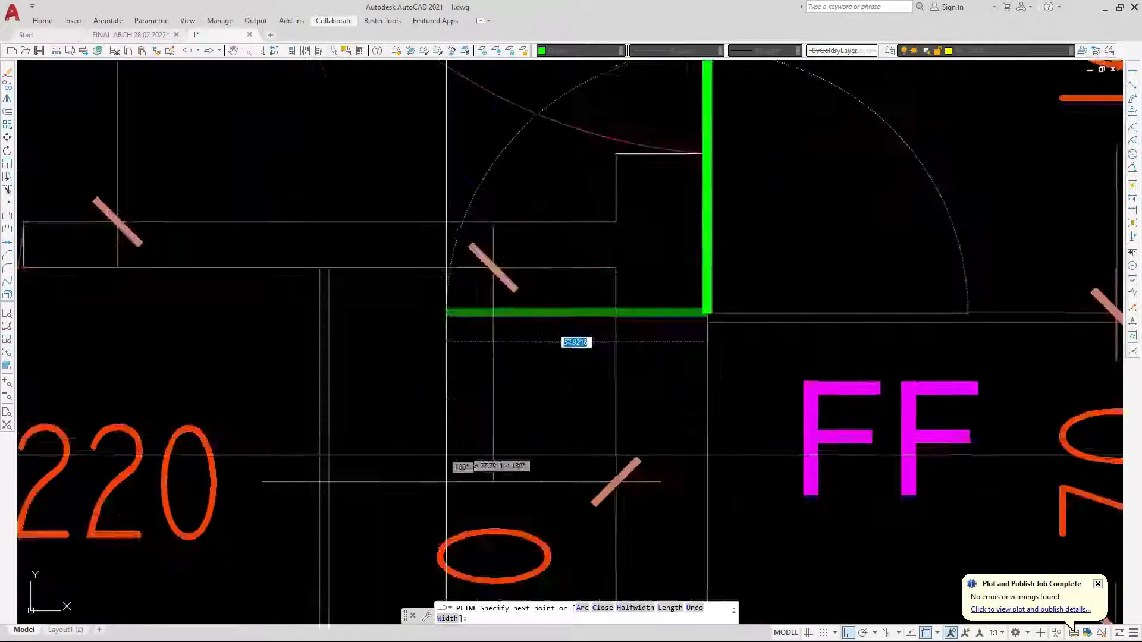
pyautogui.scroll(-3, 484, 476)
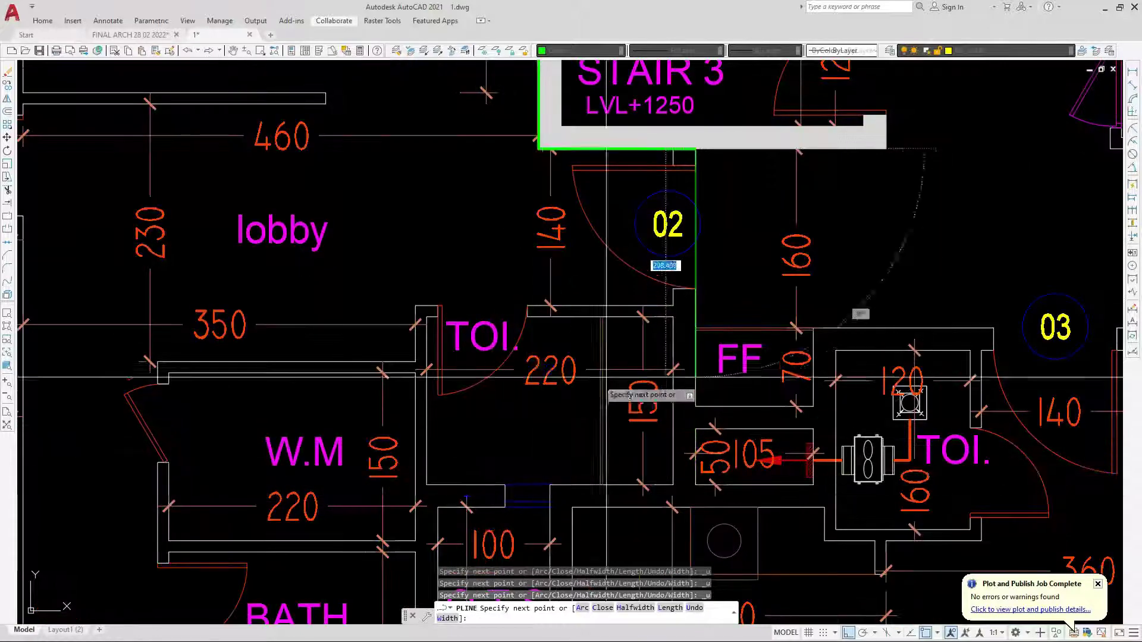
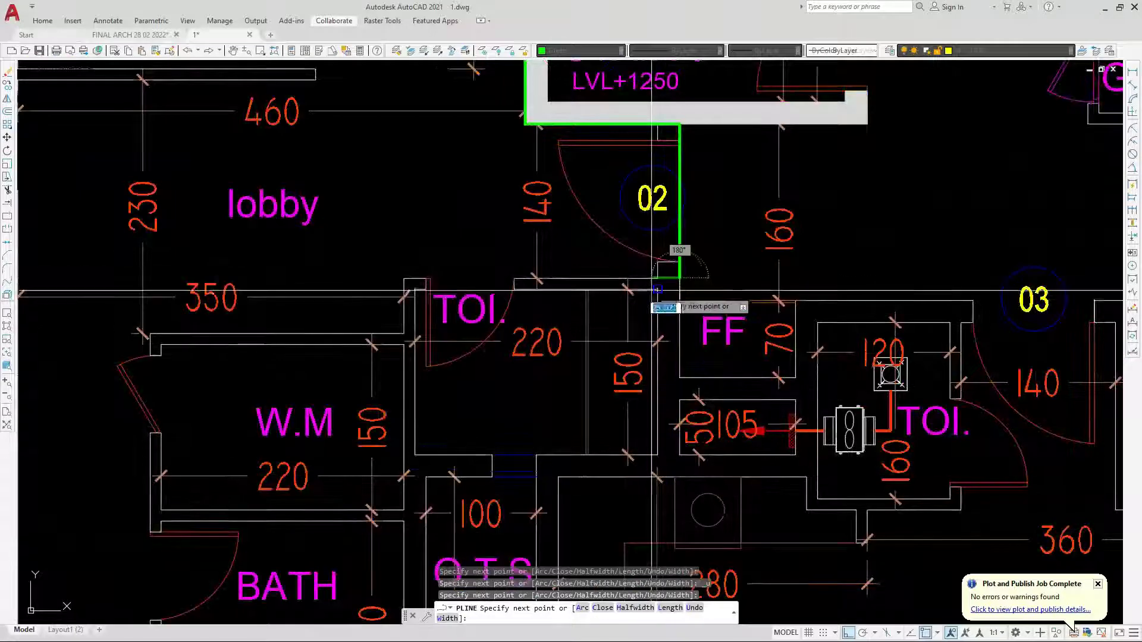
# Extend the polyline down past the apartment 02 door to the TOI's upper wall face, then 10 sideways to the wall's middle.
pyautogui.scroll(5, 676, 255)
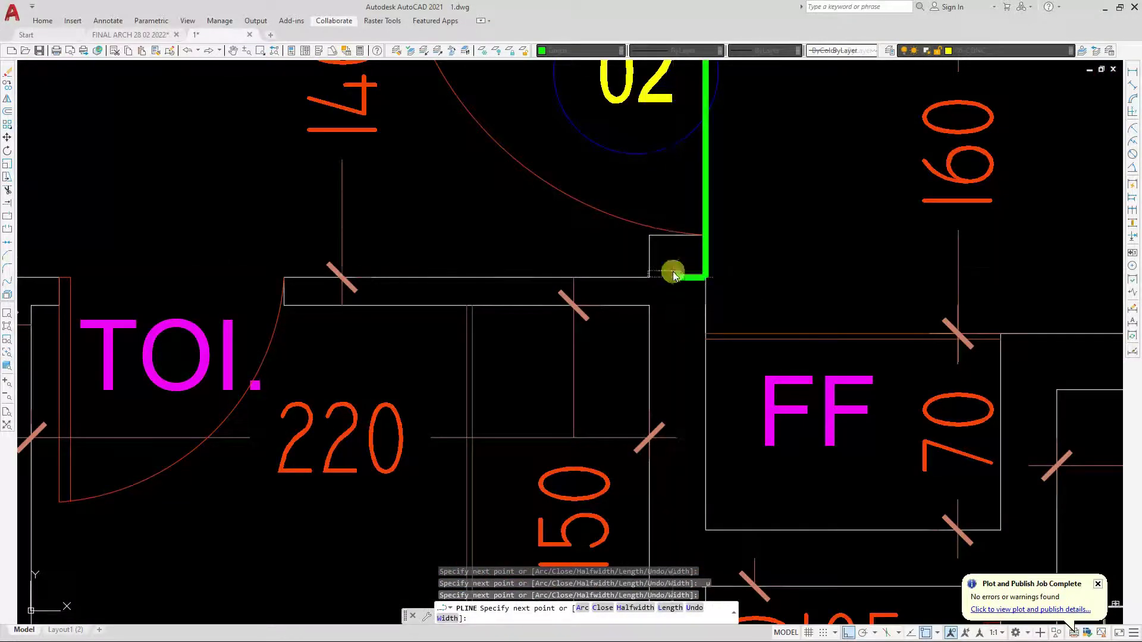
pyautogui.scroll(-3, 674, 275)
pyautogui.scroll(5, 654, 310)
pyautogui.write('10')
pyautogui.press('Return')
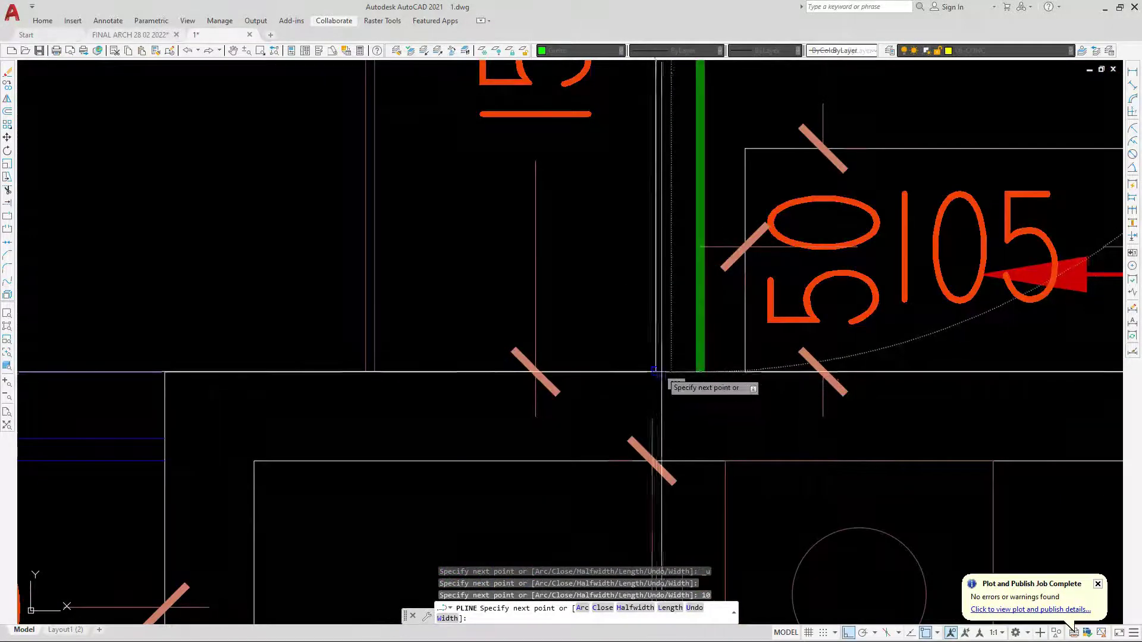
# Run the polyline down the middle of the wall beside FF to the TOI's lower wall face, then 10 further.
pyautogui.click(684, 372)
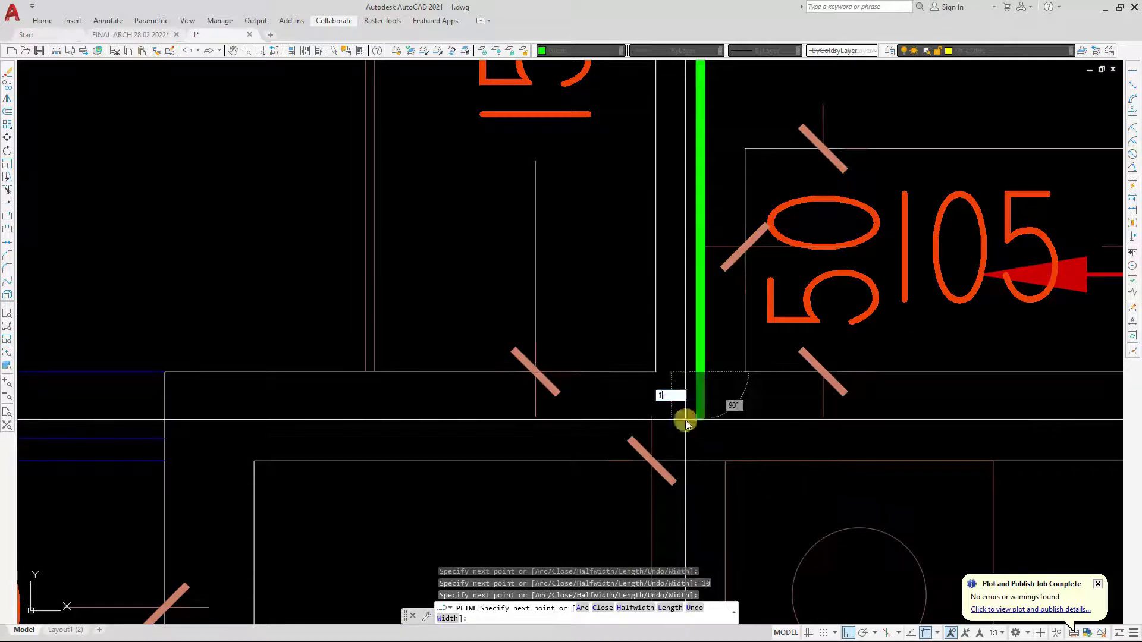
pyautogui.scroll(-3, 686, 424)
pyautogui.write('10')
pyautogui.press('Return')
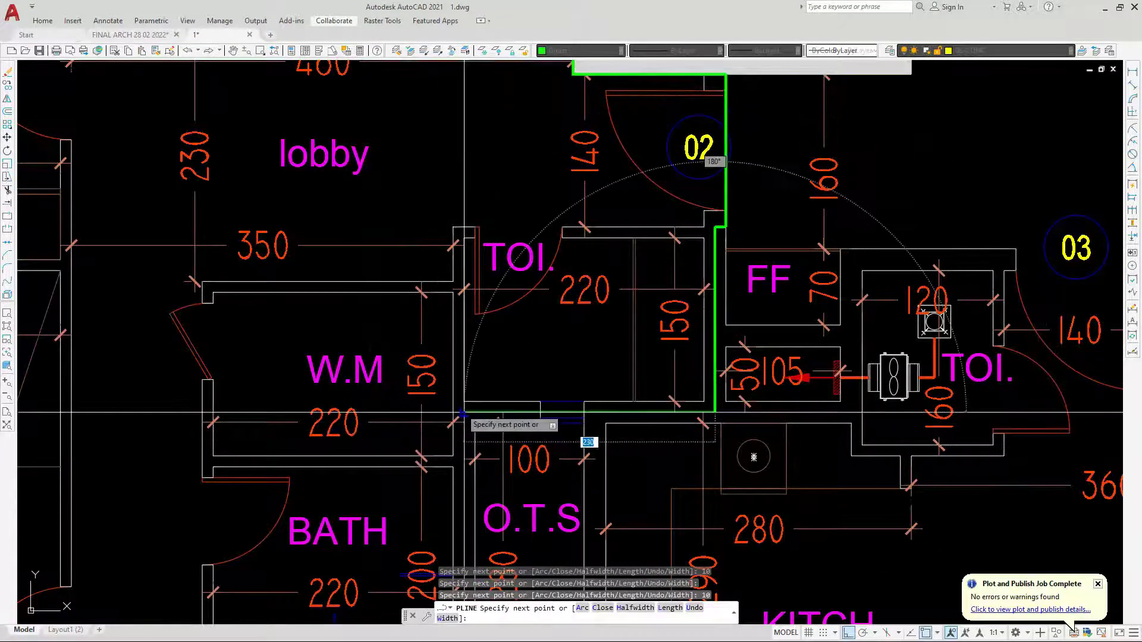
# Run the polyline along the middle of the TOI's lower wall to the O.T.S's far inner corner, then 10 further.
pyautogui.scroll(5, 458, 427)
pyautogui.scroll(4, 457, 427)
pyautogui.click(594, 525)
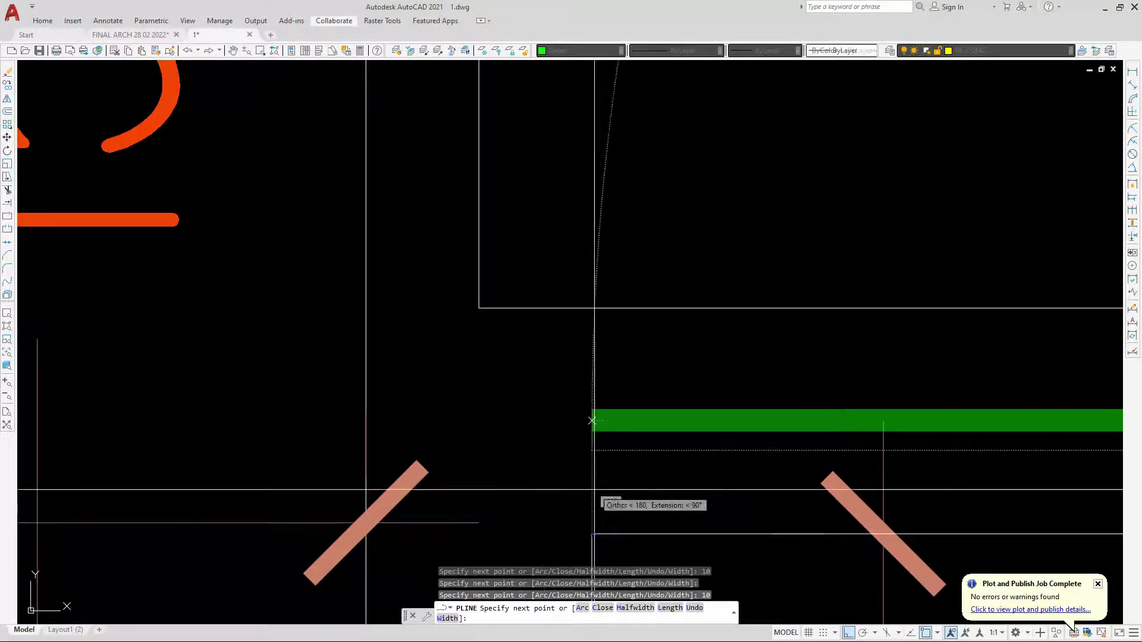
pyautogui.write('1')
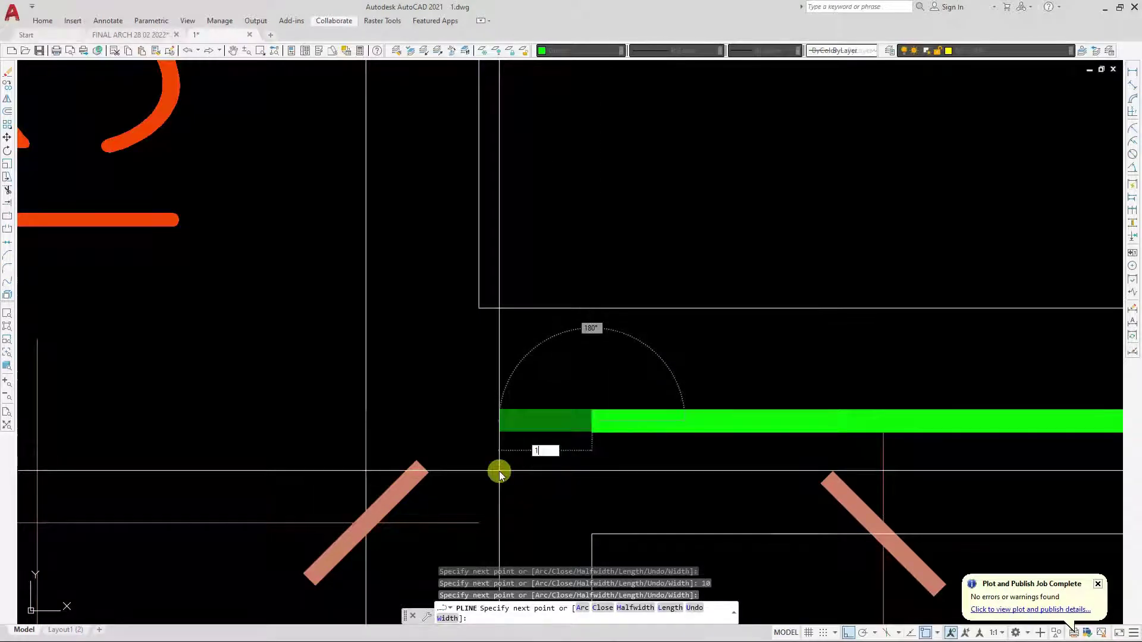
pyautogui.write('0')
pyautogui.press('Return')
# Run the polyline down the middle of the wall between BATH and O.T.S to the O.T.S's lower wall face, then 10 further.
pyautogui.scroll(-6, 476, 488)
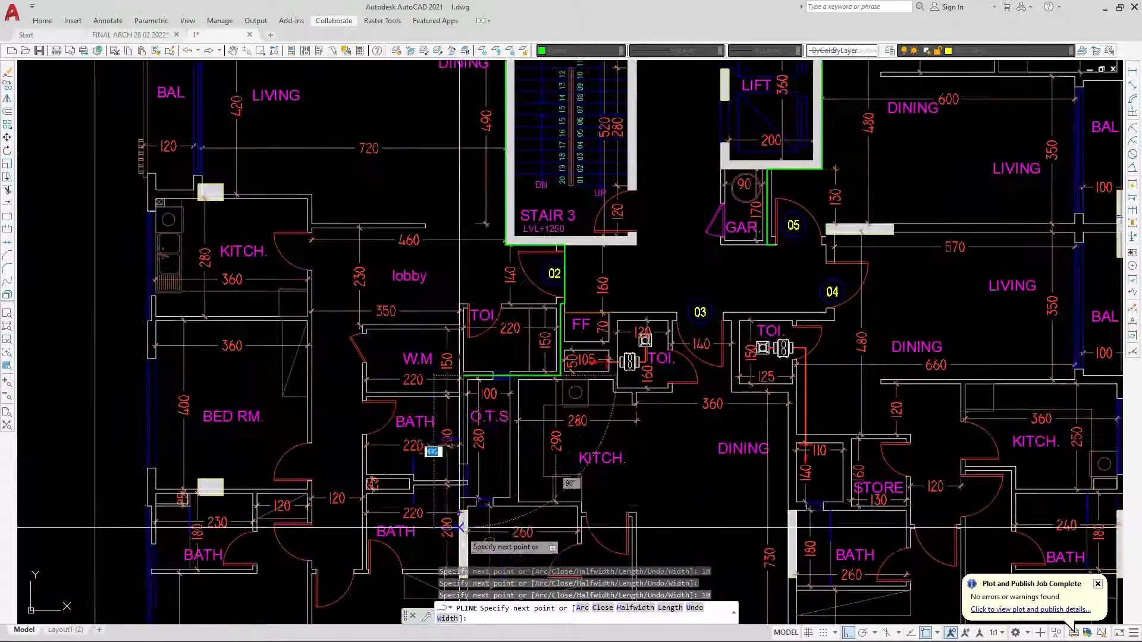
pyautogui.scroll(3, 461, 528)
pyautogui.scroll(5, 464, 476)
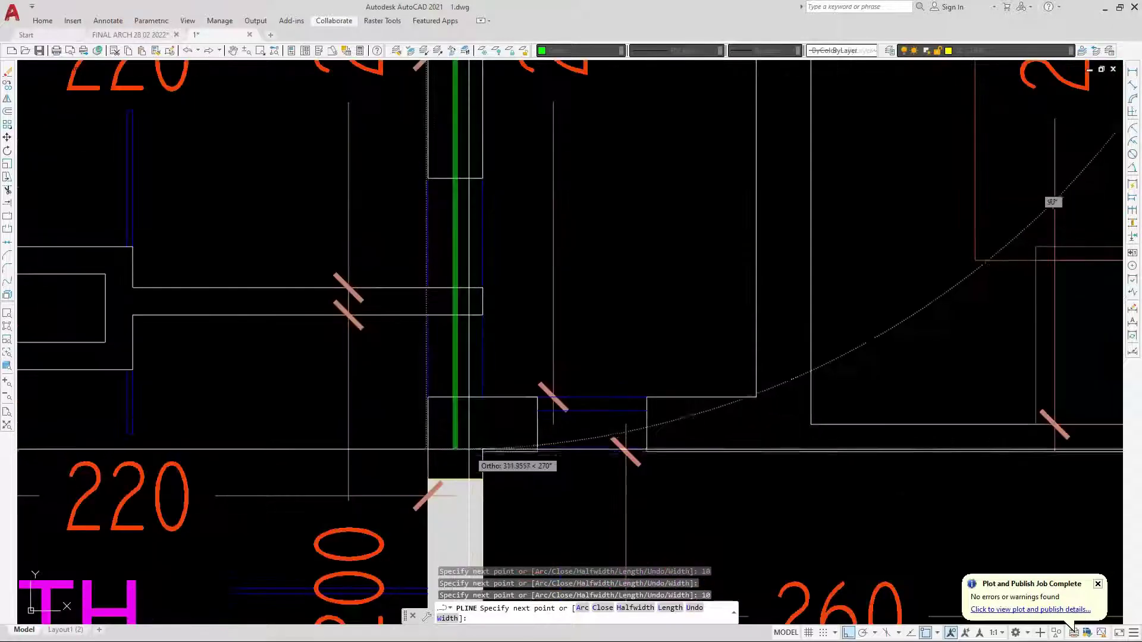
pyautogui.click(456, 452)
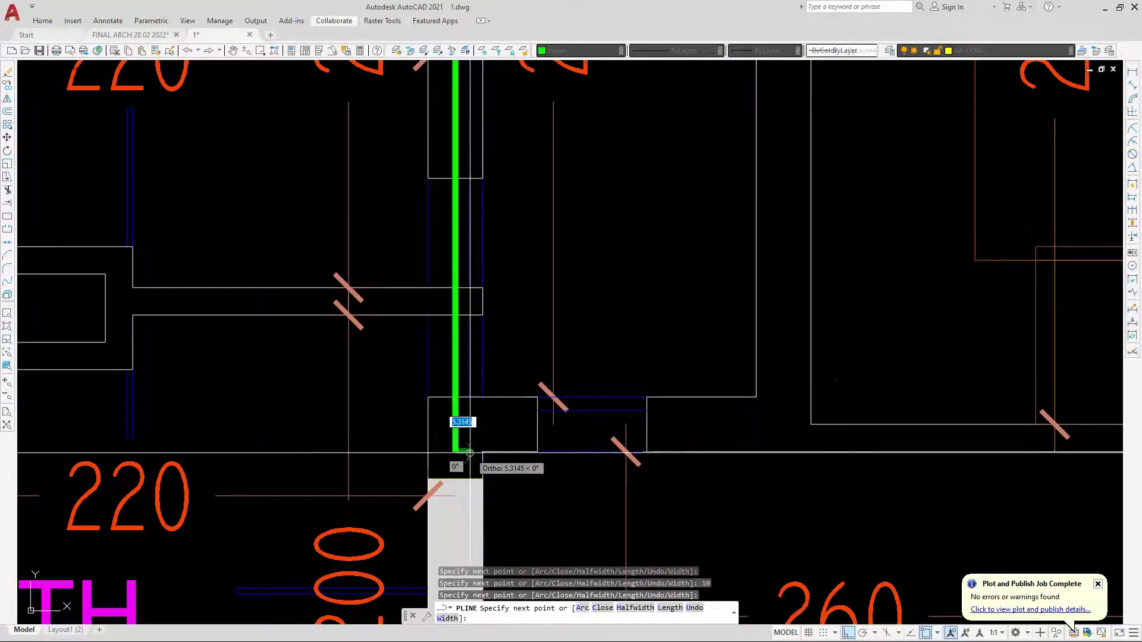
pyautogui.hotkey('ctrl', 'z')
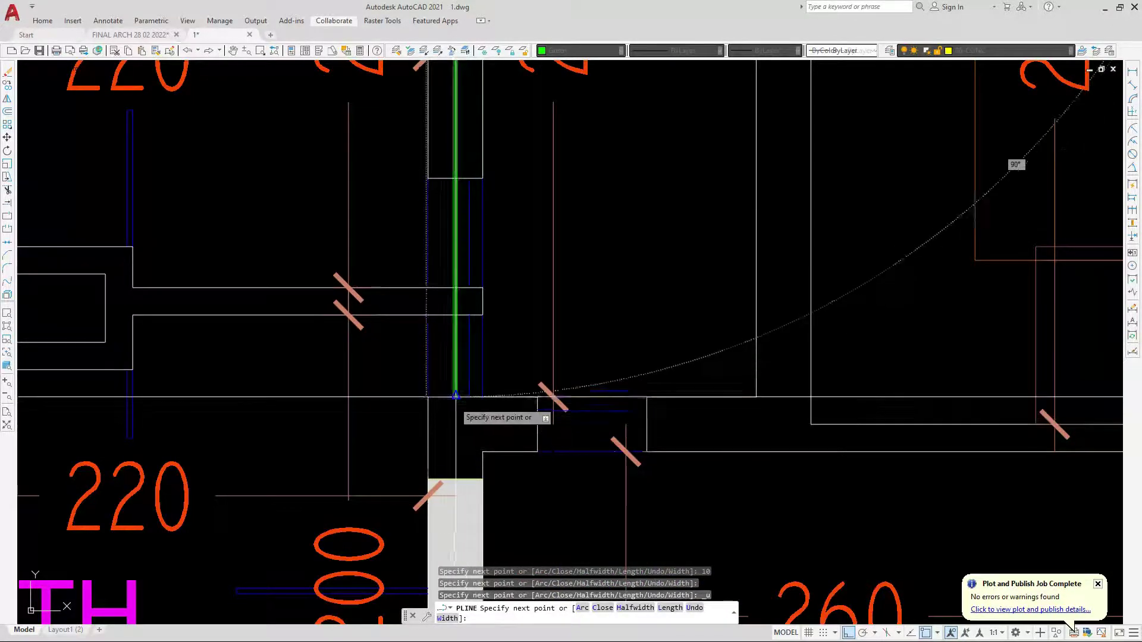
pyautogui.write('10')
pyautogui.press('Return')
# Run the polyline along the middle of the O.T.S's lower wall to its kitchen-side inner corner, then 10 further.
pyautogui.scroll(-2, 455, 423)
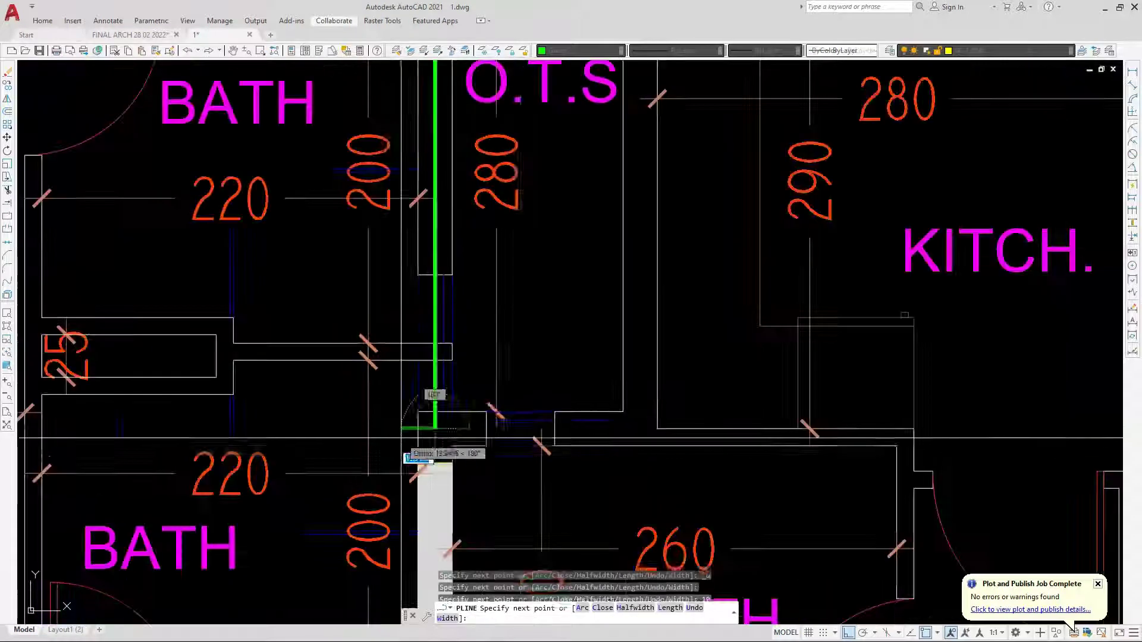
pyautogui.scroll(4, 623, 431)
pyautogui.click(623, 432)
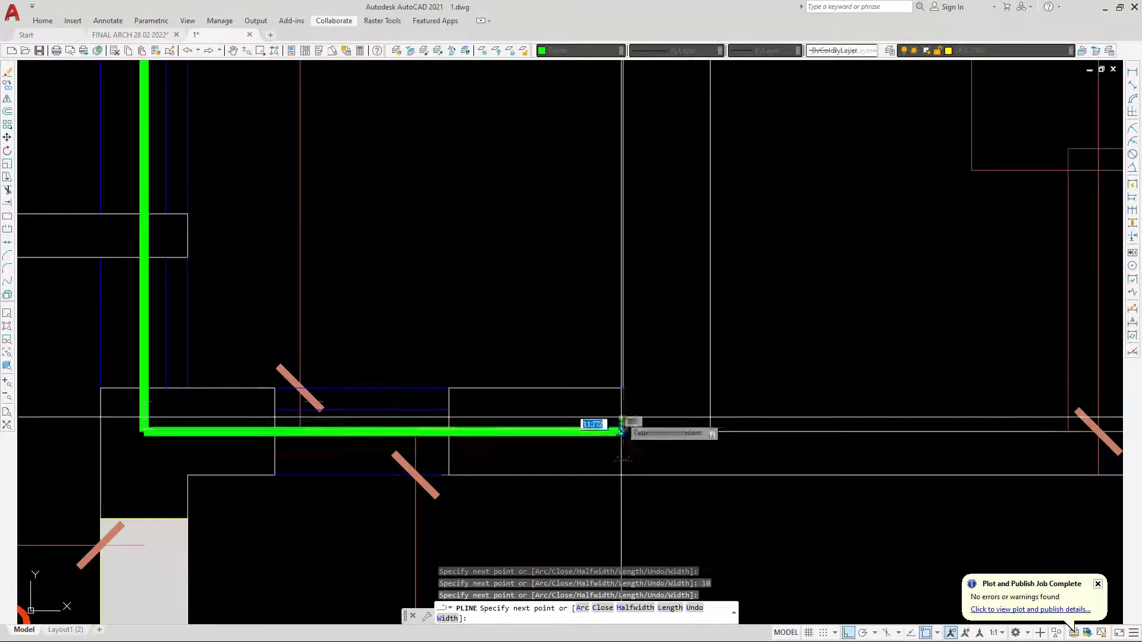
pyautogui.write('10')
pyautogui.press('Return')
# Run the polyline up the middle of the wall between O.T.S and KITCH. to meet the line in the TOI's lower wall.
pyautogui.scroll(-5, 675, 432)
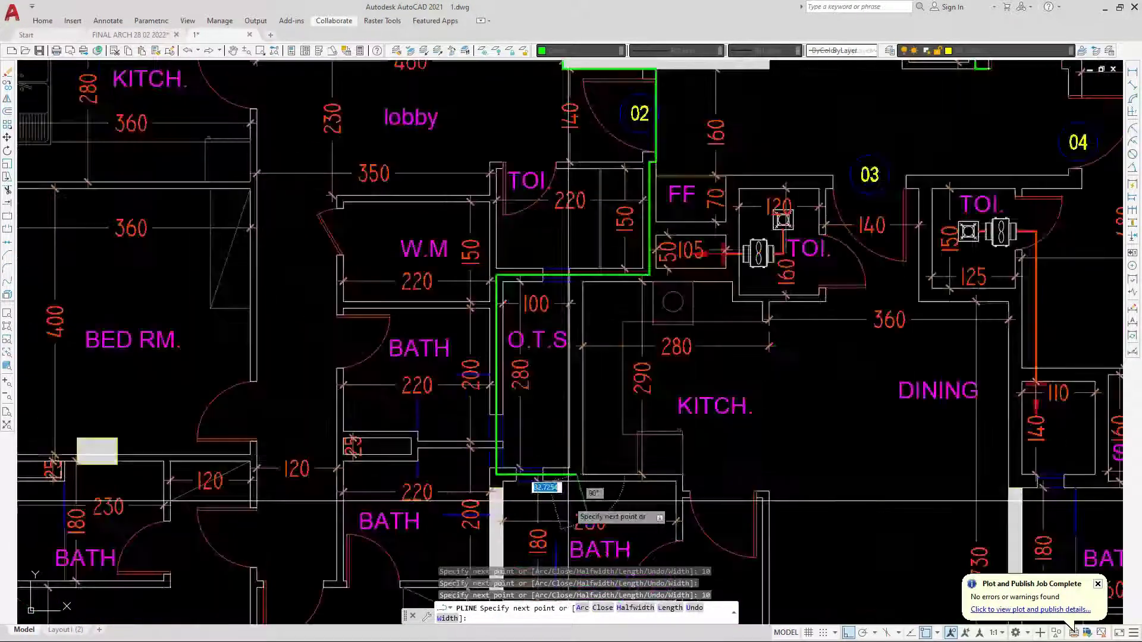
pyautogui.scroll(5, 575, 296)
pyautogui.click(576, 296)
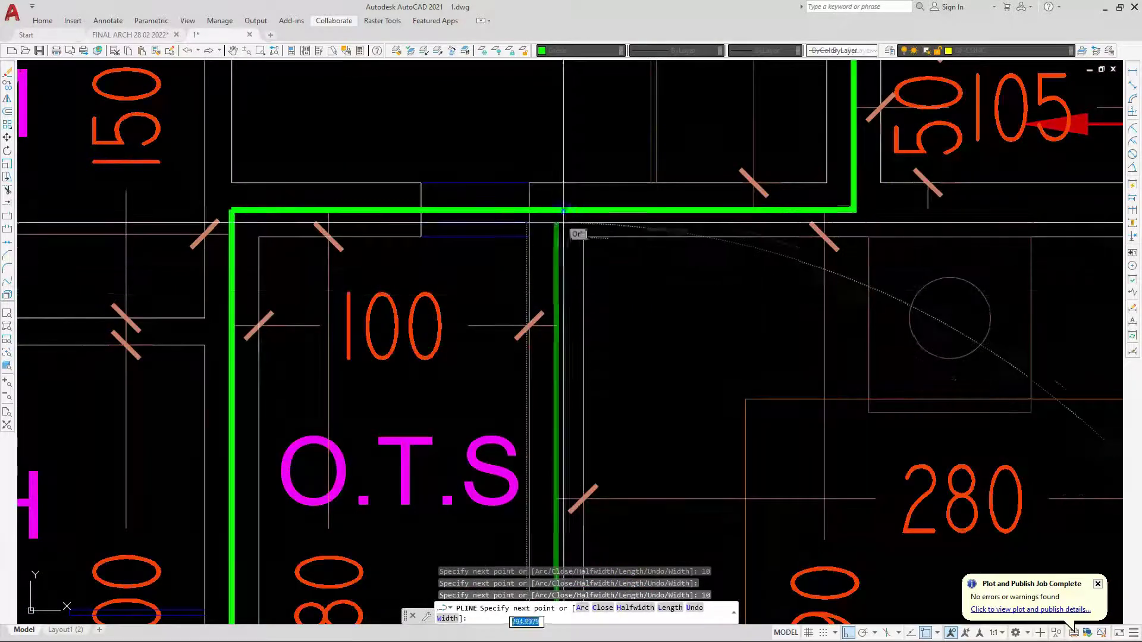
# Run the polyline along the wall below the 105 × 50 duct to the duct's TOI-side edge, then 10 further.
pyautogui.scroll(-5, 558, 208)
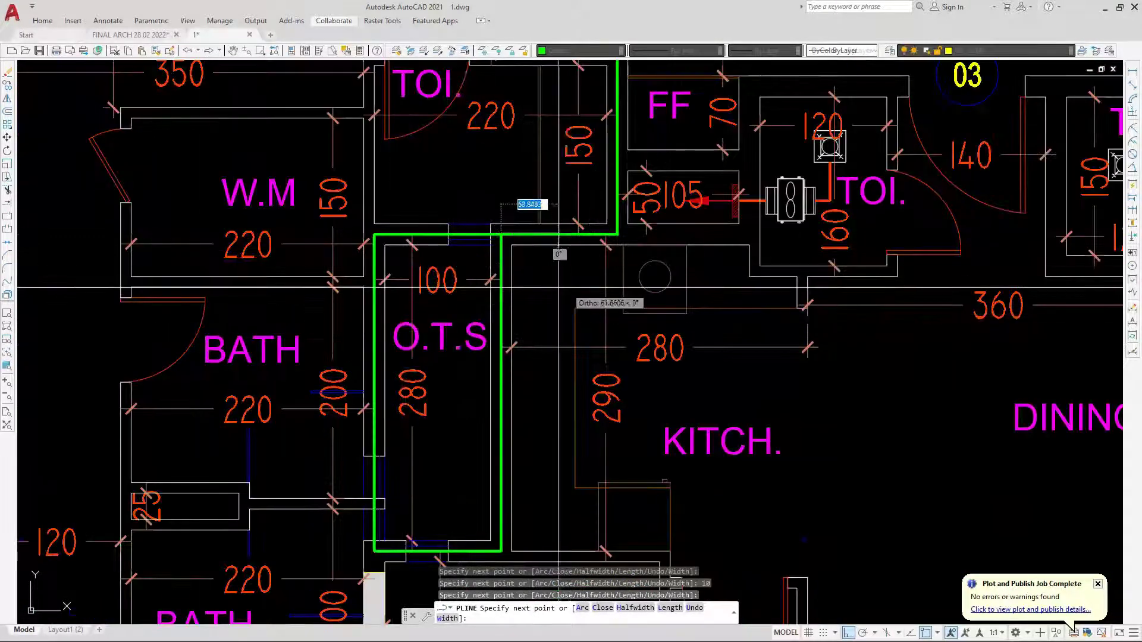
pyautogui.scroll(-3, 698, 303)
pyautogui.scroll(-3, 698, 304)
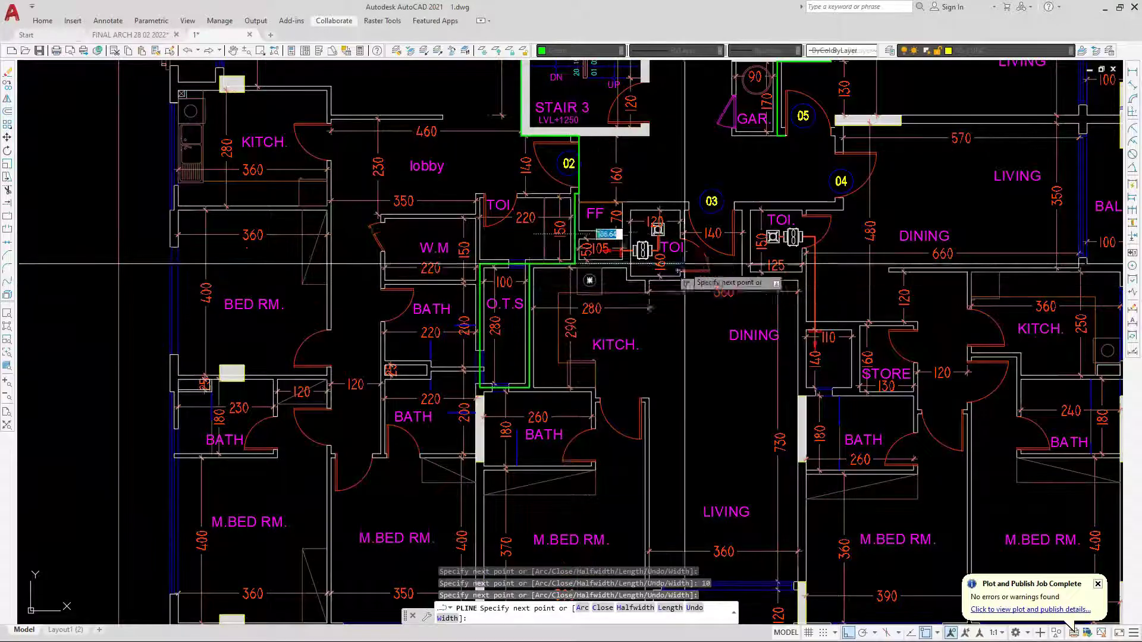
pyautogui.scroll(8, 590, 296)
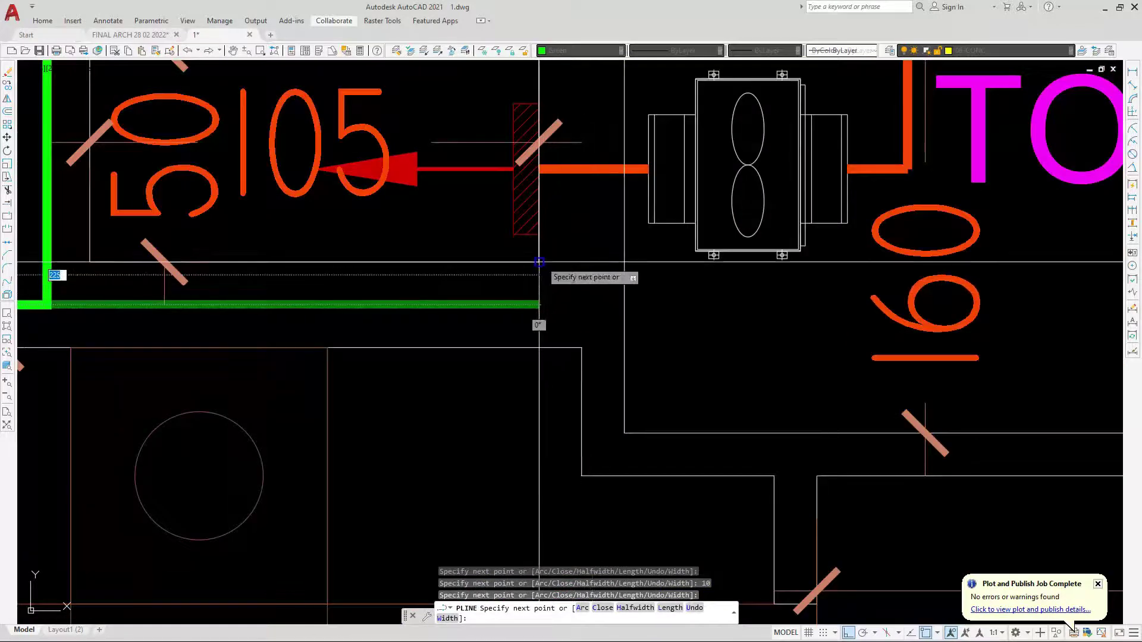
pyautogui.click(538, 303)
pyautogui.write('1')
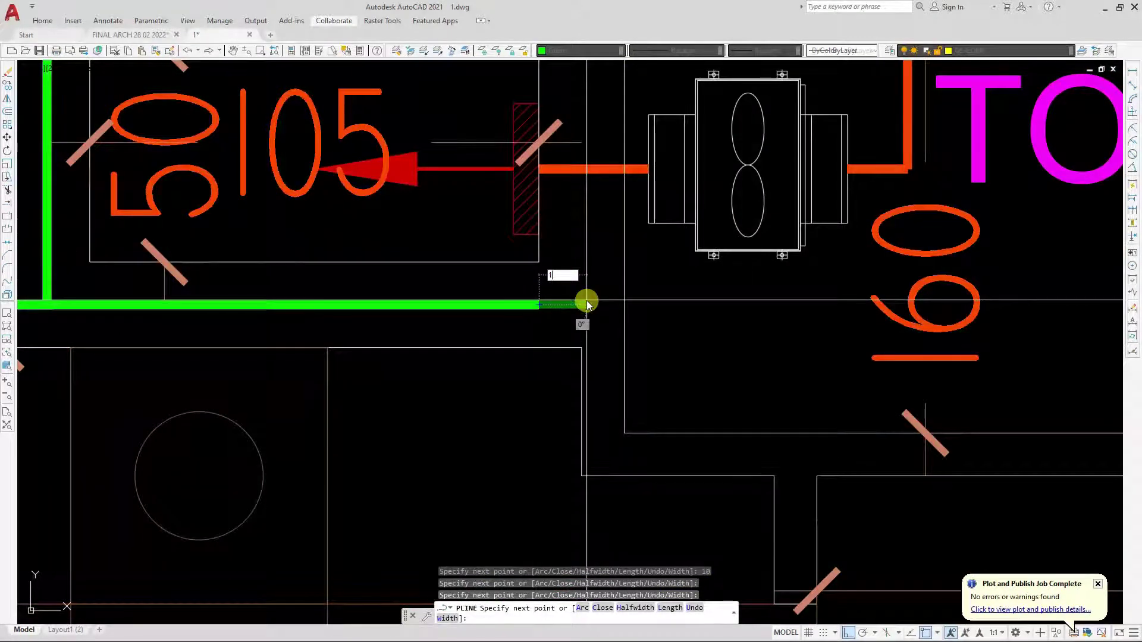
pyautogui.write('0')
pyautogui.press('Return')
# Run the polyline up the middle of the wall between FF and apartment 03's TOI to the corridor wall face.
pyautogui.scroll(-6, 537, 419)
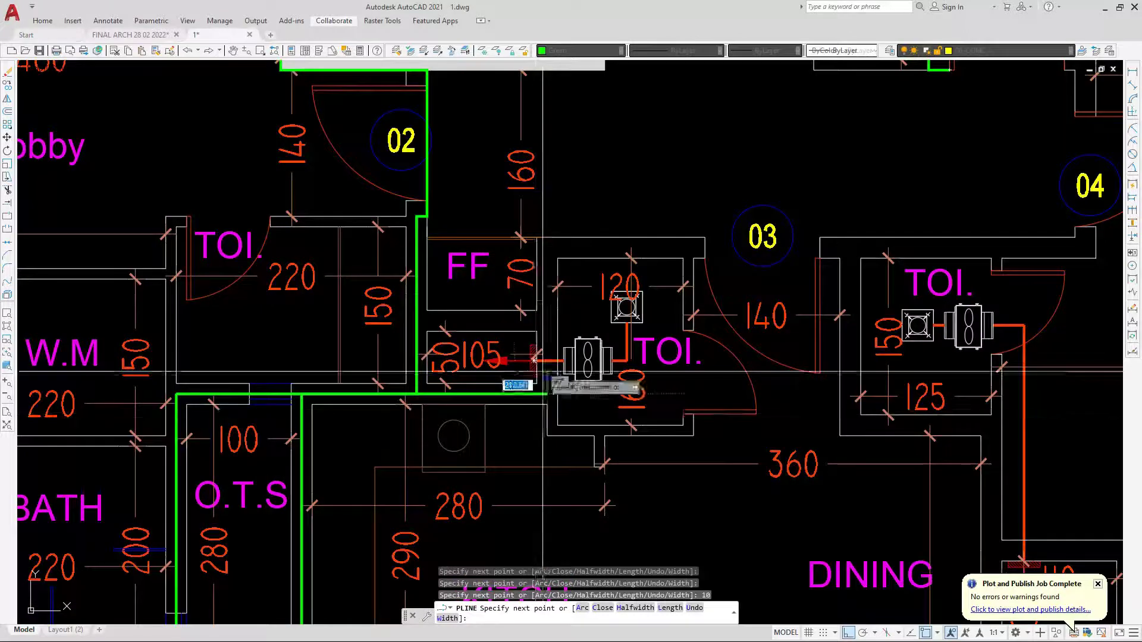
pyautogui.click(546, 241)
pyautogui.scroll(4, 565, 243)
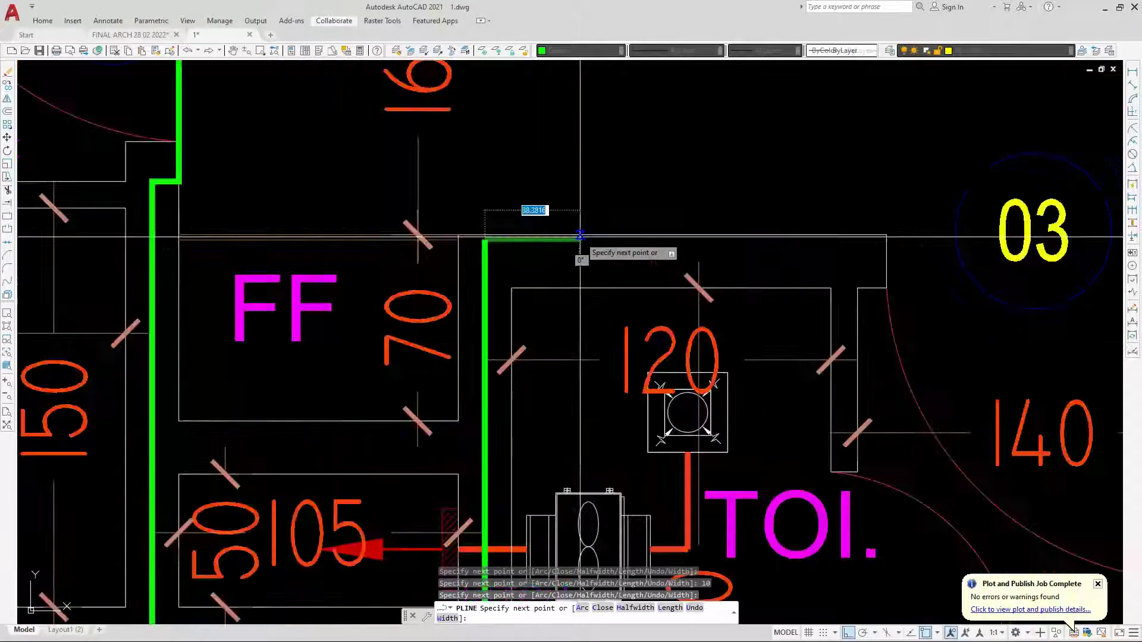
pyautogui.click(484, 236)
# Run the polyline along apartment 03's corridor wall face to door 04, then up to the wall corner between doors 04 and 05.
pyautogui.scroll(-6, 437, 253)
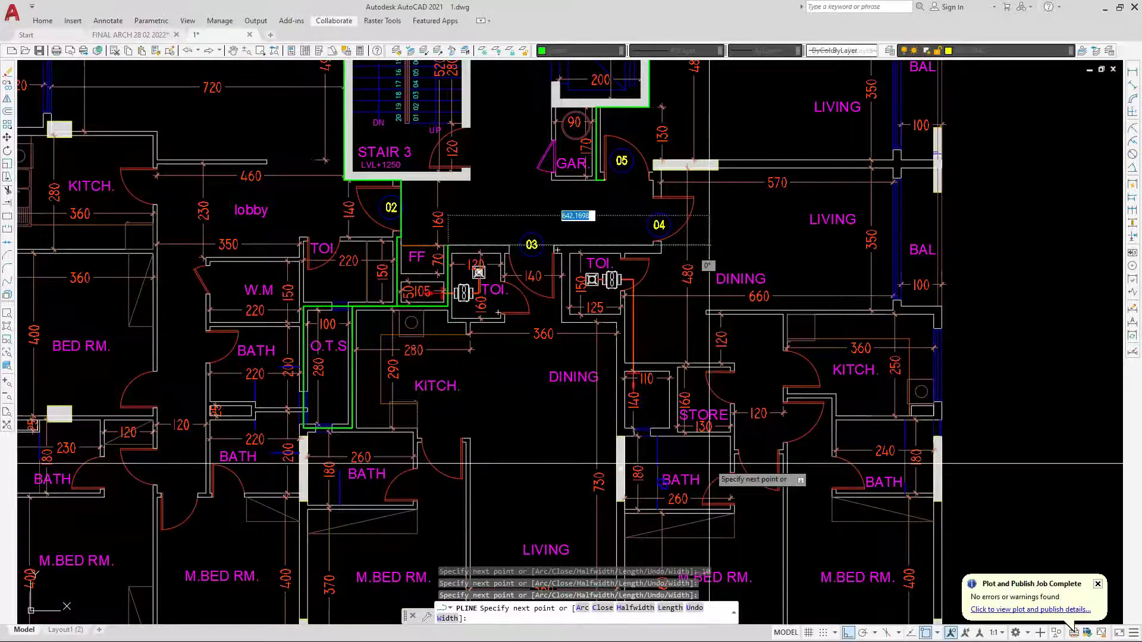
pyautogui.scroll(2, 583, 255)
pyautogui.scroll(6, 692, 257)
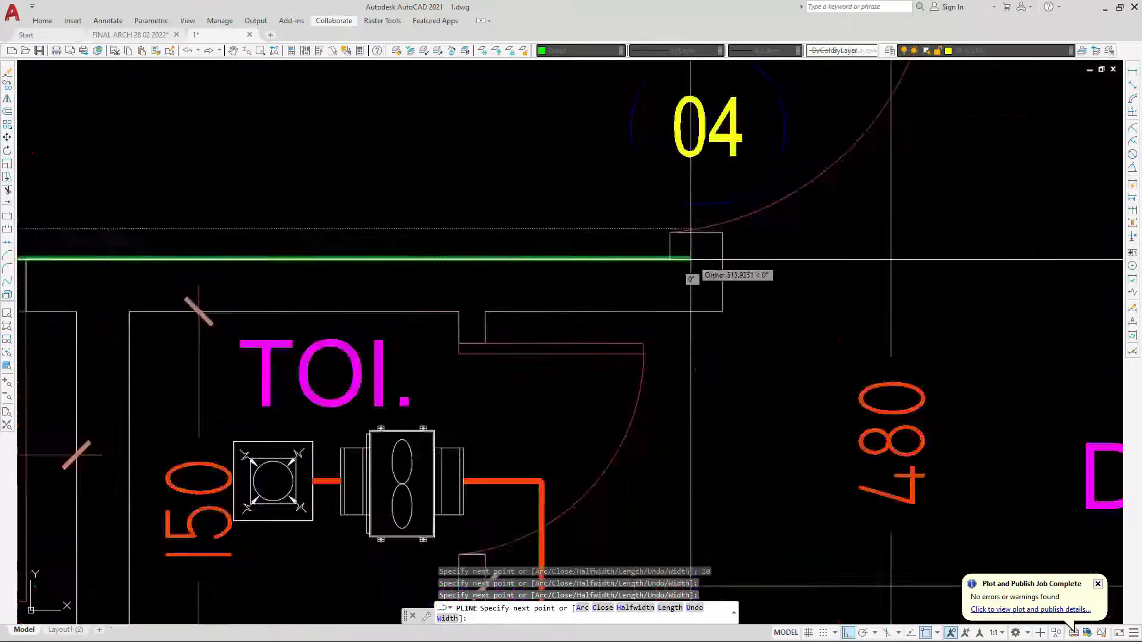
pyautogui.scroll(-3, 671, 258)
pyautogui.scroll(3, 625, 250)
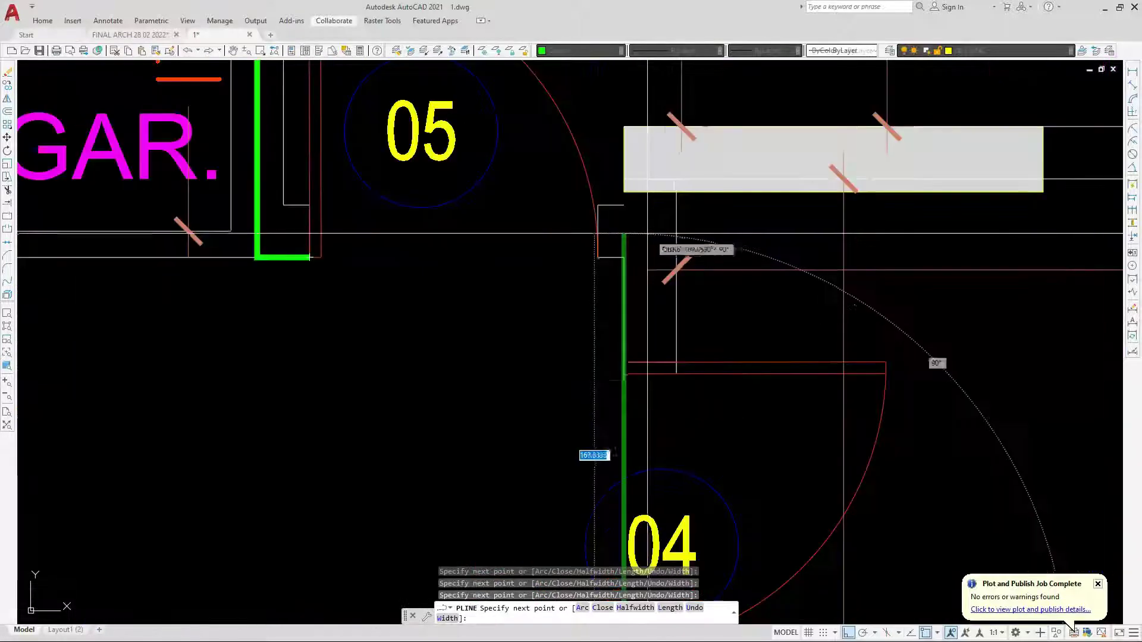
pyautogui.click(625, 257)
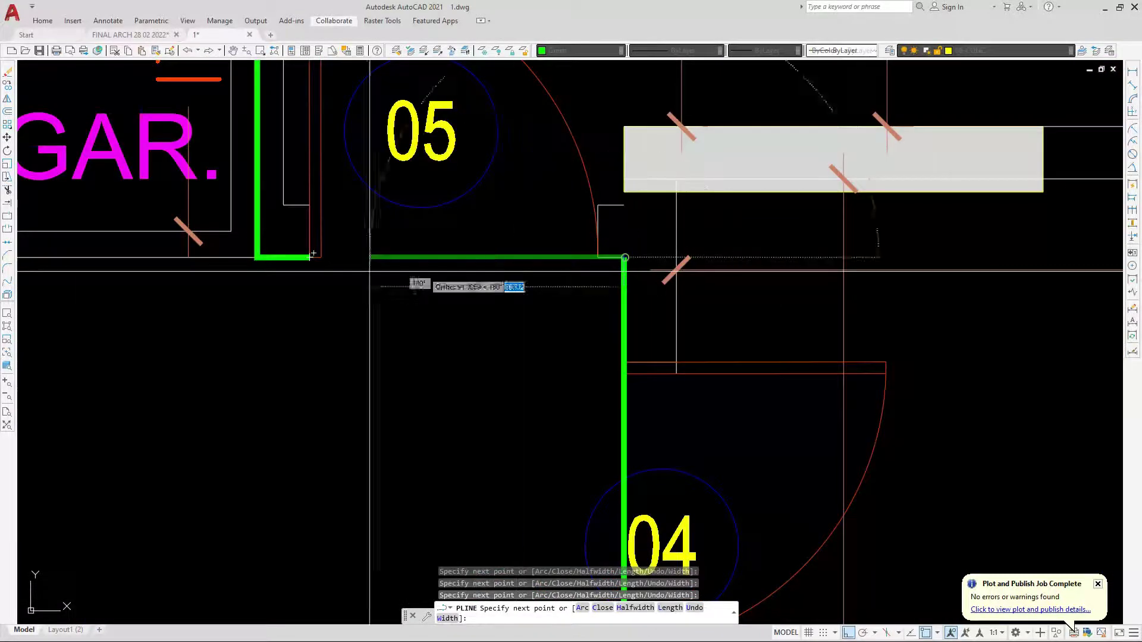
# Bring the polyline across door 05 back to its starting point and finish it, leaving its vertices unmoved.
pyautogui.press('Return')
pyautogui.click(310, 258)
pyautogui.click(310, 258)
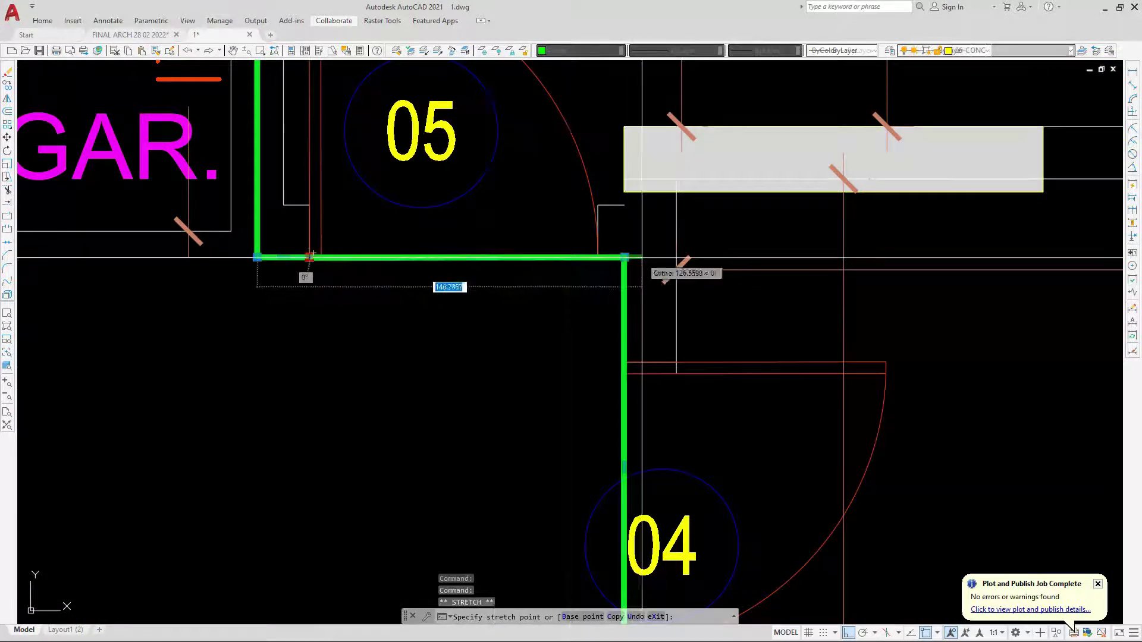
pyautogui.press('Escape')
# Examine the completed common-area outline across Block A's typical floor.
pyautogui.scroll(-5, 625, 257)
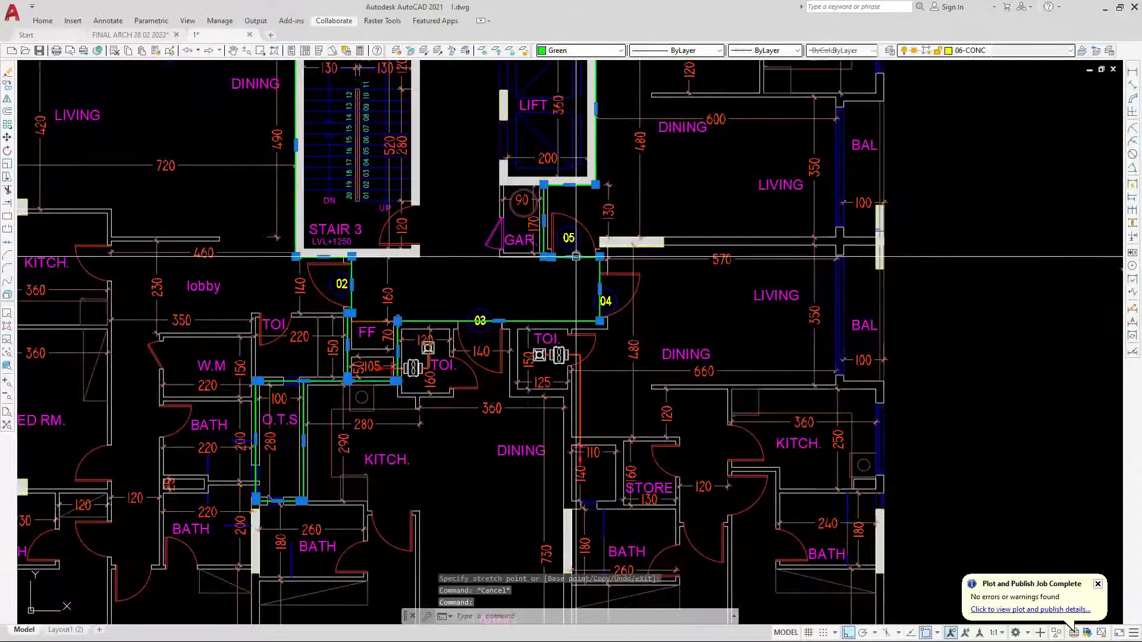
pyautogui.scroll(-6, 576, 257)
pyautogui.scroll(5, 479, 202)
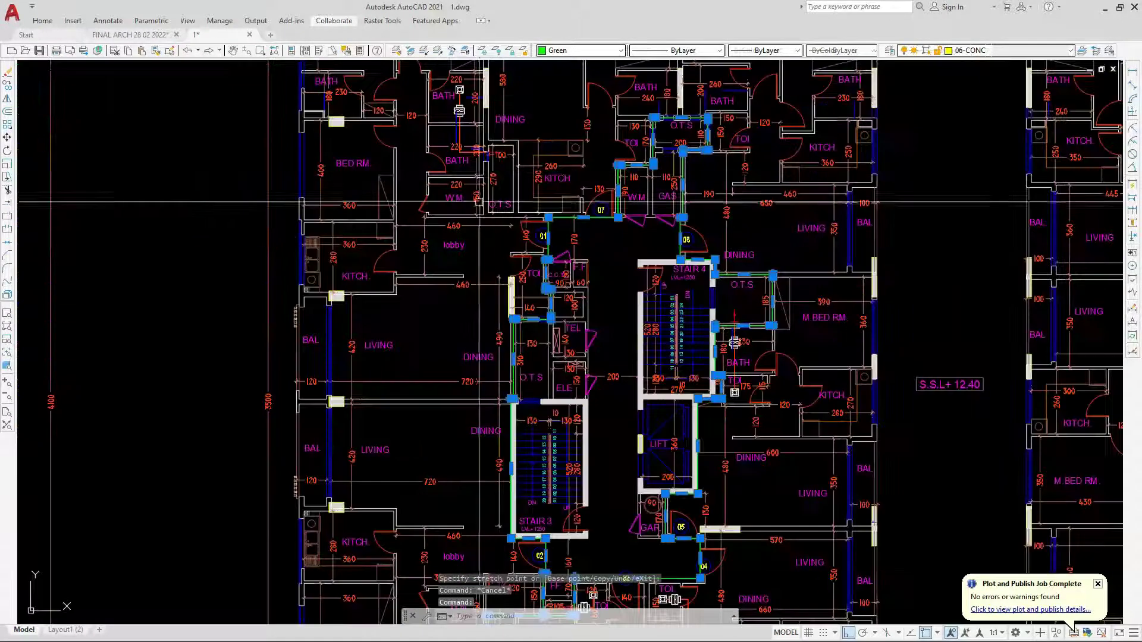
pyautogui.scroll(-2, 487, 332)
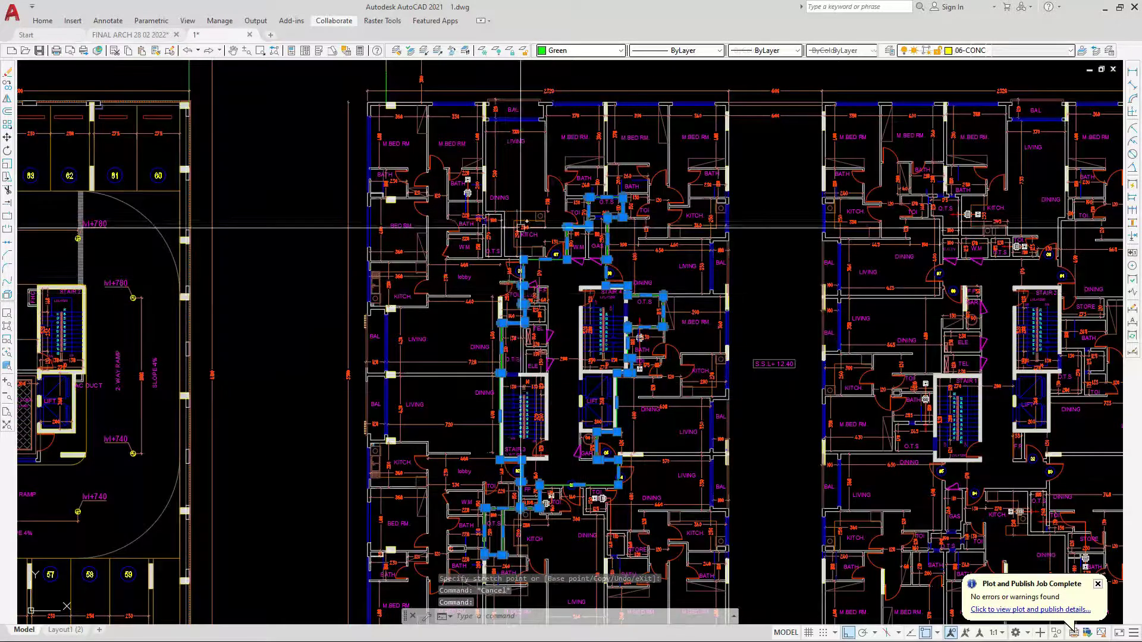
pyautogui.scroll(2, 499, 289)
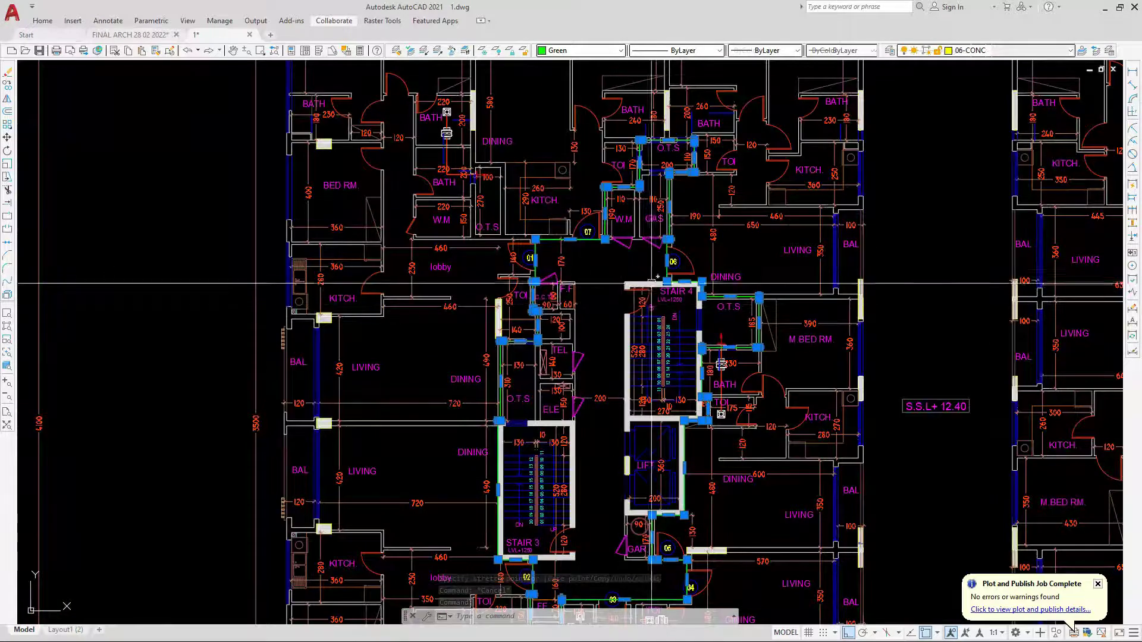
pyautogui.scroll(-6, 655, 283)
pyautogui.scroll(6, 577, 364)
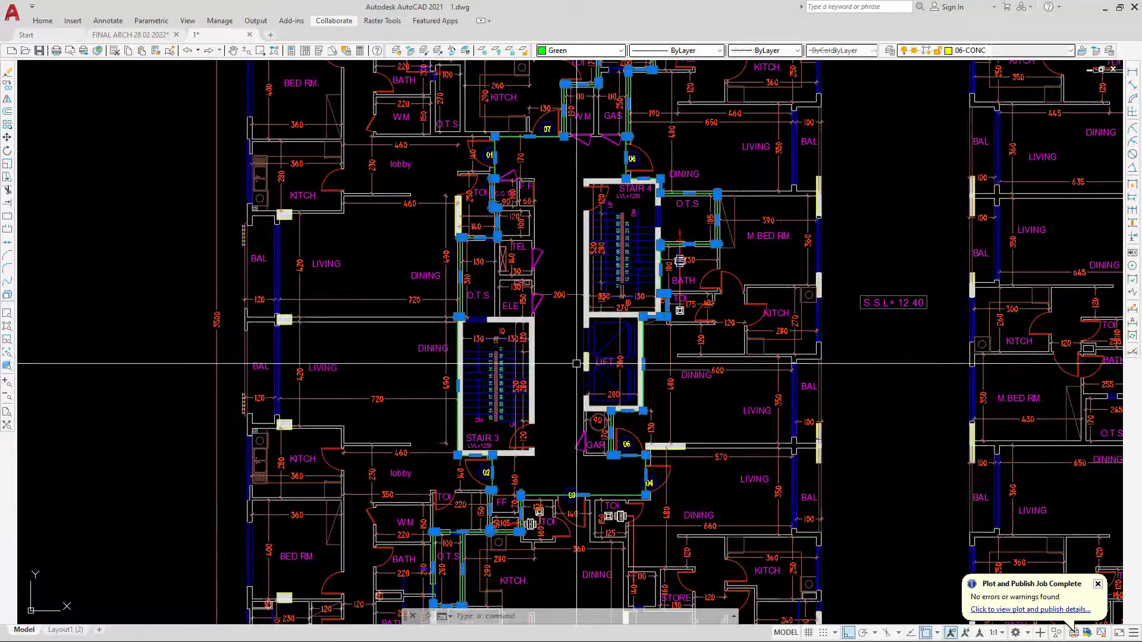
pyautogui.scroll(-5, 576, 363)
pyautogui.scroll(3, 576, 364)
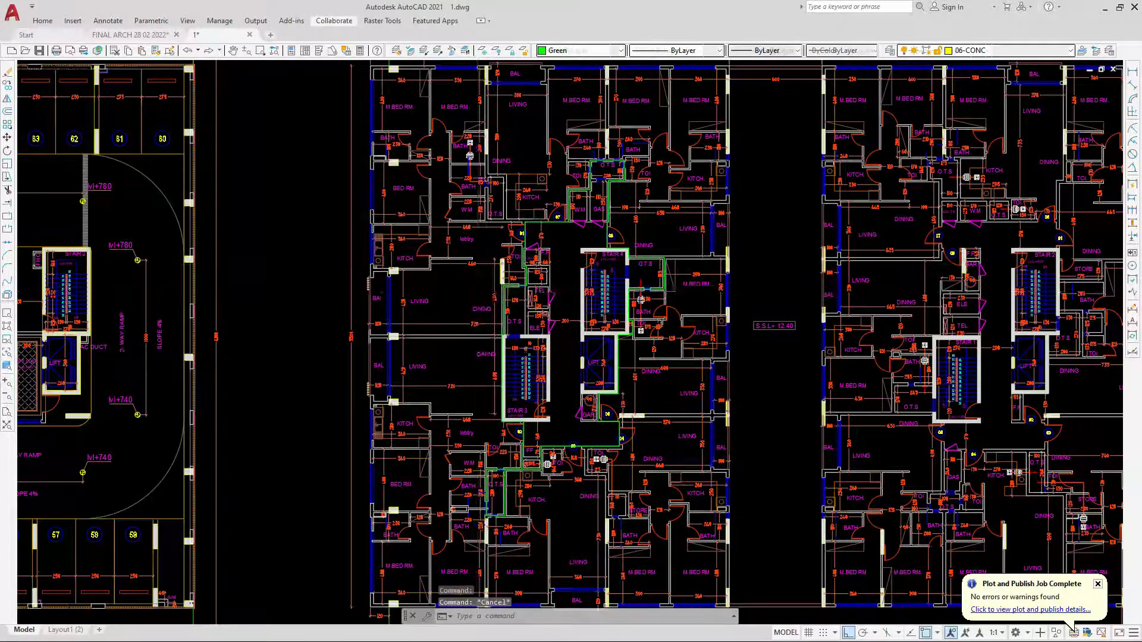
pyautogui.scroll(-2, 536, 177)
# Draw a rectangle around Block A's exterior between the opposite outer wall corners of its typical floor.
pyautogui.scroll(4, 411, 169)
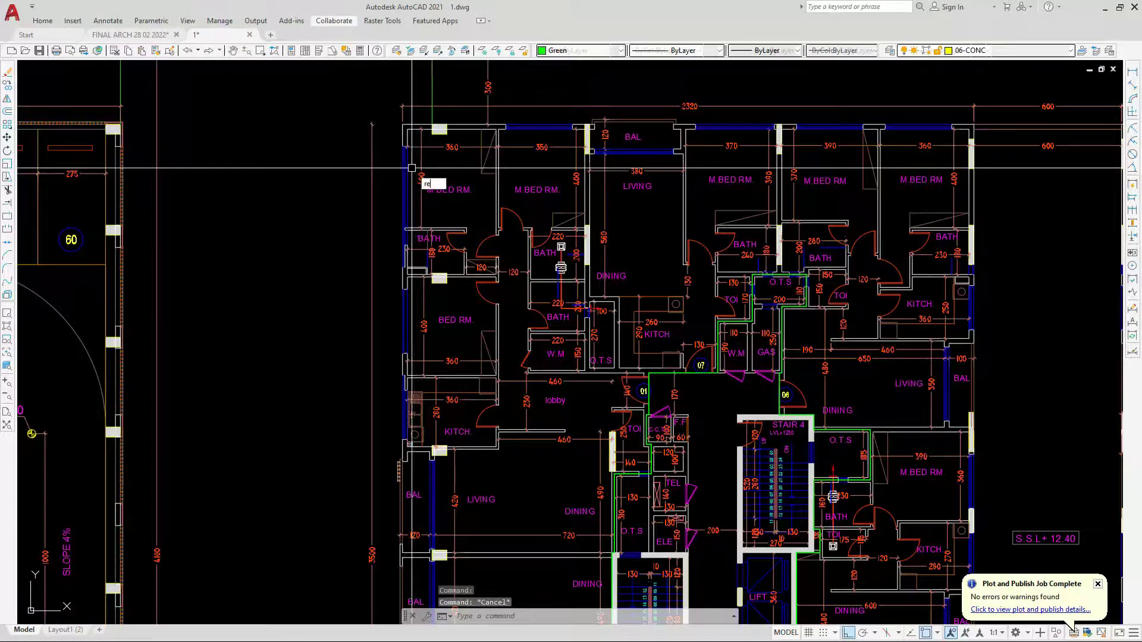
pyautogui.press('Return')
pyautogui.scroll(6, 401, 122)
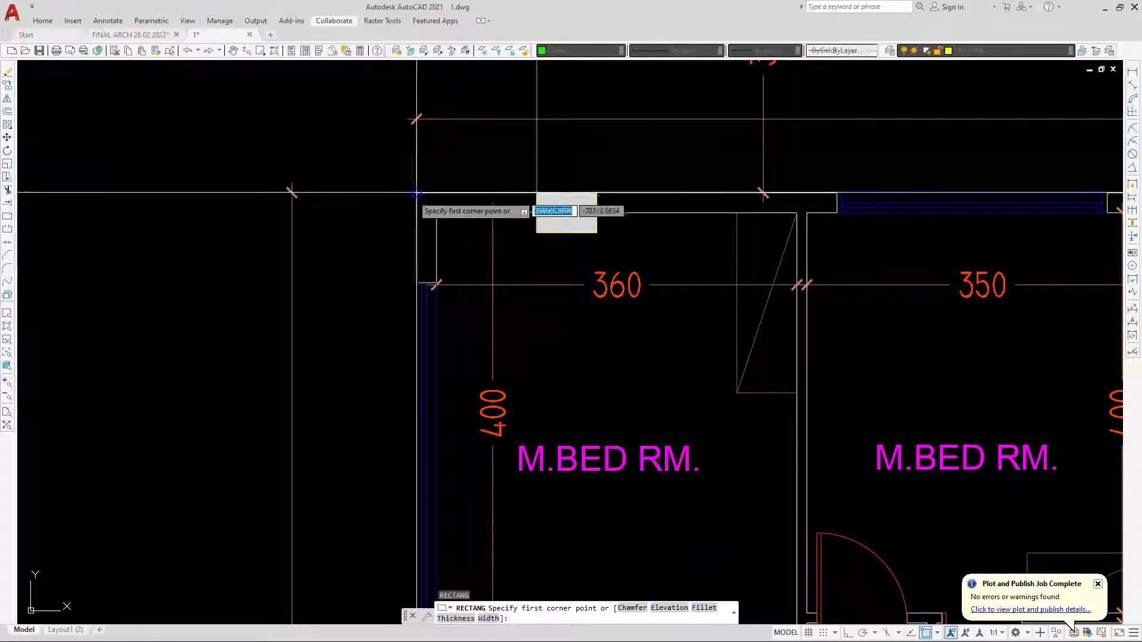
pyautogui.click(403, 125)
pyautogui.scroll(-5, 373, 232)
pyautogui.scroll(-2, 557, 396)
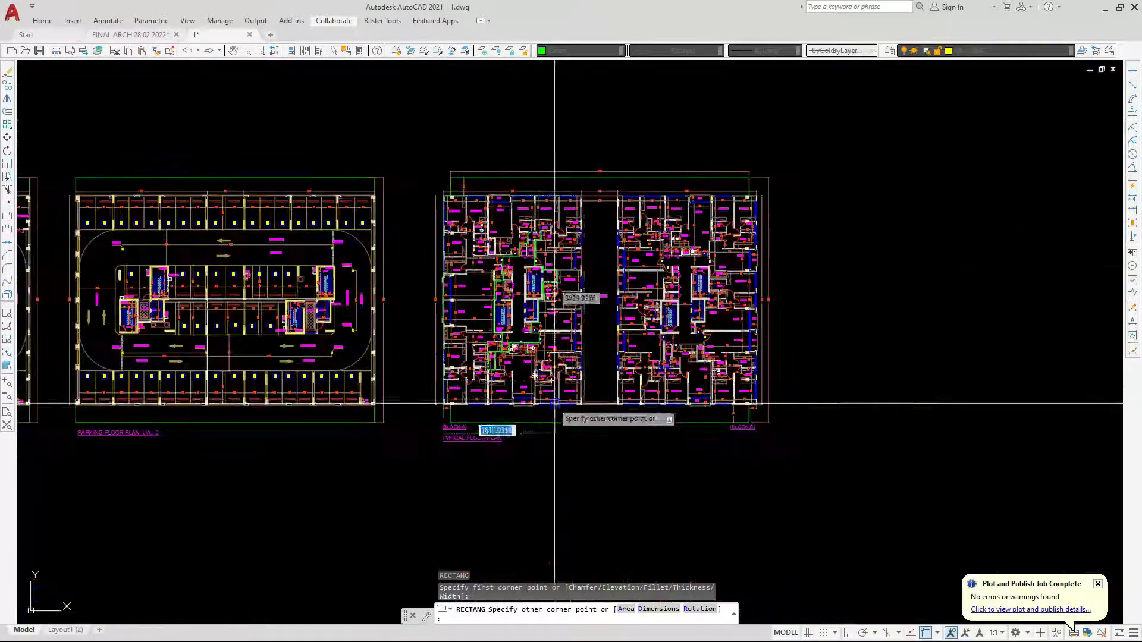
pyautogui.scroll(5, 587, 393)
pyautogui.scroll(6, 587, 393)
pyautogui.click(616, 273)
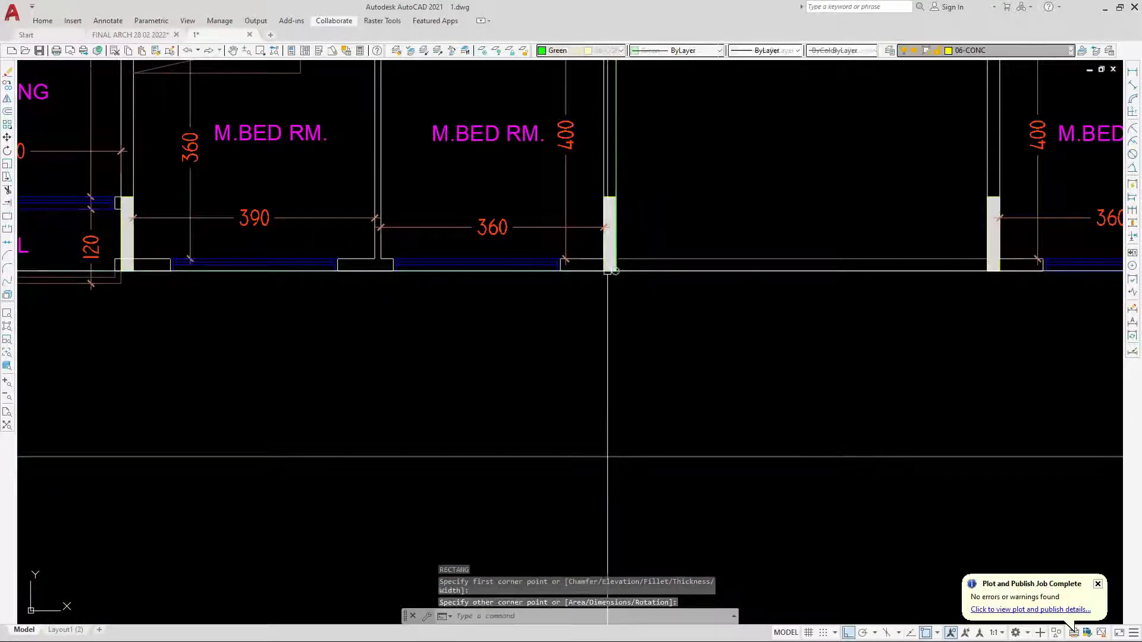
pyautogui.scroll(-5, 591, 328)
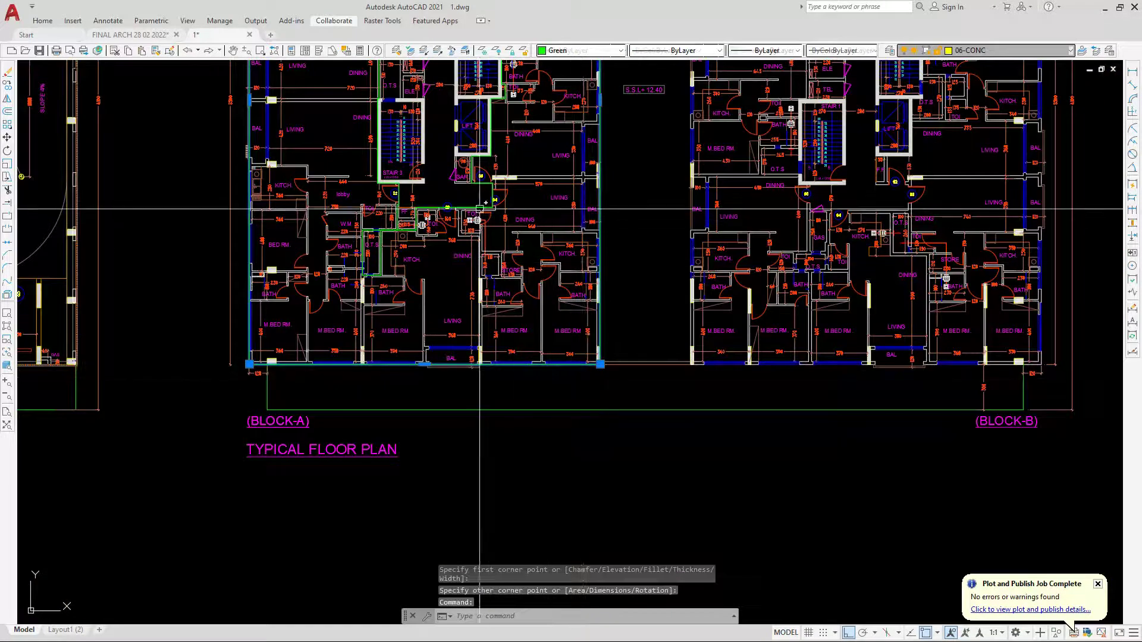
pyautogui.press('Escape')
# Draw a rectangle on the inner faces of the 110 × 140 shaft beside STORE.
pyautogui.scroll(5, 478, 238)
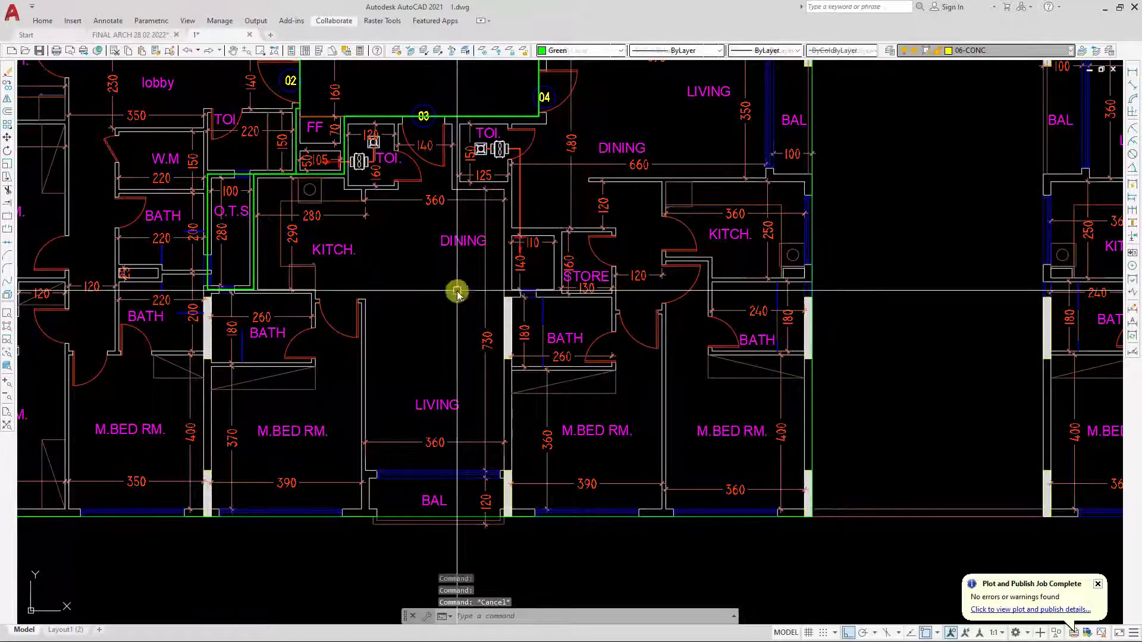
pyautogui.write('rec')
pyautogui.press('Return')
pyautogui.scroll(4, 482, 267)
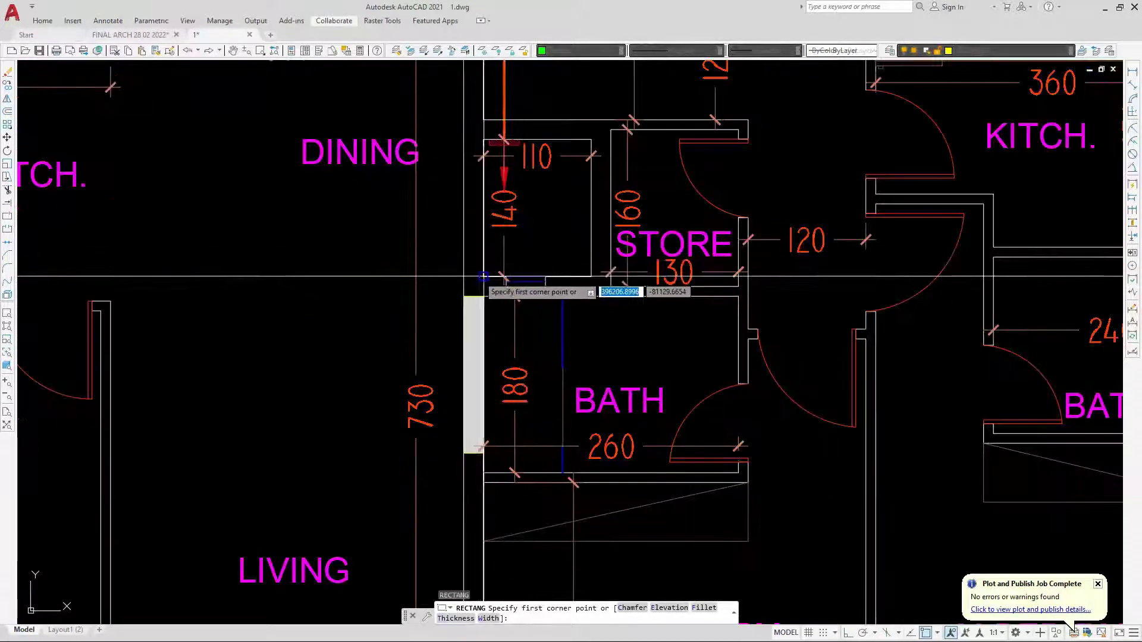
pyautogui.click(483, 276)
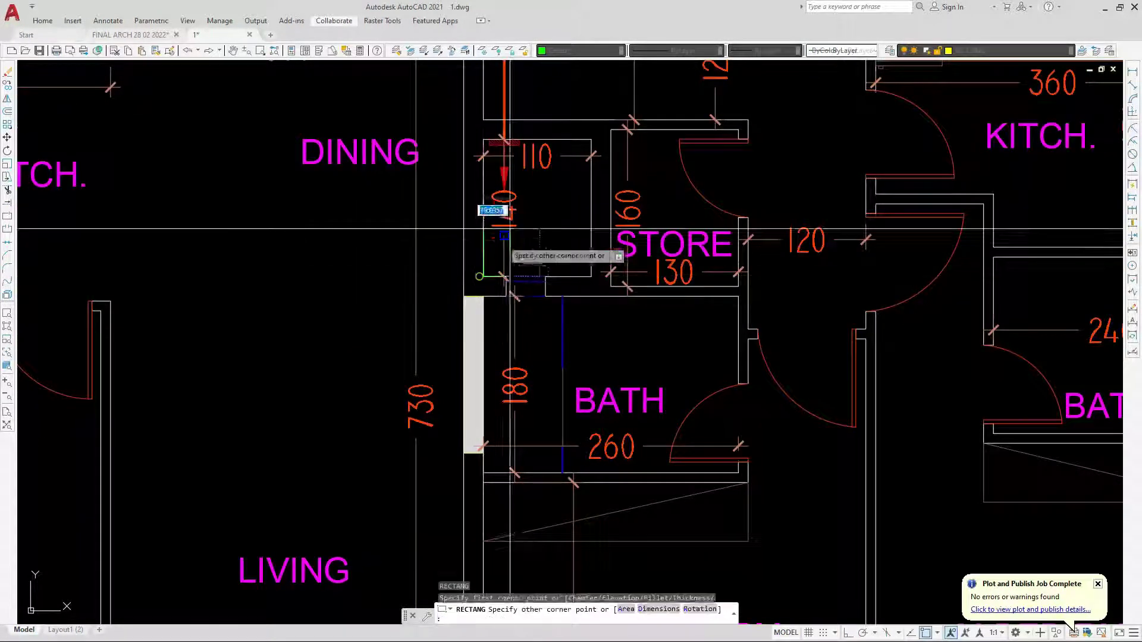
pyautogui.click(588, 179)
# Offset the 110 × 140 shaft rectangle outward by 10 to the middle of its walls.
pyautogui.write('o')
pyautogui.press('Return')
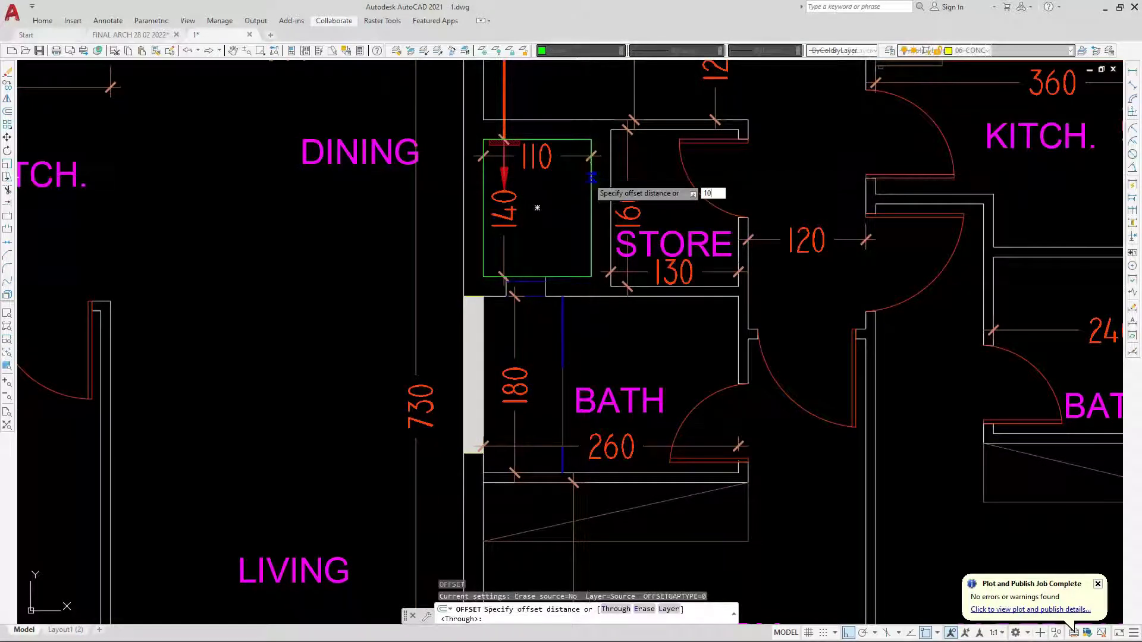
pyautogui.write('10')
pyautogui.press('Return')
pyautogui.click(595, 193)
pyautogui.click(536, 209)
pyautogui.press('Return')
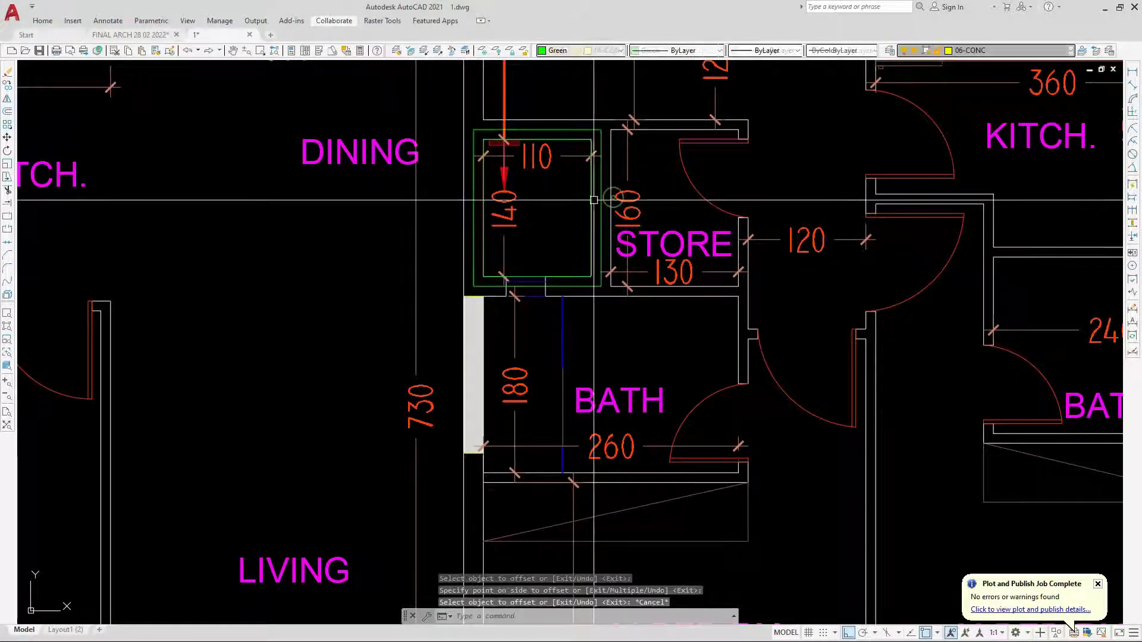
# Erase the inner rectangle of the shaft beside STORE, keeping the offset one.
pyautogui.click(595, 192)
pyautogui.write('e')
pyautogui.press('Return')
# Examine Block A's plan for further O.T.S shafts that have no outline.
pyautogui.scroll(-2, 598, 305)
pyautogui.scroll(-4, 445, 332)
pyautogui.scroll(4, 445, 332)
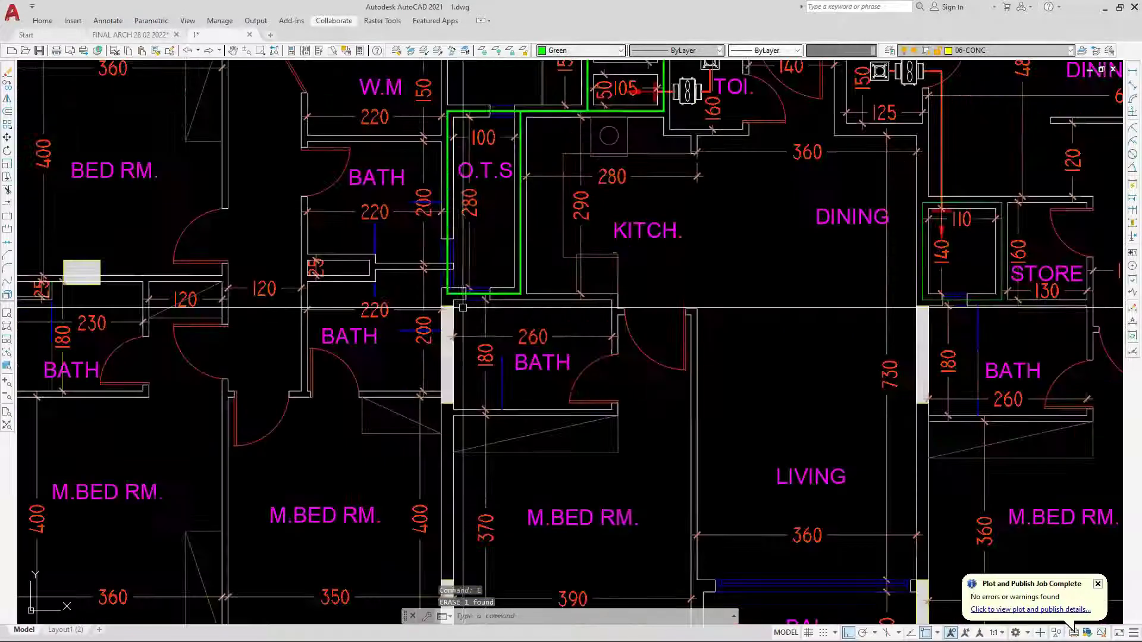
pyautogui.scroll(-2, 445, 332)
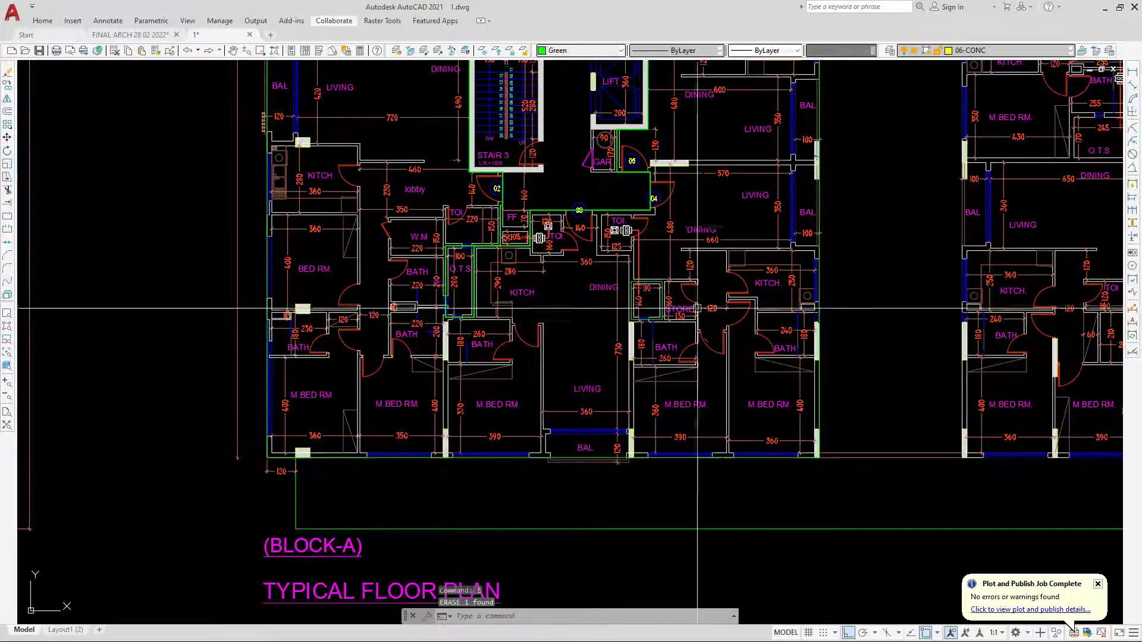
pyautogui.scroll(6, 382, 298)
pyautogui.scroll(-4, 382, 297)
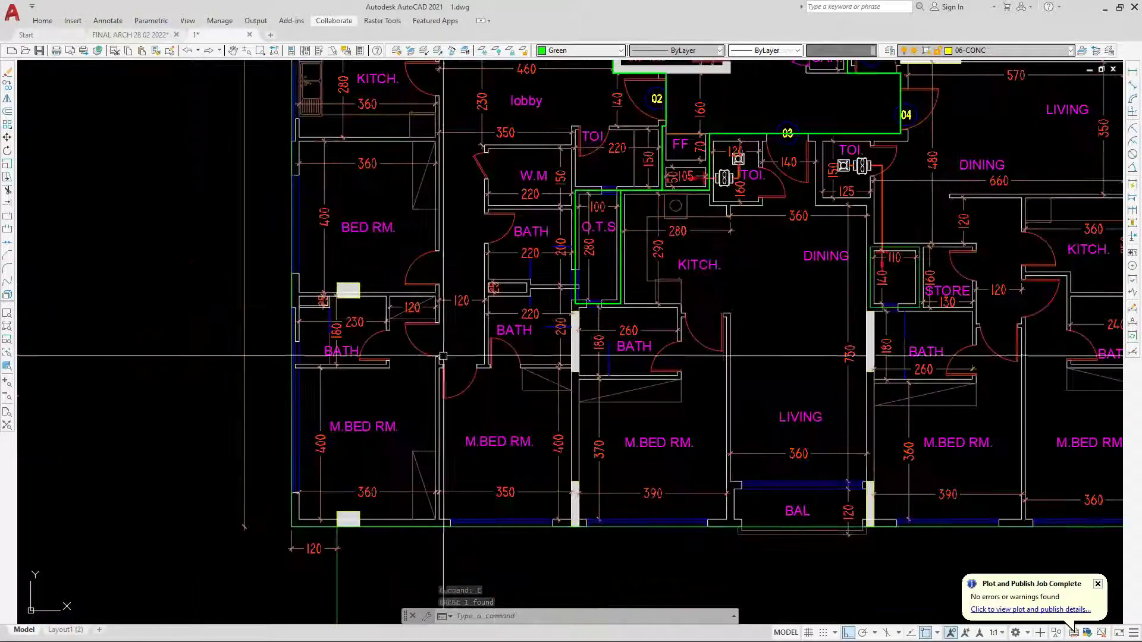
pyautogui.scroll(-2, 416, 250)
pyautogui.scroll(5, 472, 111)
pyautogui.scroll(-5, 472, 111)
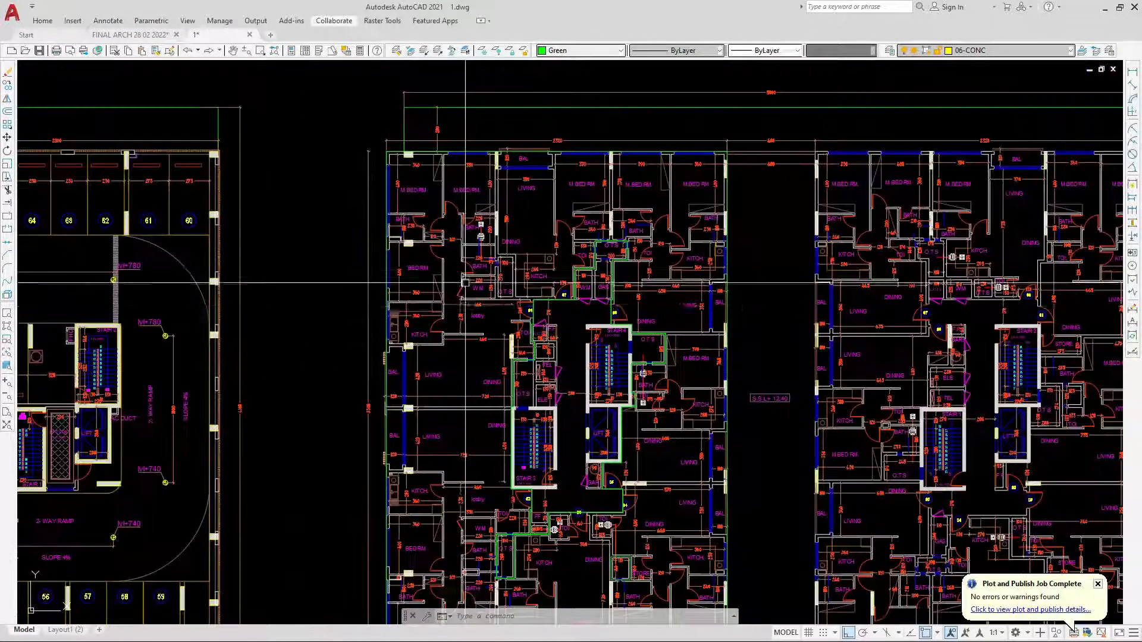
# Draw a rectangle on the inner faces of the 100 × 270 O.T.S between W.M and KITCH. near apartment 07.
pyautogui.scroll(5, 509, 299)
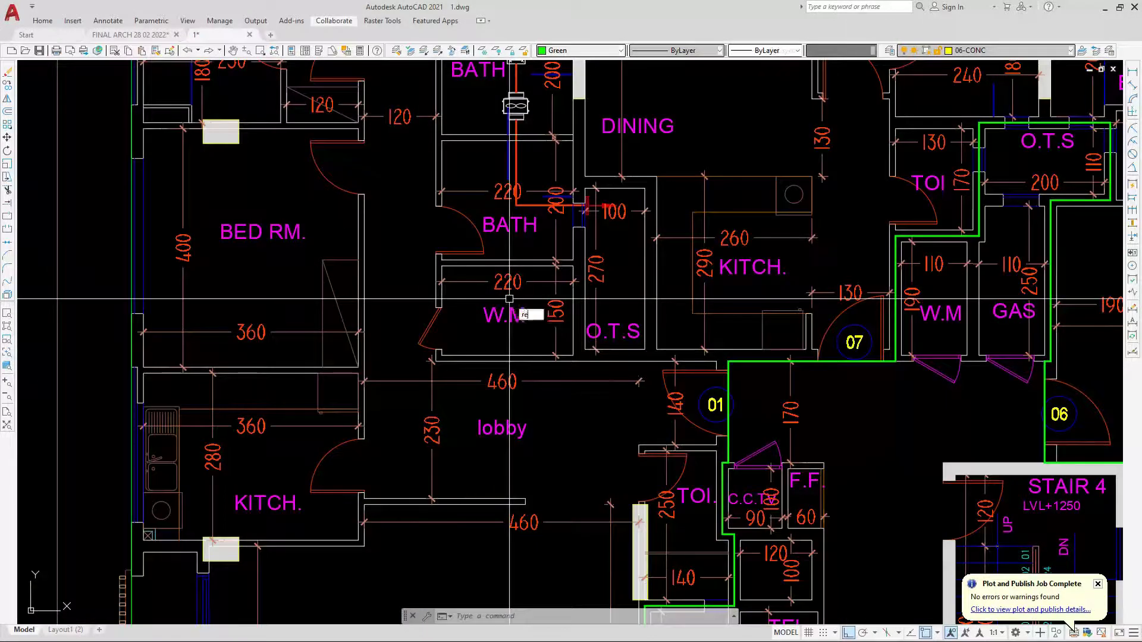
pyautogui.write('c')
pyautogui.press('Return')
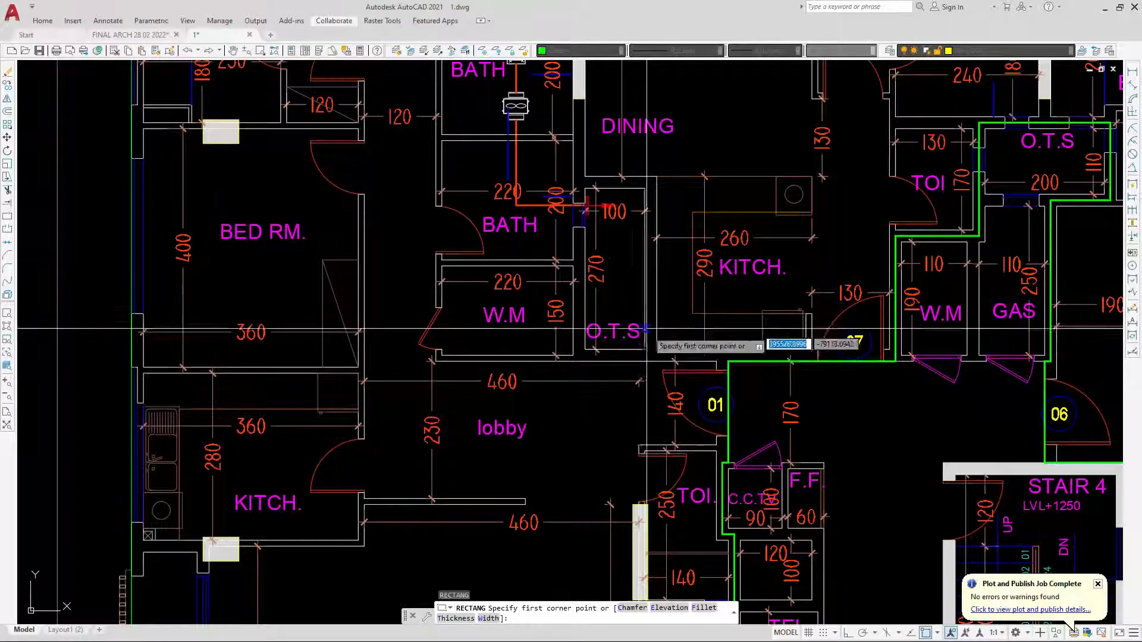
pyautogui.click(643, 181)
pyautogui.scroll(5, 606, 173)
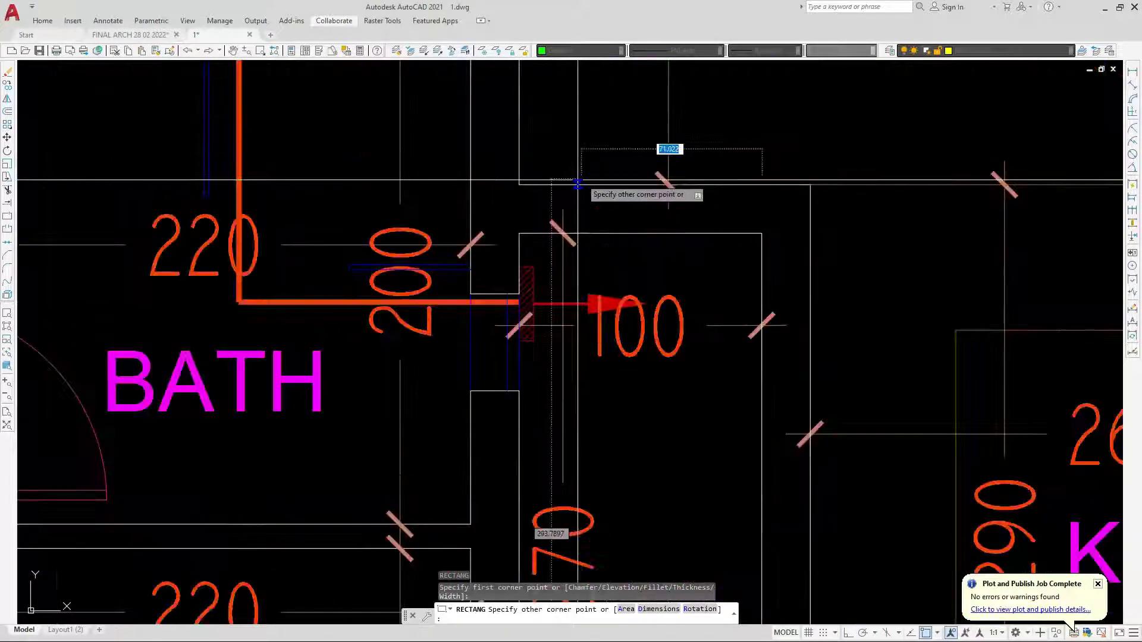
pyautogui.click(519, 233)
# Offset the 100 × 270 O.T.S shaft rectangle outward by 10 to the middle of its walls.
pyautogui.scroll(4, 511, 238)
pyautogui.write('o')
pyautogui.press('Return')
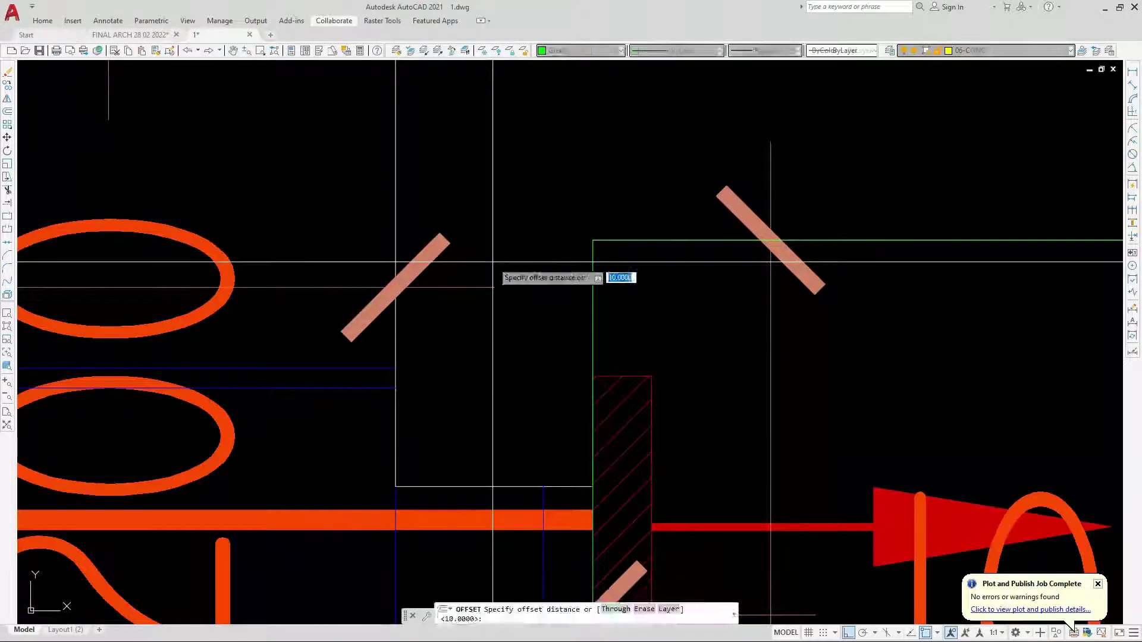
pyautogui.press('Return')
pyautogui.click(593, 288)
pyautogui.click(552, 270)
pyautogui.press('Escape')
# Erase the inner rectangle of the O.T.S shaft between W.M and KITCH., keeping the offset one.
pyautogui.click(593, 301)
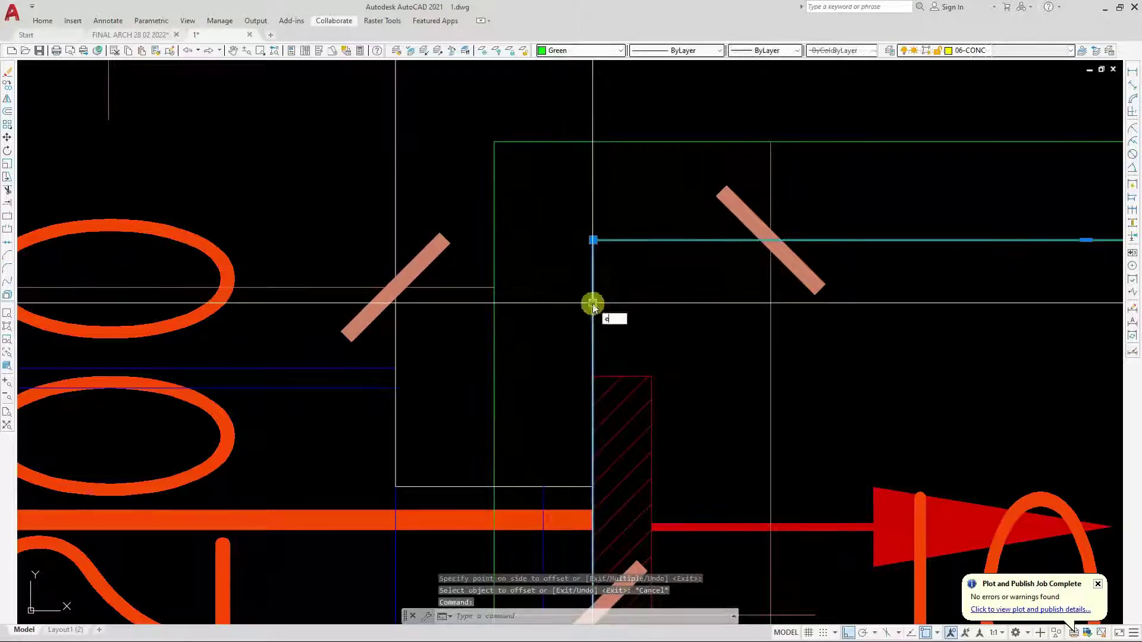
pyautogui.write('e')
pyautogui.press('Return')
# Copy Block A's common-area polyline, exterior rectangle and separate O.T.S shaft rectangles to the empty space below the typical floor plan.
pyautogui.scroll(-8, 589, 300)
pyautogui.scroll(3, 457, 260)
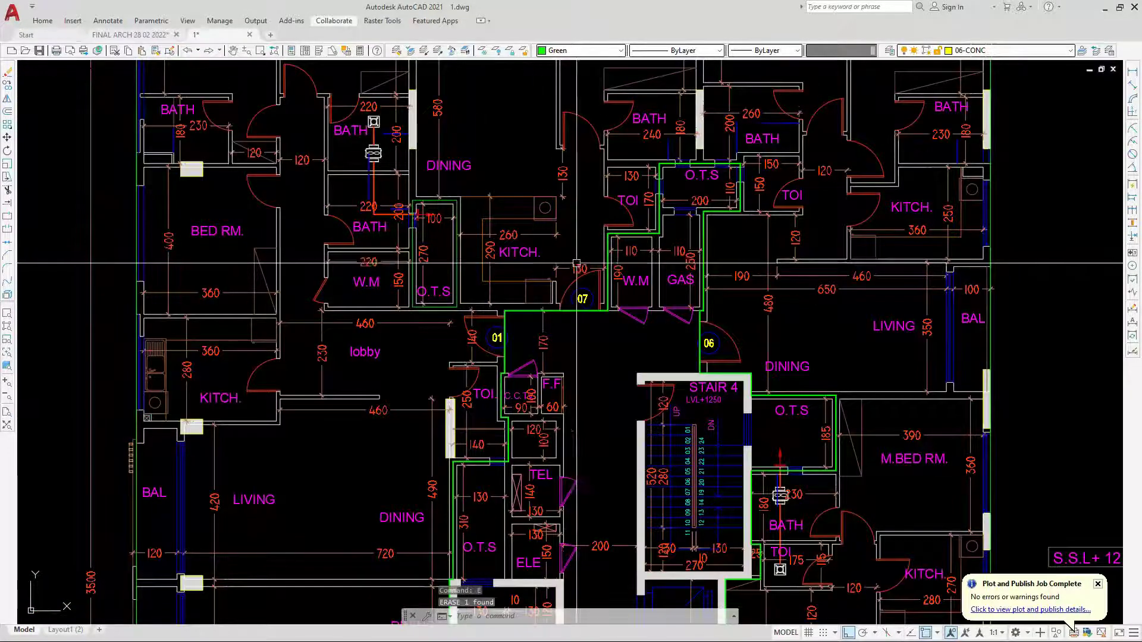
pyautogui.scroll(-3, 565, 351)
pyautogui.scroll(3, 654, 268)
pyautogui.scroll(-3, 693, 190)
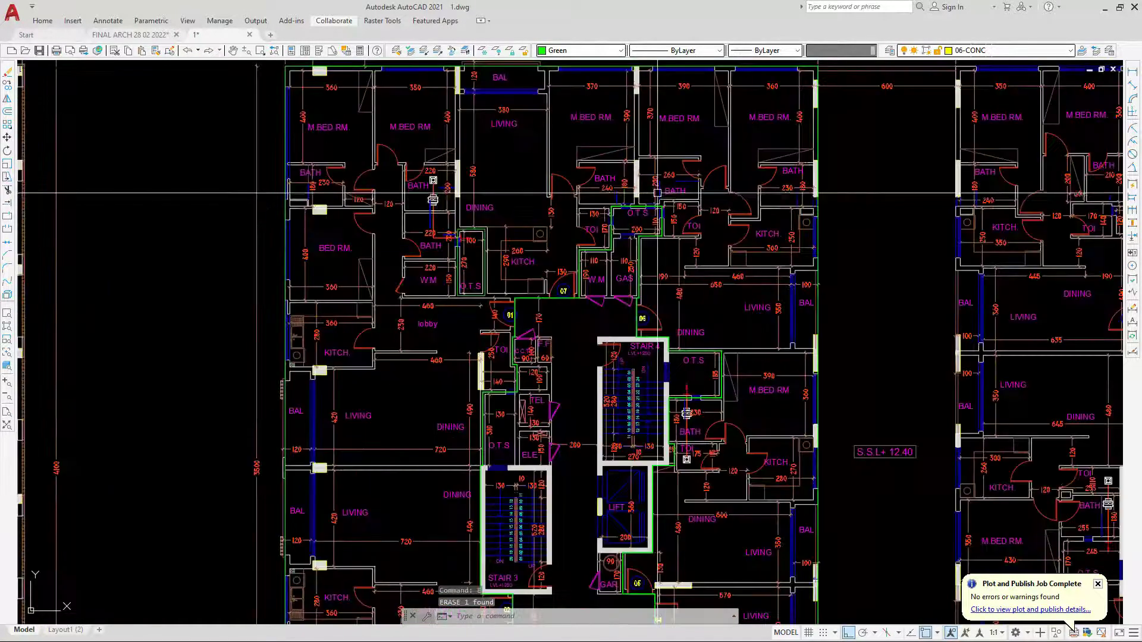
pyautogui.scroll(5, 669, 360)
pyautogui.click(669, 351)
pyautogui.scroll(-3, 668, 354)
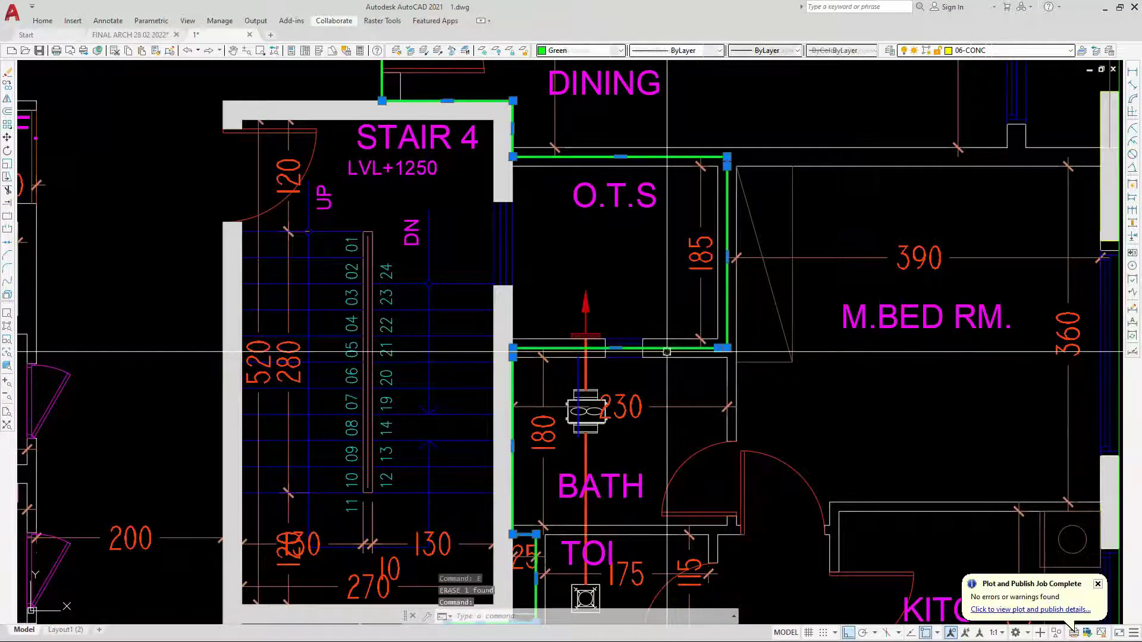
pyautogui.scroll(-3, 632, 349)
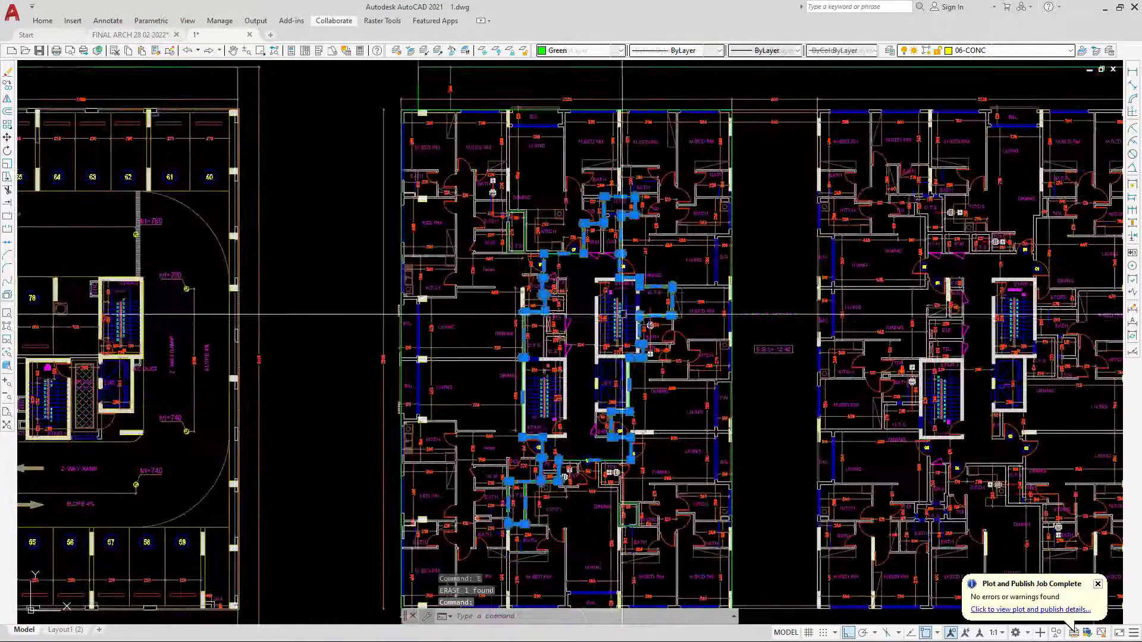
pyautogui.scroll(5, 544, 254)
pyautogui.click(571, 254)
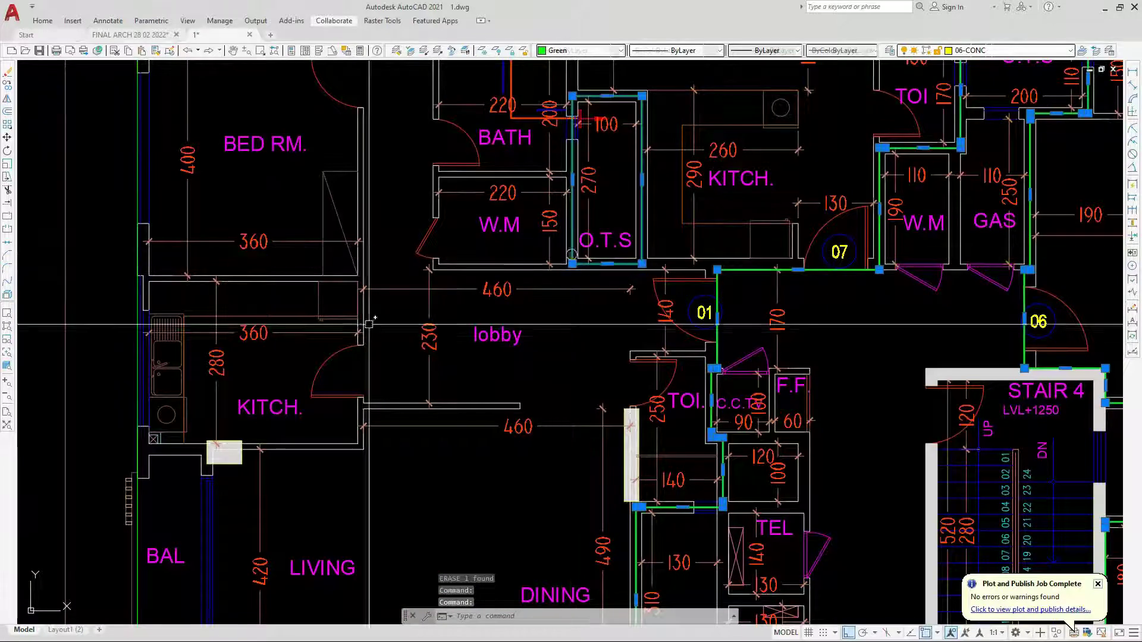
pyautogui.scroll(-5, 449, 327)
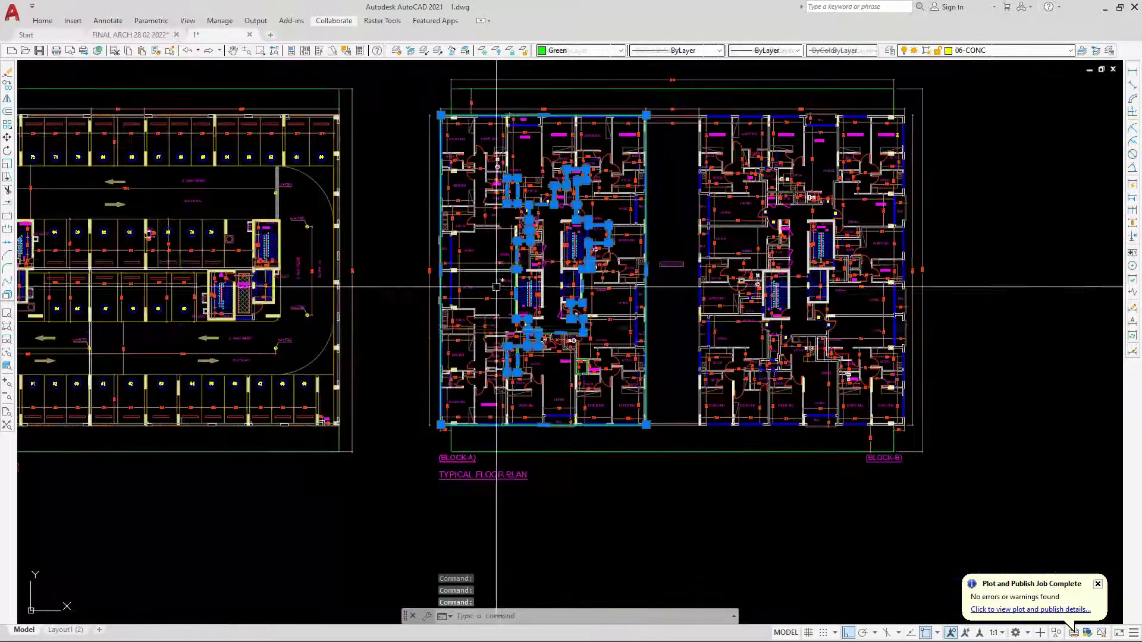
pyautogui.scroll(6, 448, 326)
pyautogui.scroll(-2, 449, 326)
pyautogui.scroll(4, 653, 344)
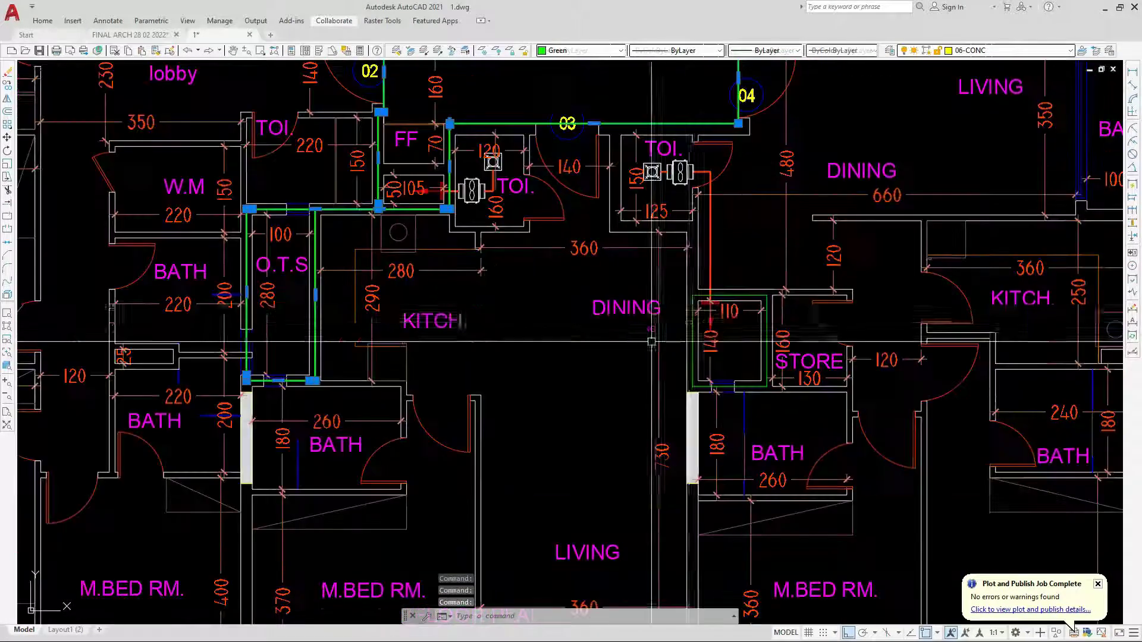
pyautogui.scroll(-5, 691, 321)
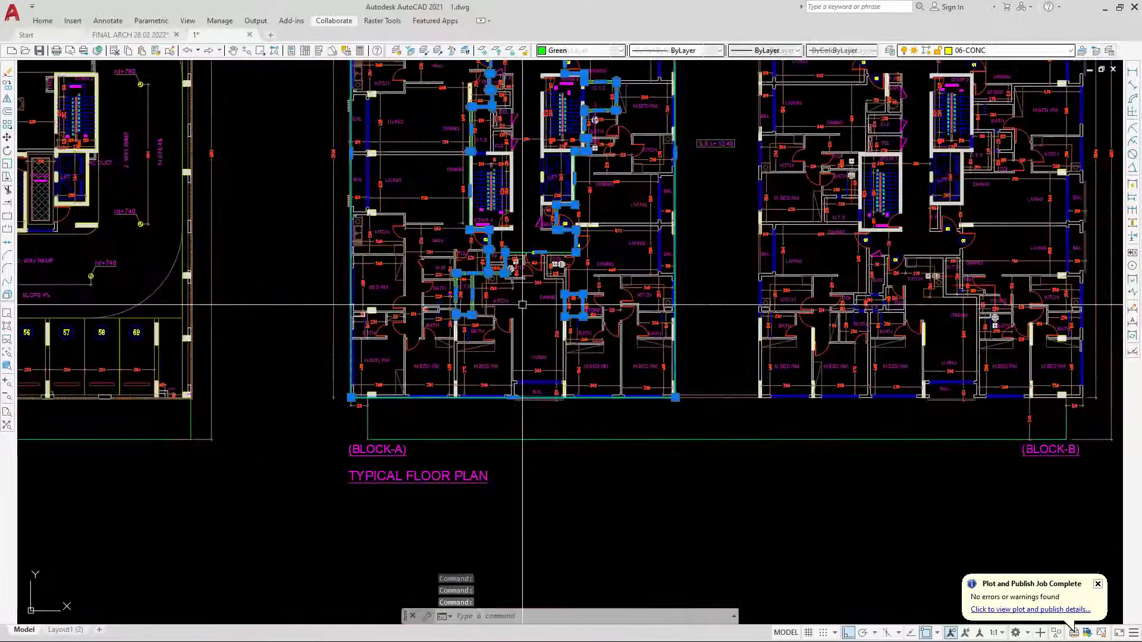
pyautogui.write('co')
pyautogui.press('Return')
pyautogui.click(510, 315)
pyautogui.scroll(-5, 510, 248)
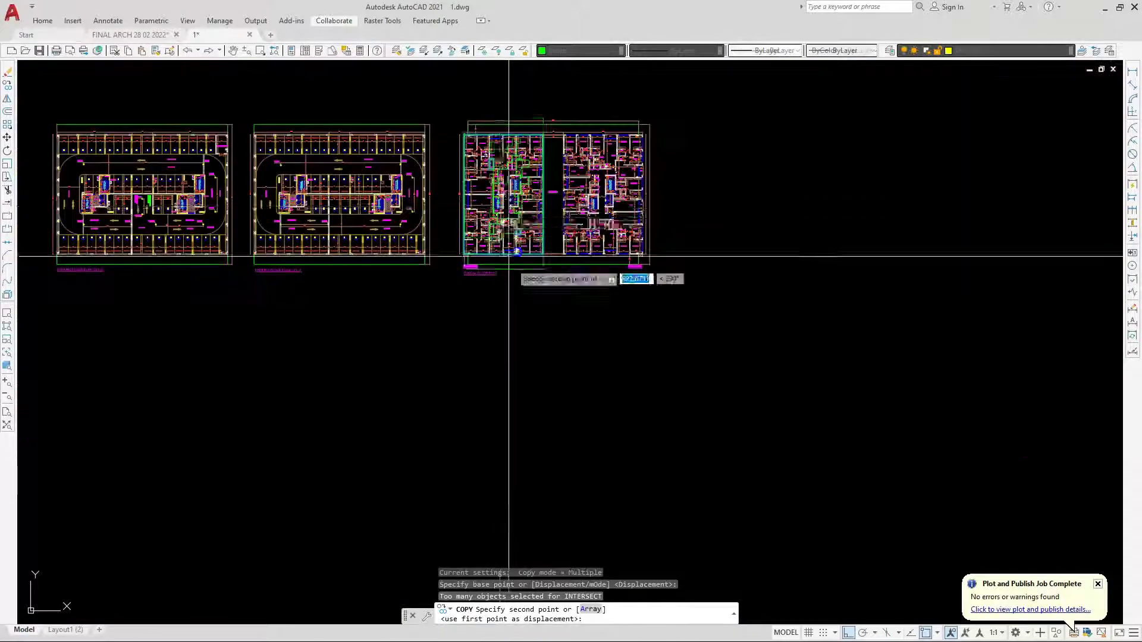
pyautogui.scroll(10, 559, 383)
pyautogui.press('Escape')
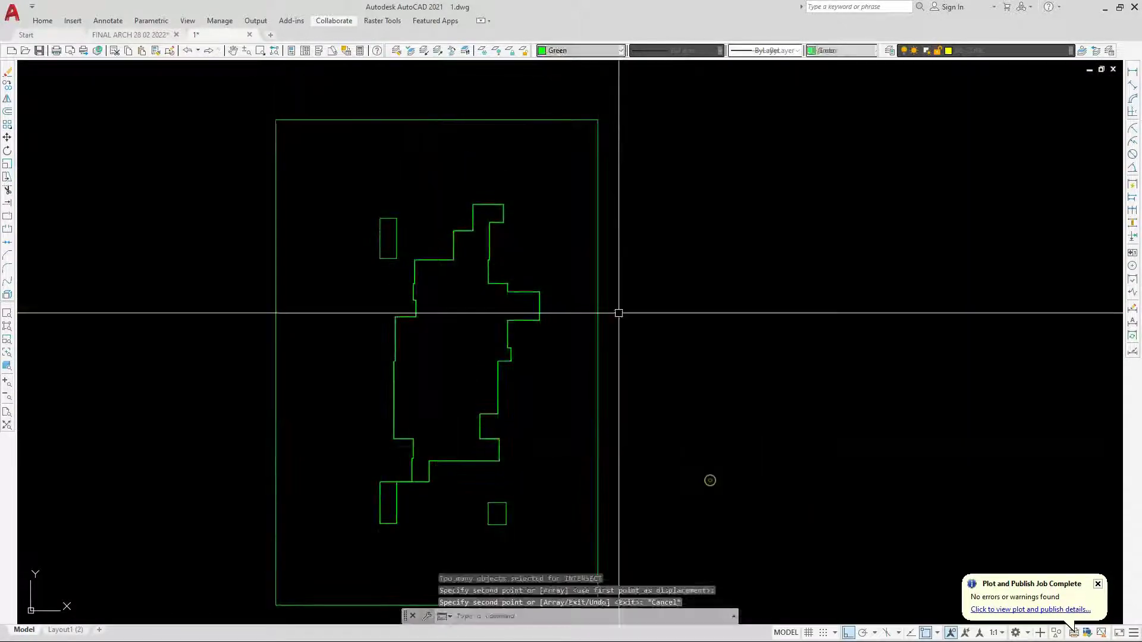
pyautogui.scroll(-3, 543, 326)
pyautogui.scroll(1, 470, 244)
pyautogui.scroll(3, 470, 244)
pyautogui.click(446, 166)
pyautogui.click(345, 224)
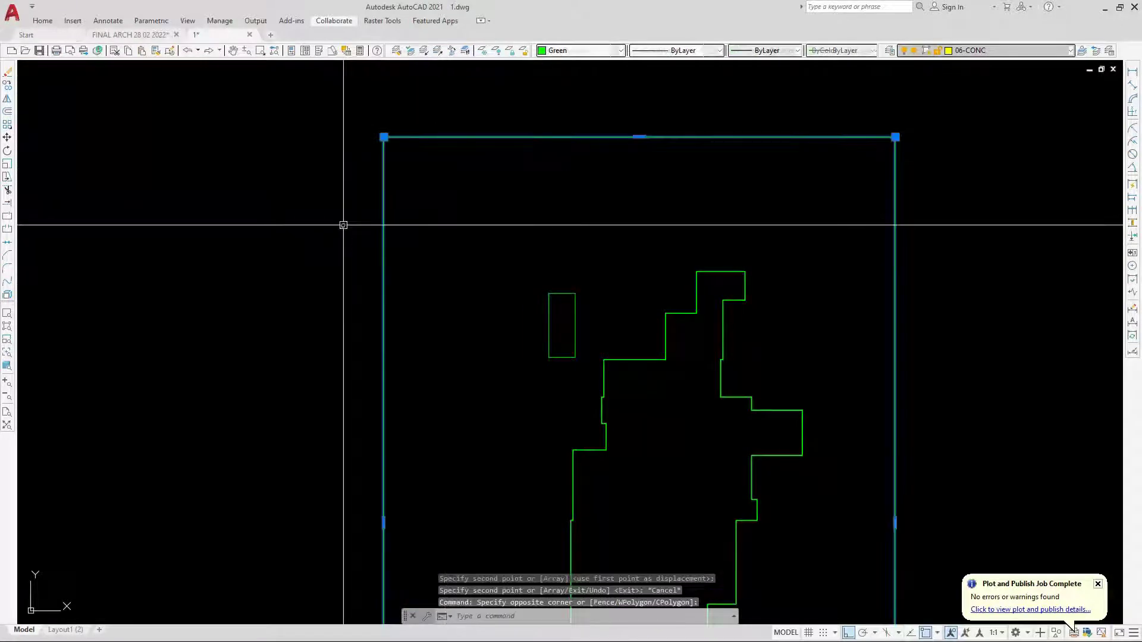
pyautogui.press('Escape')
pyautogui.scroll(-2, 508, 326)
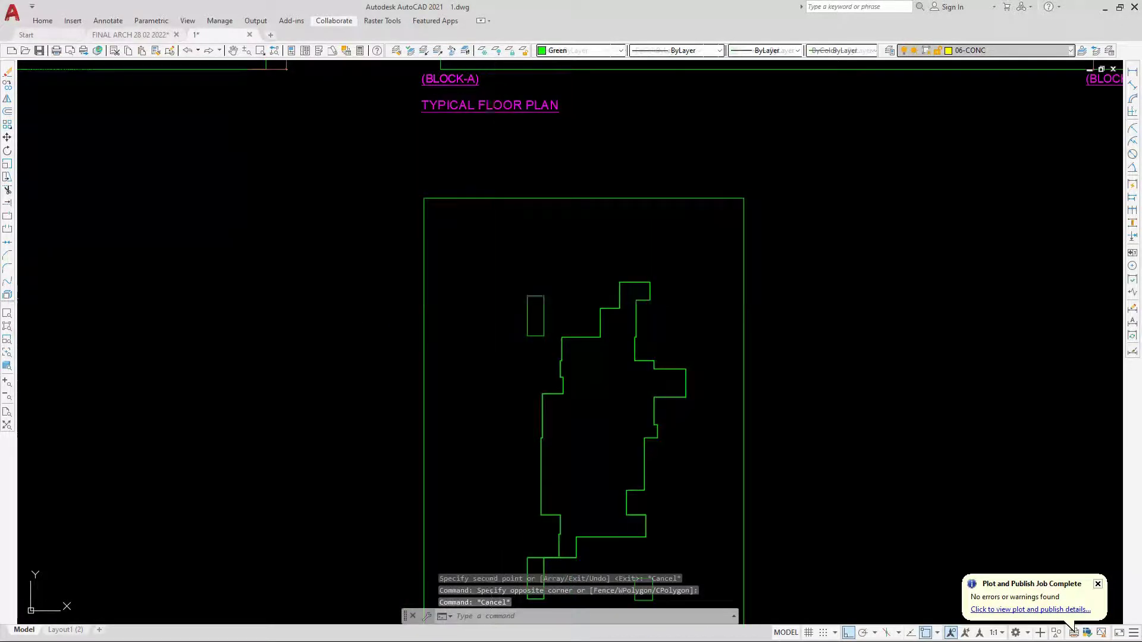
pyautogui.press('Escape')
# Create boundary polylines from a point between the copied exterior rectangle and the common-area and shaft outlines inside it.
pyautogui.moveTo(482, 305); pyautogui.dragTo(419, 215, button='middle')
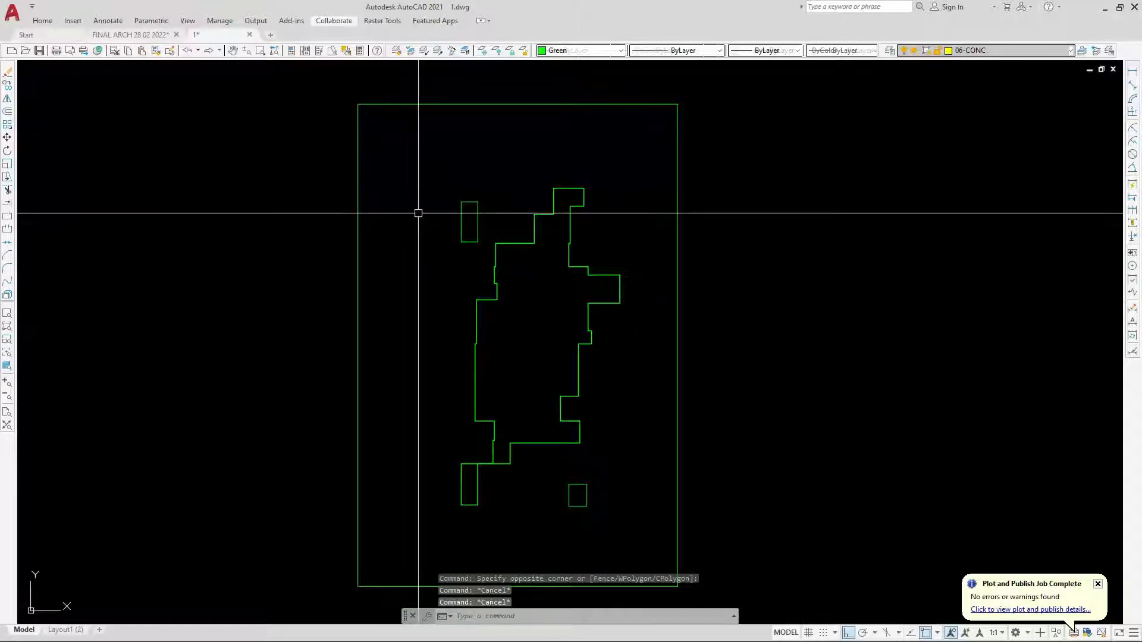
pyautogui.write('bo')
pyautogui.press('Return')
pyautogui.click(421, 241)
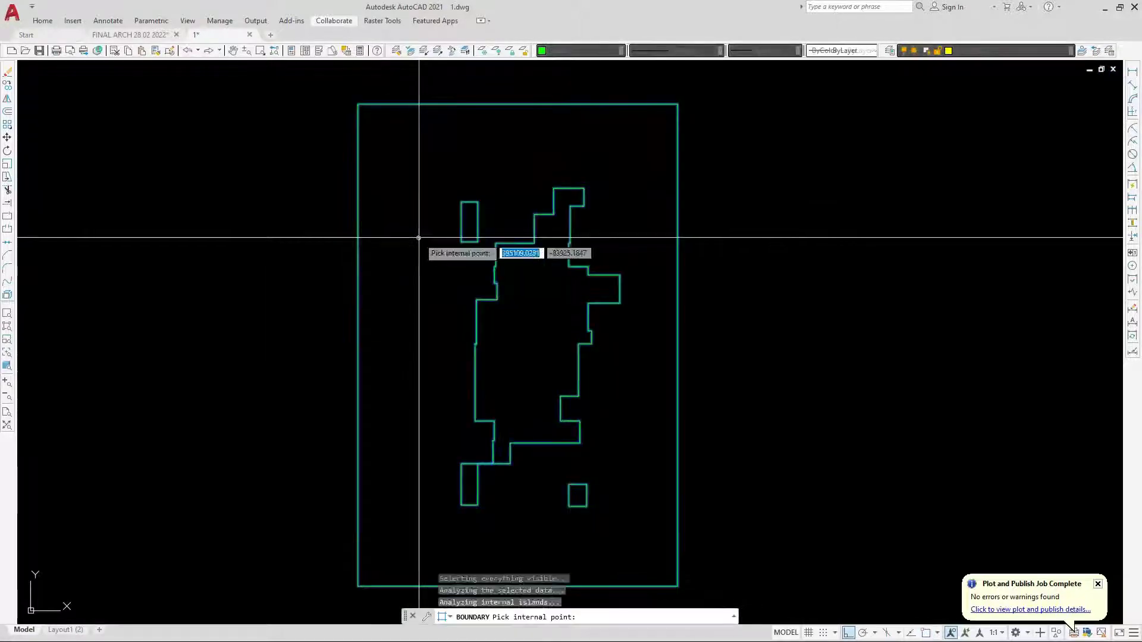
pyautogui.press('Return')
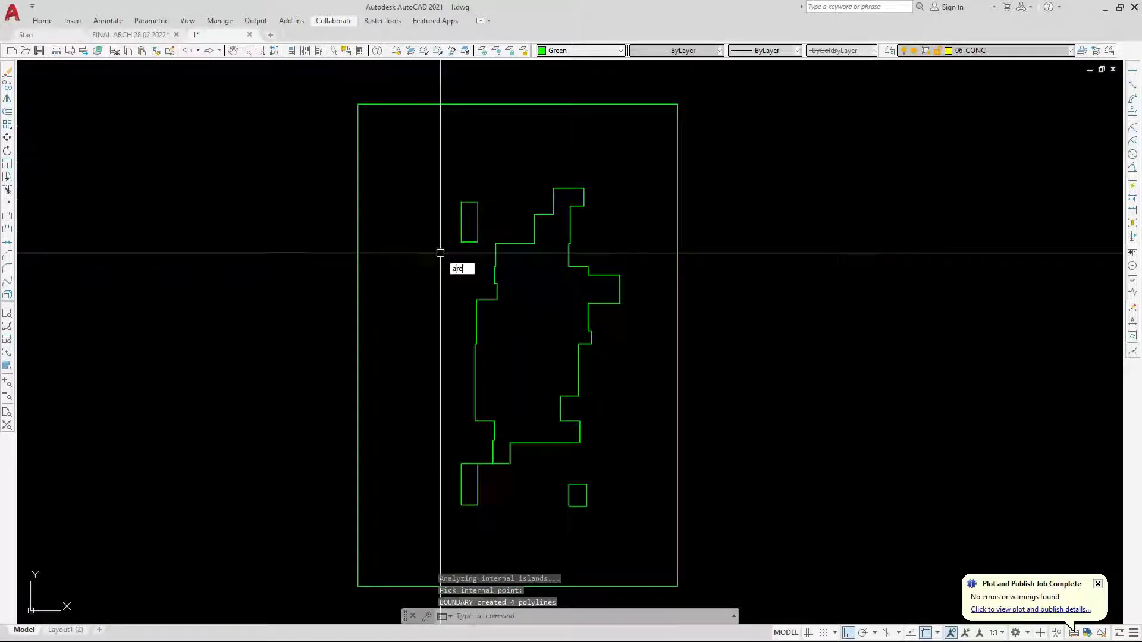
# Measure the area of the copied exterior rectangle using the Area command's Object option.
pyautogui.write('area')
pyautogui.press('Return')
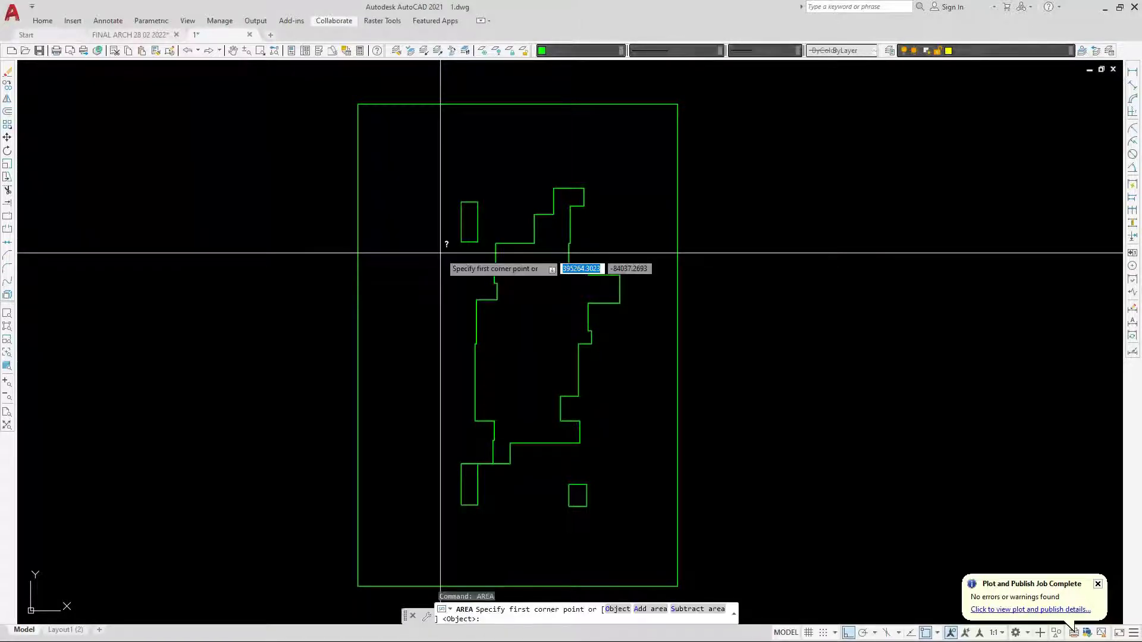
pyautogui.write('o')
pyautogui.press('Return')
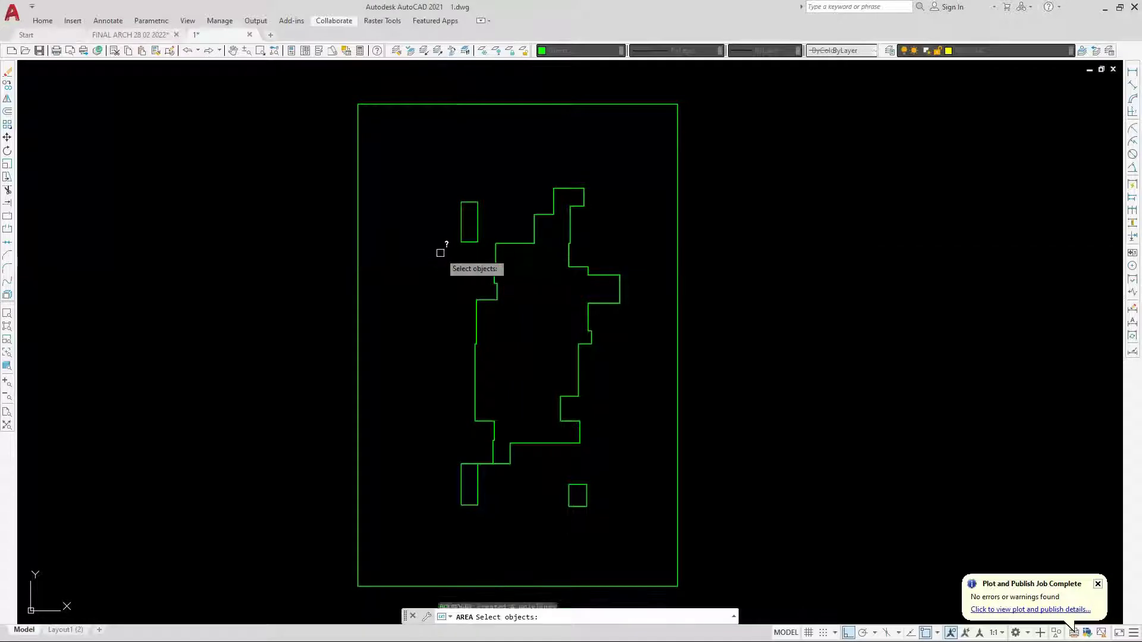
pyautogui.click(359, 302)
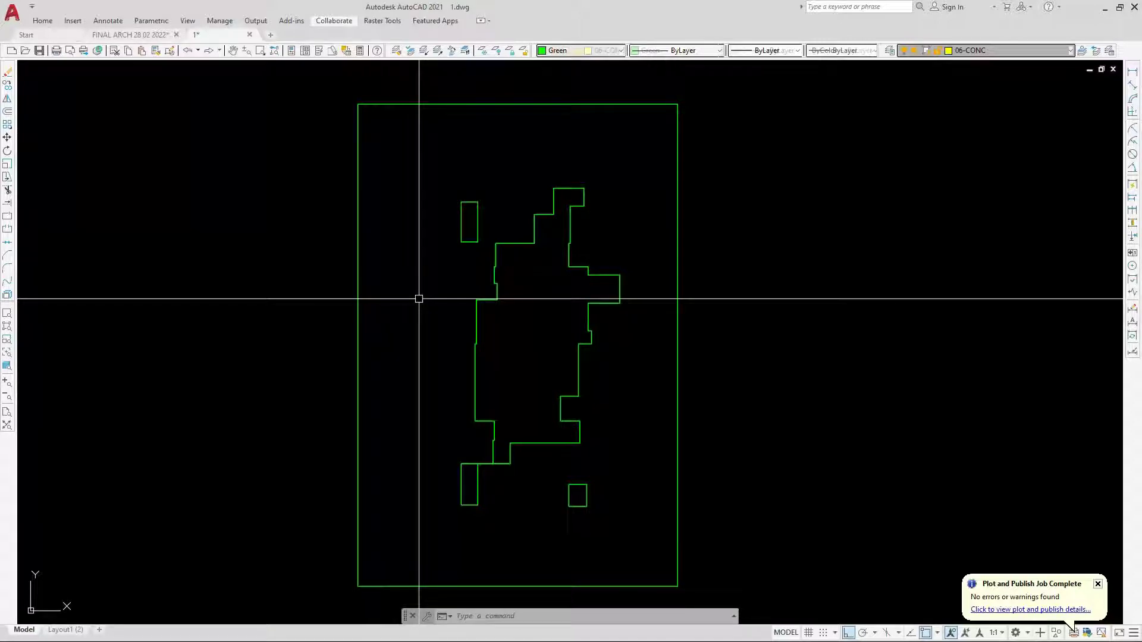
pyautogui.write('are')
pyautogui.press('Return')
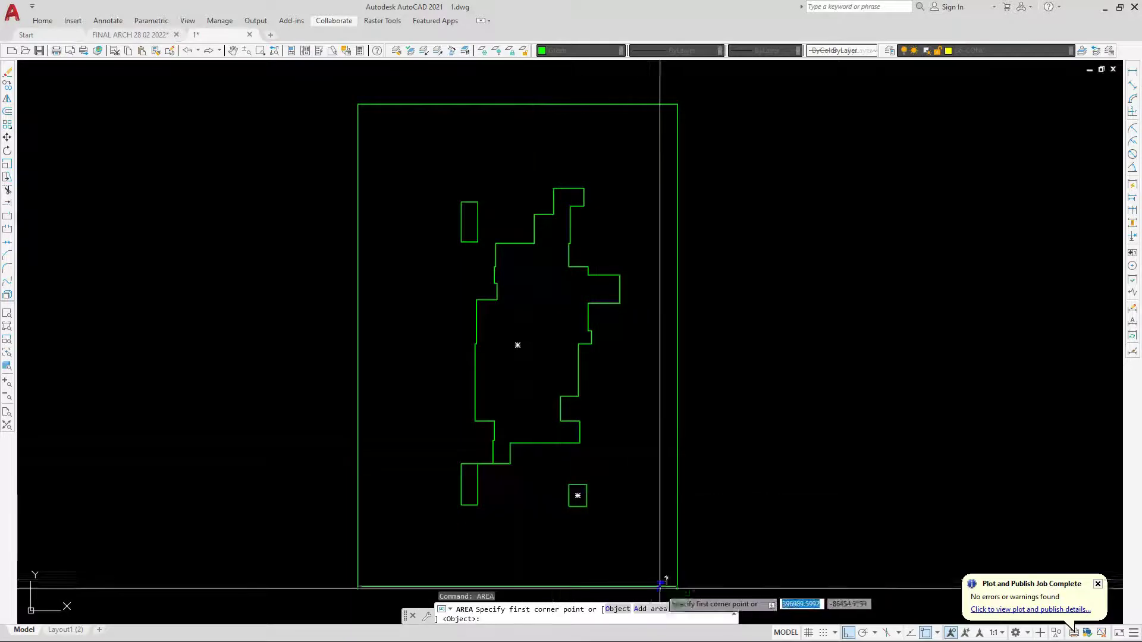
pyautogui.click(686, 609)
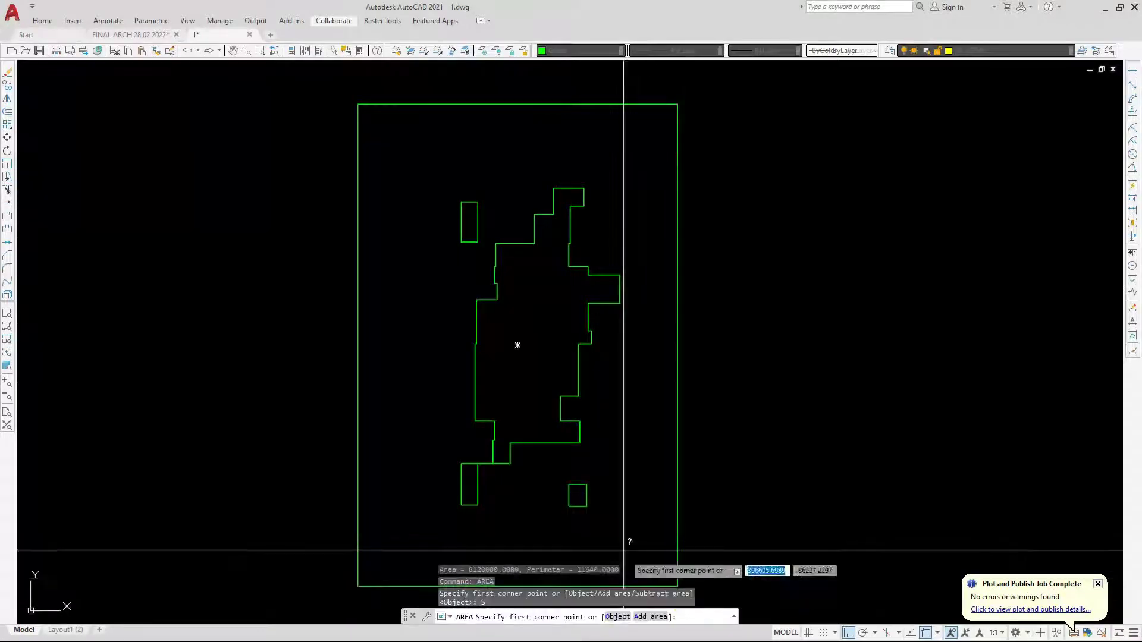
pyautogui.scroll(-2, 565, 394)
pyautogui.scroll(2, 566, 446)
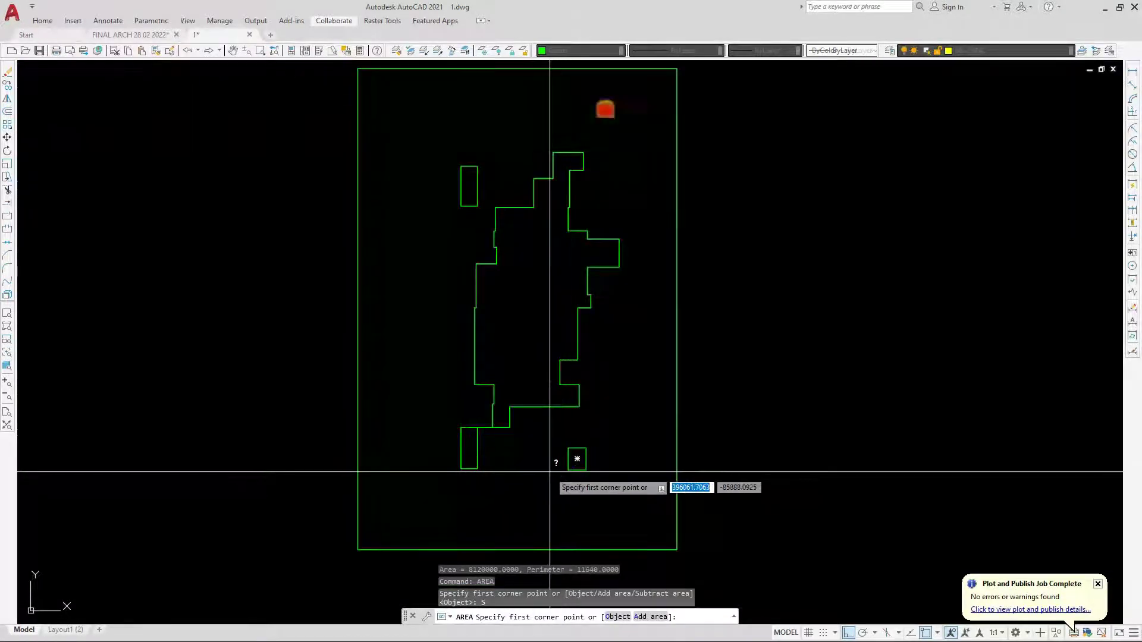
pyautogui.click(530, 379)
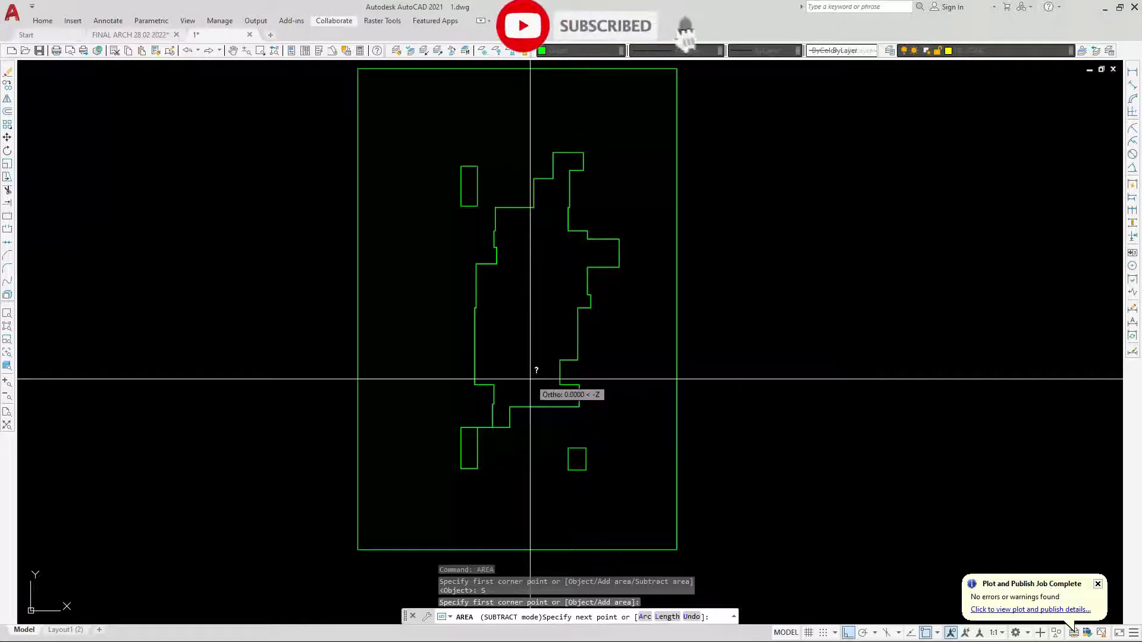
pyautogui.press('Escape')
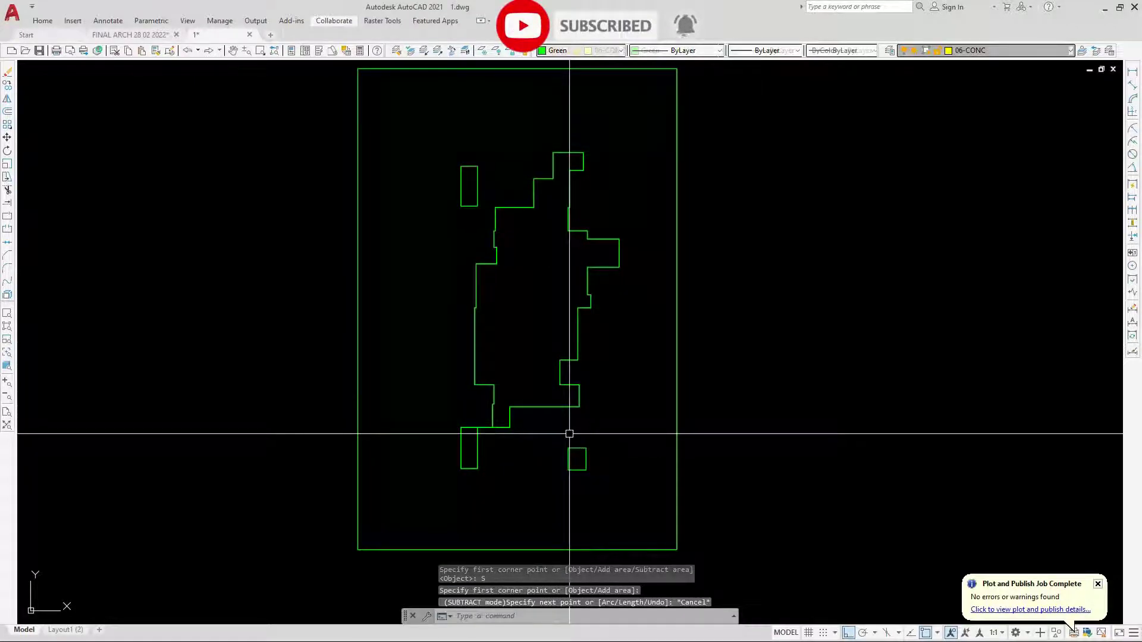
# Measure the combined area of the two separate shaft rectangles and the common-area outline as objects in the Area command's Subtract mode.
pyautogui.press('Return')
pyautogui.click(684, 617)
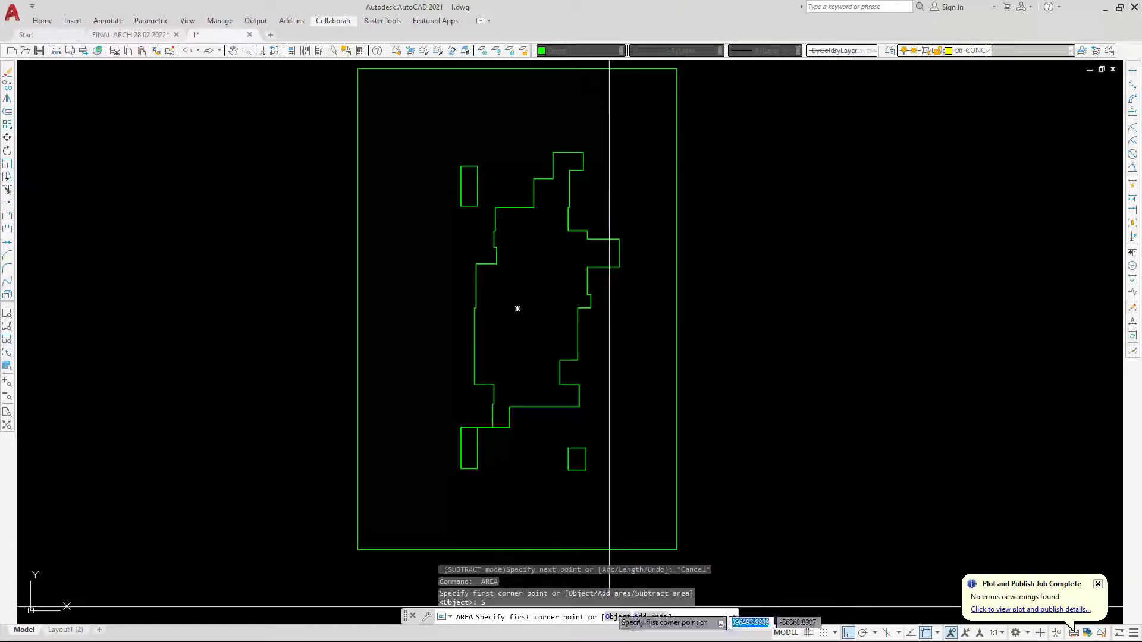
pyautogui.click(616, 618)
pyautogui.click(580, 468)
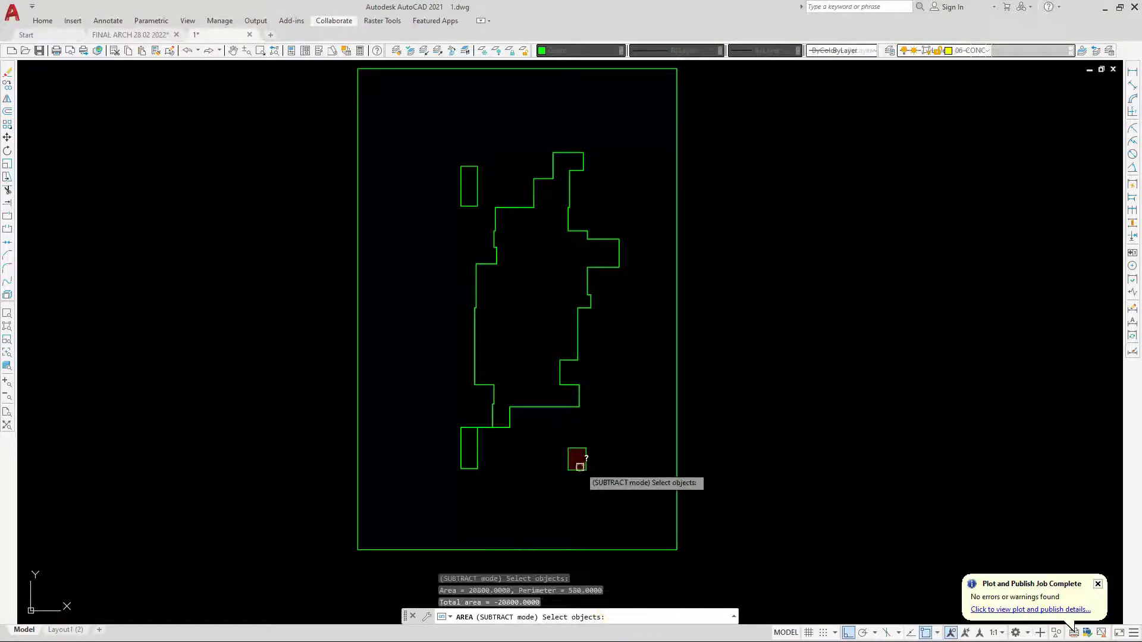
pyautogui.click(550, 407)
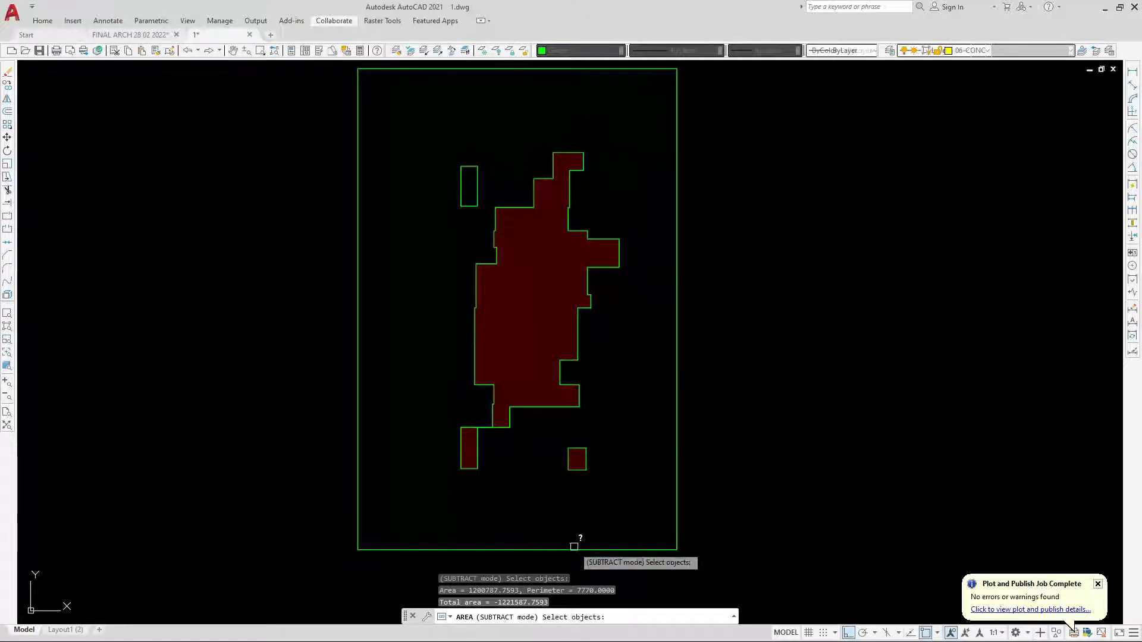
pyautogui.press('Return')
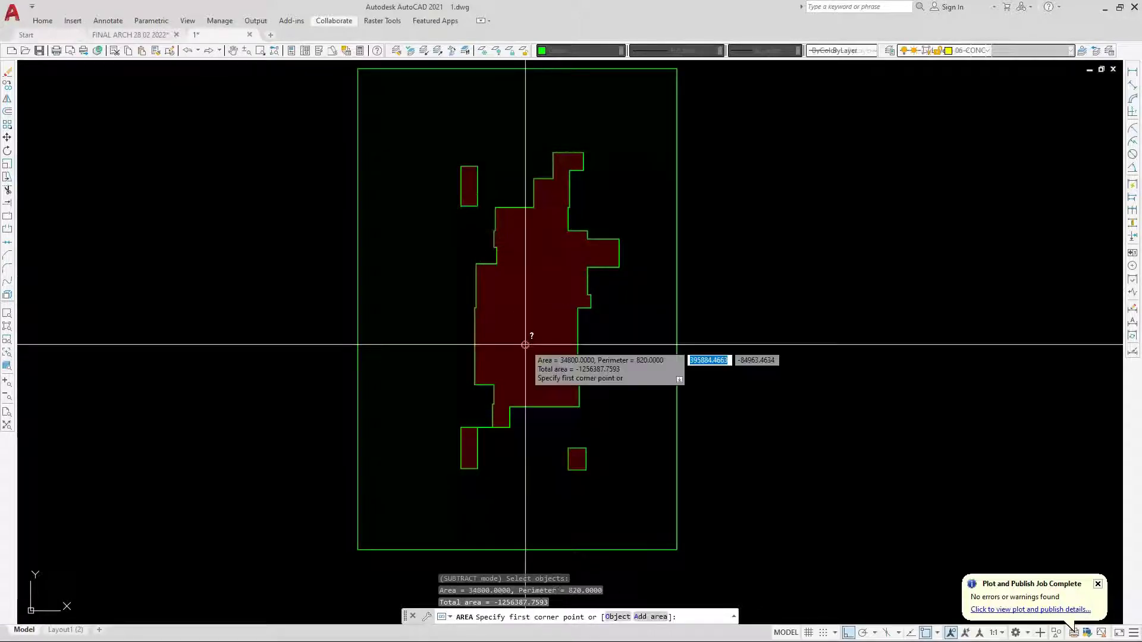
pyautogui.click(537, 497)
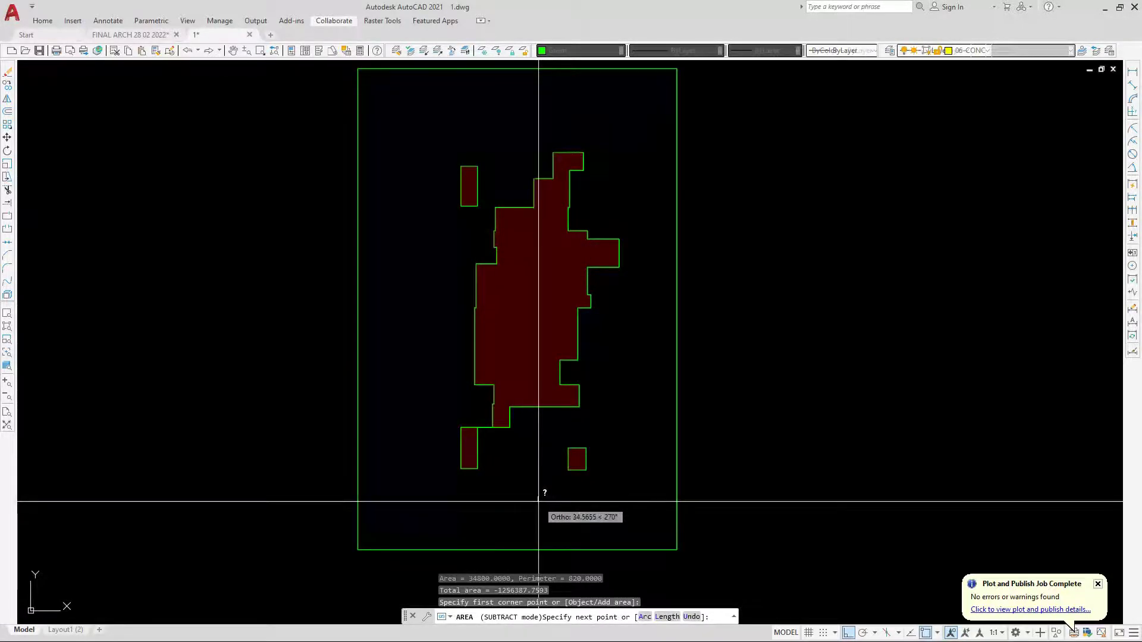
pyautogui.press('Escape')
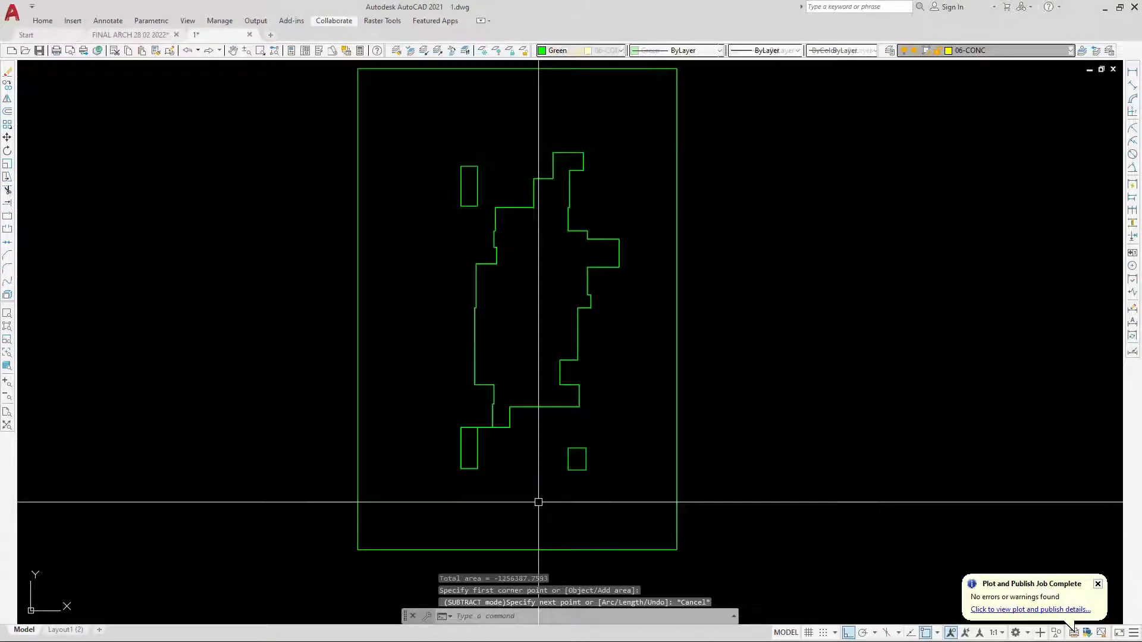
# Measure the area of the smaller separate shaft rectangle with the Area command's Object option.
pyautogui.press('Return')
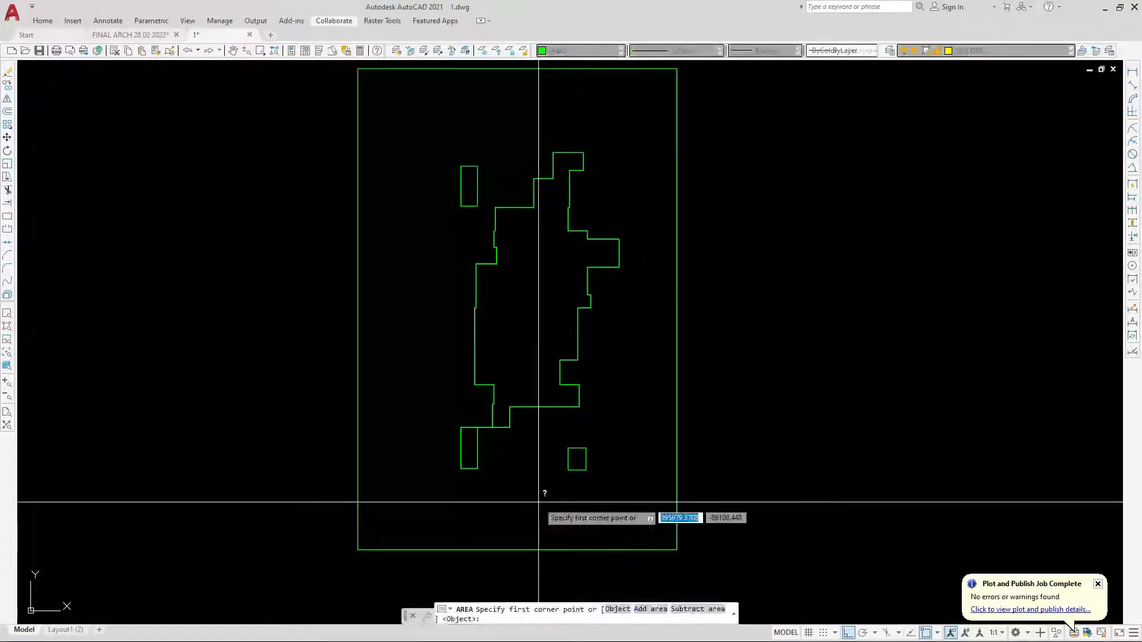
pyautogui.write('o')
pyautogui.press('Return')
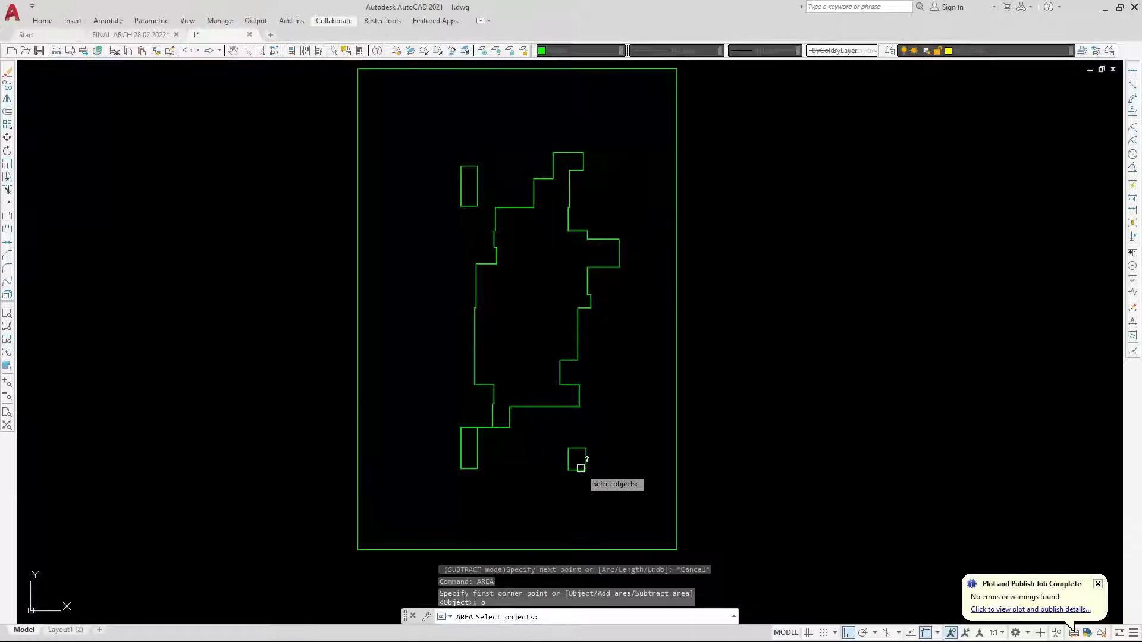
pyautogui.click(581, 468)
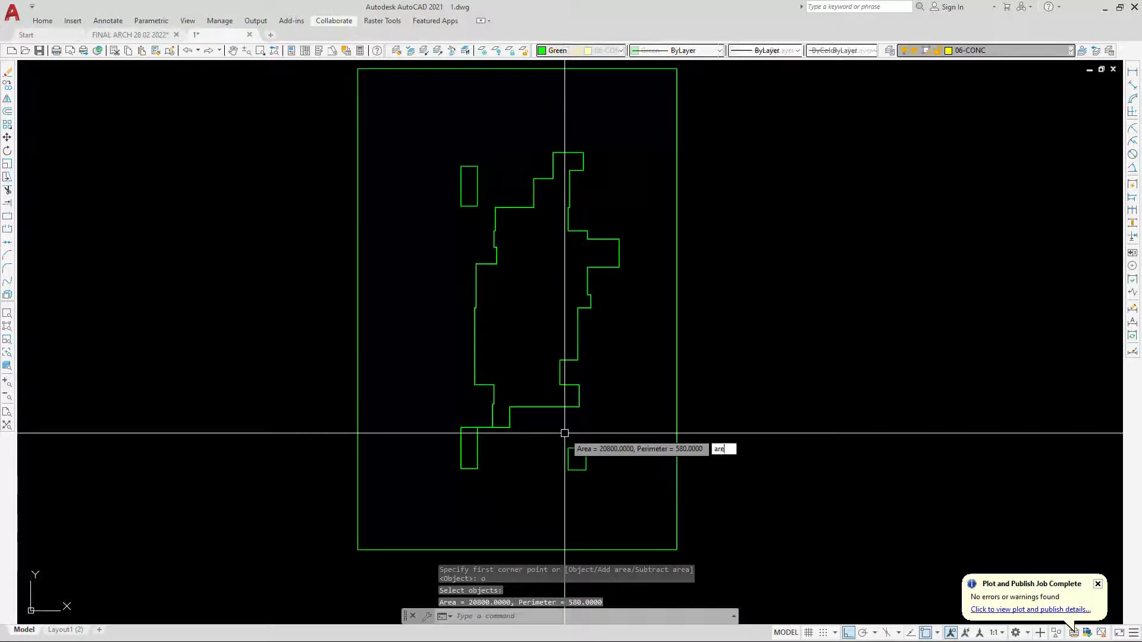
# Measure the combined area of the two separate shaft rectangles and the common-area outline as objects in the Area command's Add mode.
pyautogui.press('Return')
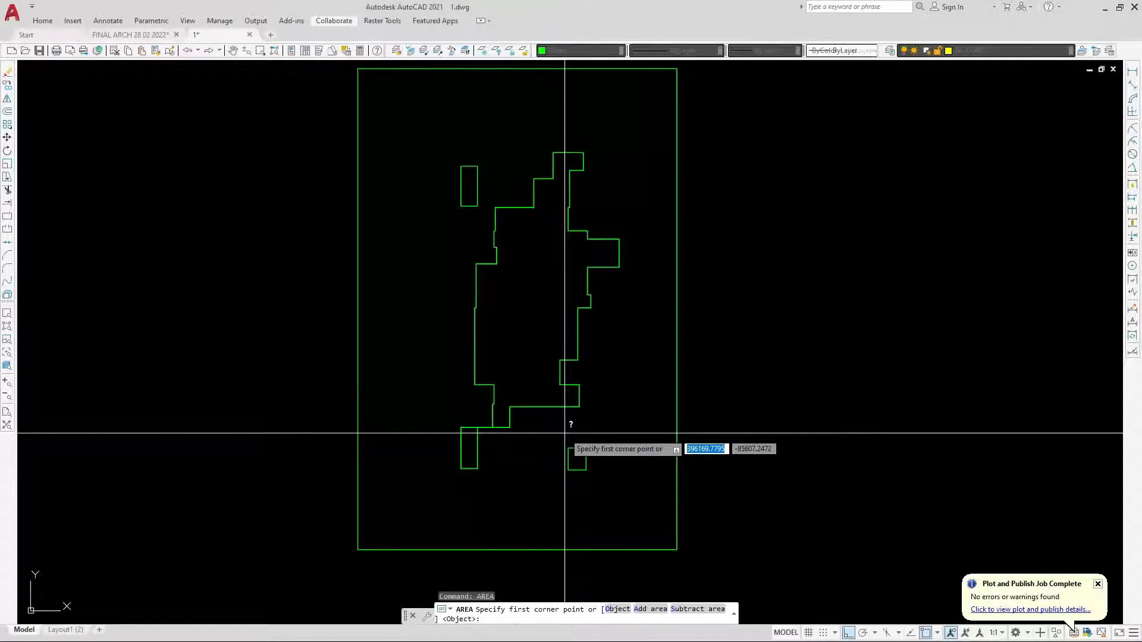
pyautogui.write('a')
pyautogui.press('Return')
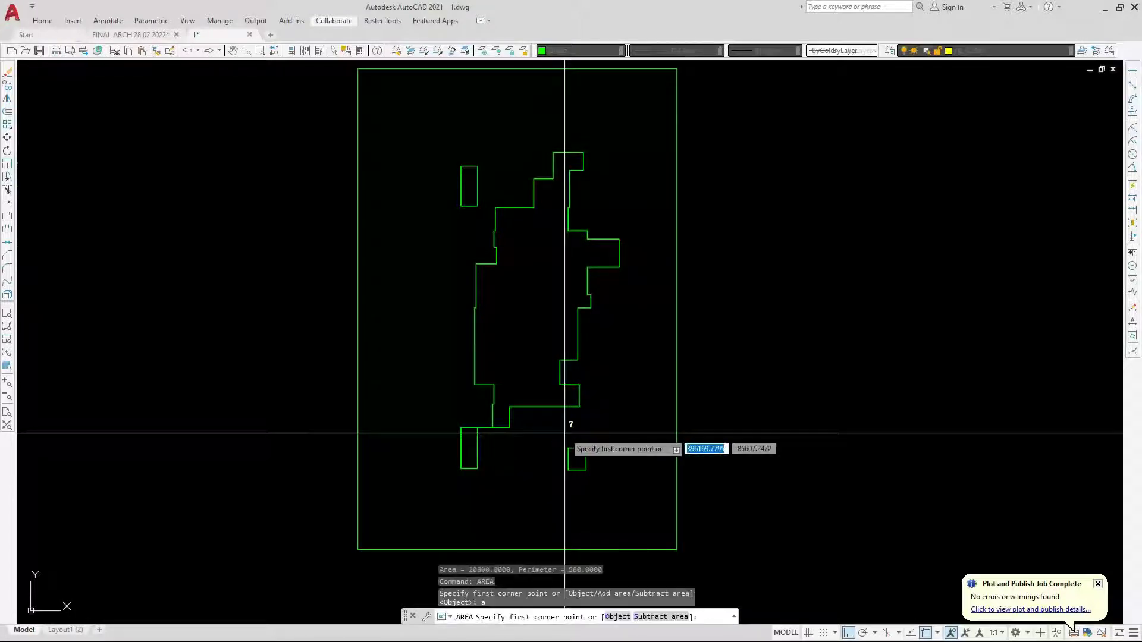
pyautogui.write('o')
pyautogui.press('Return')
pyautogui.click(572, 448)
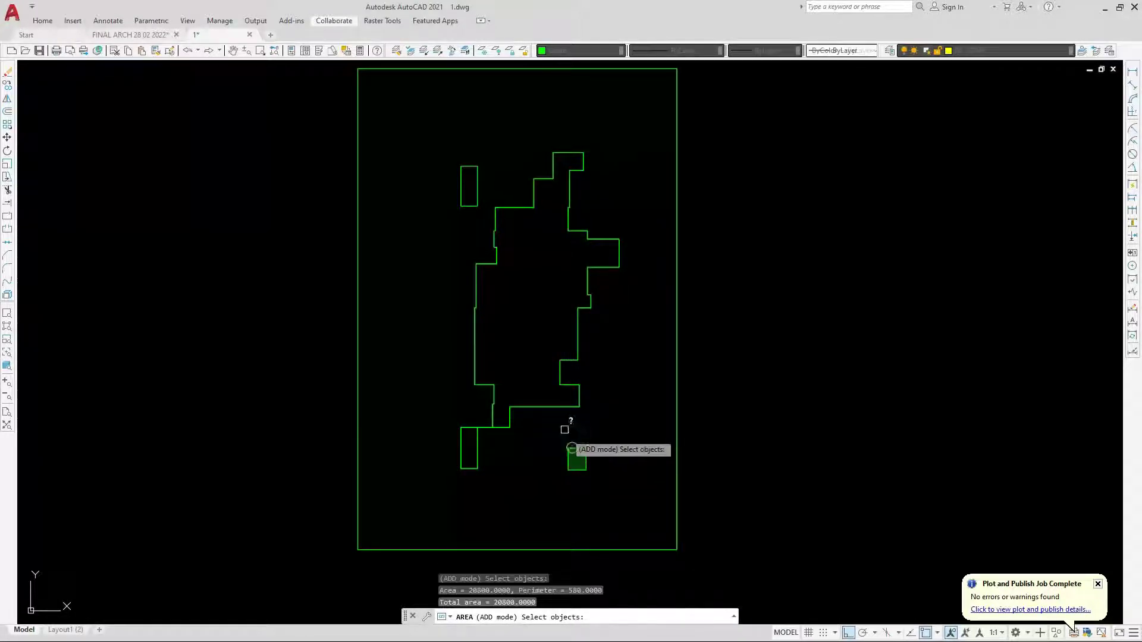
pyautogui.click(555, 408)
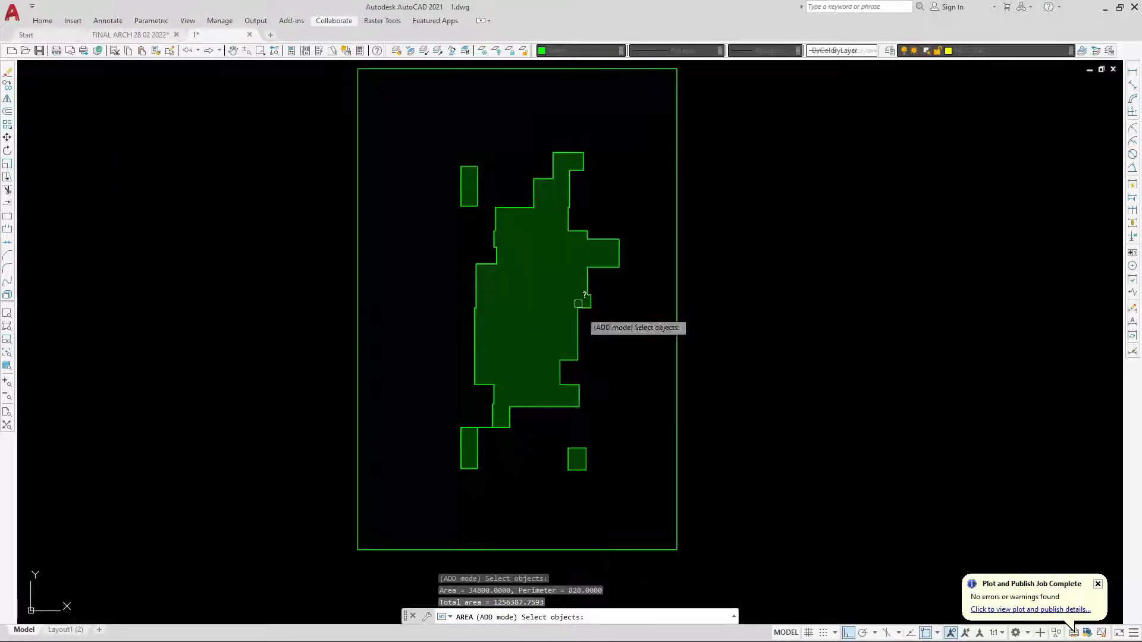
pyautogui.press('Escape')
# Measure the area of the copied exterior rectangle again using the Area command's Object option.
pyautogui.scroll(-1, 444, 338)
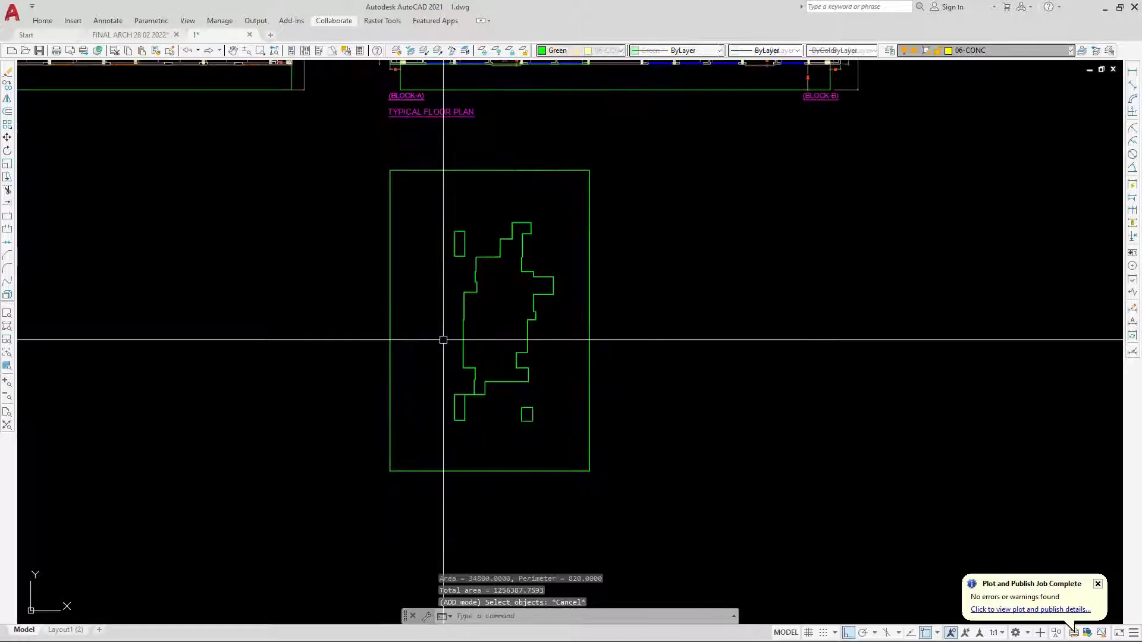
pyautogui.write('area')
pyautogui.press('Return')
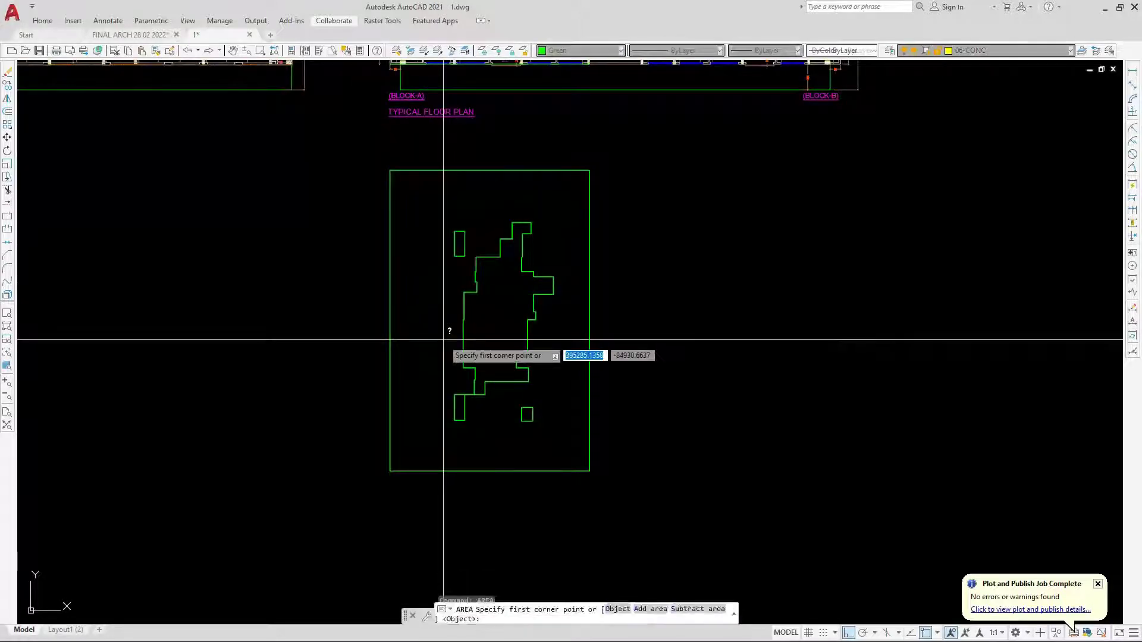
pyautogui.write('o')
pyautogui.press('Return')
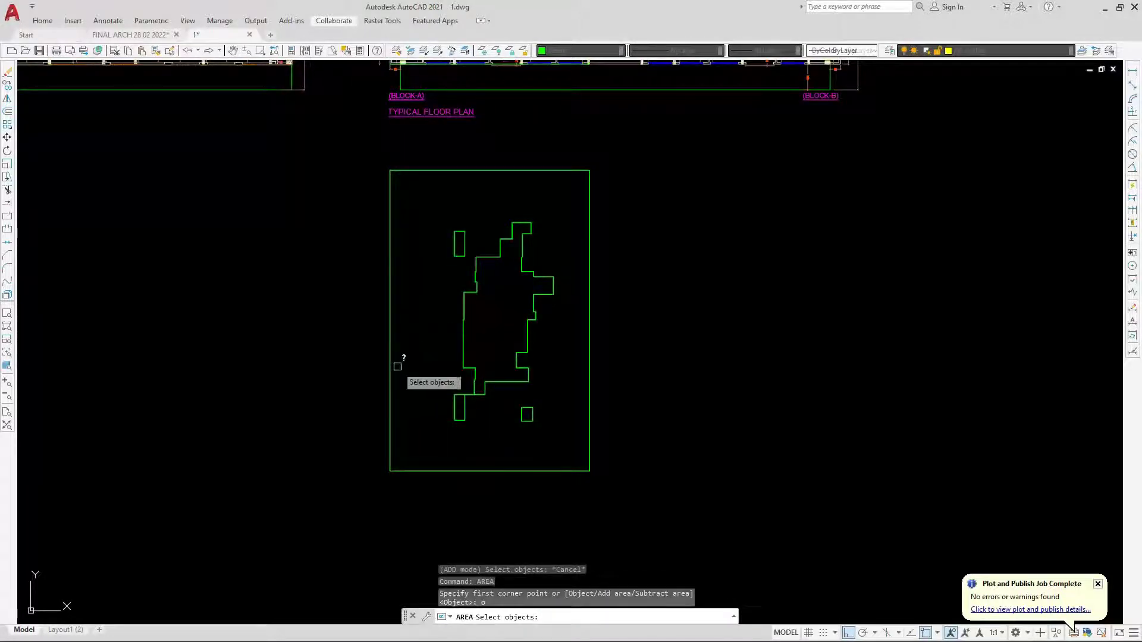
pyautogui.click(393, 369)
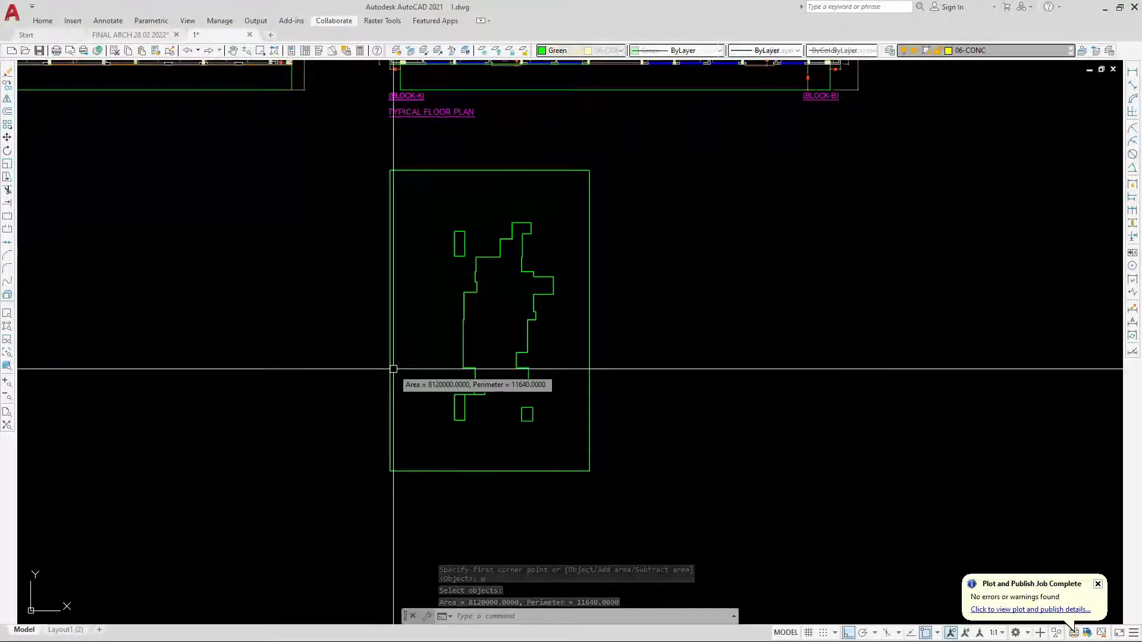
pyautogui.press('Escape')
# Begin another combined measurement in the Area command's Add mode by picking the common-area outline as an object.
pyautogui.write('a')
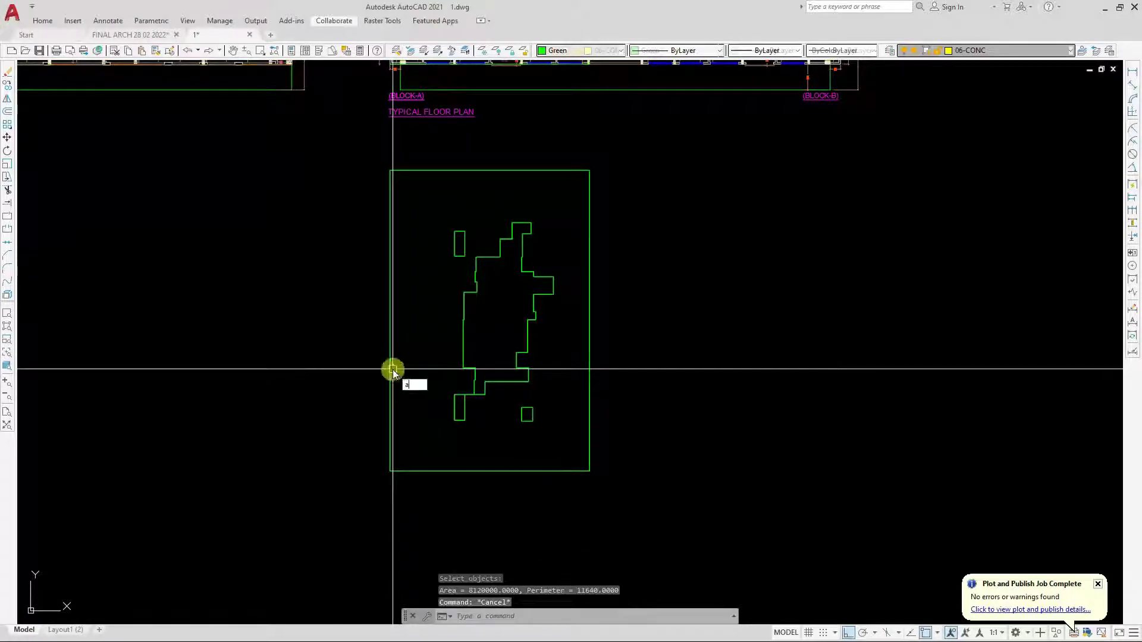
pyautogui.write('rea')
pyautogui.press('Return')
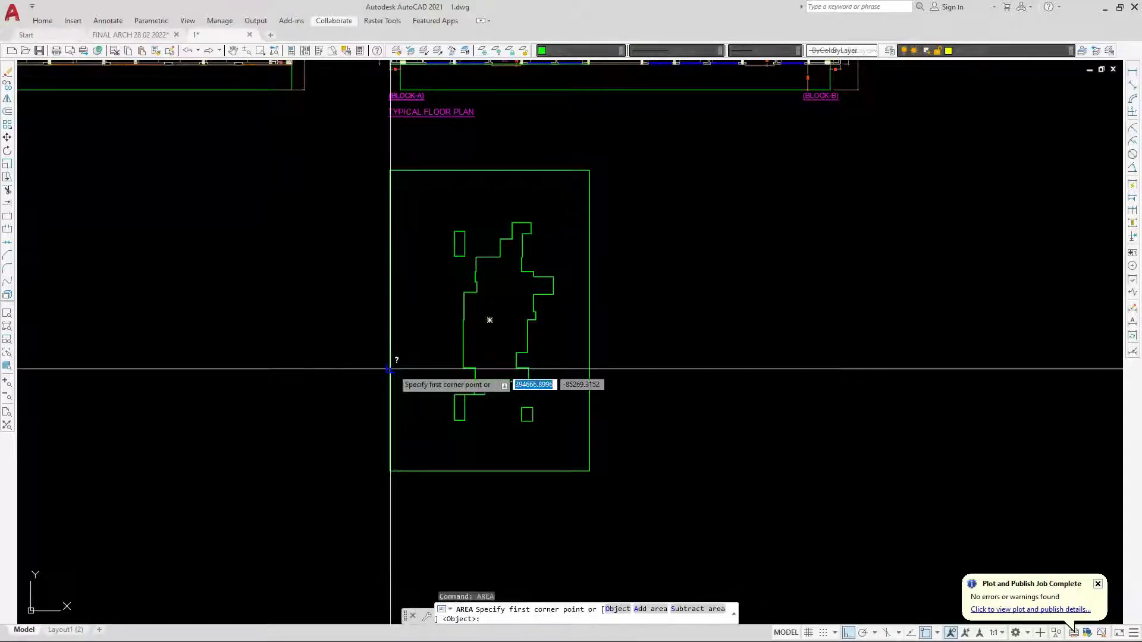
pyautogui.write('o')
pyautogui.press('Return')
pyautogui.click(470, 394)
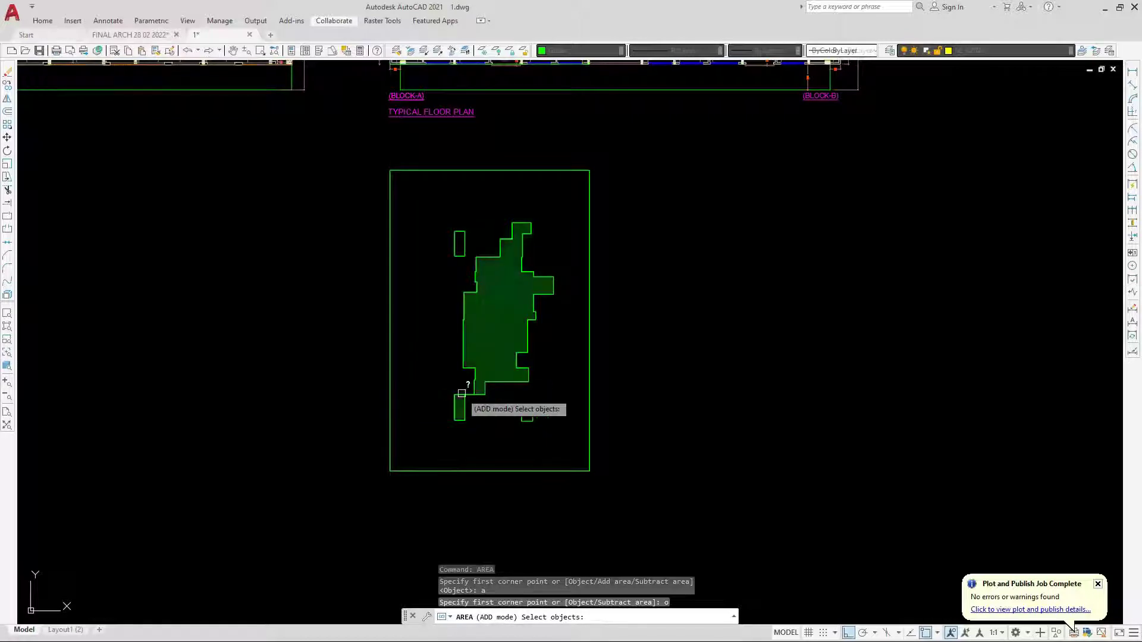
# Add the upper-left and lower-right small rectangles to the running area measurement of the outline below the typical floor plan.
pyautogui.click(455, 252)
pyautogui.click(519, 410)
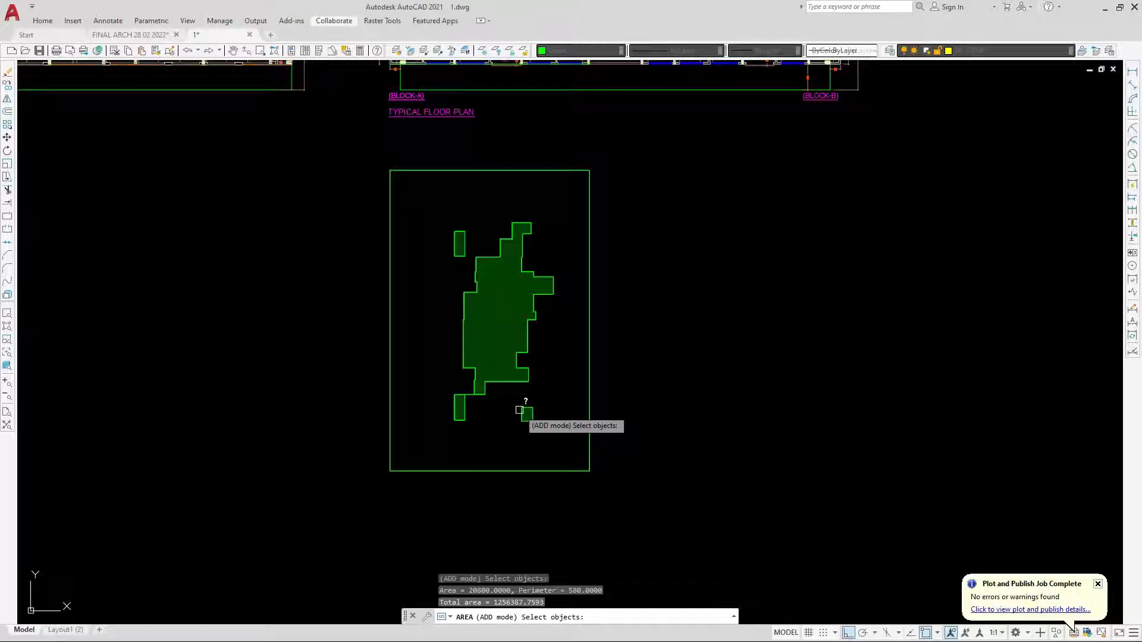
pyautogui.scroll(4, 516, 408)
pyautogui.press('Escape')
pyautogui.scroll(-4, 510, 438)
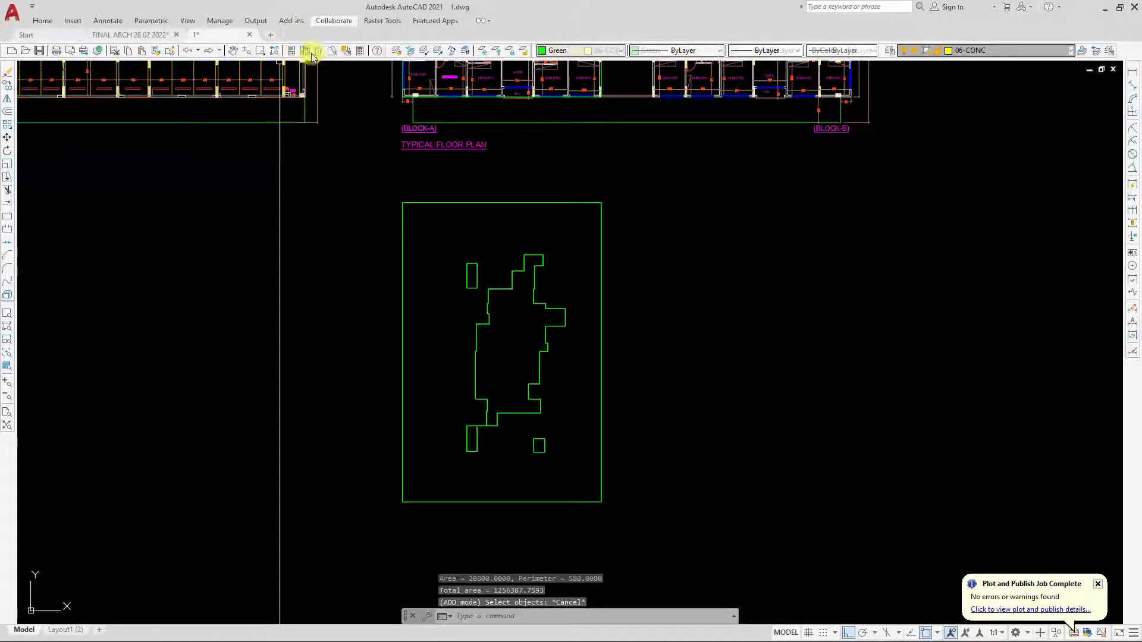
# Open the QuickCalc calculator and enter 812 as the number to subtract from.
pyautogui.click(291, 51)
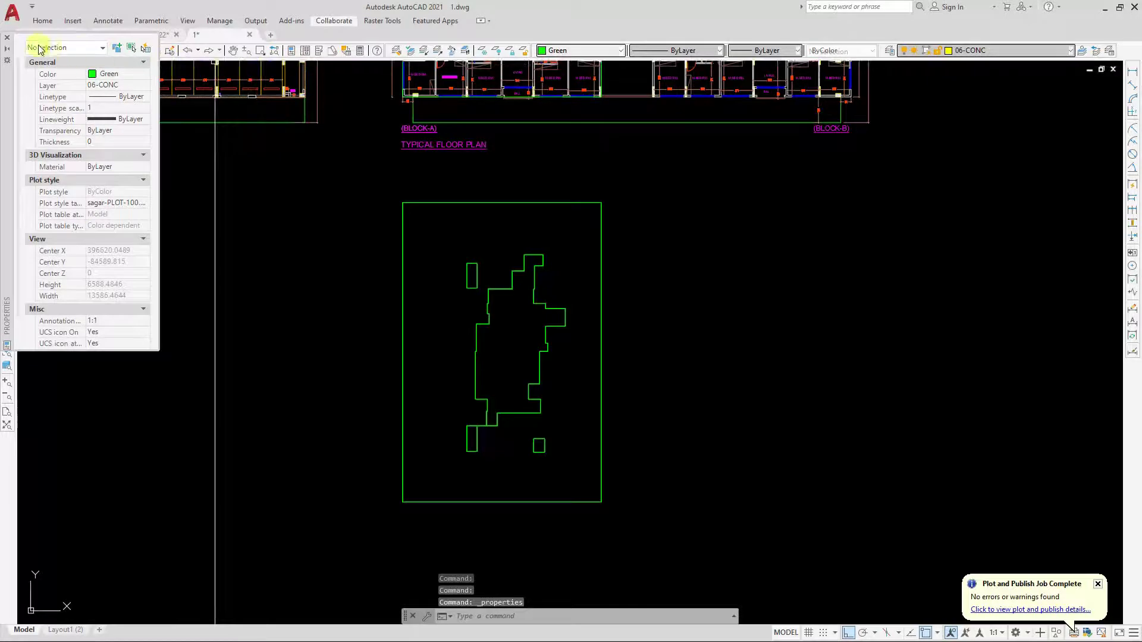
pyautogui.click(8, 40)
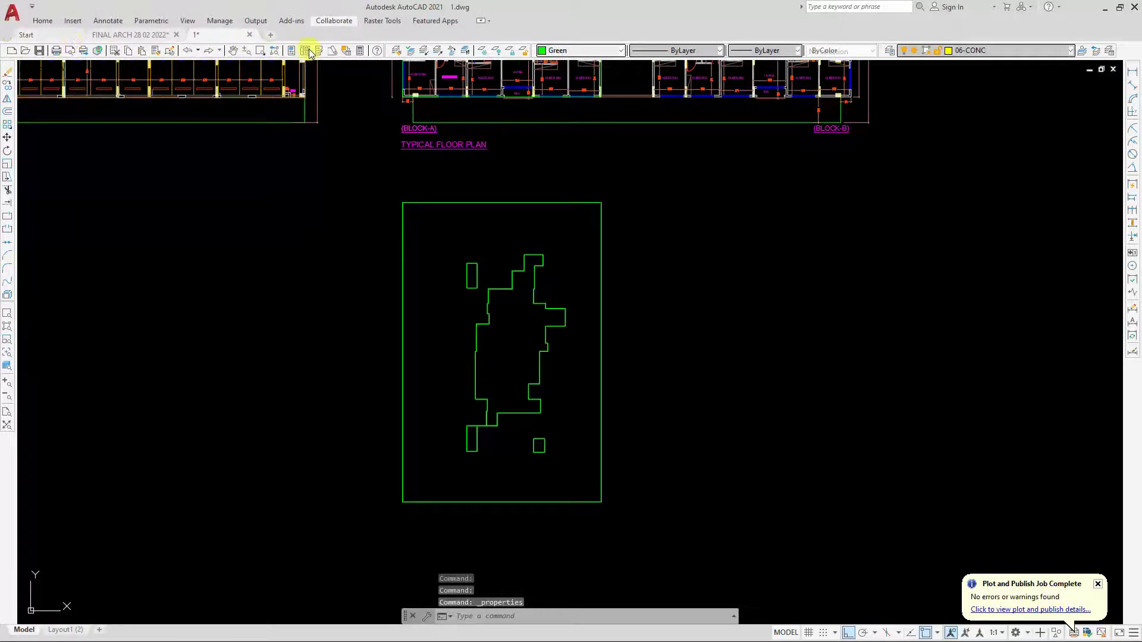
pyautogui.click(359, 52)
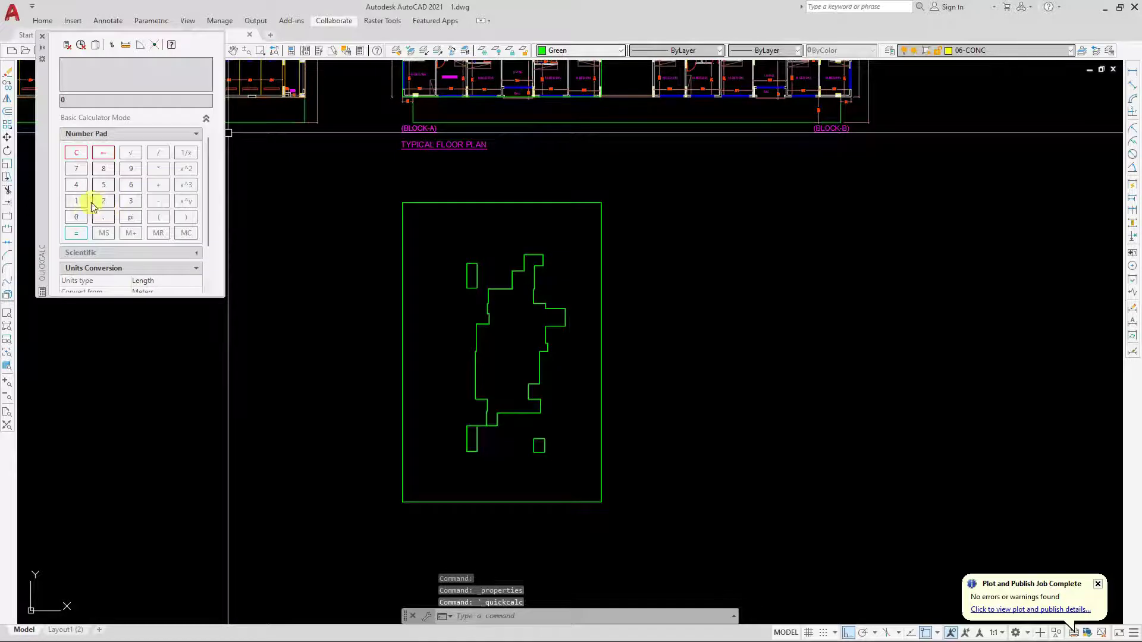
pyautogui.click(104, 169)
pyautogui.click(77, 201)
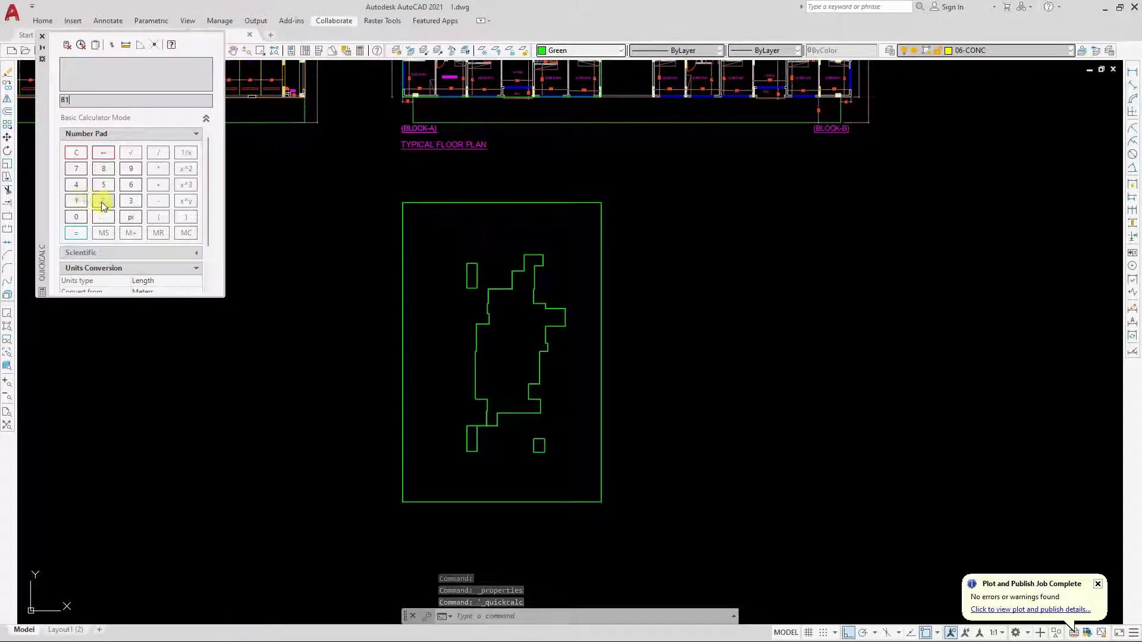
pyautogui.click(103, 203)
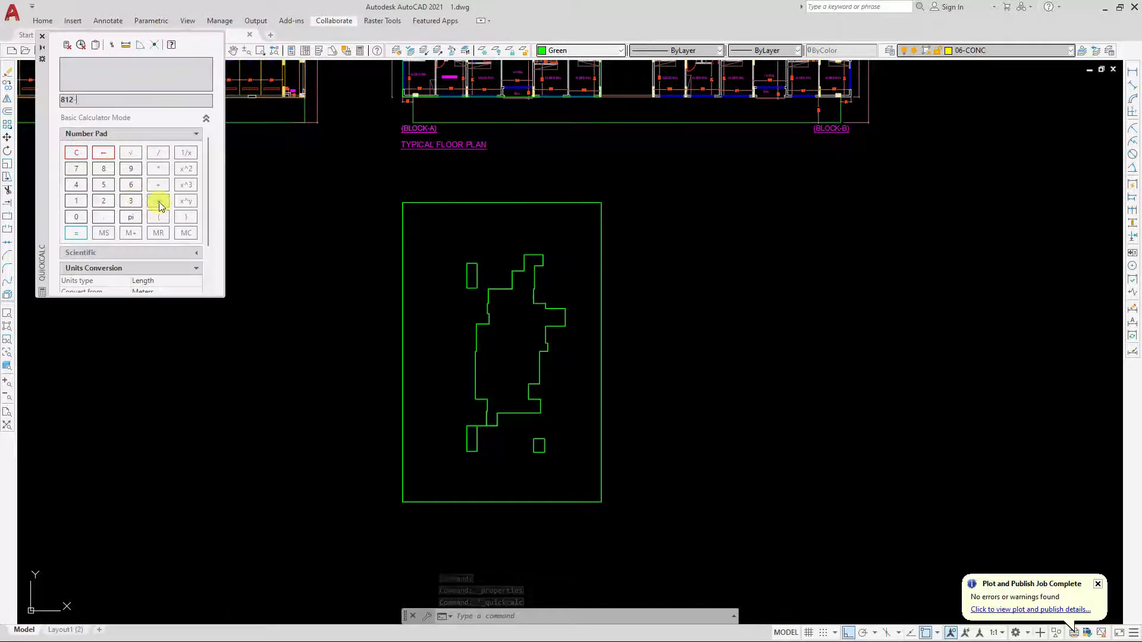
# Remeasure the combined area of the stepped outline and its small rectangles in Add mode, and subtract 125.63 from 812 in the calculator.
pyautogui.click(439, 303)
pyautogui.write('area')
pyautogui.press('Return')
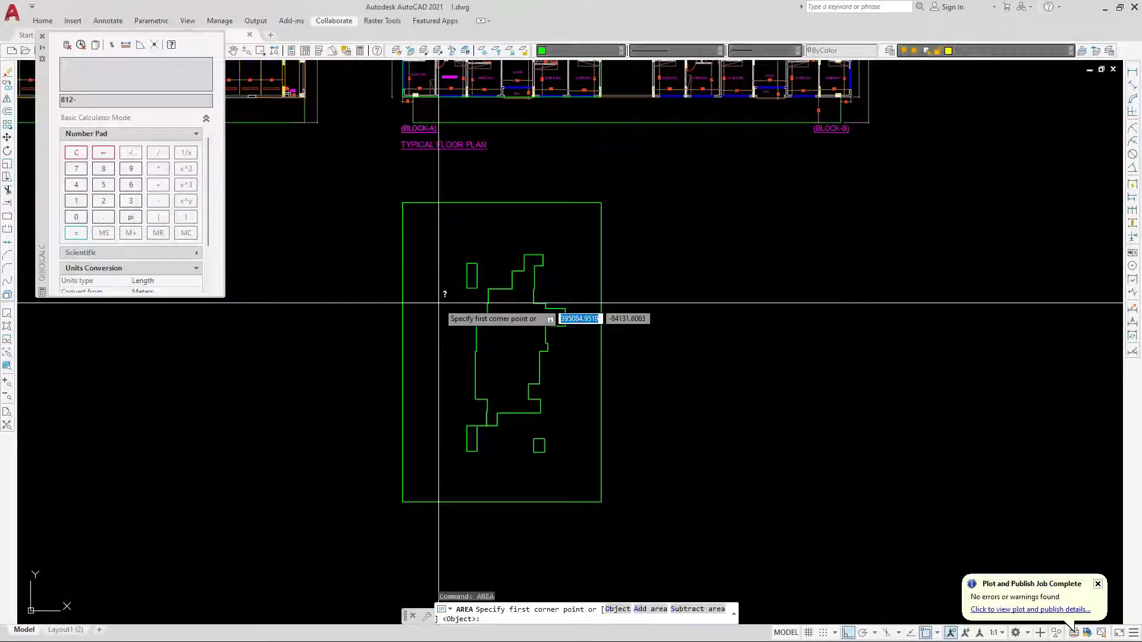
pyautogui.write('a')
pyautogui.press('Return')
pyautogui.write('o')
pyautogui.press('Return')
pyautogui.click(476, 333)
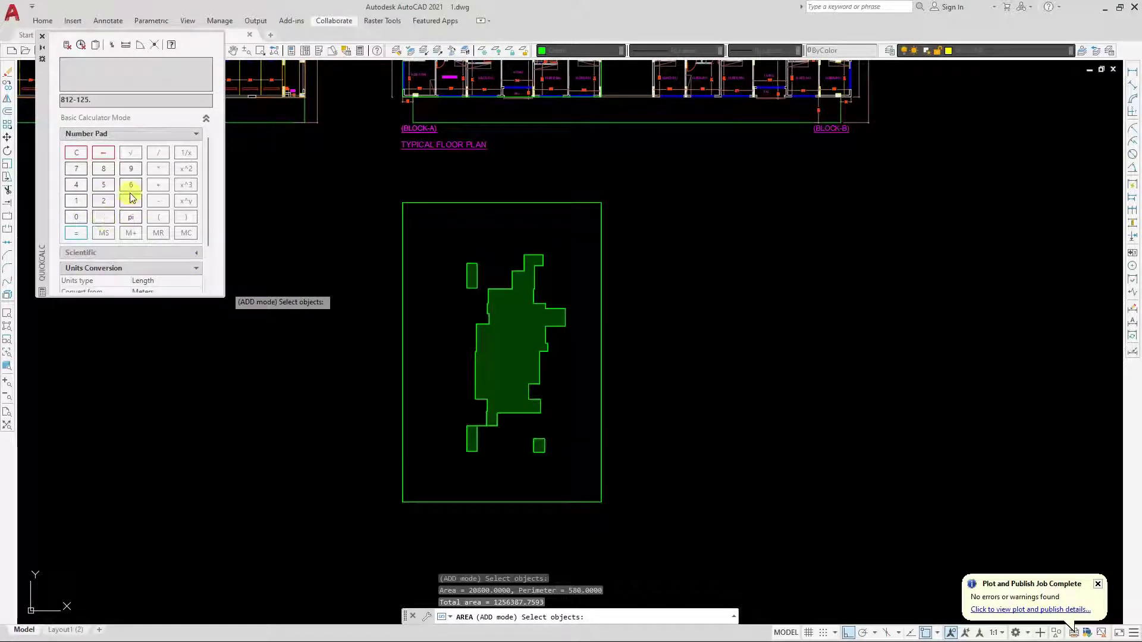
pyautogui.click(80, 236)
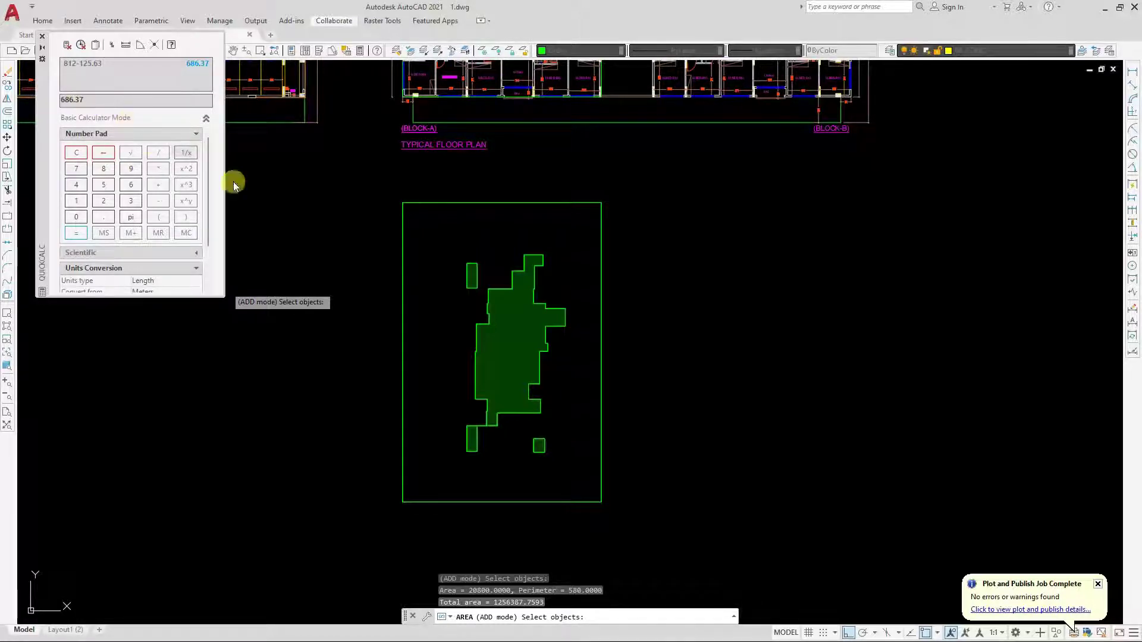
# Check the typical floor count in the proposed building title and multiply the calculator's 686.37 by 5.
pyautogui.scroll(-5, 665, 342)
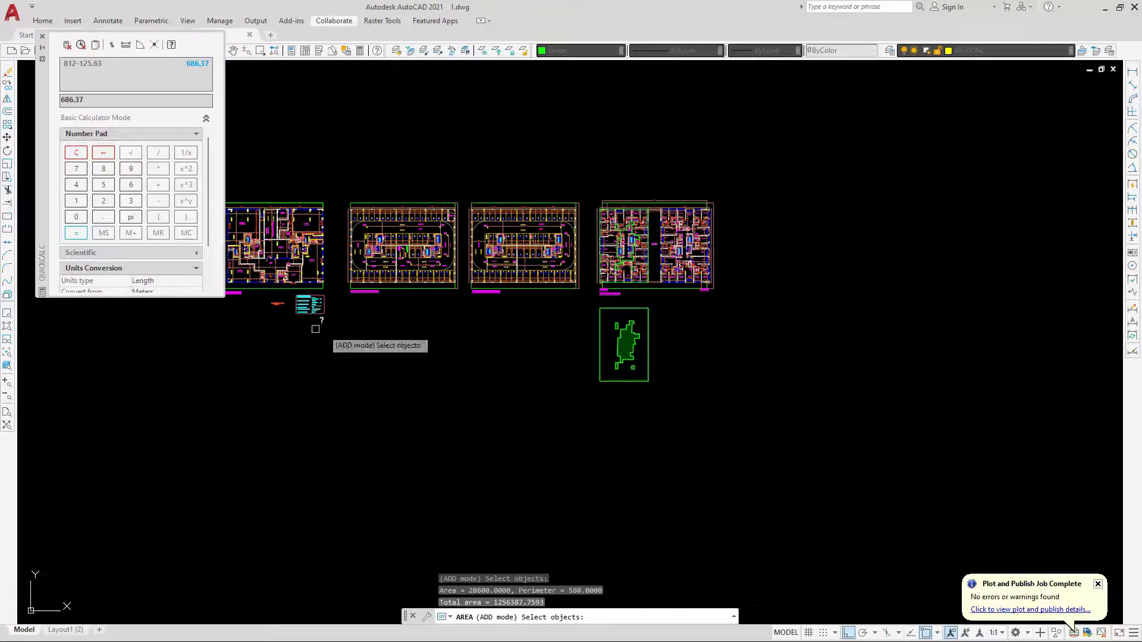
pyautogui.scroll(3, 280, 318)
pyautogui.scroll(3, 274, 256)
pyautogui.scroll(3, 321, 214)
pyautogui.scroll(4, 489, 184)
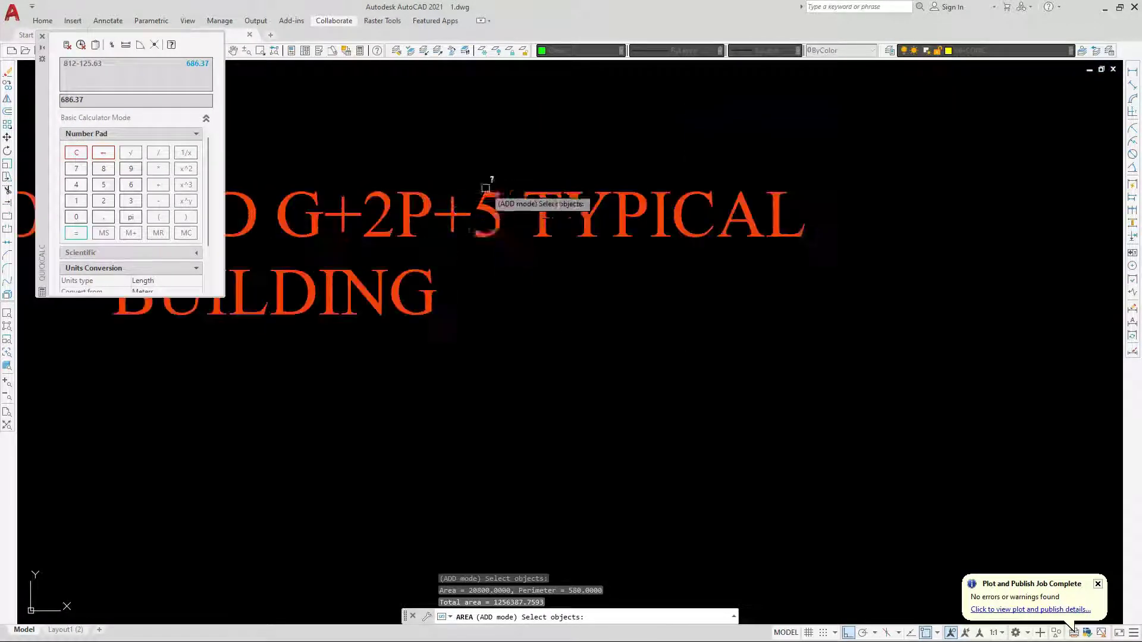
pyautogui.scroll(-3, 499, 235)
pyautogui.scroll(-2, 500, 238)
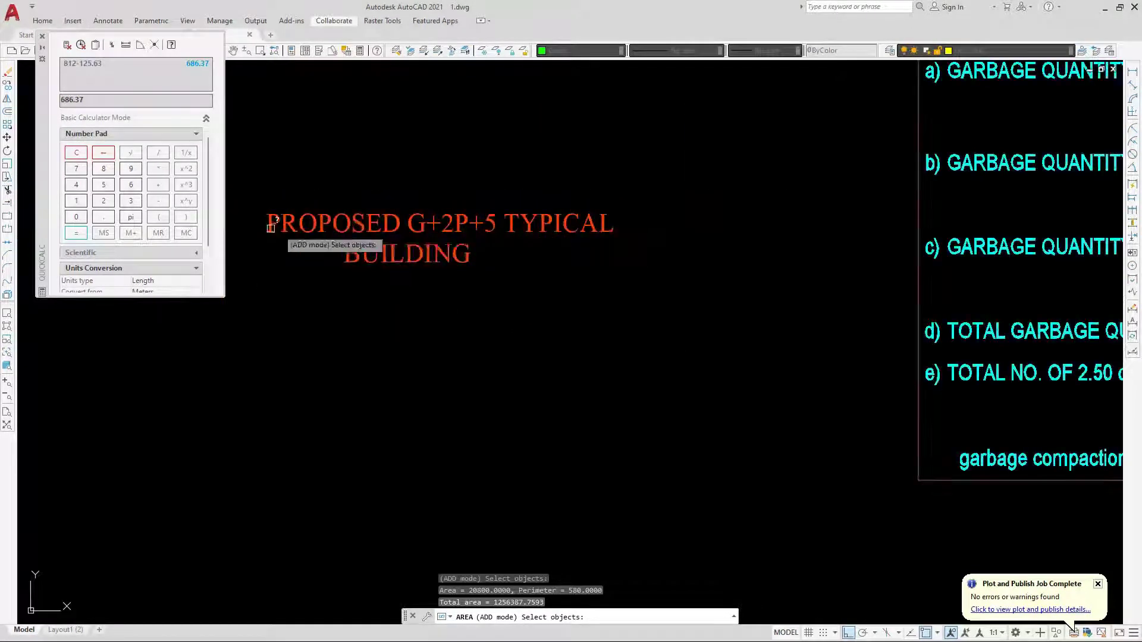
pyautogui.scroll(-2, 331, 285)
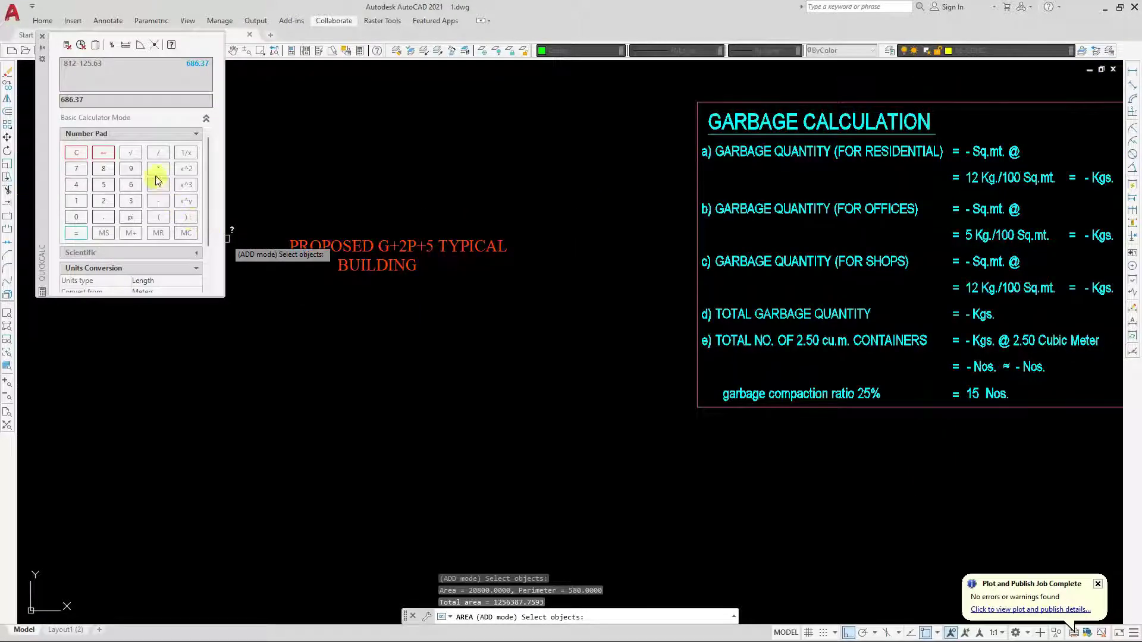
pyautogui.click(76, 232)
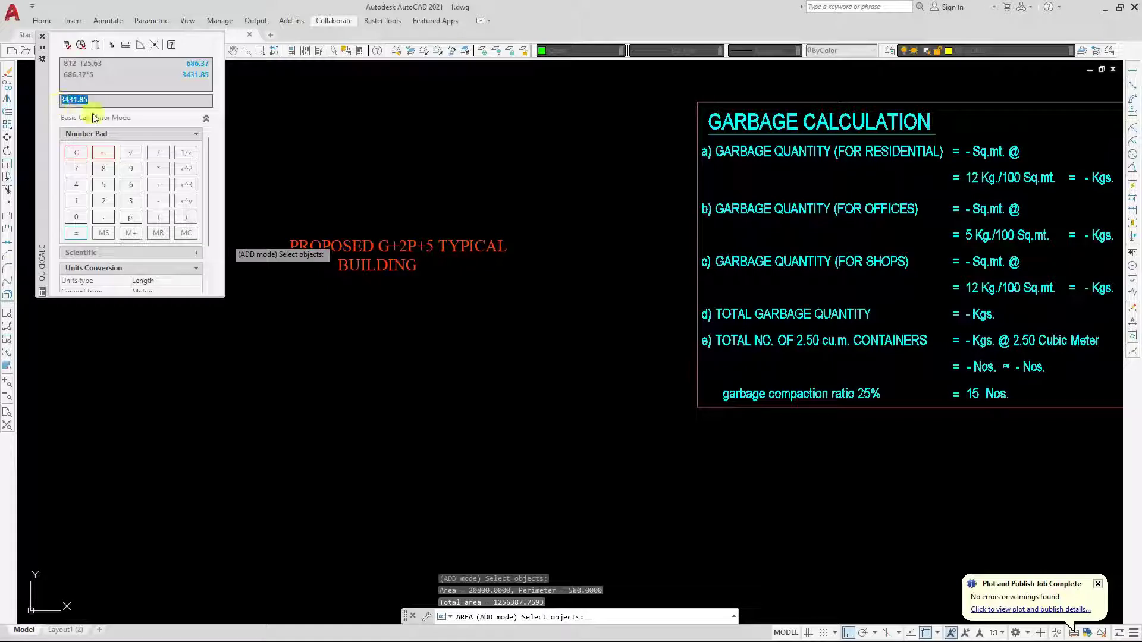
pyautogui.scroll(-1, 200, 192)
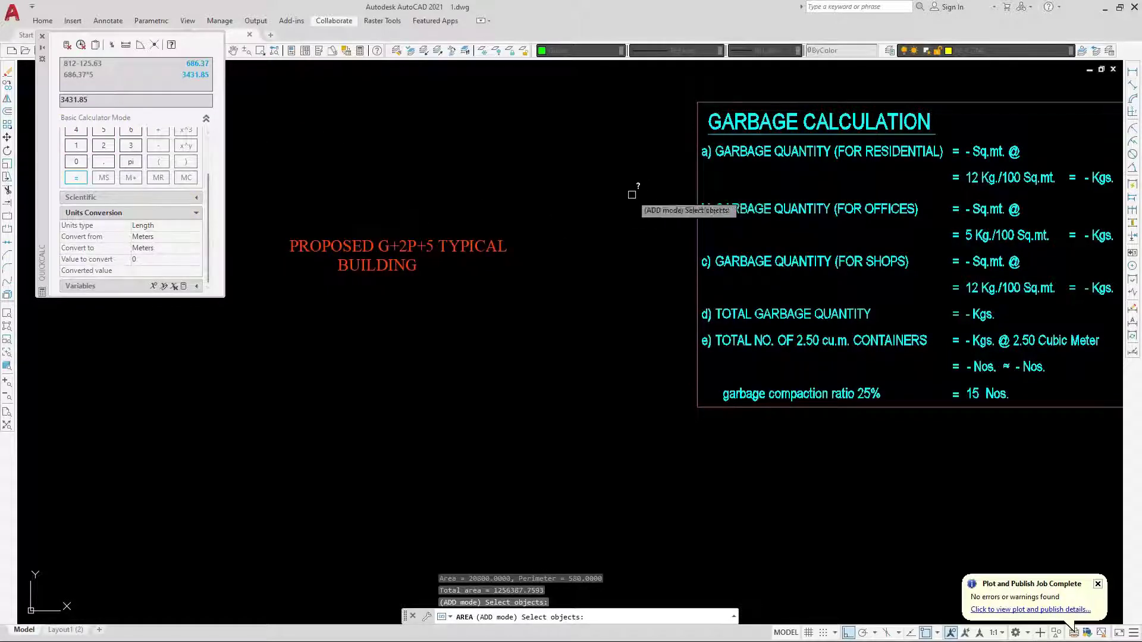
# Enter 3431.85 as the Sq.mt. value for the residential garbage quantity in the Garbage Calculation text.
pyautogui.press('Escape')
pyautogui.scroll(-4, 654, 197)
pyautogui.scroll(9, 675, 191)
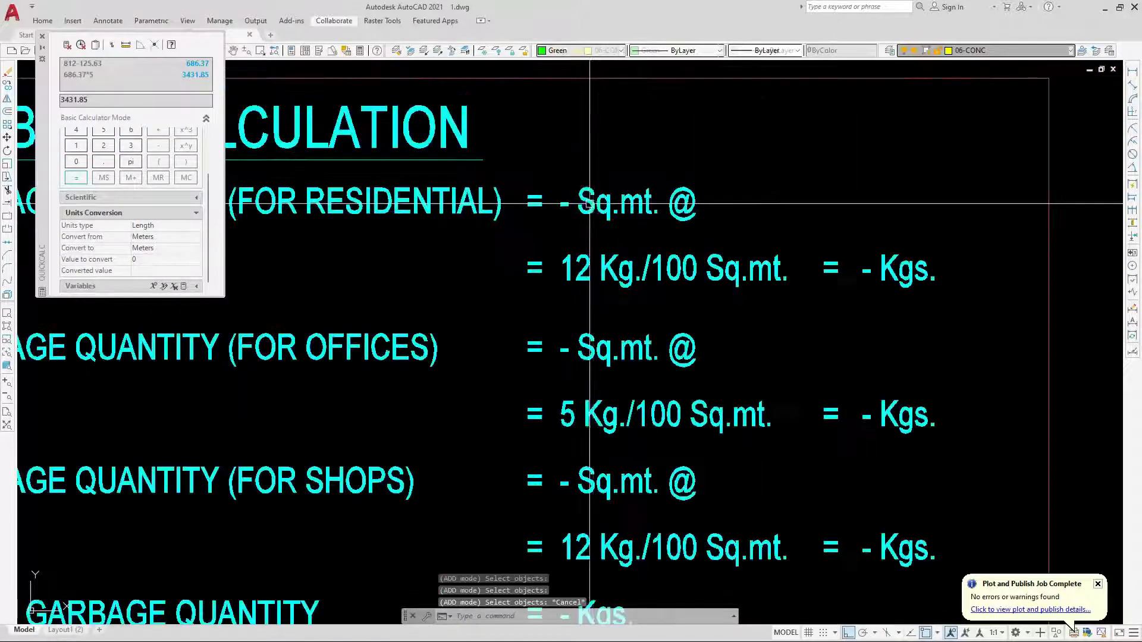
pyautogui.doubleClick(564, 203)
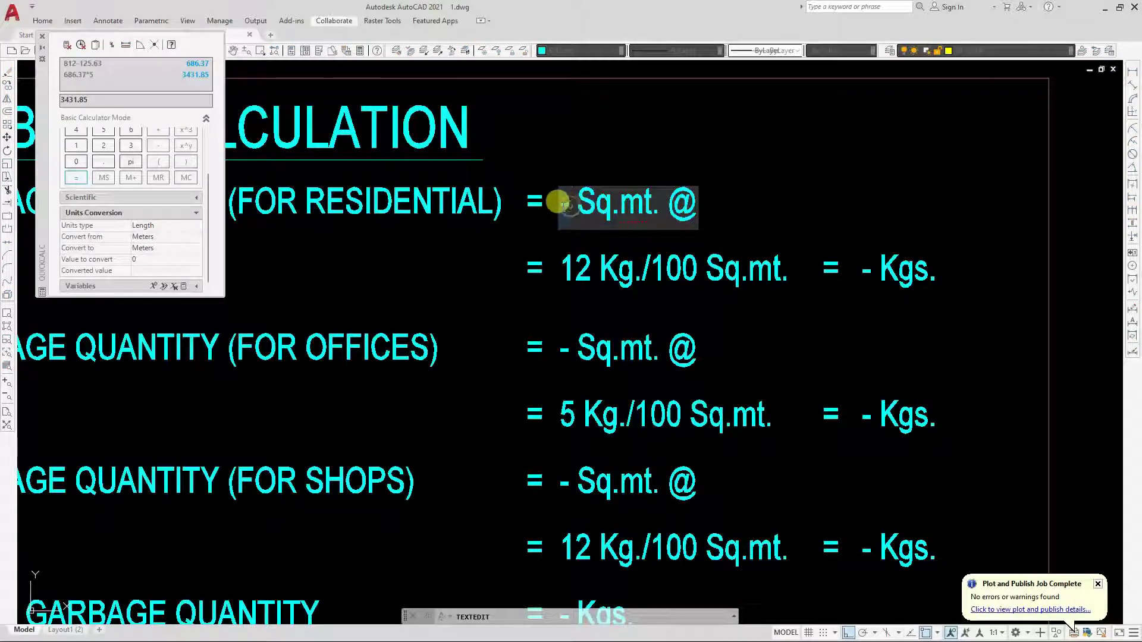
pyautogui.write('3431.85')
pyautogui.click(507, 257)
pyautogui.scroll(-3, 765, 260)
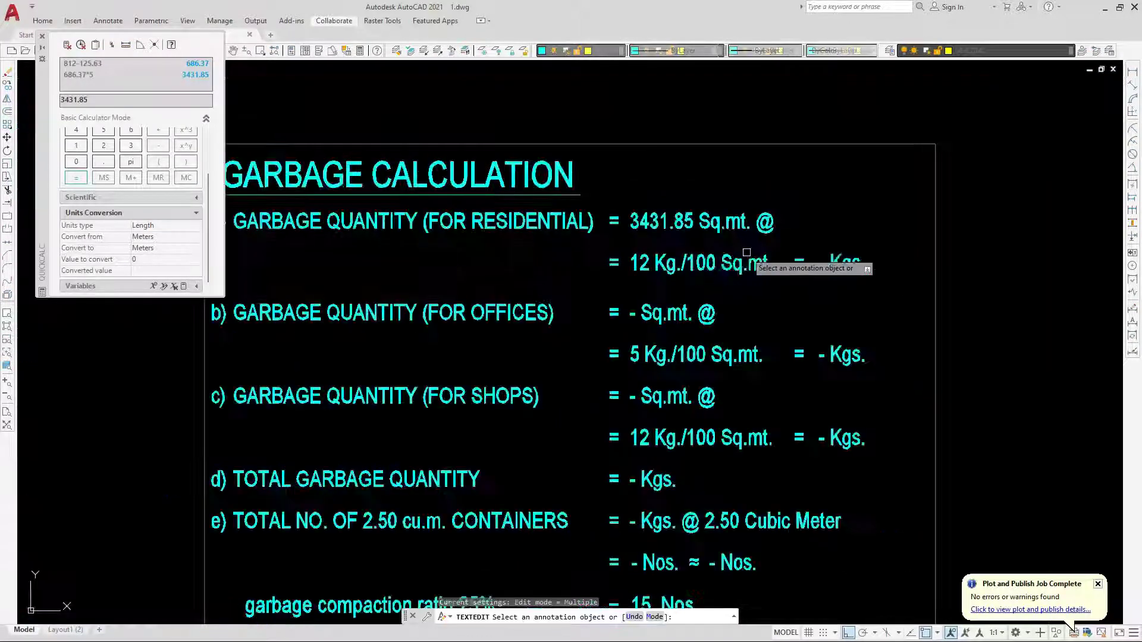
pyautogui.scroll(4, 662, 235)
pyautogui.scroll(-4, 662, 234)
pyautogui.scroll(2, 393, 245)
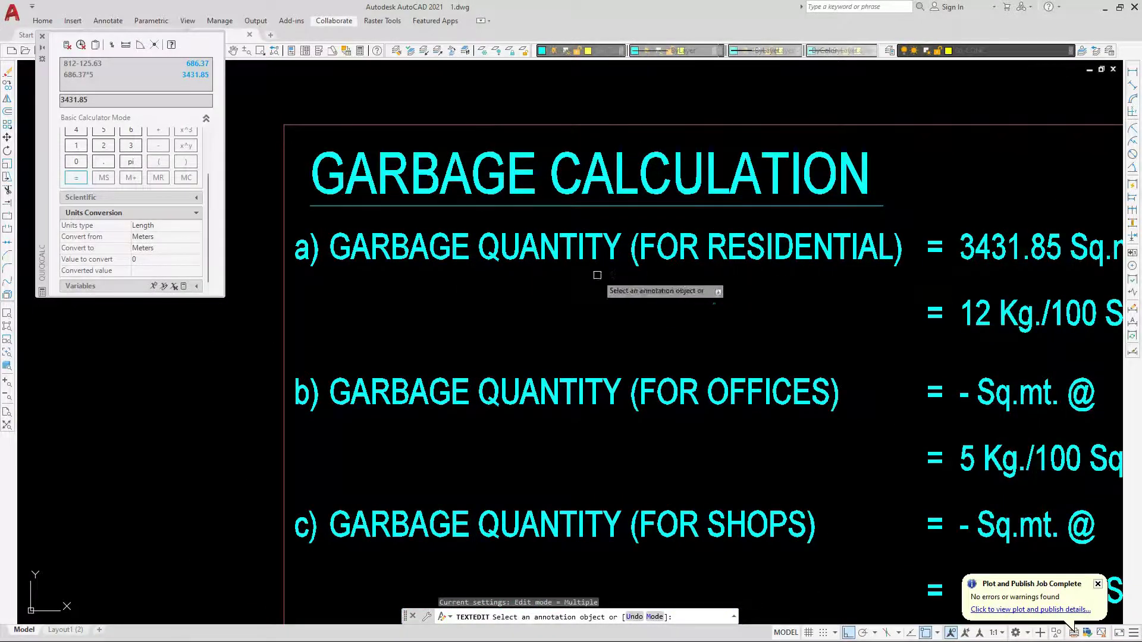
pyautogui.press('Escape')
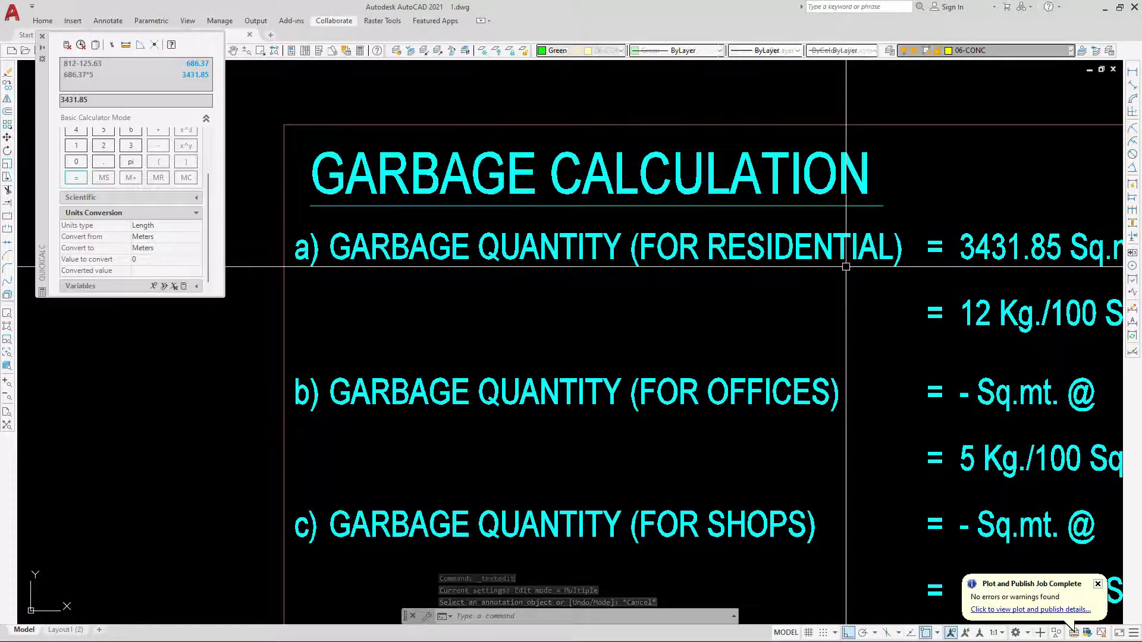
# Examine Block A and Block B on the typical floor plan against the residential area in the Garbage Calculation.
pyautogui.scroll(-4, 744, 291)
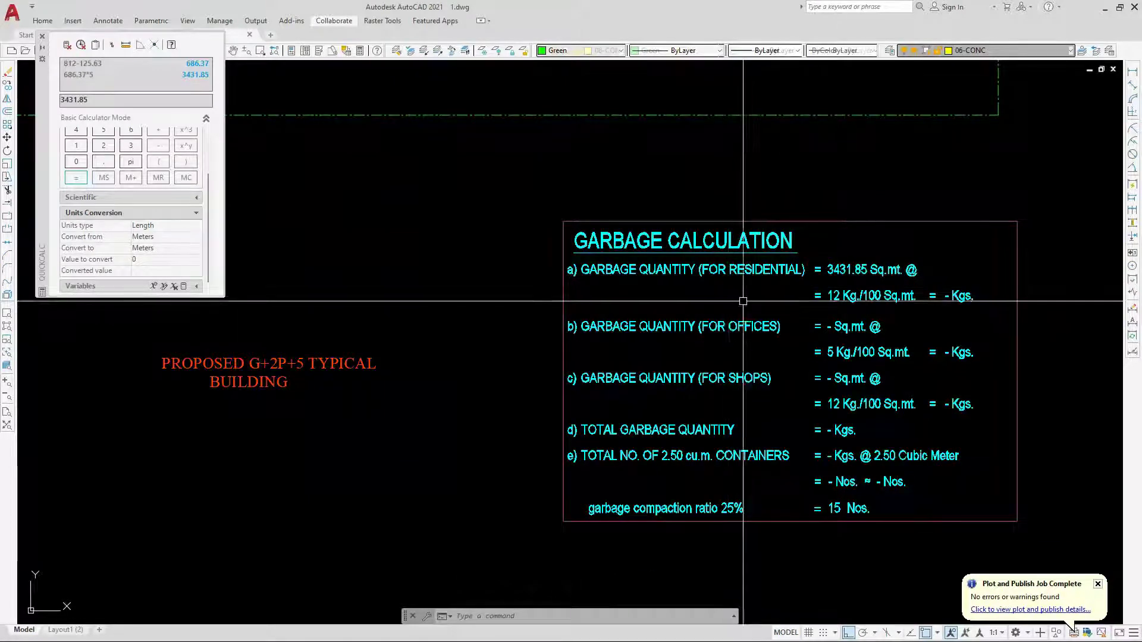
pyautogui.scroll(5, 743, 301)
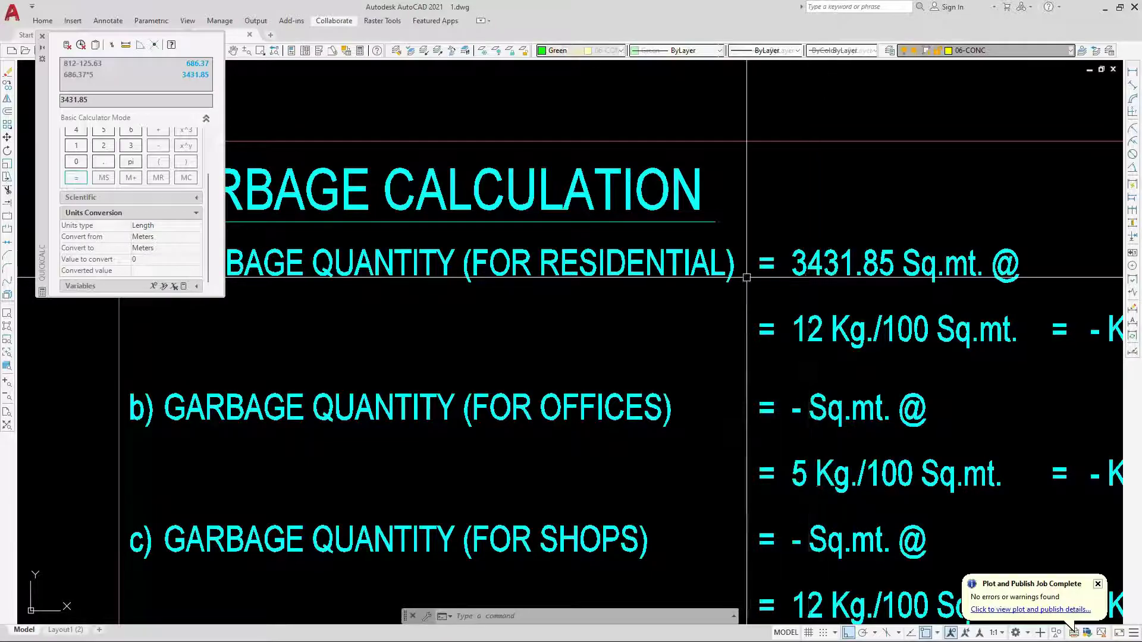
pyautogui.scroll(-6, 746, 277)
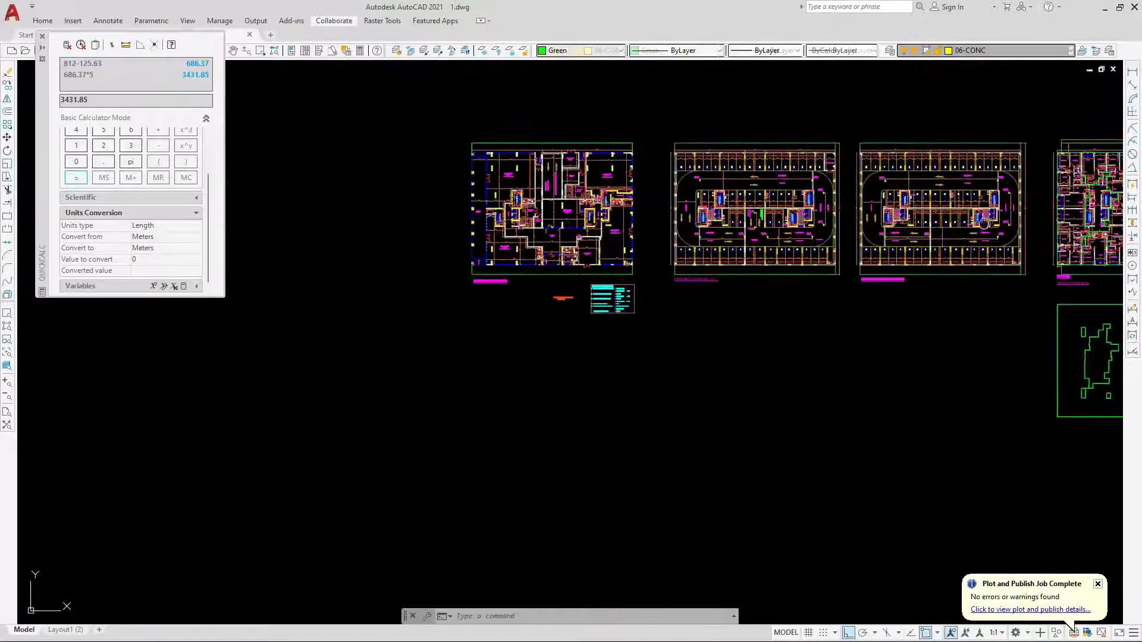
pyautogui.moveTo(1130, 238); pyautogui.dragTo(757, 255, button='middle')
pyautogui.scroll(4, 736, 224)
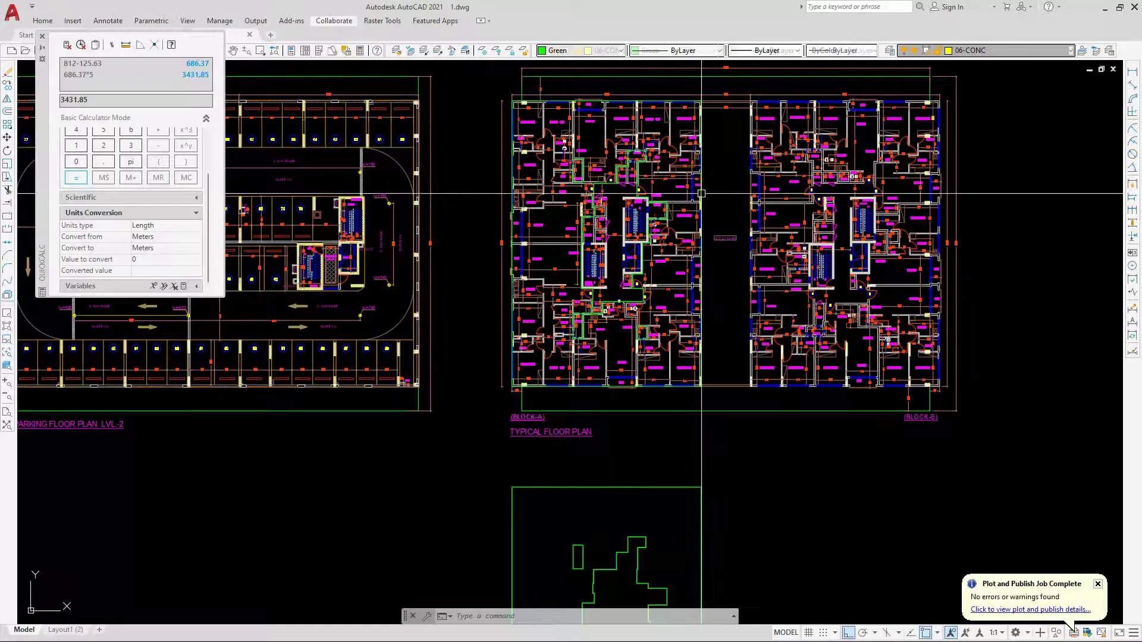
pyautogui.scroll(2, 929, 213)
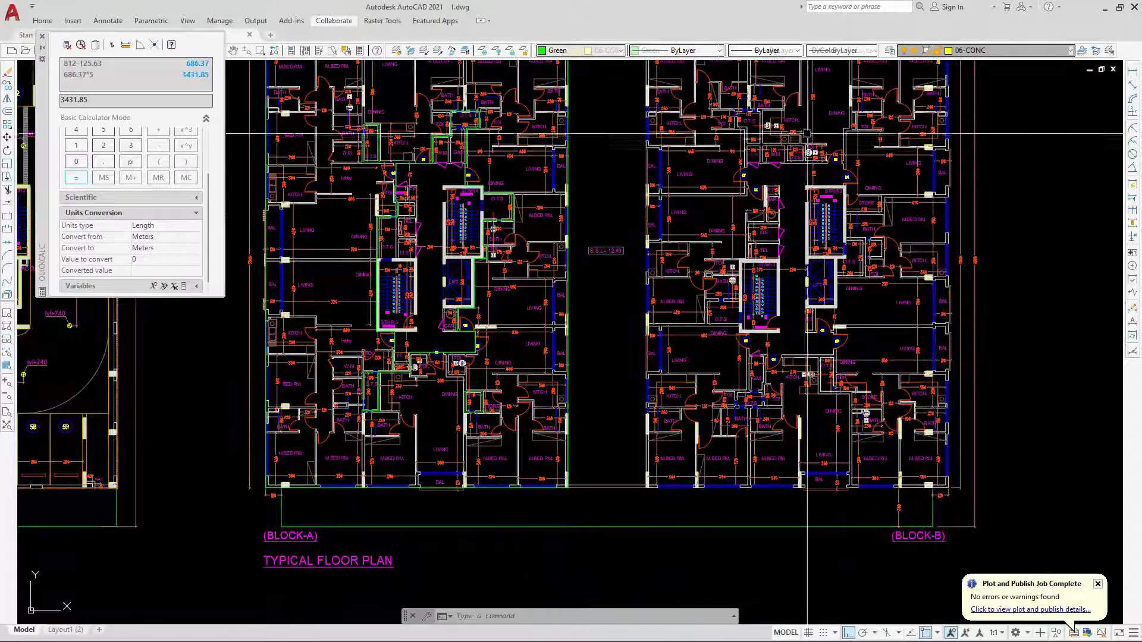
pyautogui.scroll(-6, 714, 373)
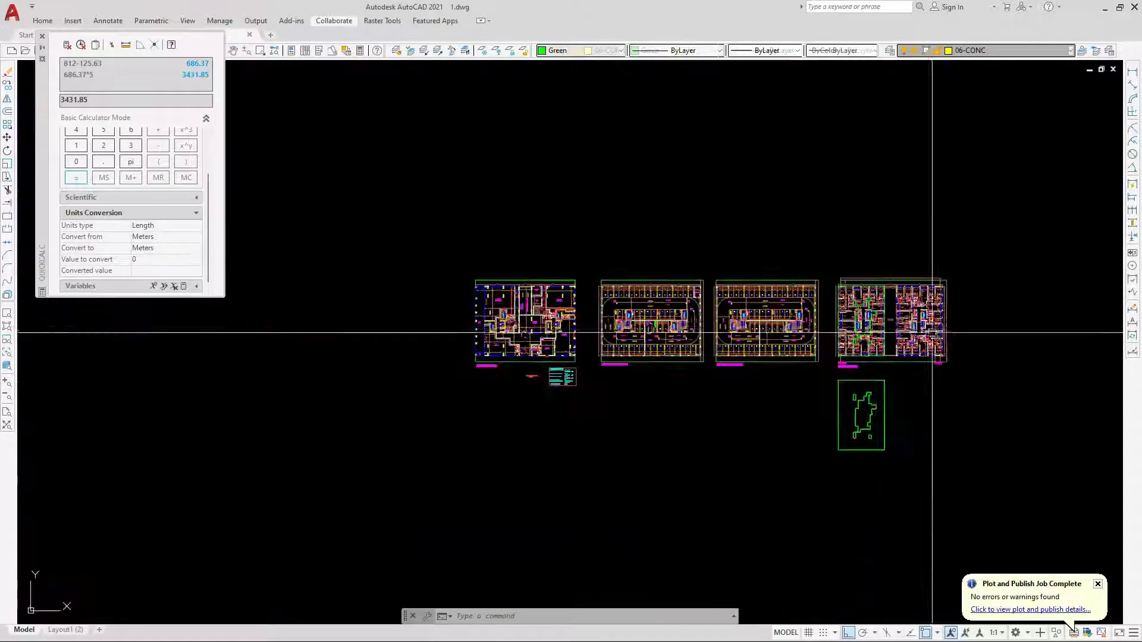
pyautogui.scroll(2, 535, 374)
pyautogui.scroll(10, 566, 375)
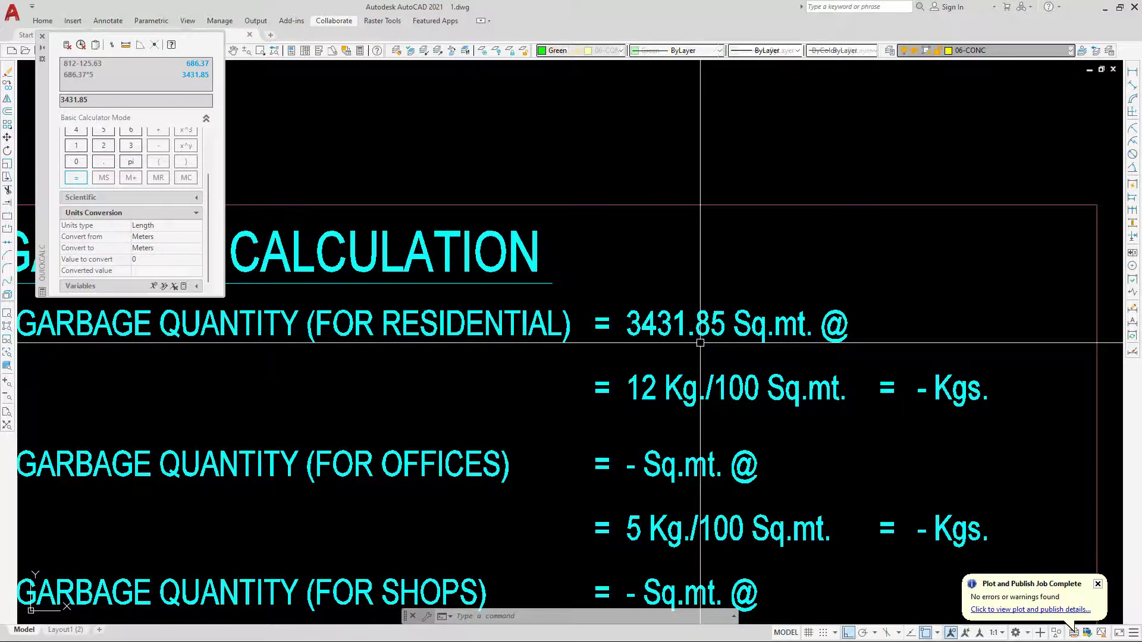
# Examine the Showroom-03 area label on the ground floor plan against the offices and shops entries of the Garbage Calculation.
pyautogui.scroll(-6, 700, 342)
pyautogui.scroll(3, 706, 382)
pyautogui.scroll(-4, 702, 387)
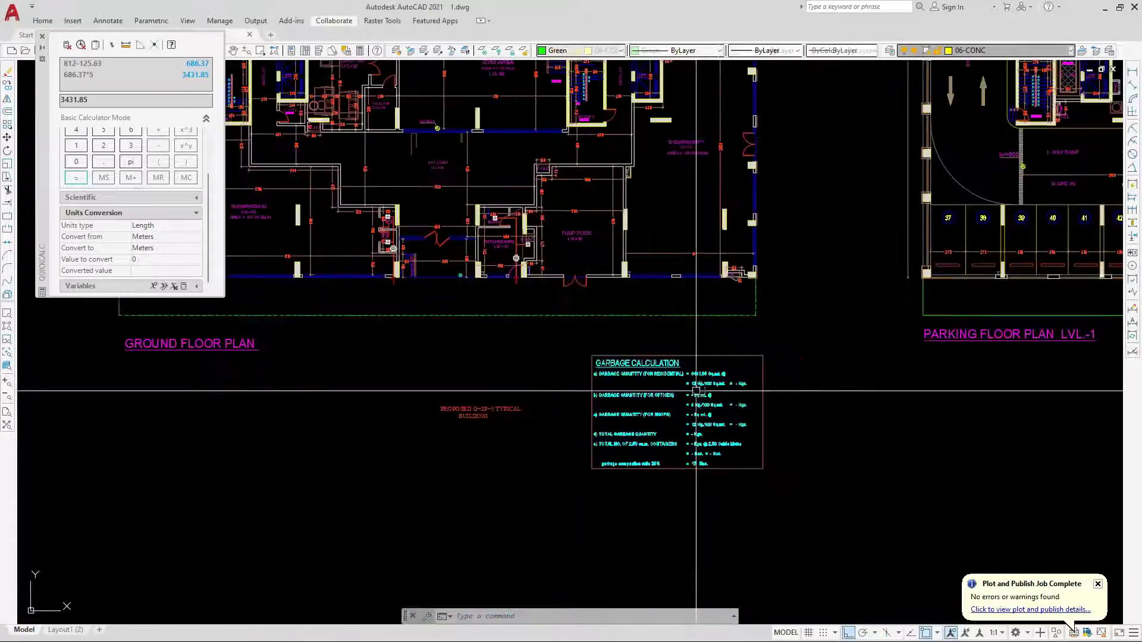
pyautogui.scroll(-2, 696, 391)
pyautogui.scroll(4, 658, 268)
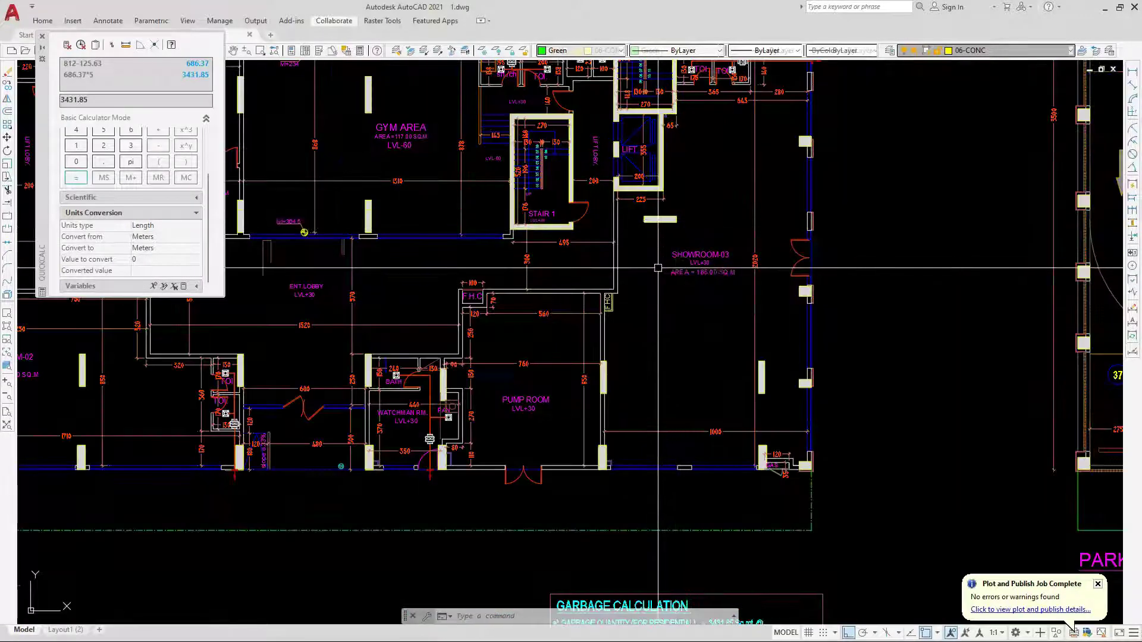
pyautogui.scroll(4, 658, 267)
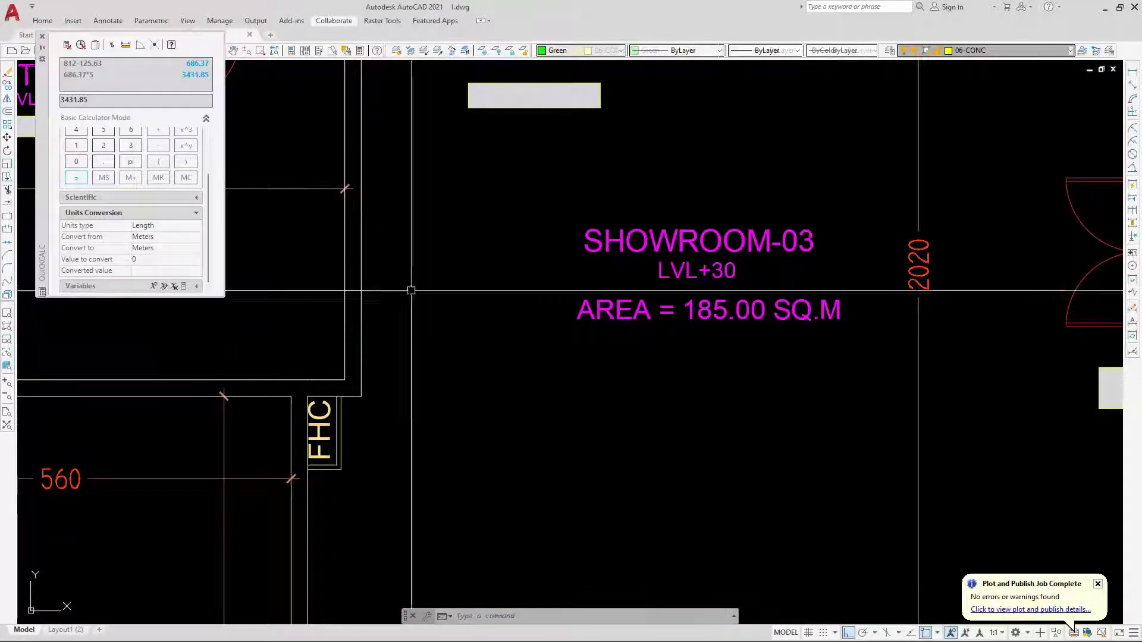
pyautogui.scroll(-3, 660, 248)
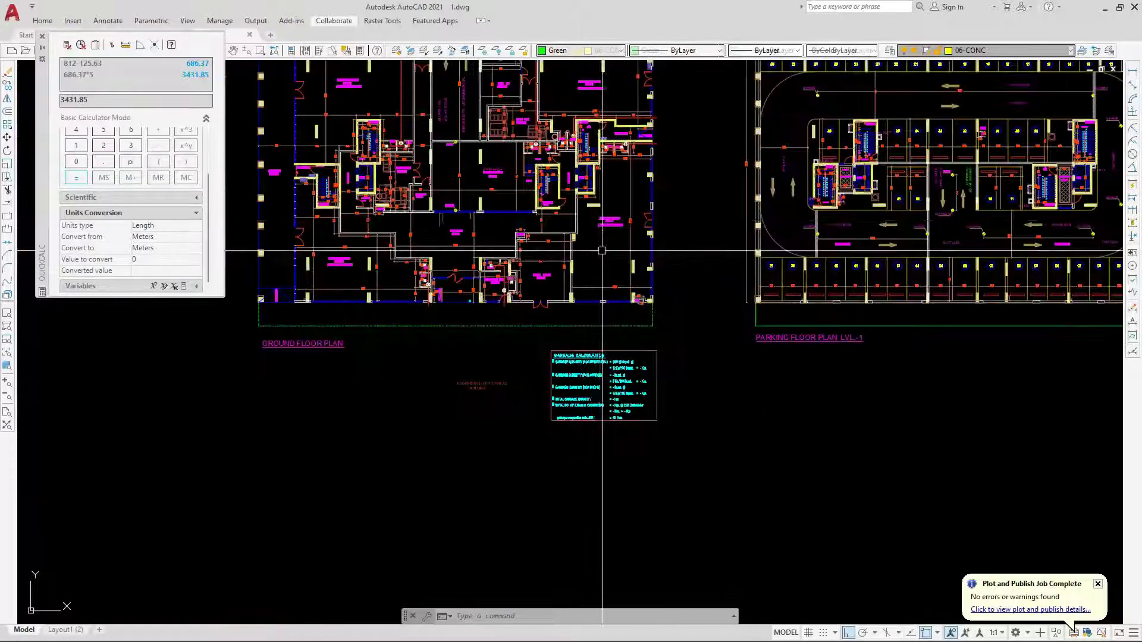
pyautogui.scroll(4, 604, 377)
pyautogui.scroll(2, 368, 374)
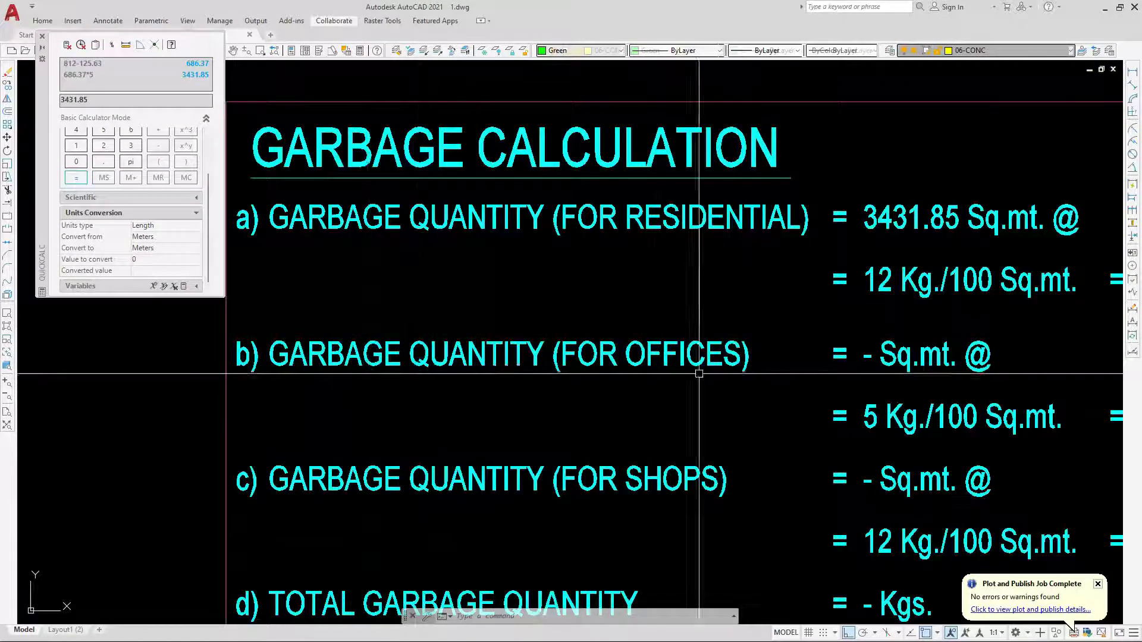
pyautogui.scroll(-4, 764, 382)
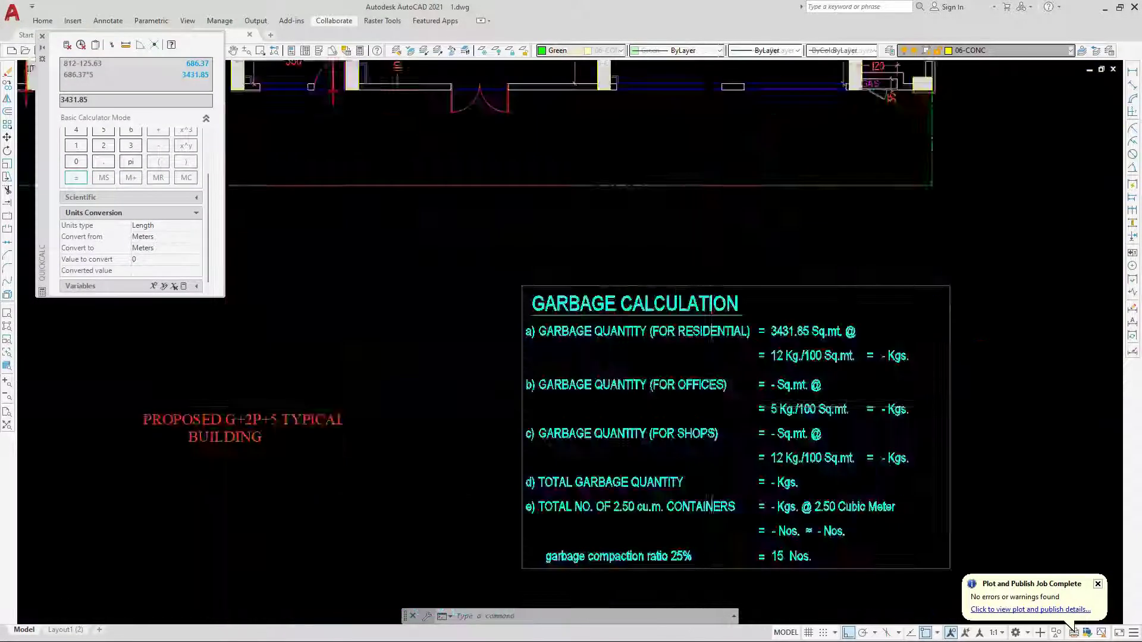
pyautogui.scroll(5, 708, 280)
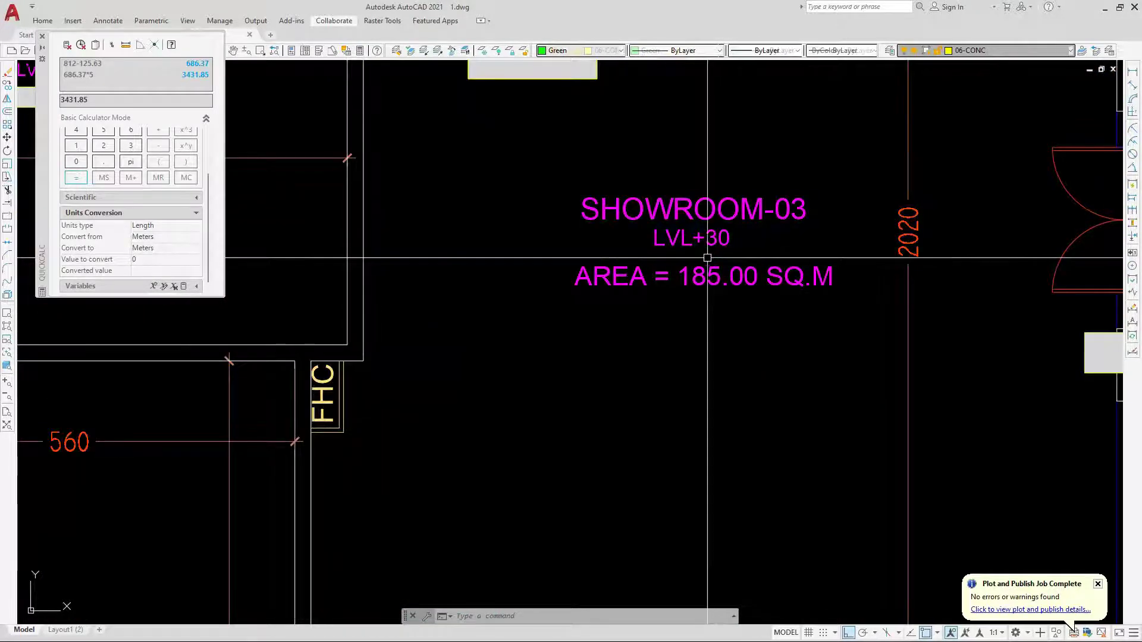
# Start a new calculator sum with the Showroom-03 area of 185 plus the Showroom-02 area of 167.3.
pyautogui.scroll(-5, 714, 262)
pyautogui.scroll(6, 379, 355)
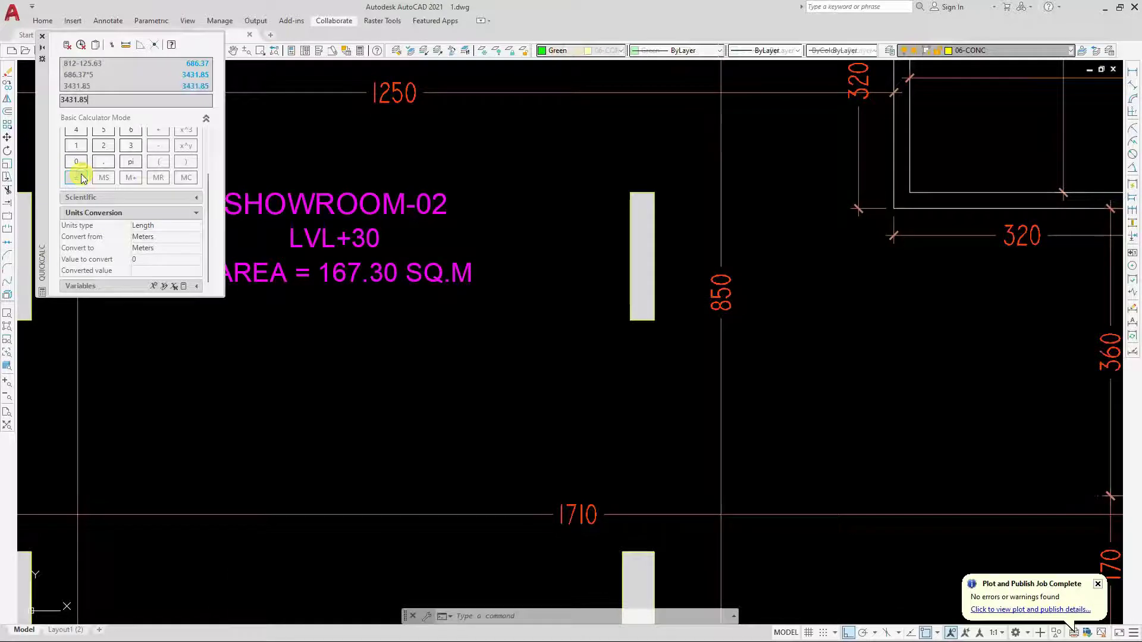
pyautogui.scroll(2, 131, 182)
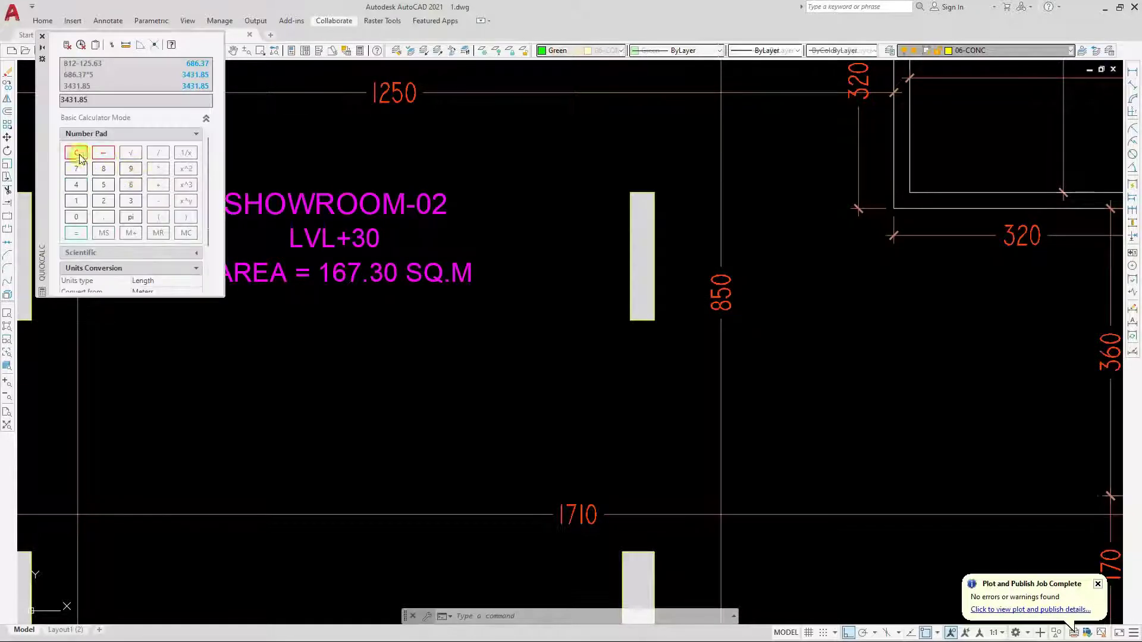
pyautogui.click(78, 203)
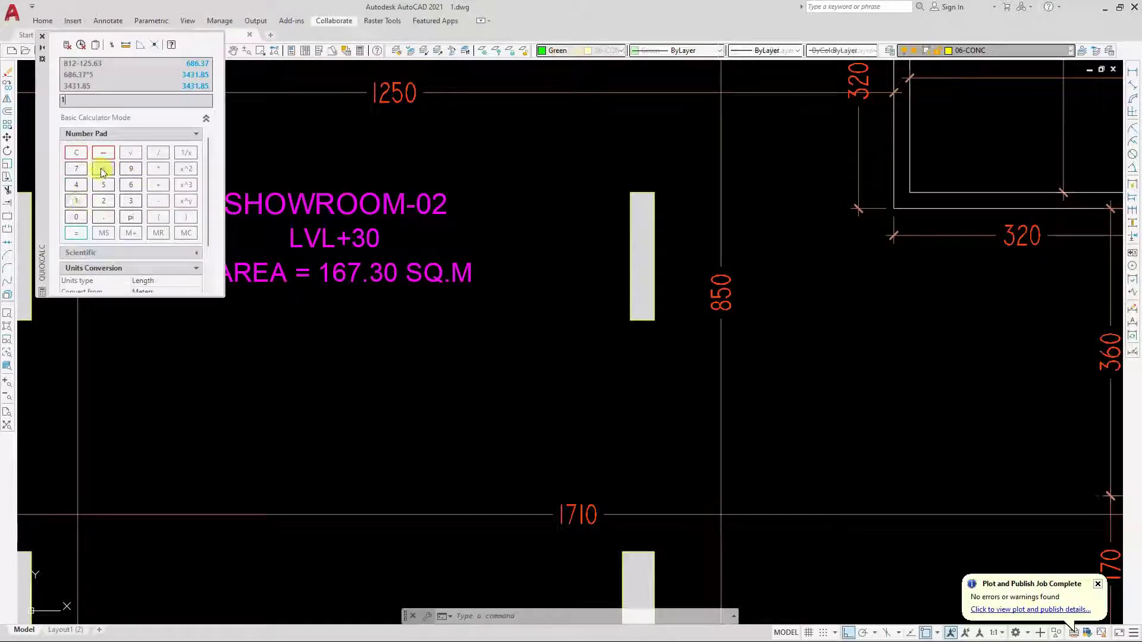
pyautogui.click(102, 187)
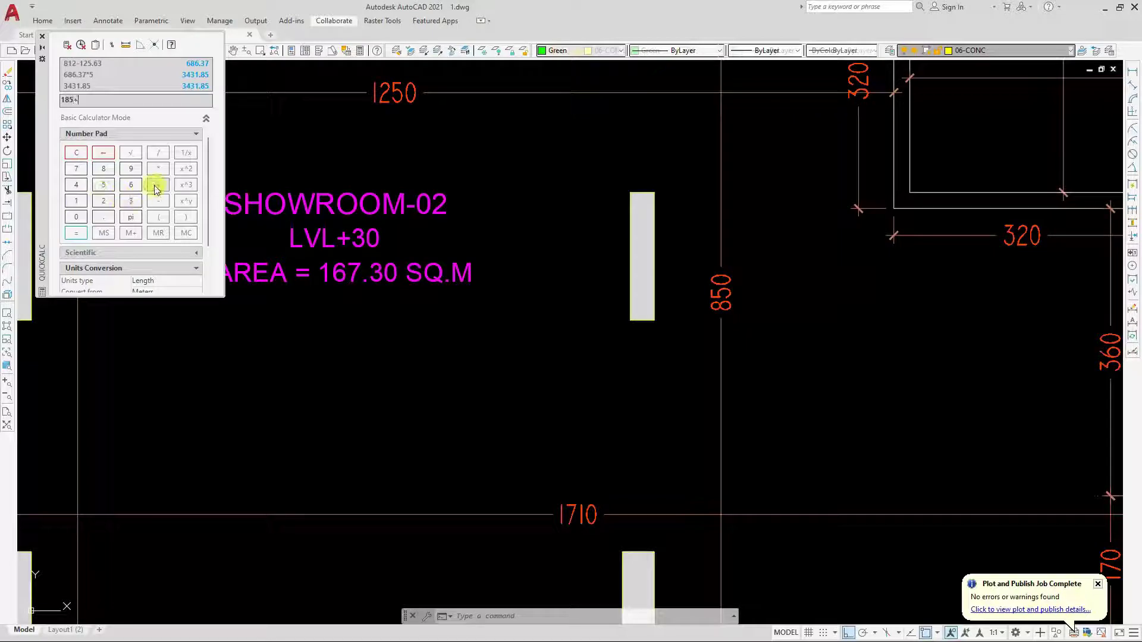
pyautogui.click(75, 201)
pyautogui.click(129, 185)
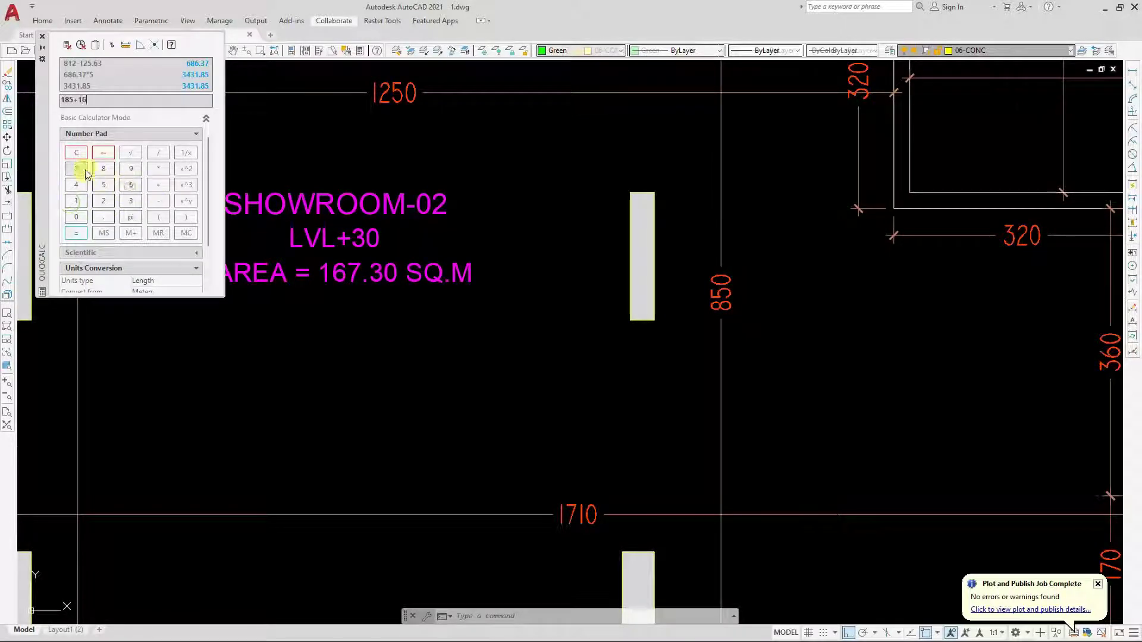
pyautogui.click(107, 233)
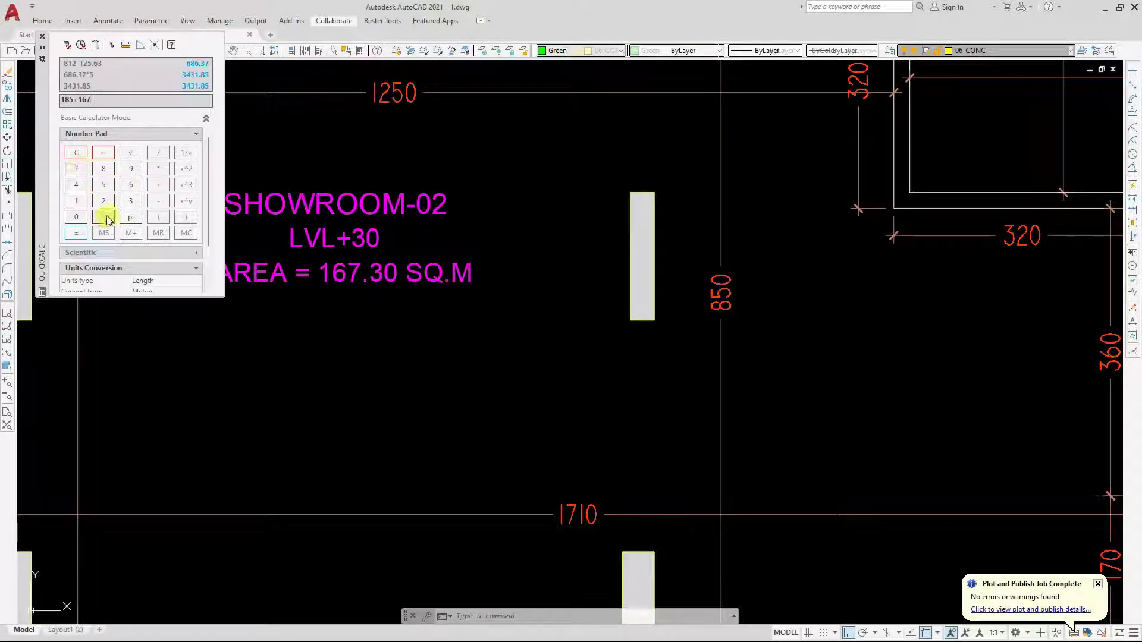
pyautogui.click(107, 218)
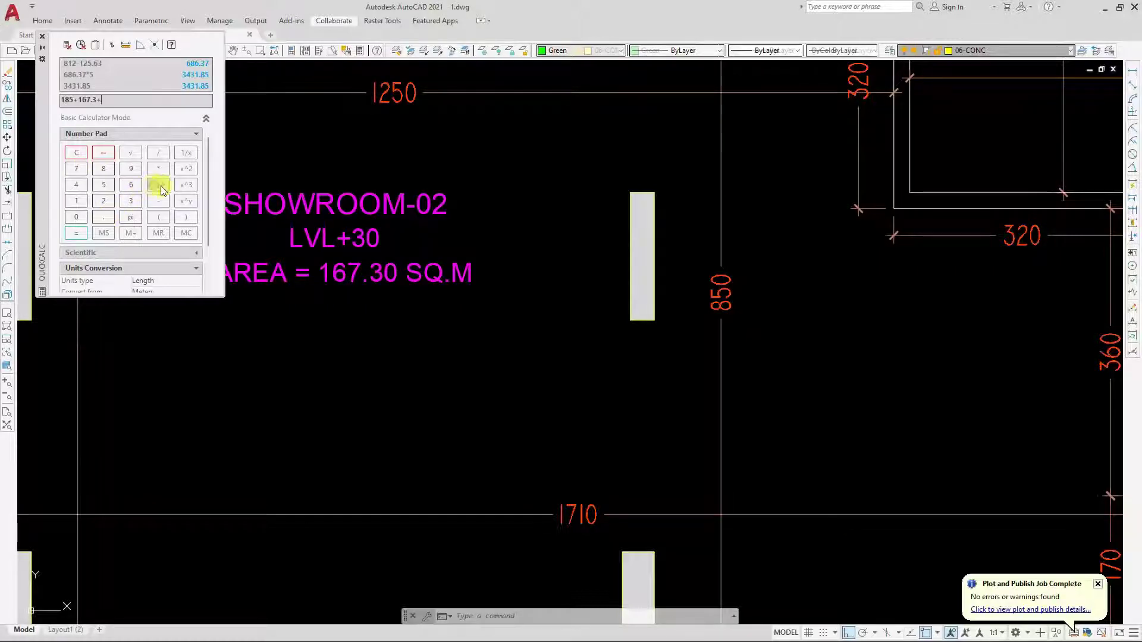
# Add the Showroom-01 area of 236.90 from the ground floor plan to the calculator sum.
pyautogui.scroll(-5, 464, 337)
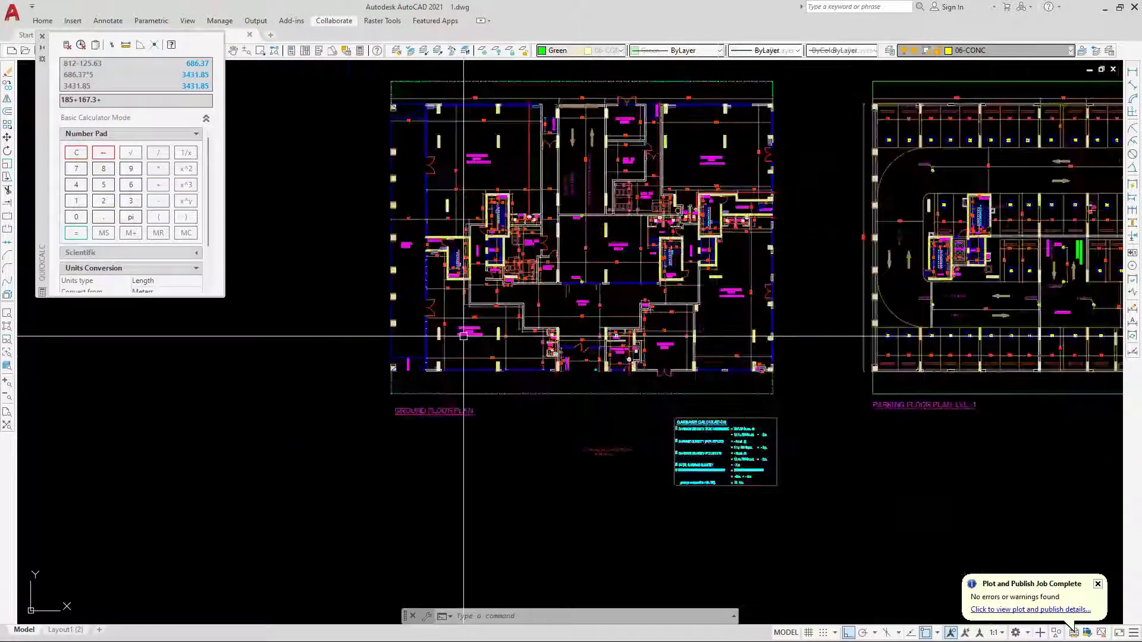
pyautogui.scroll(6, 416, 286)
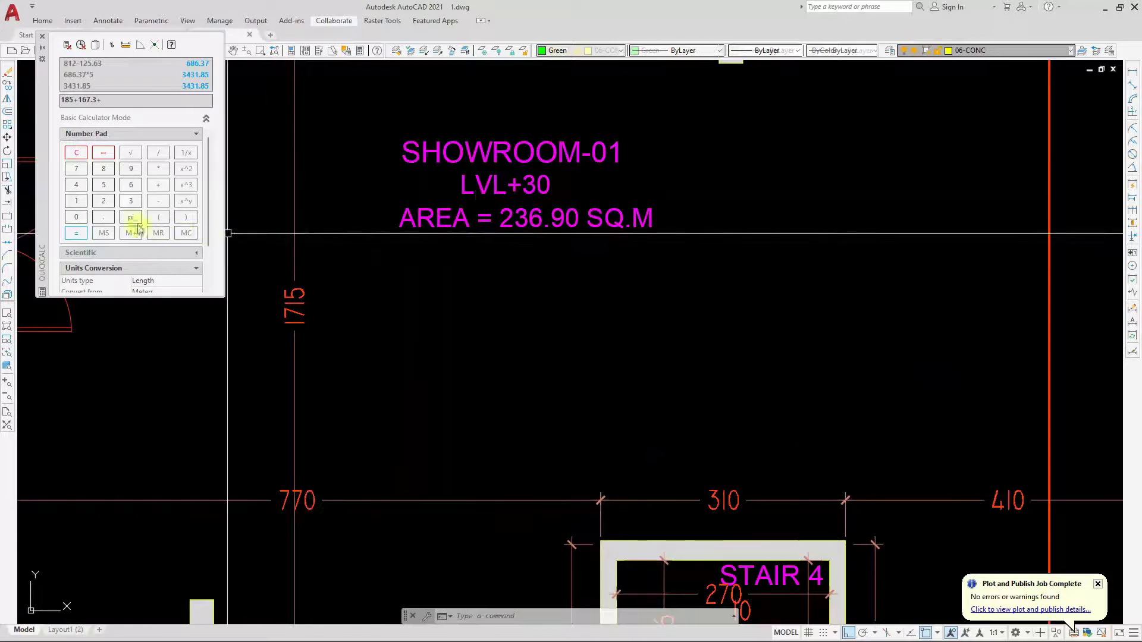
pyautogui.click(126, 203)
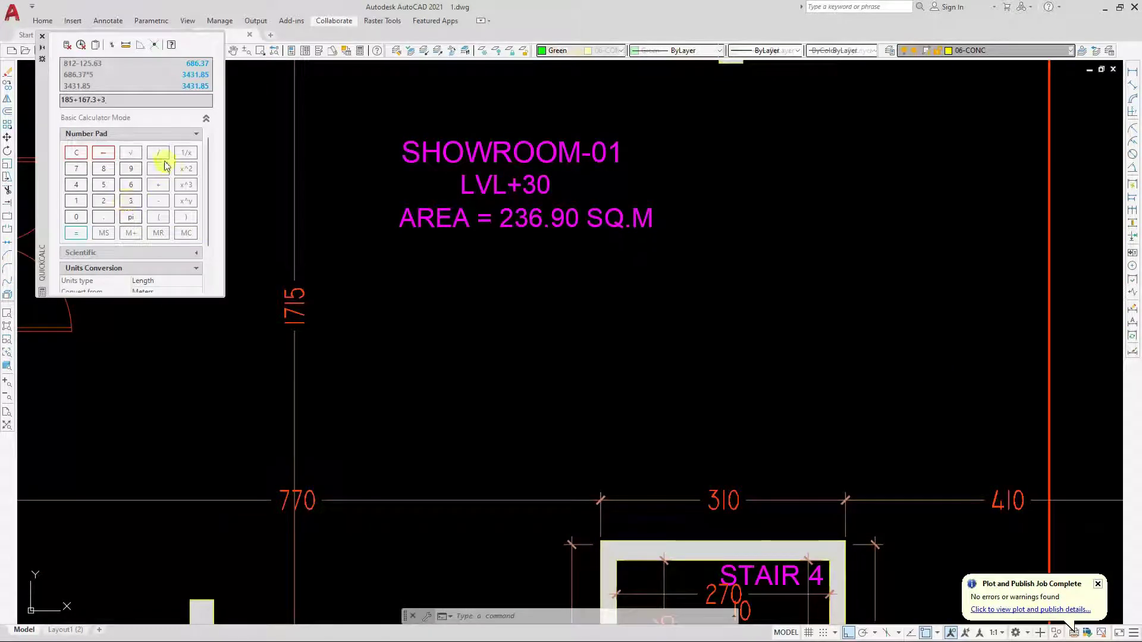
pyautogui.click(113, 190)
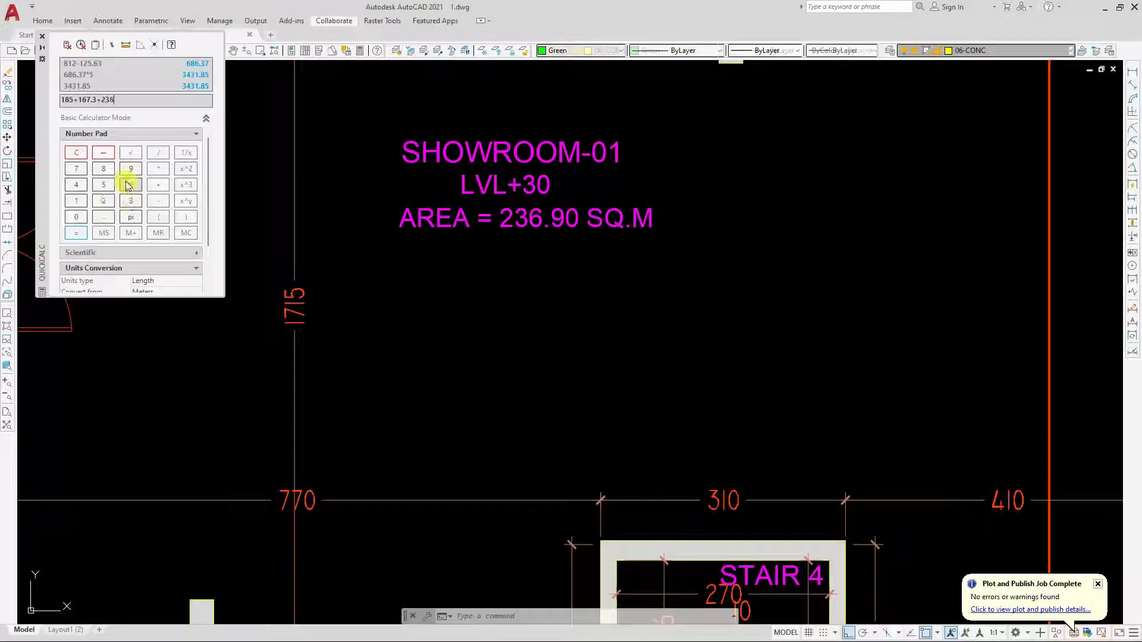
pyautogui.click(131, 170)
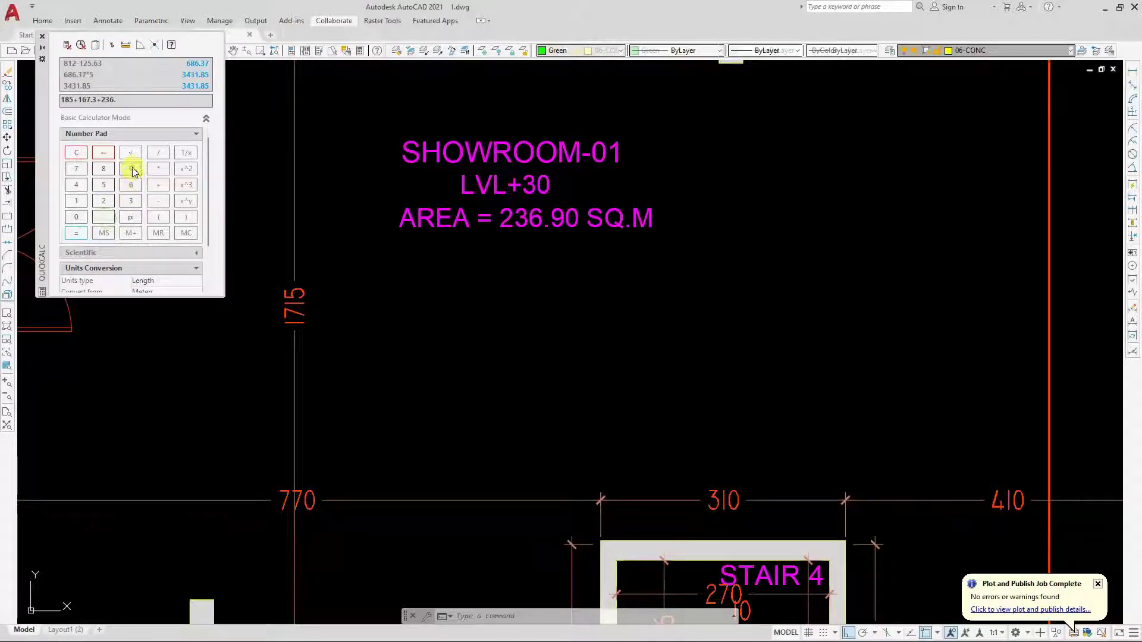
pyautogui.click(77, 217)
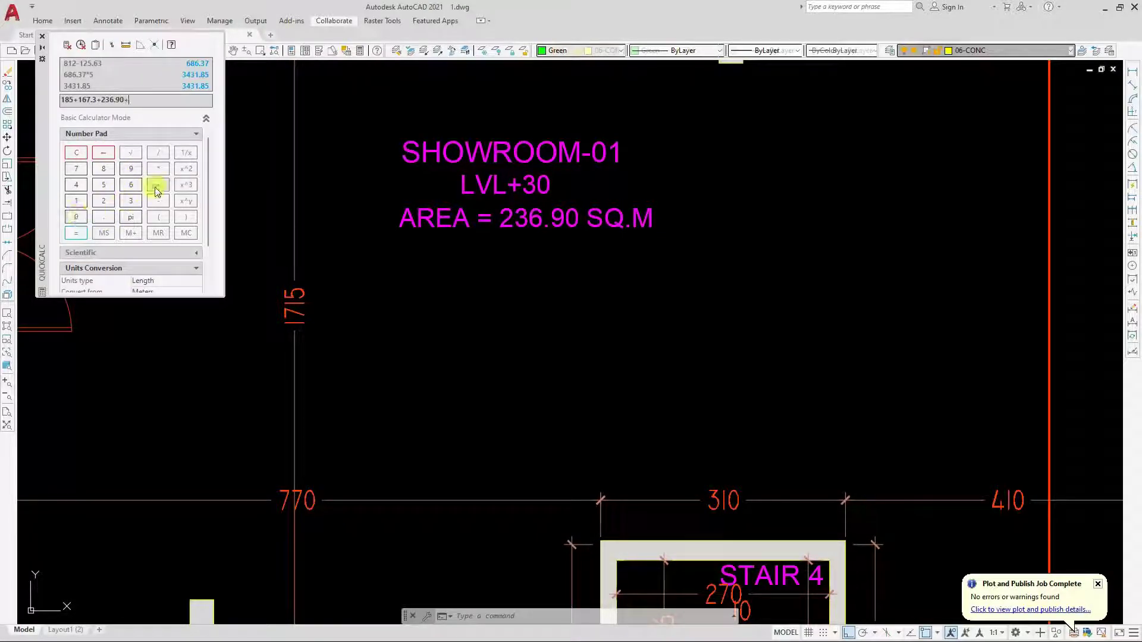
# Add the Showroom-04 area of 183.8 to the calculator sum and compute the total showroom area.
pyautogui.scroll(-5, 816, 249)
pyautogui.scroll(5, 822, 253)
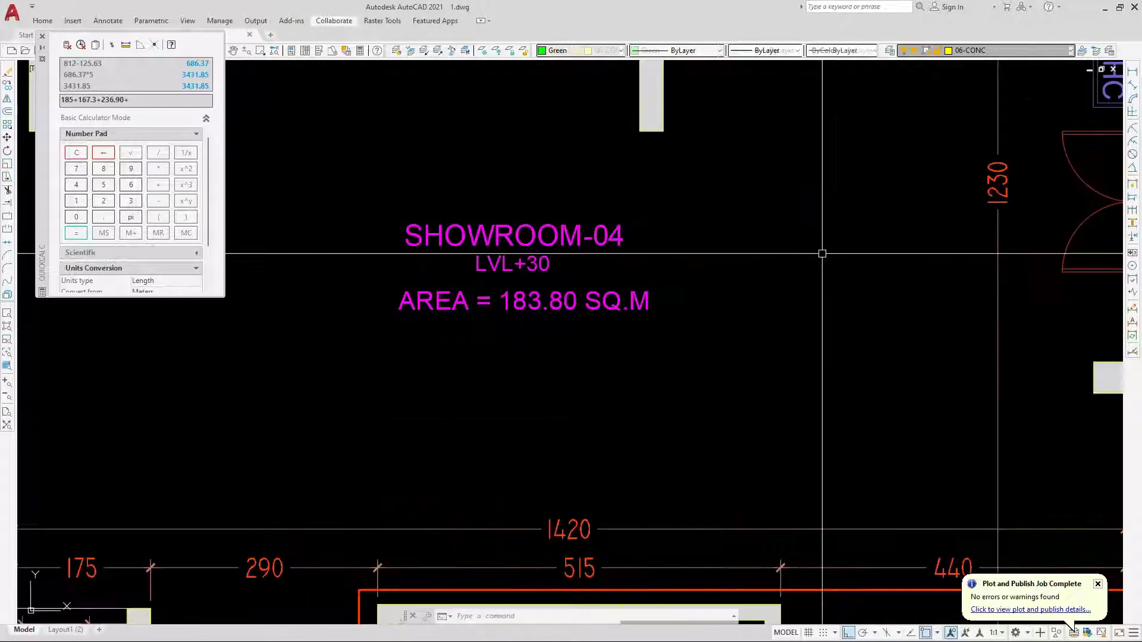
pyautogui.click(77, 200)
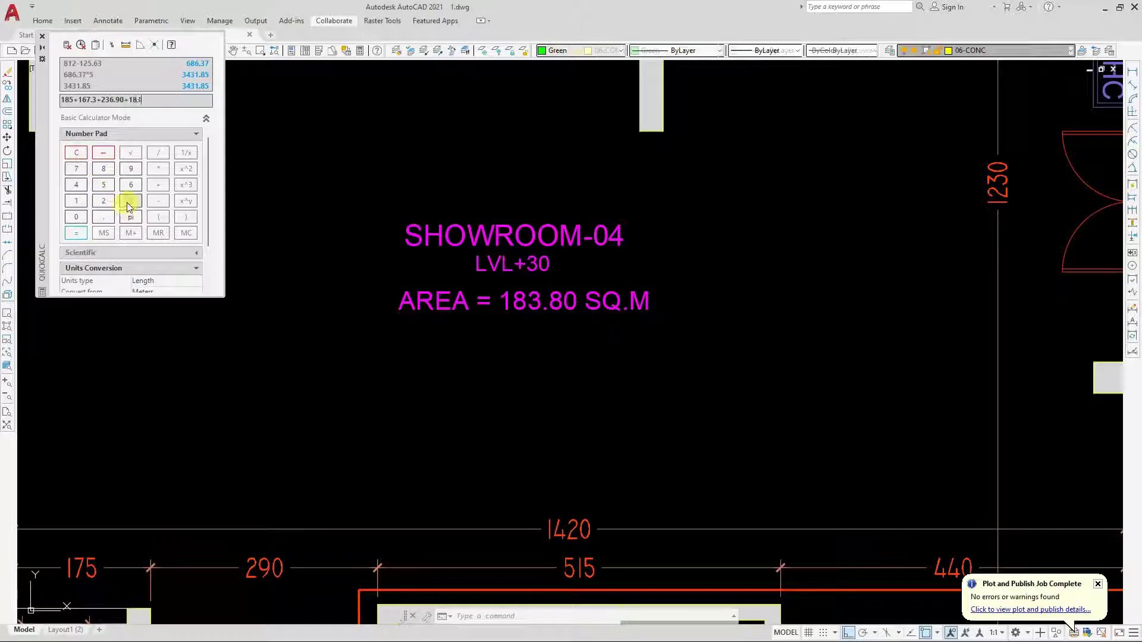
pyautogui.click(105, 217)
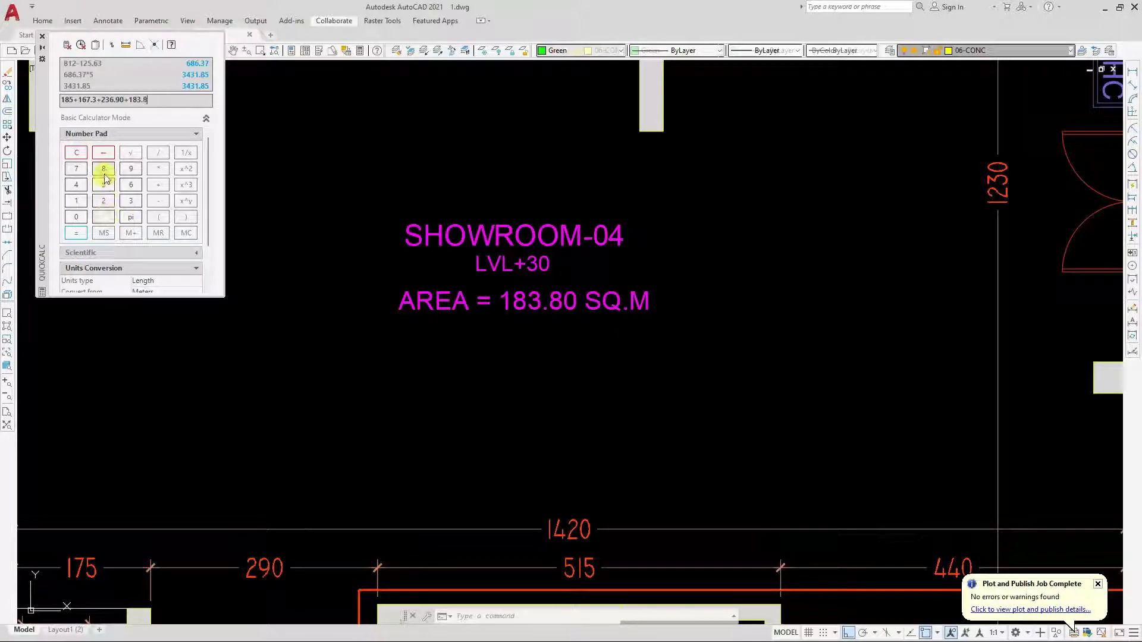
pyautogui.click(76, 233)
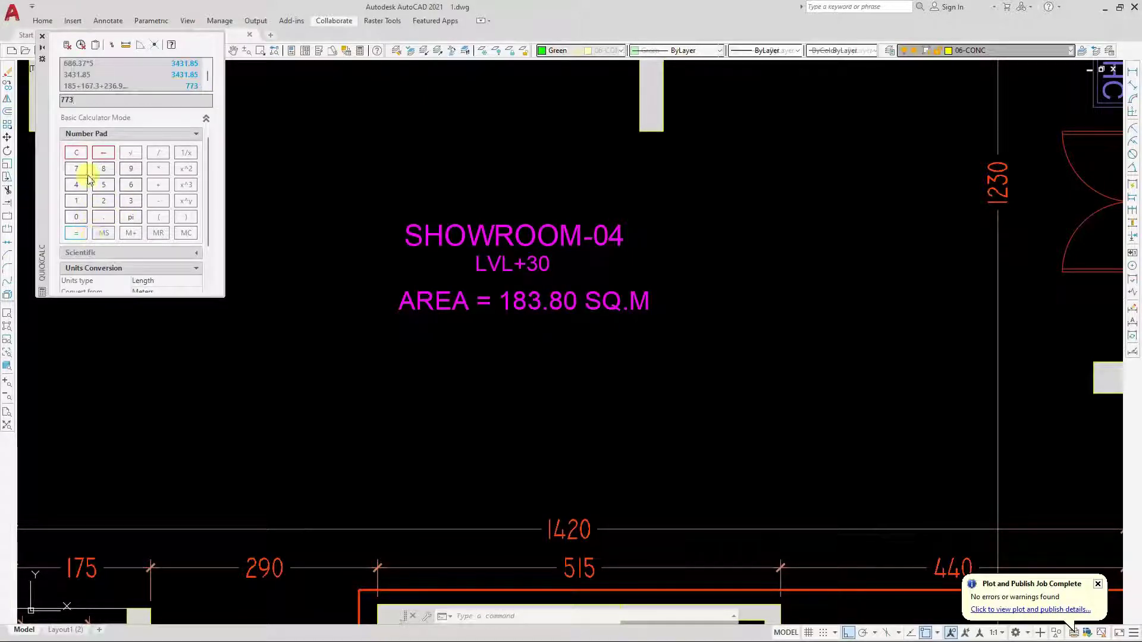
# Copy the calculated 773 into the Garbage Calculation text as the Sq.mt. value for the offices garbage quantity.
pyautogui.doubleClick(70, 100)
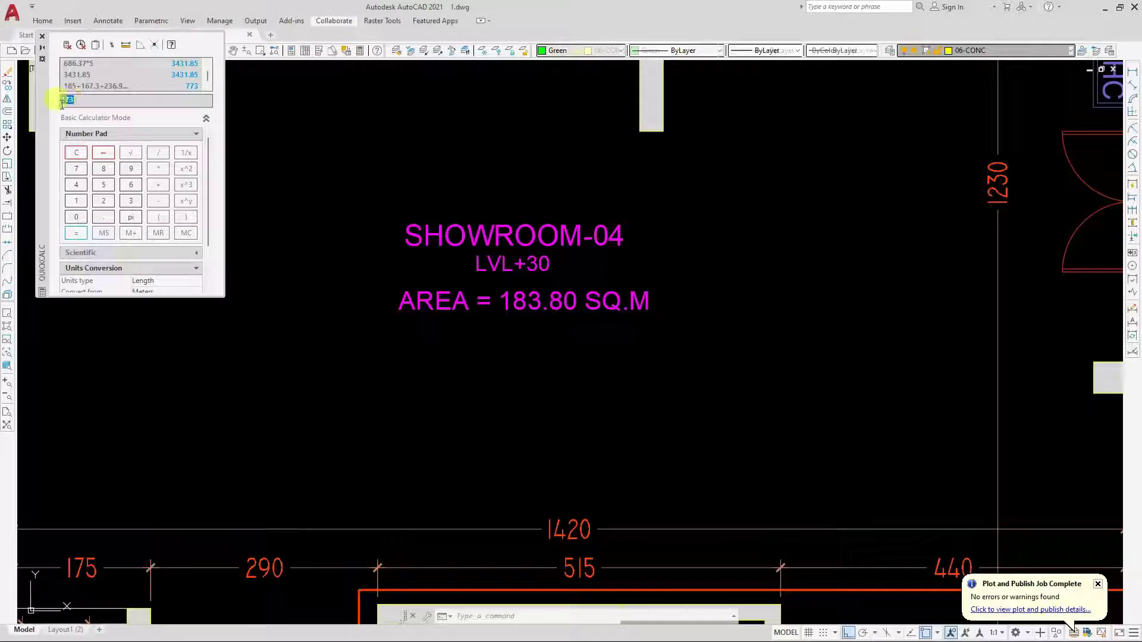
pyautogui.scroll(-6, 370, 217)
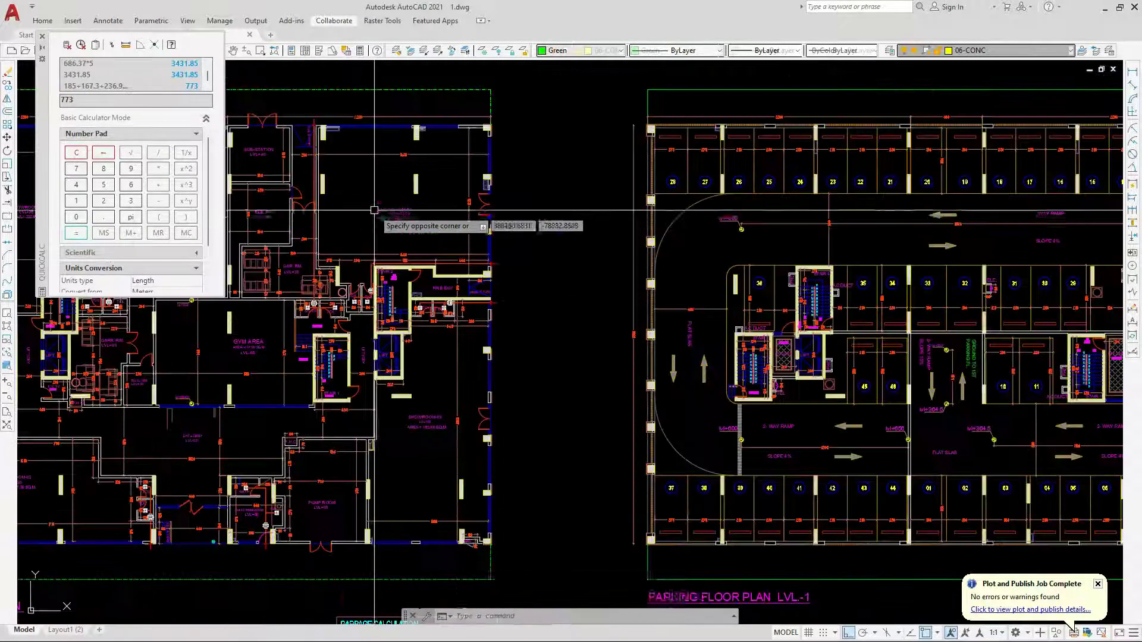
pyautogui.scroll(14, 393, 393)
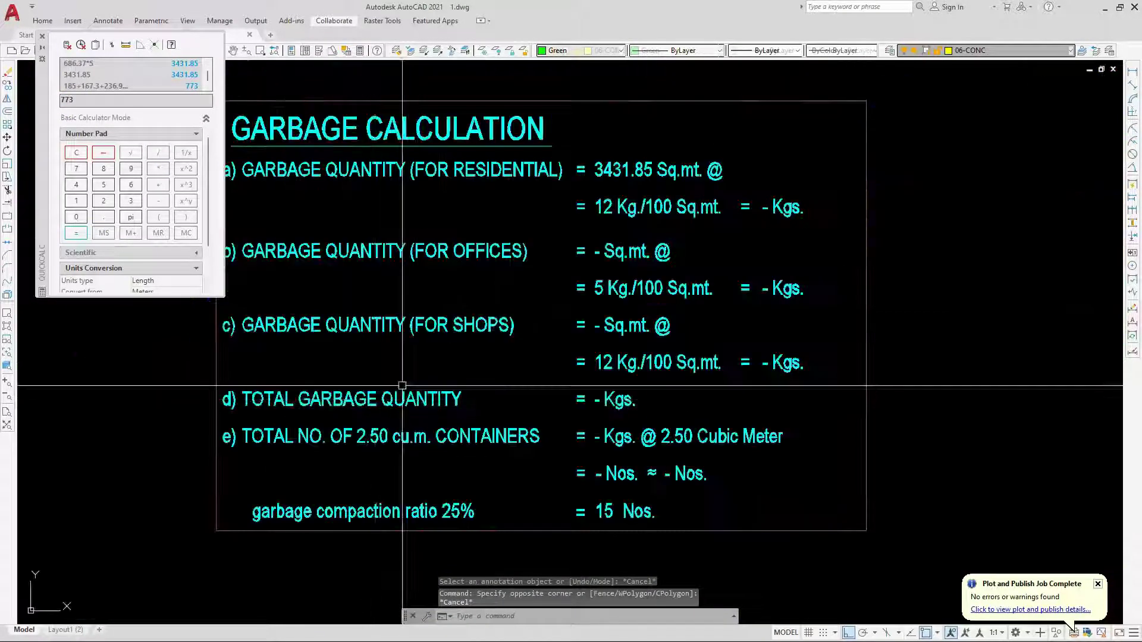
pyautogui.doubleClick(570, 235)
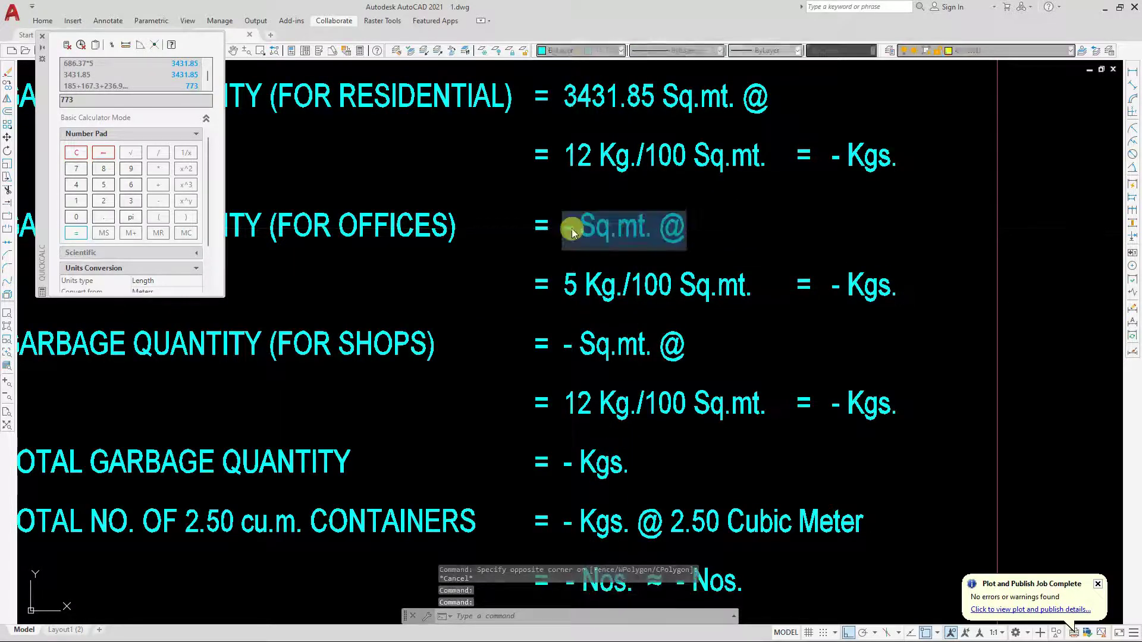
pyautogui.write('773')
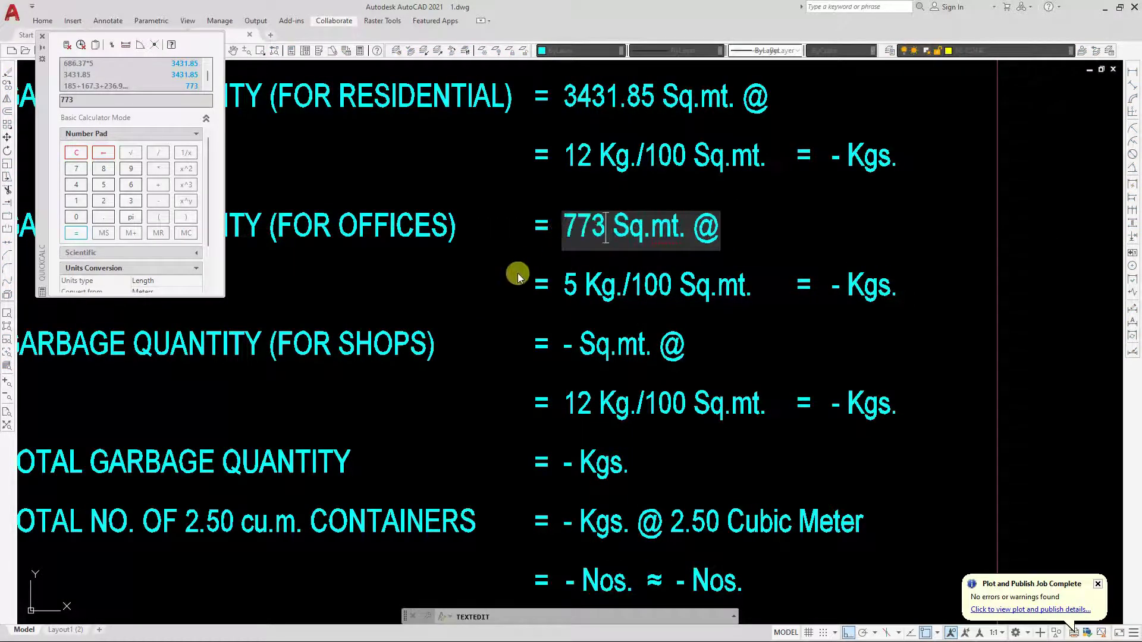
pyautogui.click(515, 272)
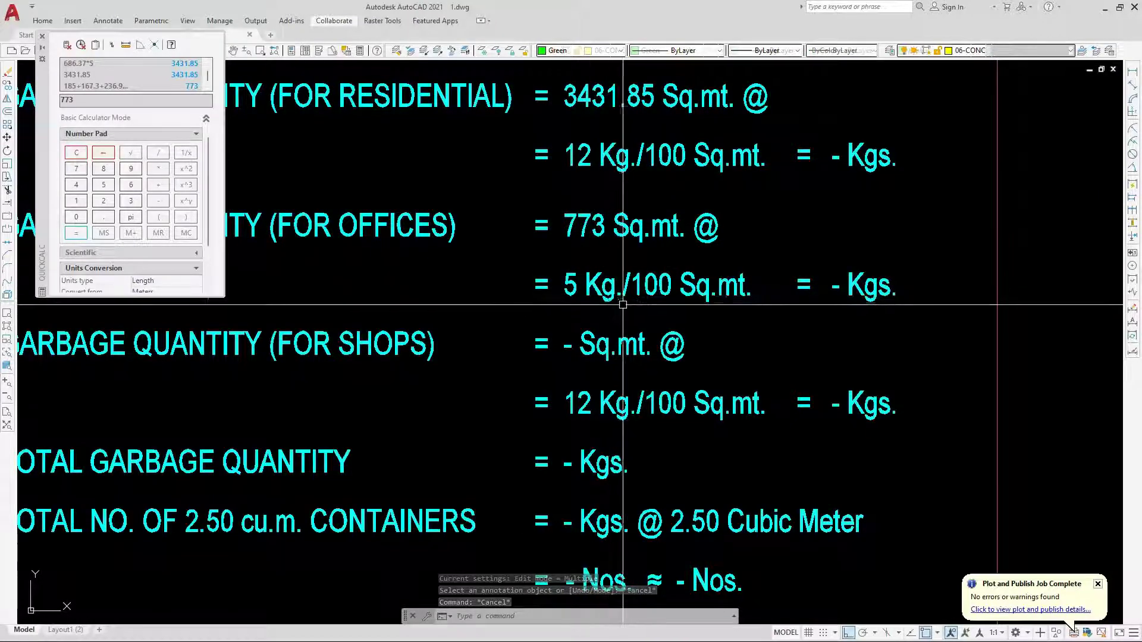
# Calculate the residential garbage weight in the calculator as 3431.85*12/100.
pyautogui.scroll(-1, 625, 223)
pyautogui.scroll(1, 625, 223)
pyautogui.scroll(-2, 624, 223)
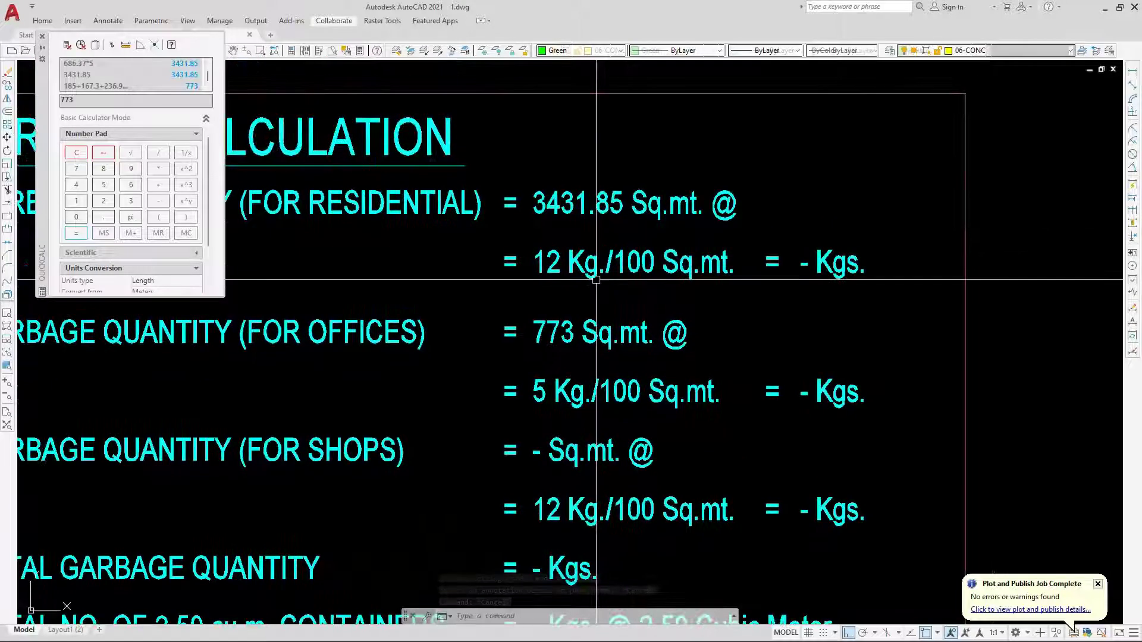
pyautogui.scroll(4, 565, 233)
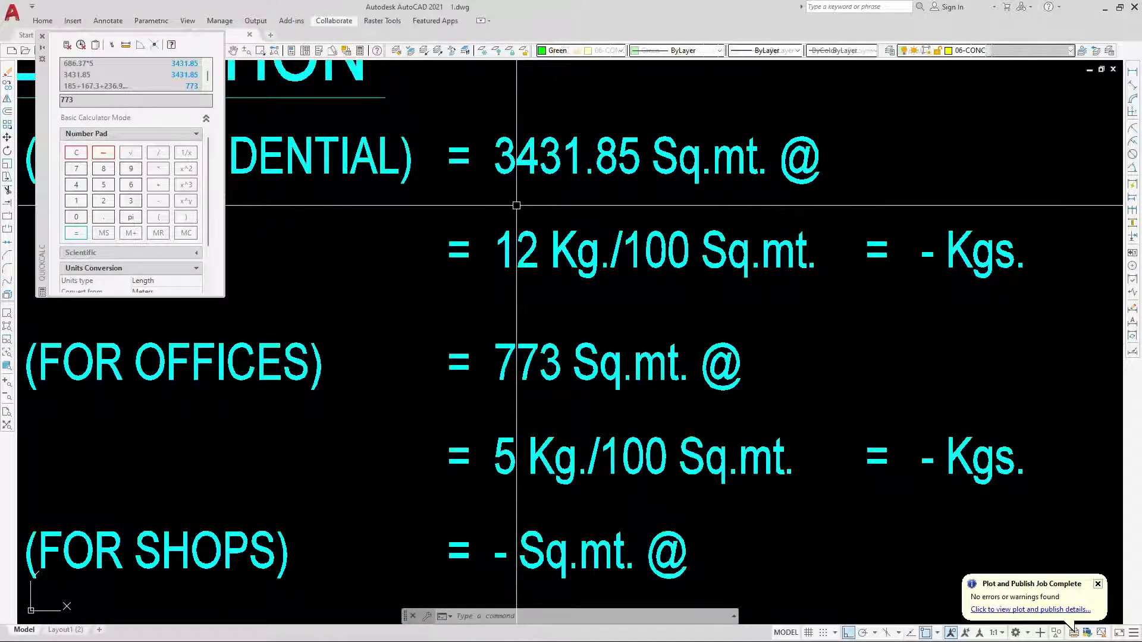
pyautogui.moveTo(132, 102); pyautogui.dragTo(62, 100)
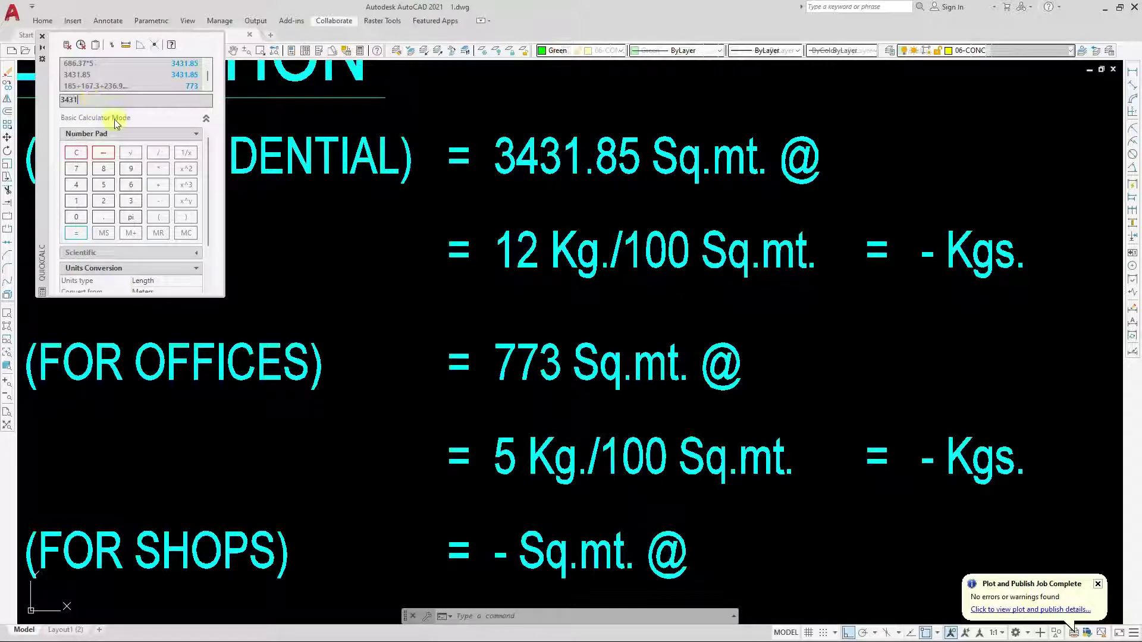
pyautogui.write('3431.85')
pyautogui.click(102, 155)
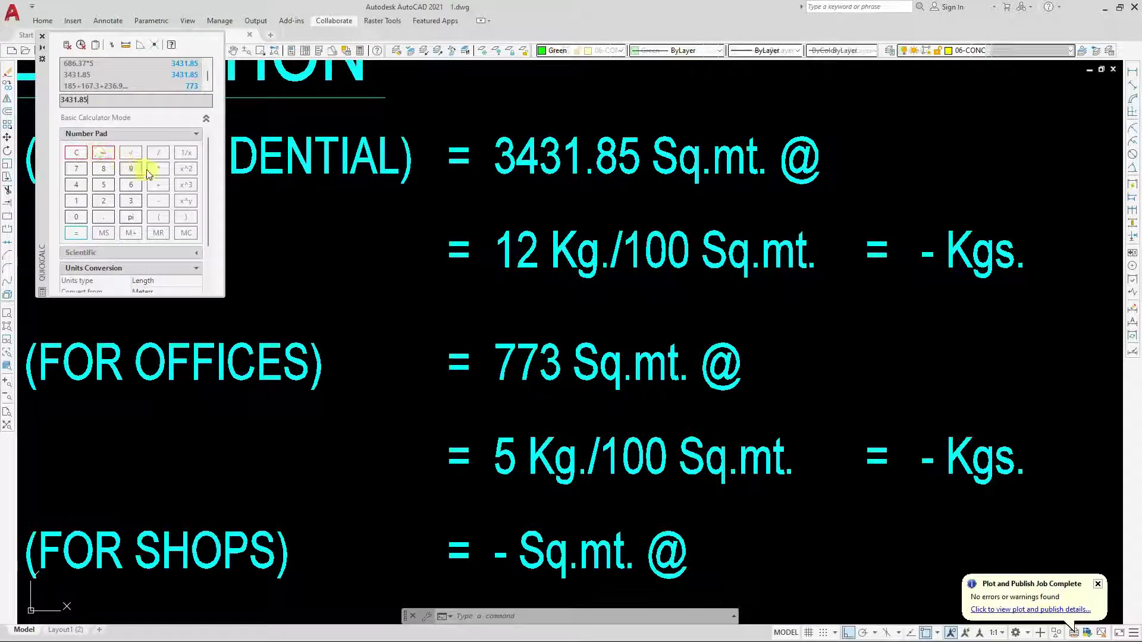
pyautogui.click(76, 202)
pyautogui.click(106, 203)
pyautogui.click(77, 218)
pyautogui.click(77, 218)
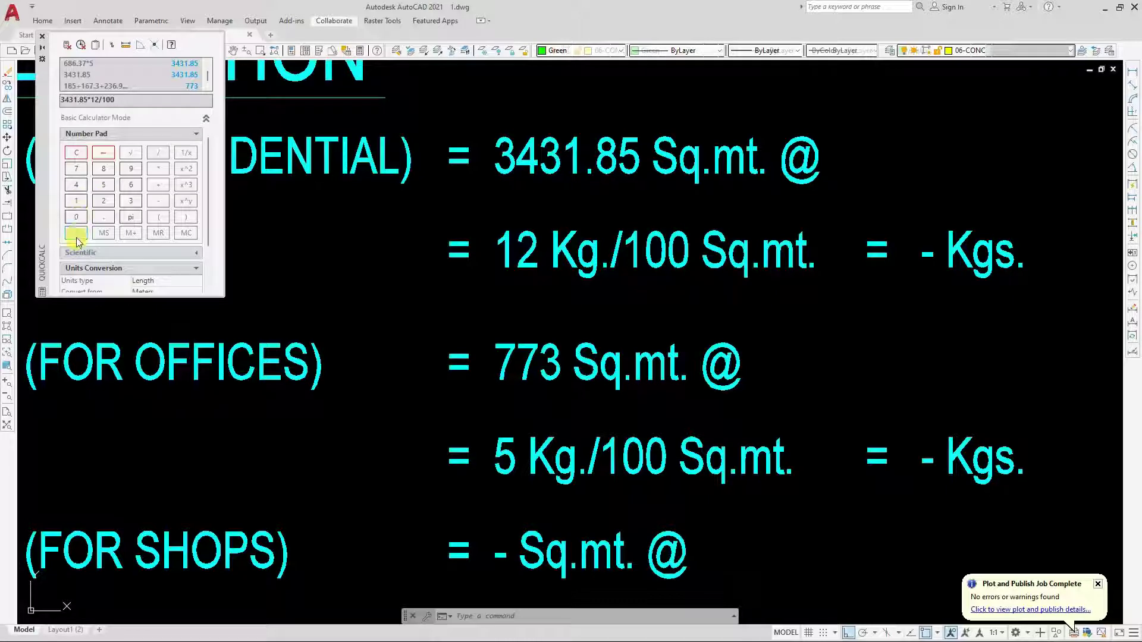
pyautogui.click(76, 234)
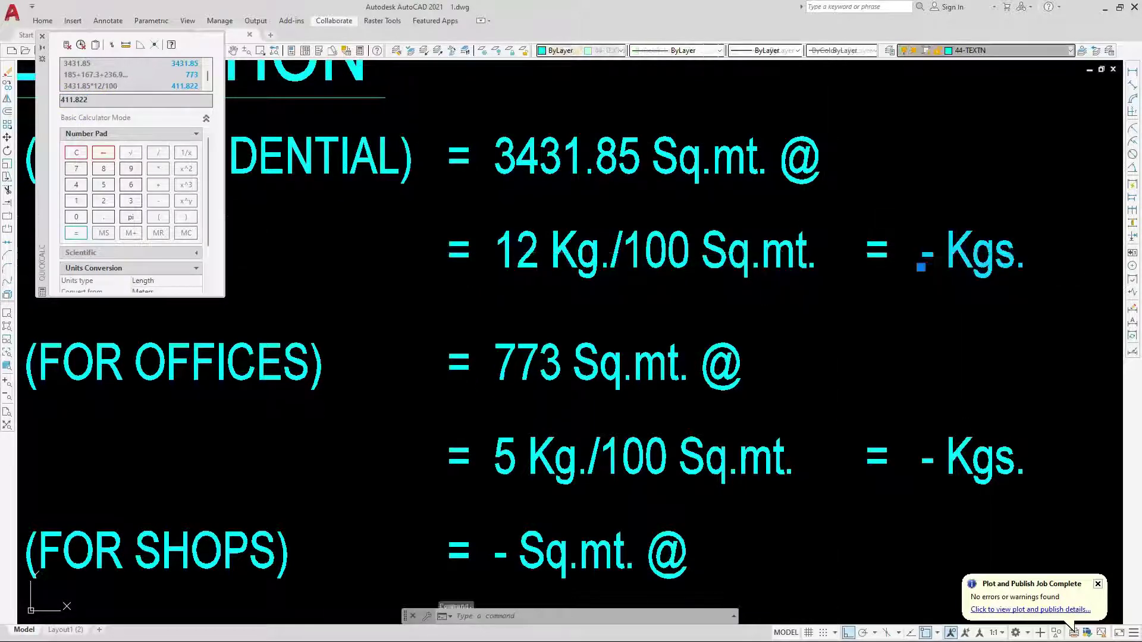
# Enter 411.822 as the residential Kgs. value in the Garbage Calculation and trim it to 411.
pyautogui.doubleClick(930, 257)
pyautogui.click(926, 255)
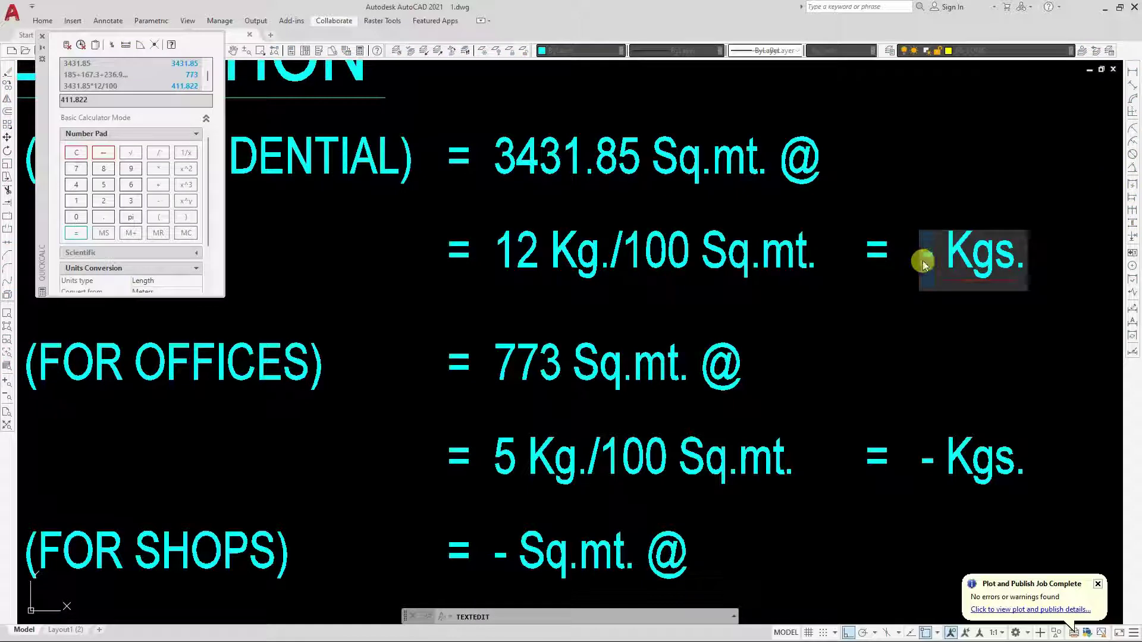
pyautogui.write('411.822')
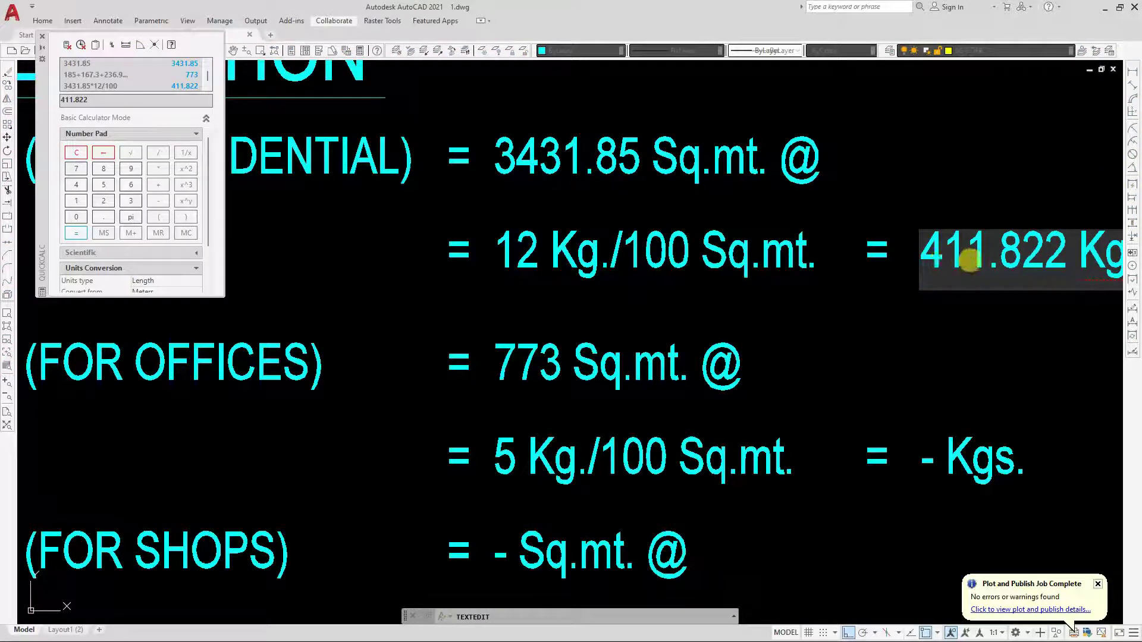
pyautogui.moveTo(1068, 256); pyautogui.dragTo(976, 259)
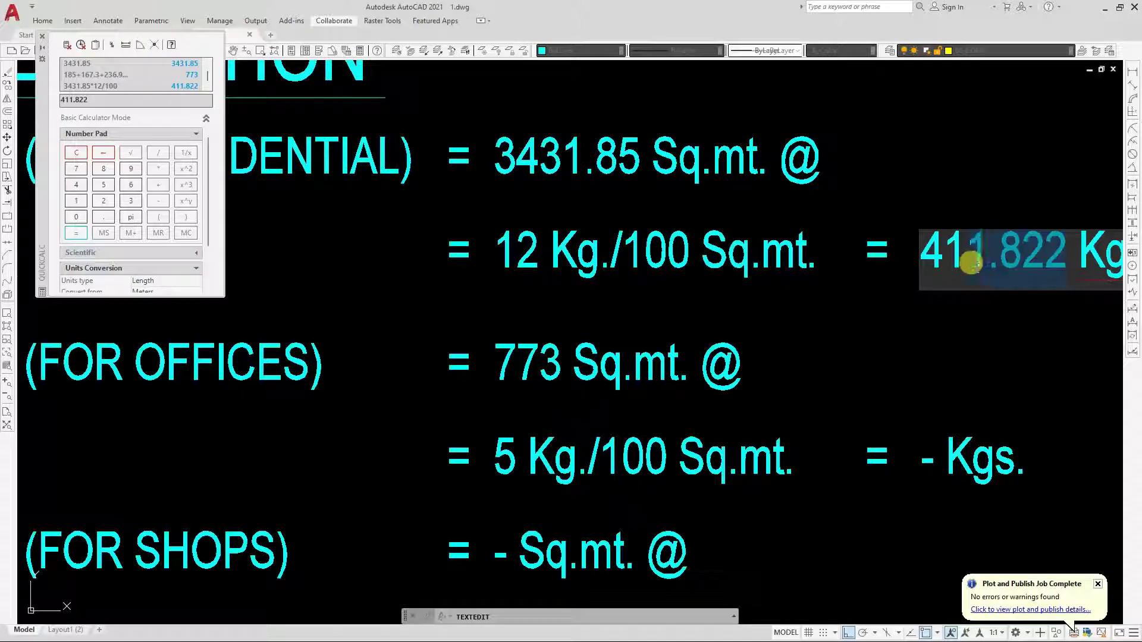
pyautogui.press('Delete')
pyautogui.click(939, 316)
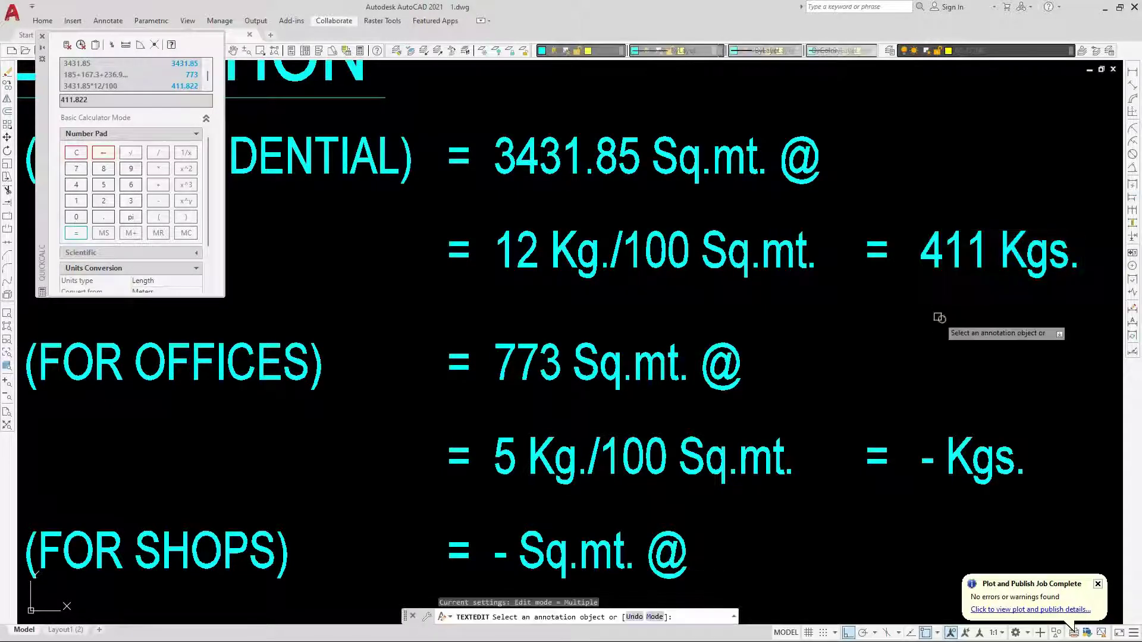
# Round the residential garbage quantity in the Garbage Calculation up to 412 Kgs.
pyautogui.scroll(-2, 805, 262)
pyautogui.scroll(5, 907, 266)
pyautogui.click(907, 266)
pyautogui.moveTo(926, 266); pyautogui.dragTo(910, 272)
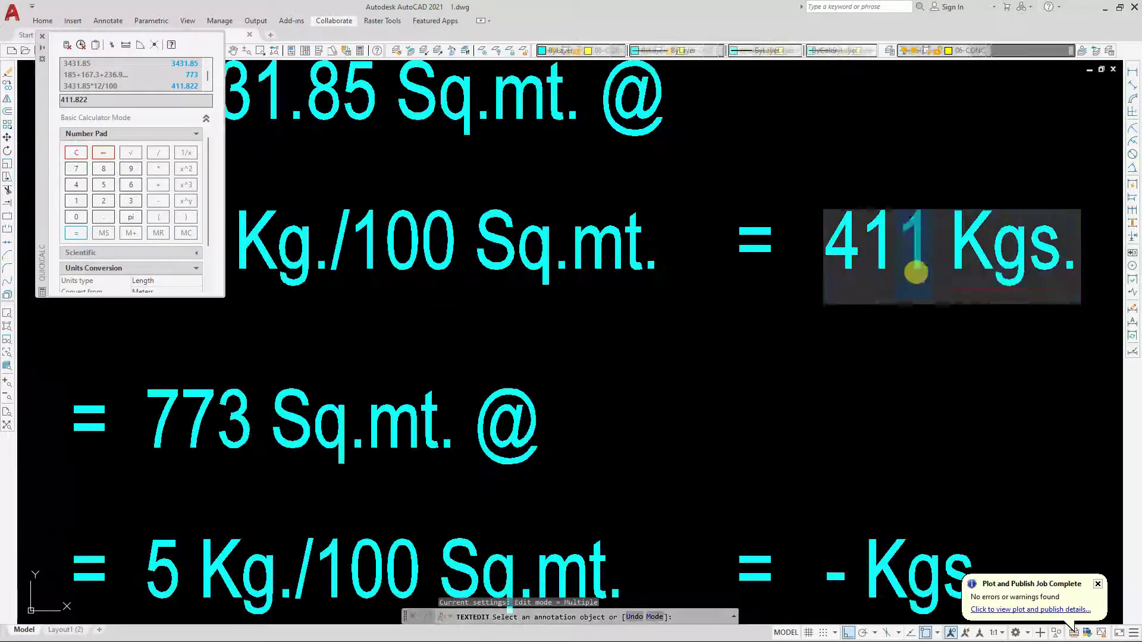
pyautogui.write('2')
pyautogui.click(849, 354)
pyautogui.scroll(-3, 886, 292)
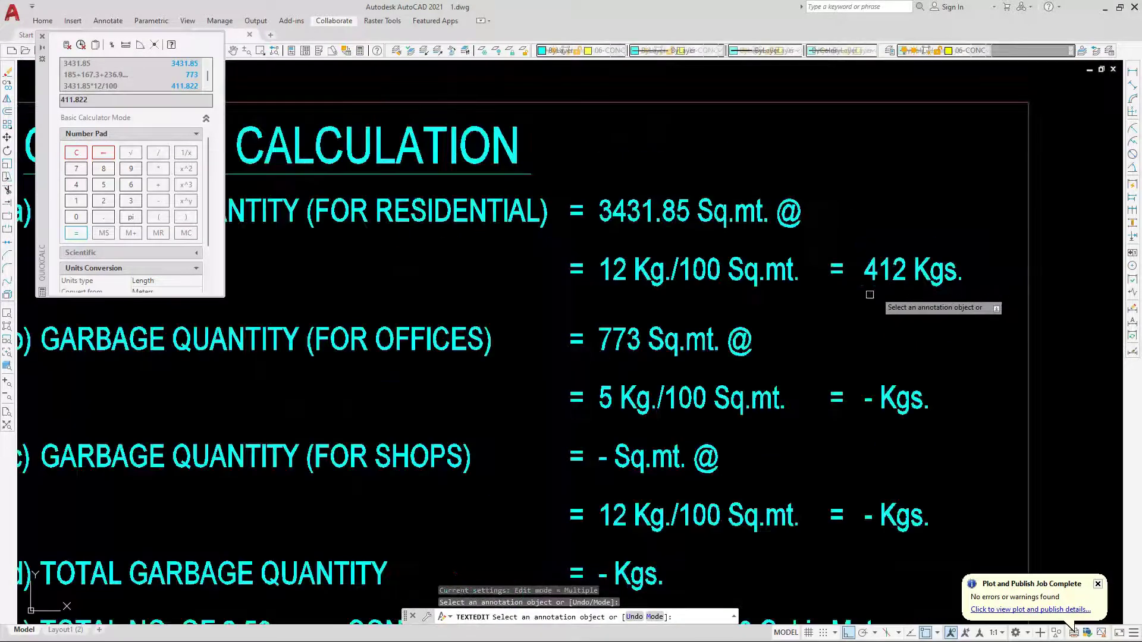
# Calculate the garbage weight for the offices area in the calculator as 773*5/100.
pyautogui.moveTo(769, 333); pyautogui.dragTo(827, 324, button='middle')
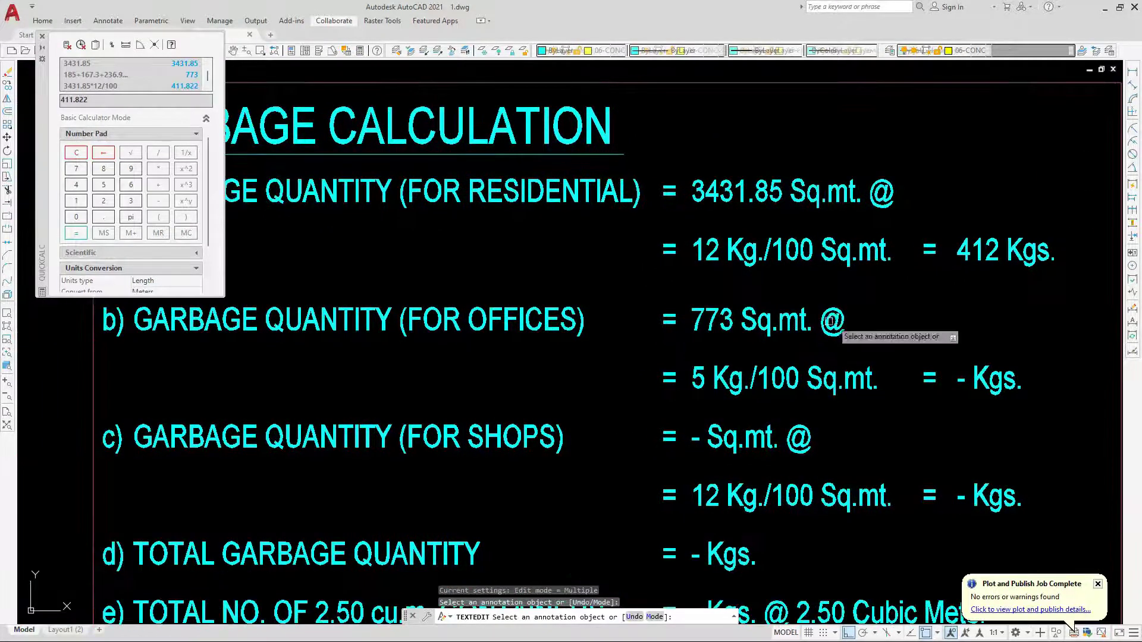
pyautogui.click(710, 317)
pyautogui.moveTo(744, 322); pyautogui.dragTo(688, 324)
pyautogui.scroll(2, 710, 336)
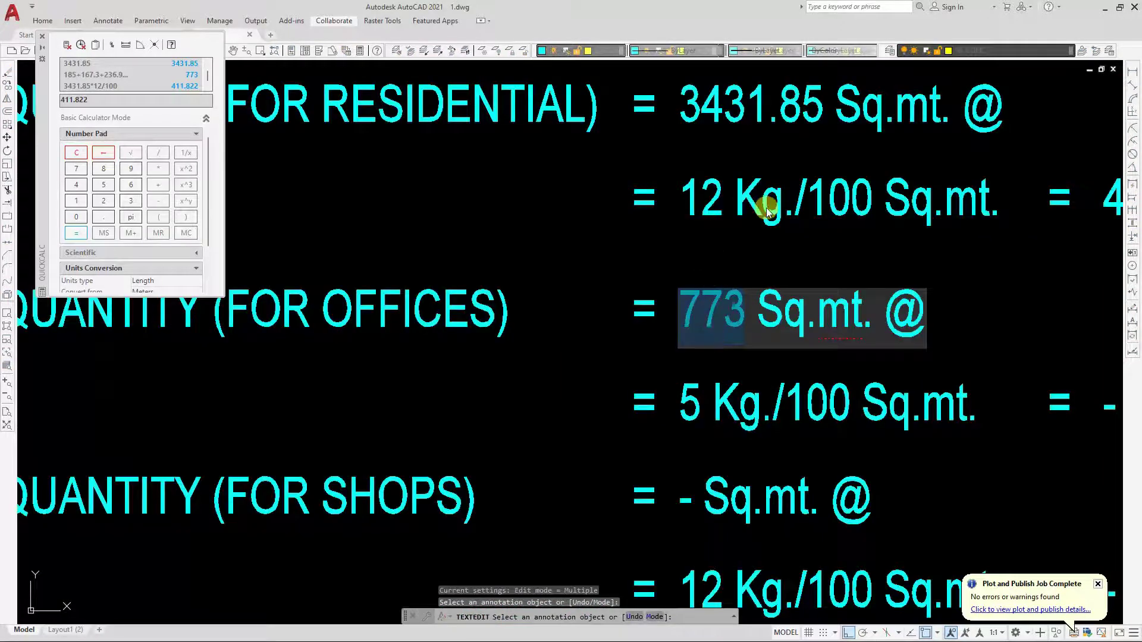
pyautogui.scroll(-2, 798, 293)
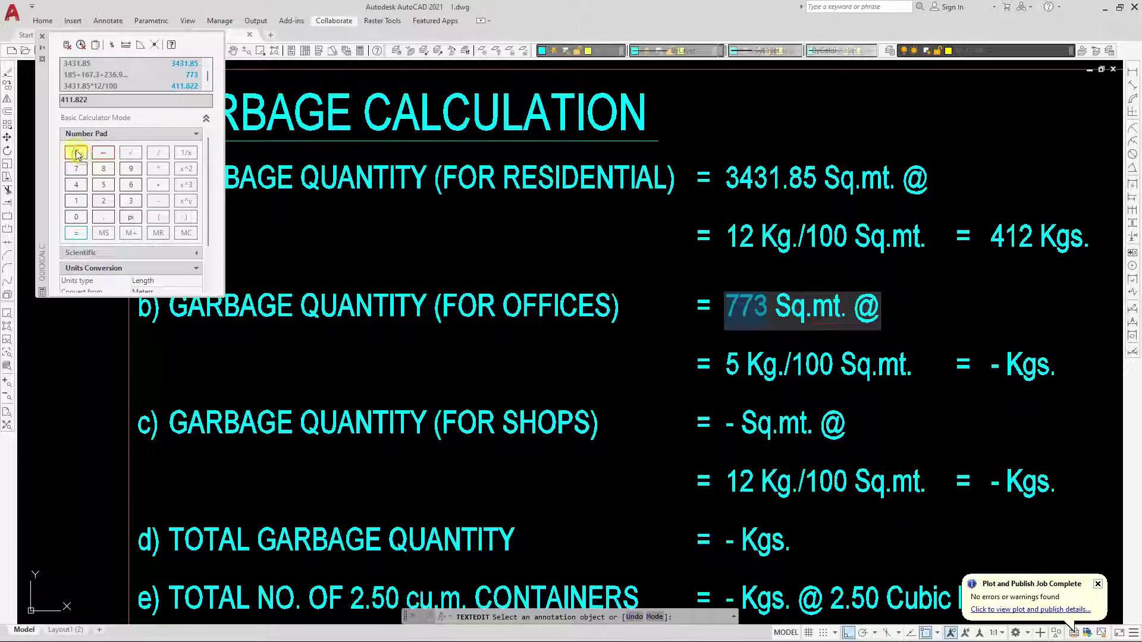
pyautogui.click(232, 192)
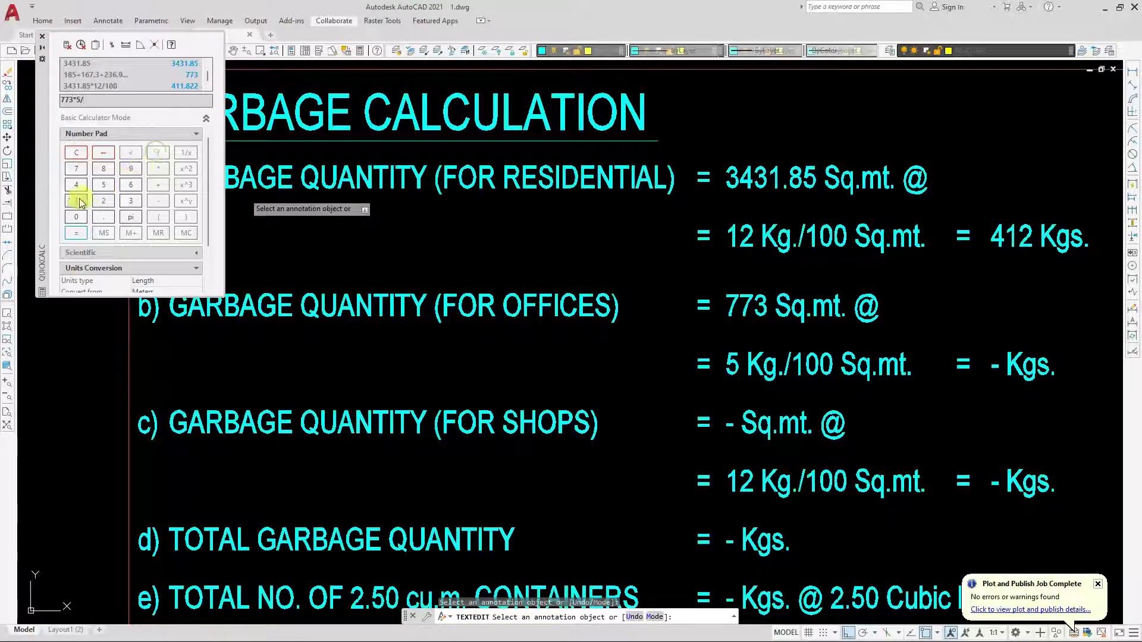
pyautogui.click(77, 216)
pyautogui.click(76, 216)
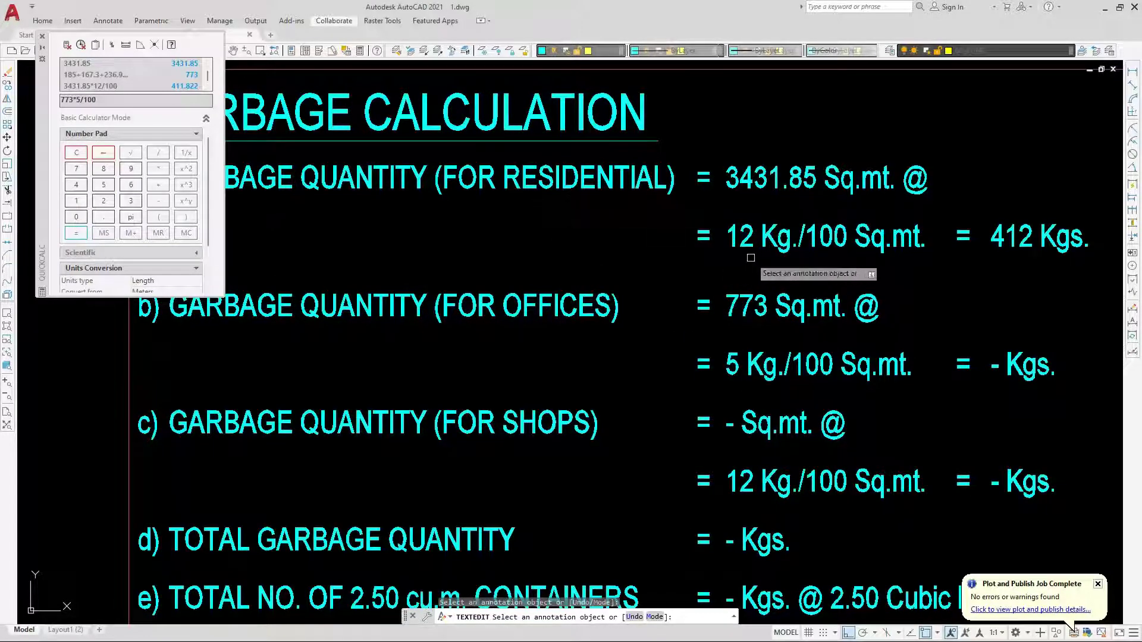
pyautogui.click(76, 234)
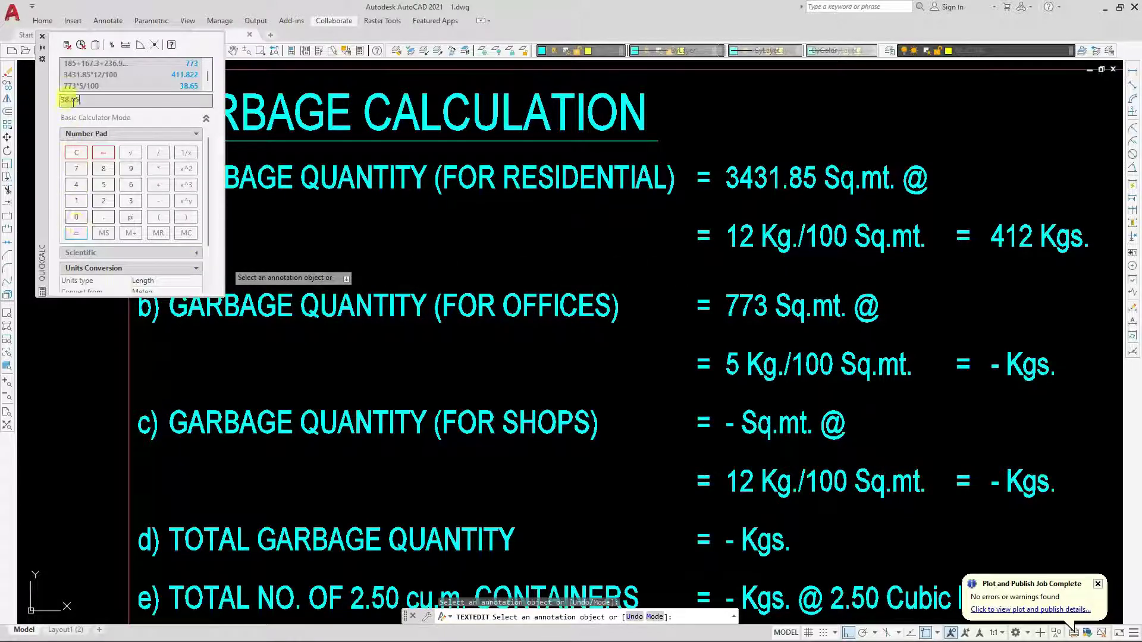
# Enter 38.65 as the Sq.mt. value of the garbage quantity for shops in the Garbage Calculation.
pyautogui.click(739, 426)
pyautogui.scroll(4, 732, 419)
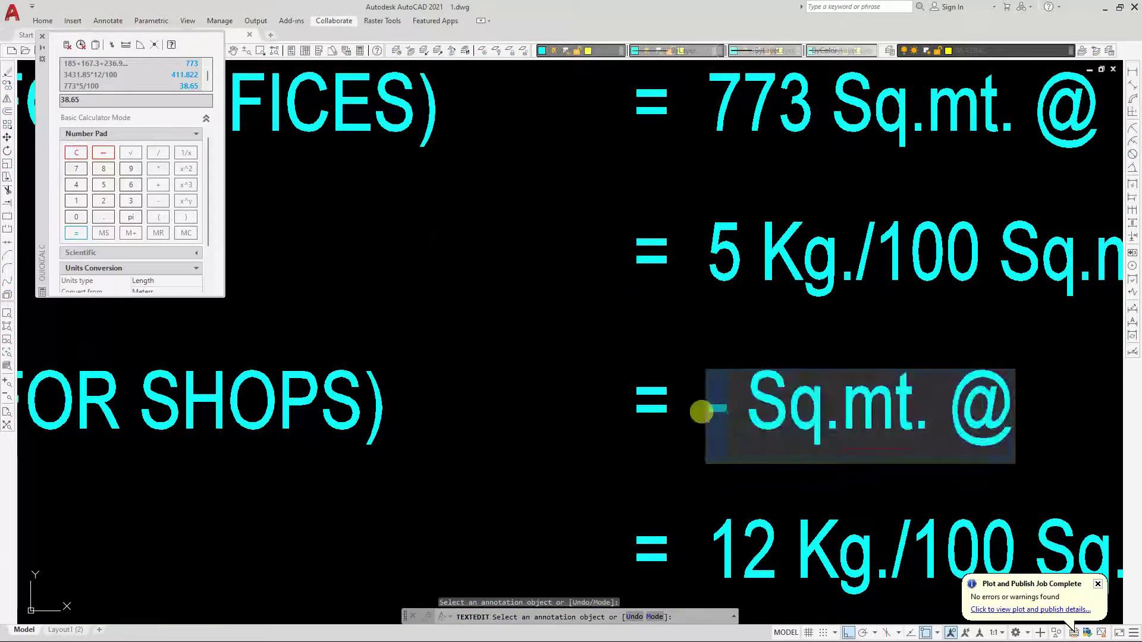
pyautogui.write('38.6')
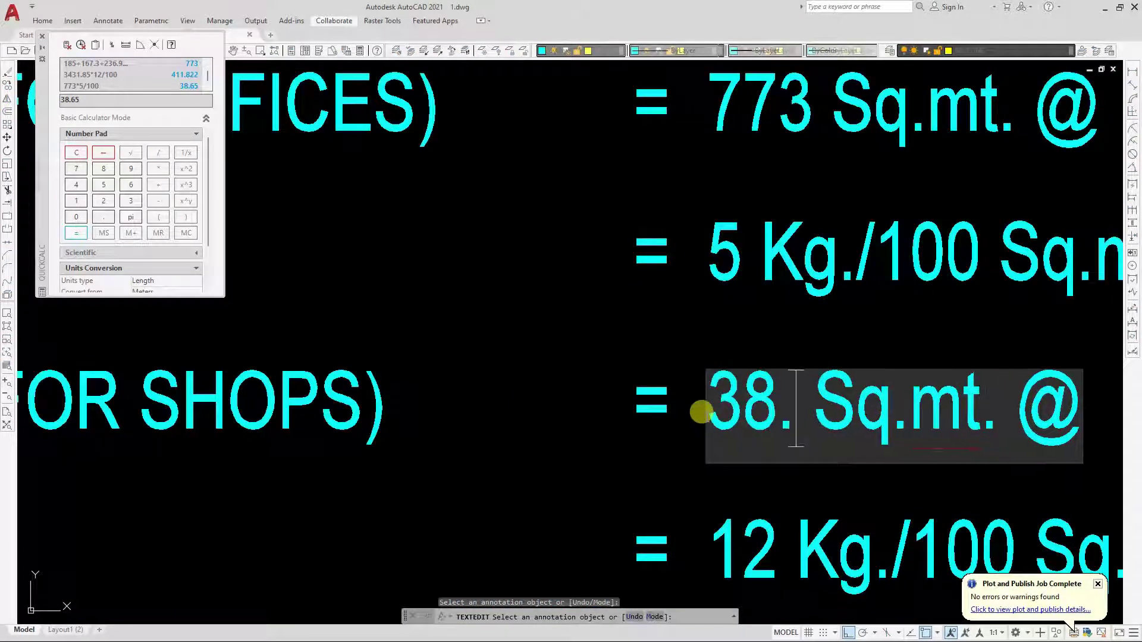
pyautogui.write('5')
pyautogui.click(561, 332)
pyautogui.scroll(-3, 536, 331)
pyautogui.scroll(3, 671, 388)
pyautogui.press('Escape')
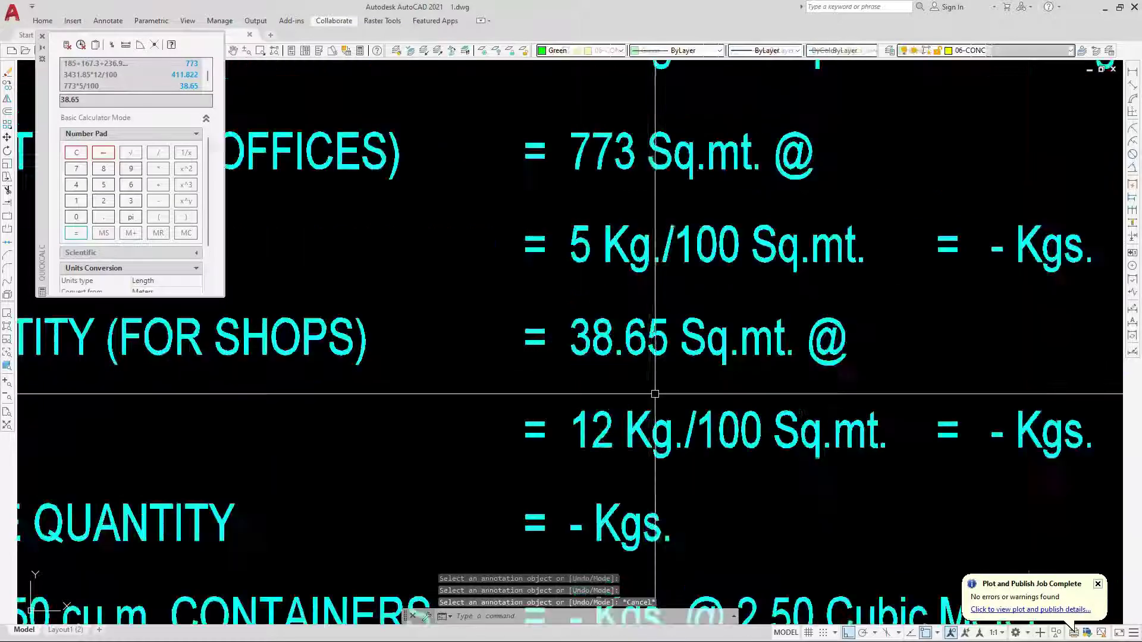
# Change OFFICES to SHOWROOM in the item b garbage quantity label and put the label in uppercase.
pyautogui.scroll(-2, 654, 390)
pyautogui.moveTo(653, 391); pyautogui.dragTo(720, 359, button='middle')
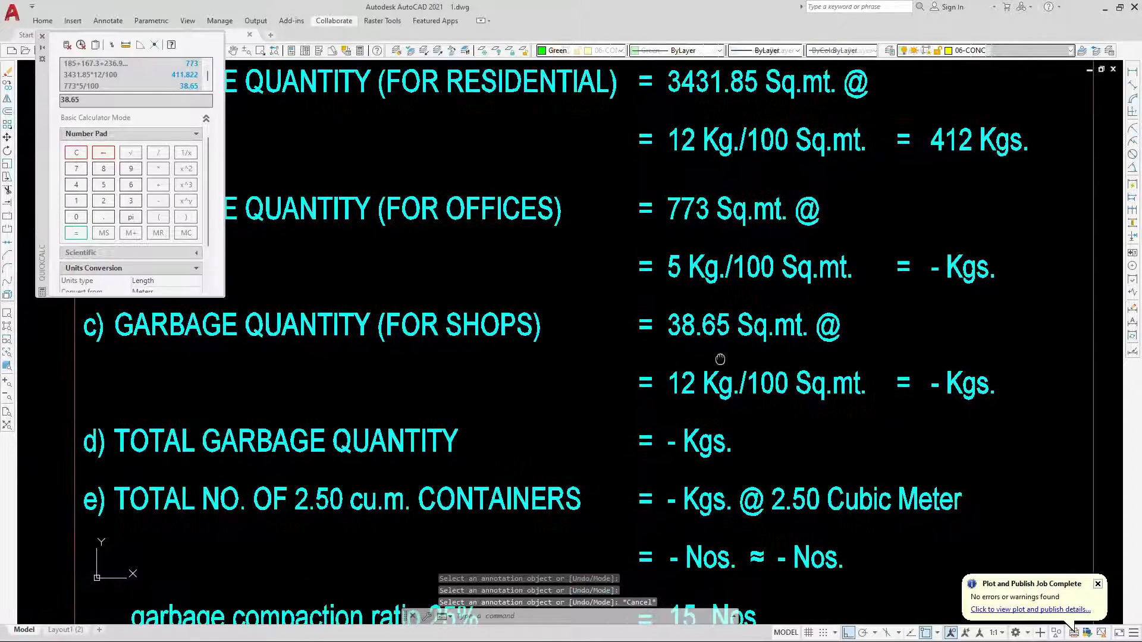
pyautogui.scroll(-3, 603, 311)
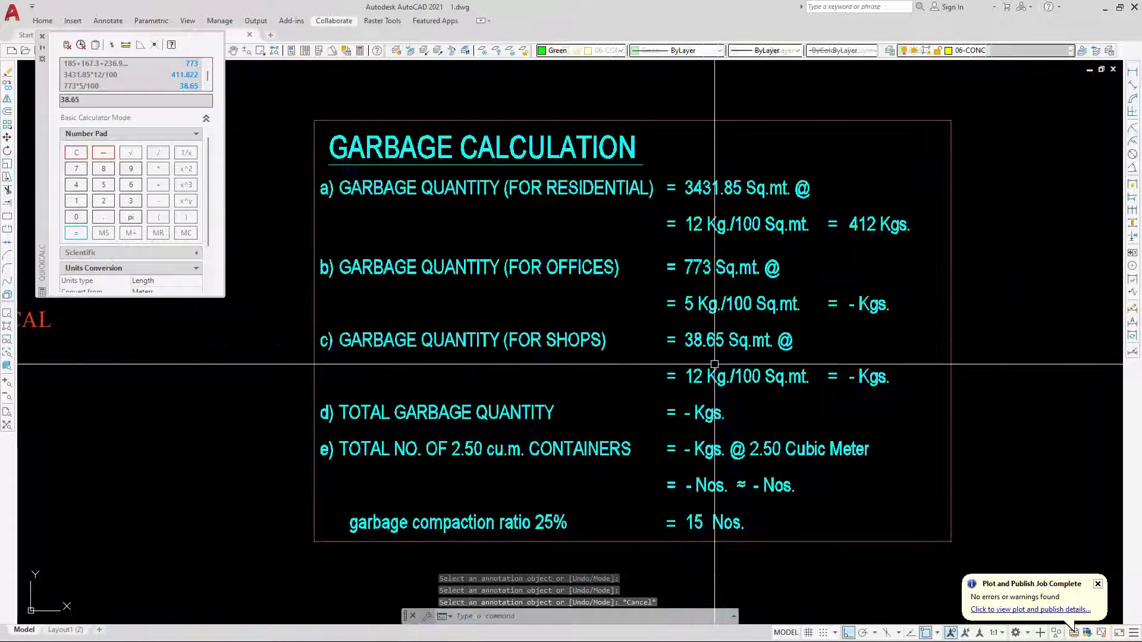
pyautogui.scroll(3, 603, 311)
pyautogui.scroll(-3, 598, 351)
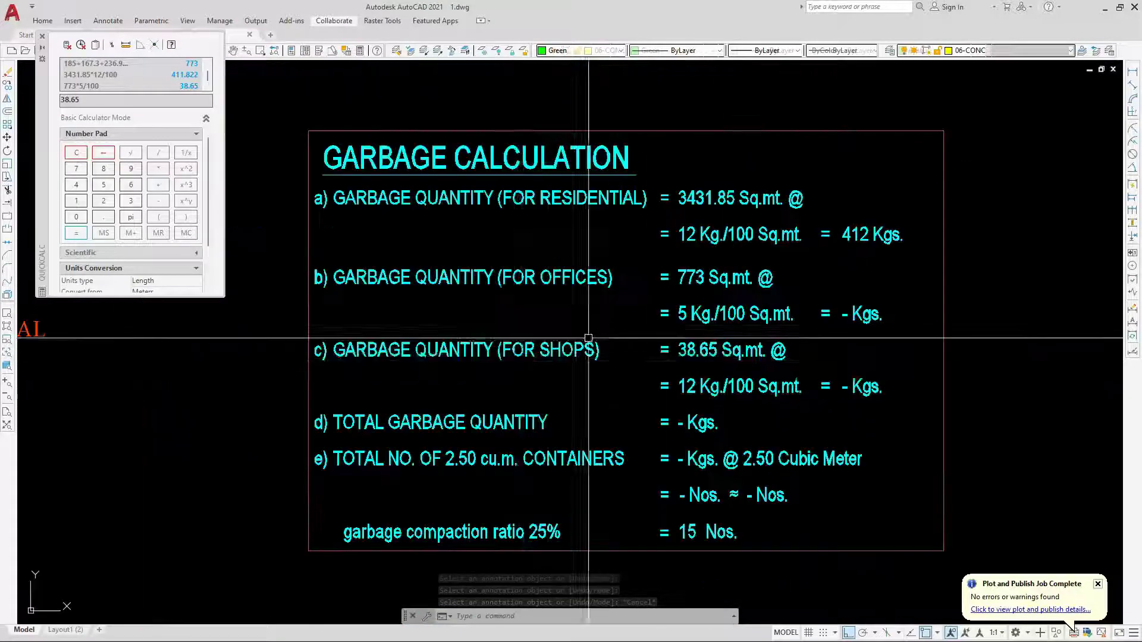
pyautogui.scroll(3, 523, 362)
pyautogui.click(523, 360)
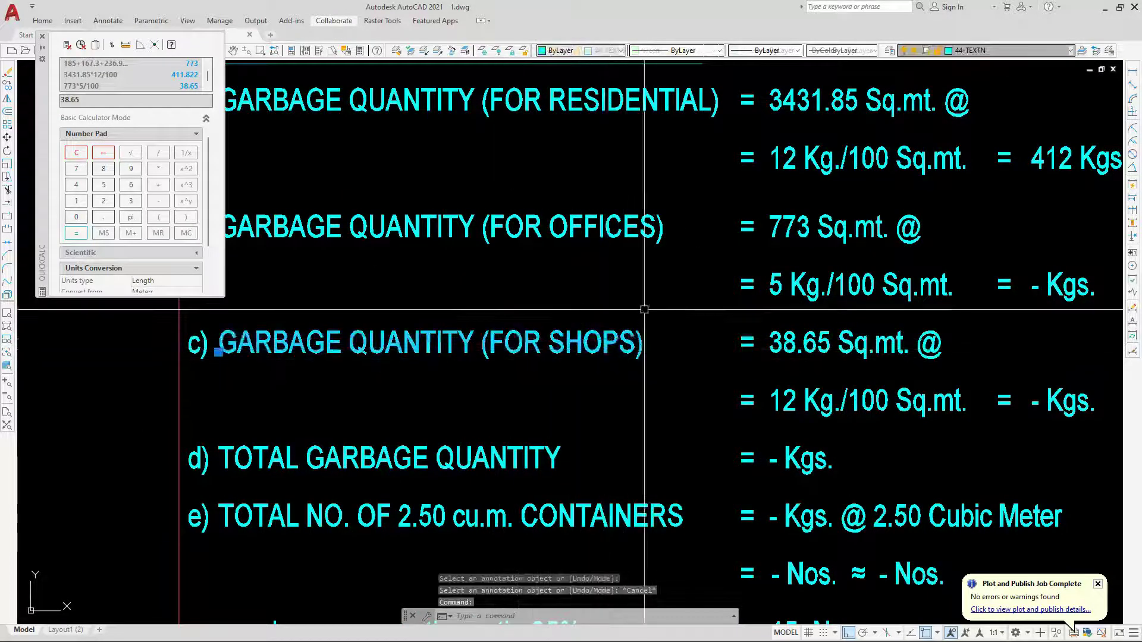
pyautogui.press('Escape')
pyautogui.doubleClick(566, 230)
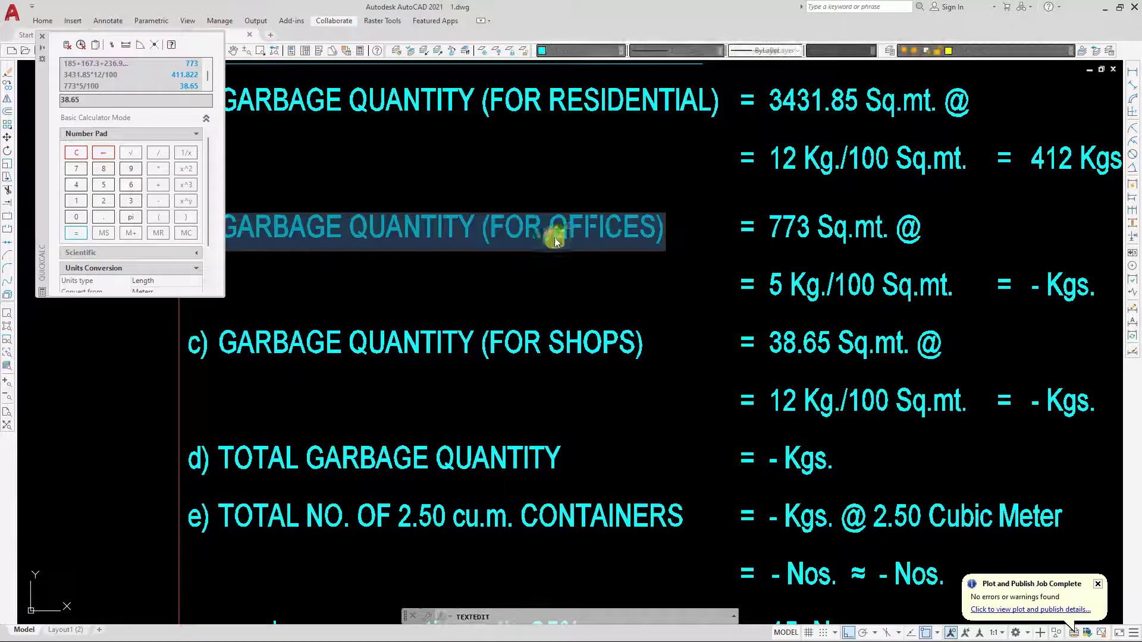
pyautogui.moveTo(548, 232); pyautogui.dragTo(650, 231)
pyautogui.write('sh')
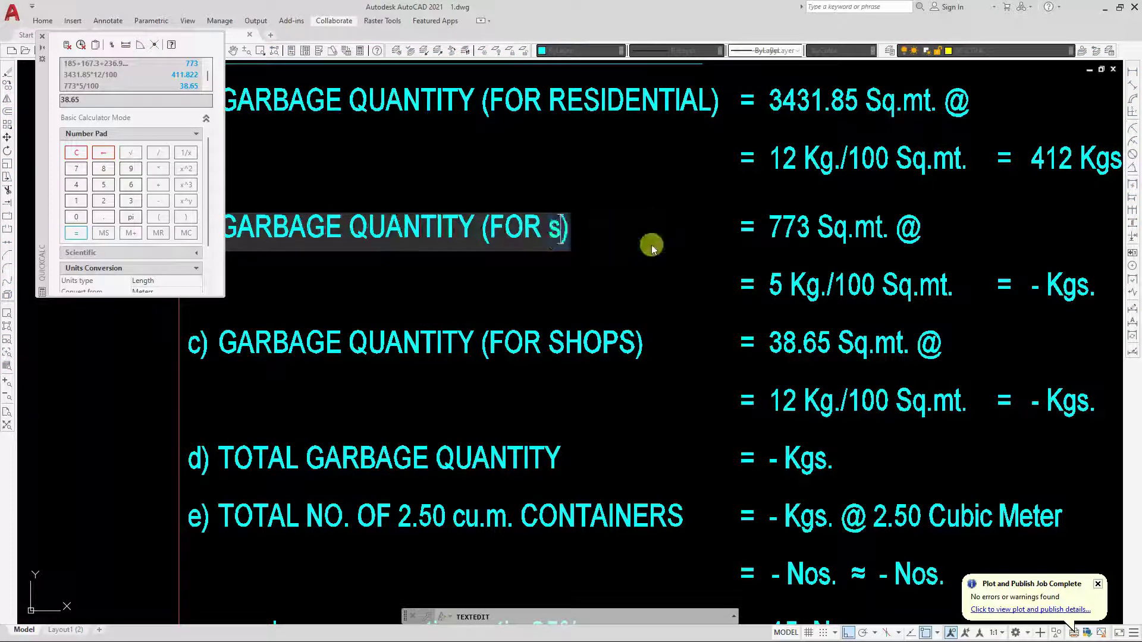
pyautogui.write('owr')
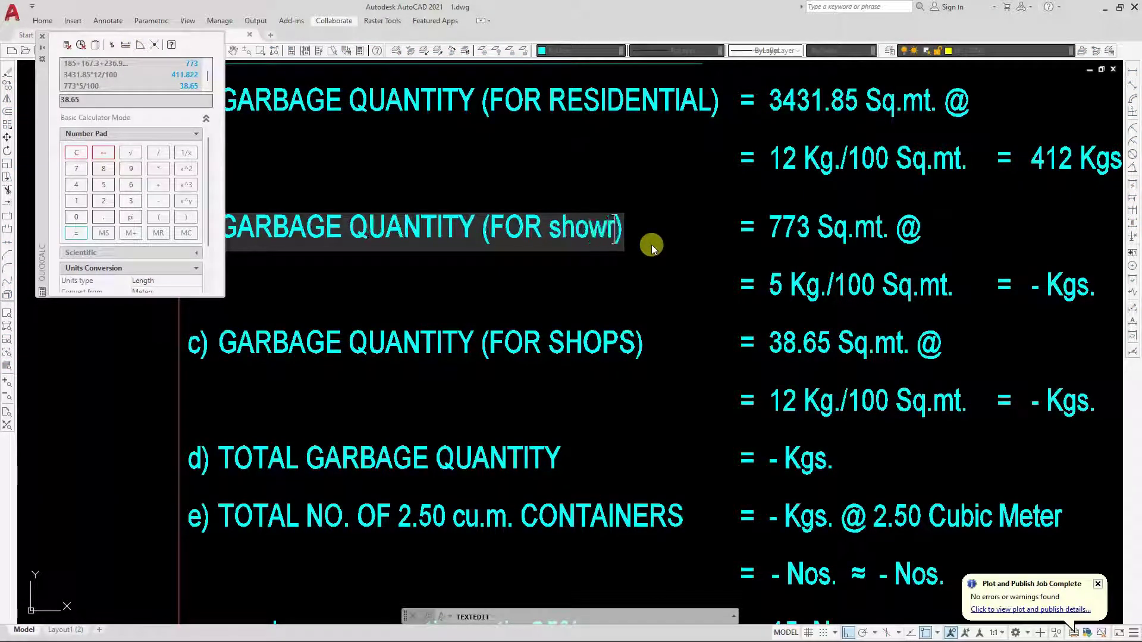
pyautogui.write('oom')
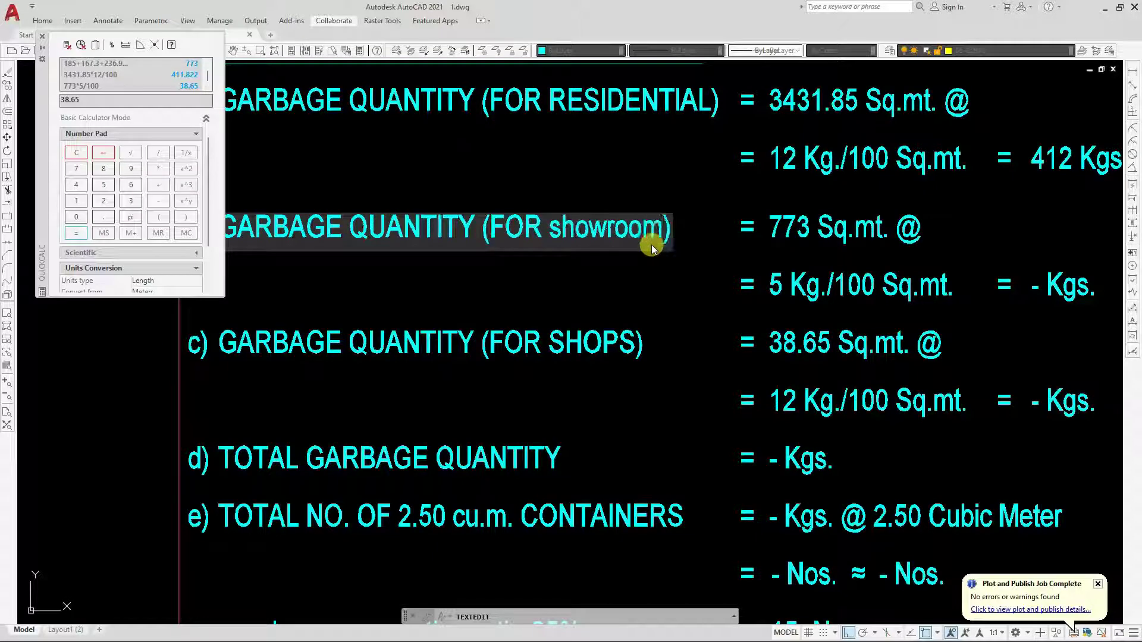
pyautogui.hotkey('ctrl', 'a')
pyautogui.hotkey('ctrl', 'shift', 'u')
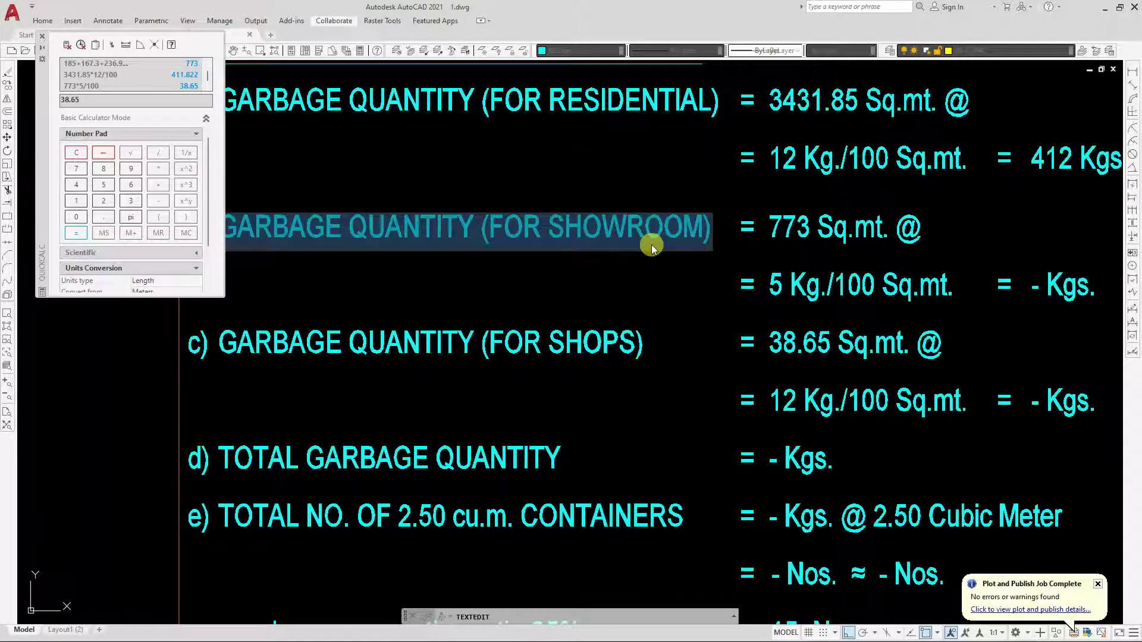
pyautogui.click(650, 293)
pyautogui.press('Escape')
# Erase the shops garbage quantity label together with its item letter c) from the Garbage Calculation.
pyautogui.click(719, 306)
pyautogui.click(182, 366)
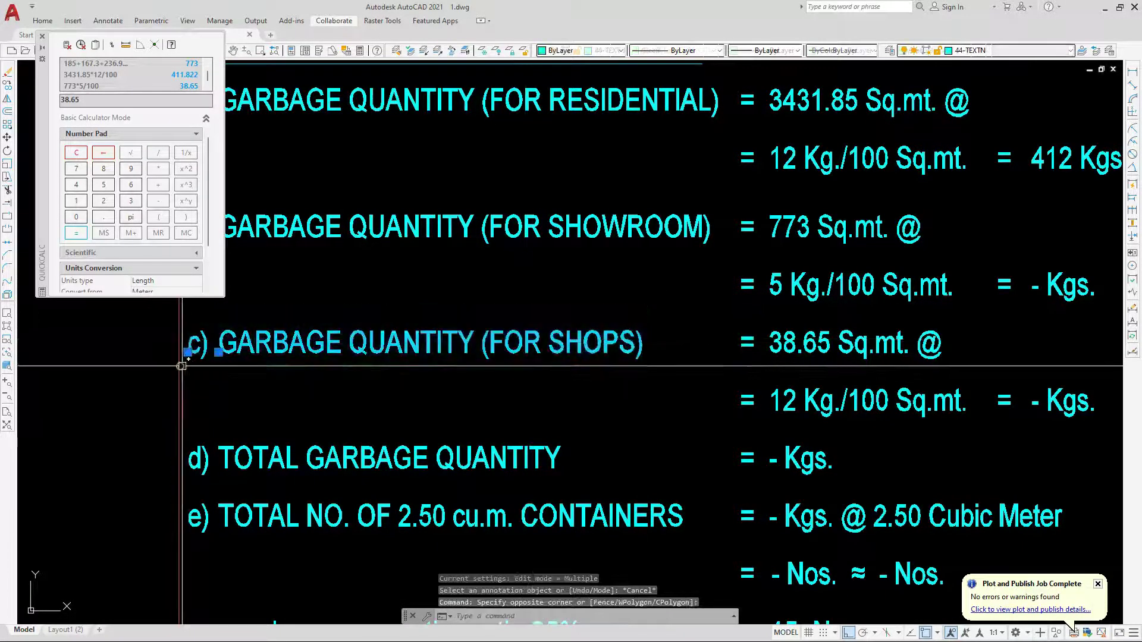
pyautogui.write('e')
pyautogui.press('Return')
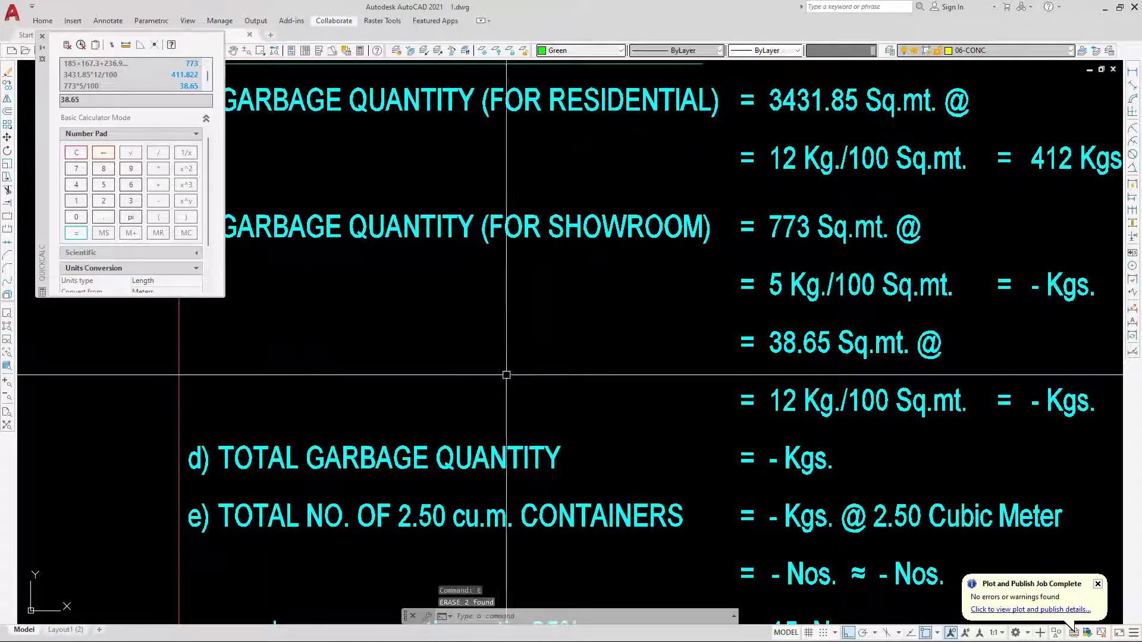
# Erase the 12 Kg./100 Sq.mt. rate and the empty Kgs. result with its equals sign from the former shops entry.
pyautogui.scroll(-5, 506, 375)
pyautogui.scroll(5, 662, 355)
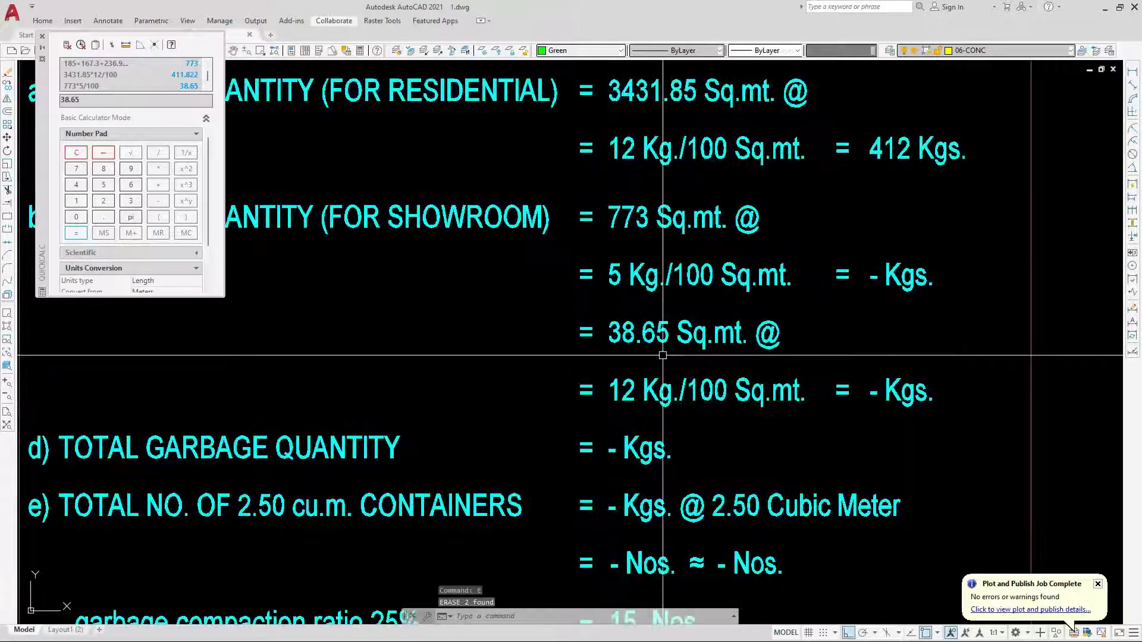
pyautogui.scroll(-3, 663, 355)
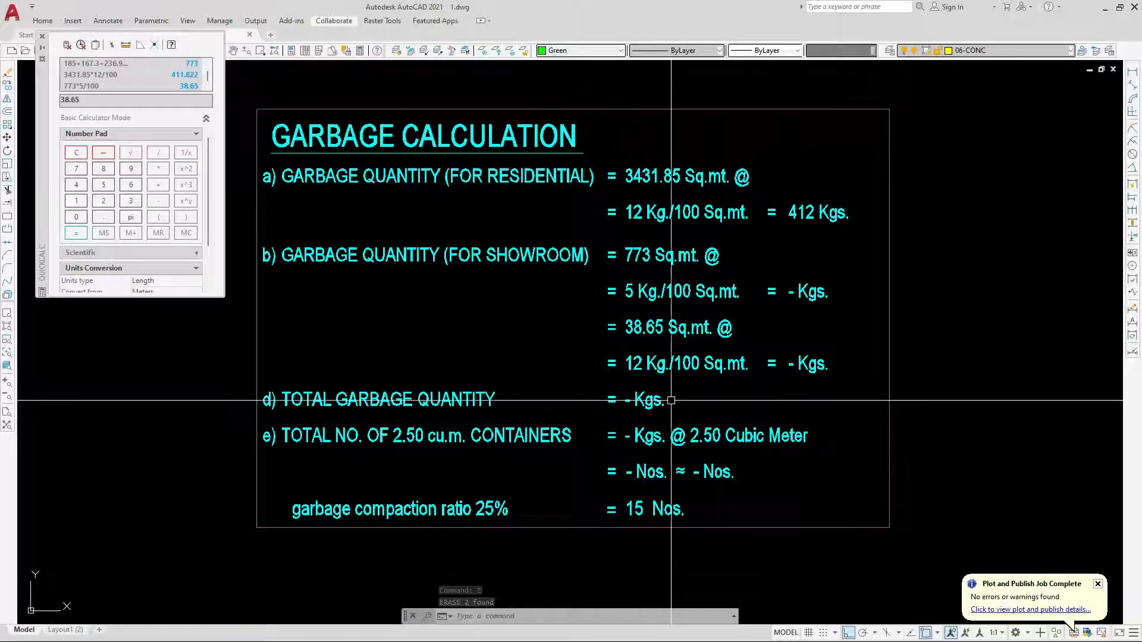
pyautogui.click(667, 369)
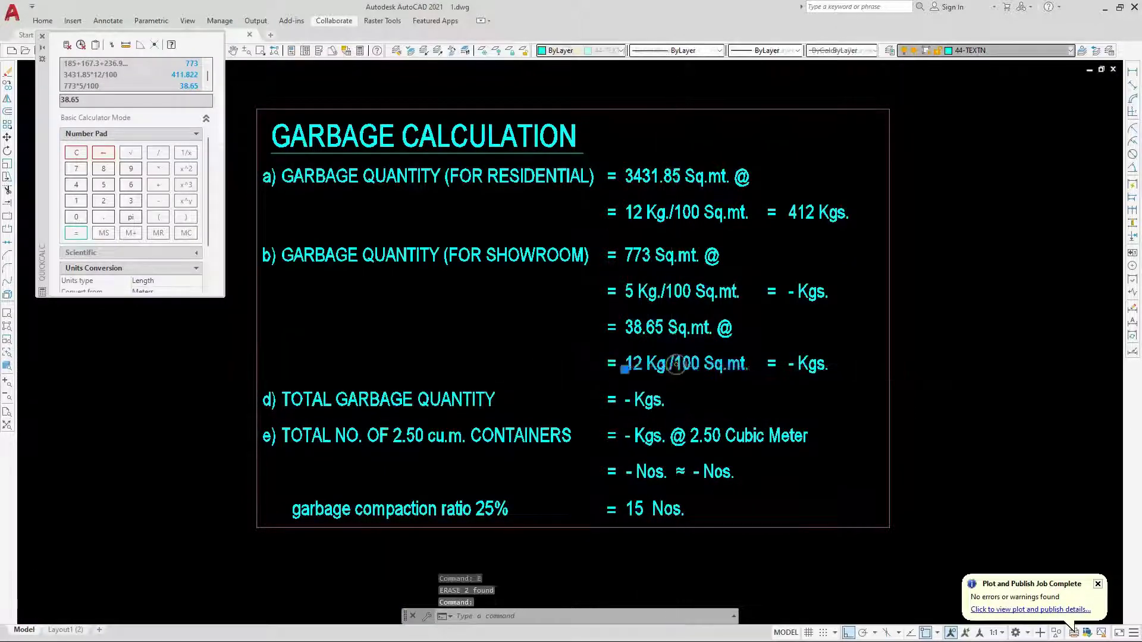
pyautogui.scroll(3, 666, 370)
pyautogui.scroll(-2, 667, 370)
pyautogui.write('e')
pyautogui.press('Return')
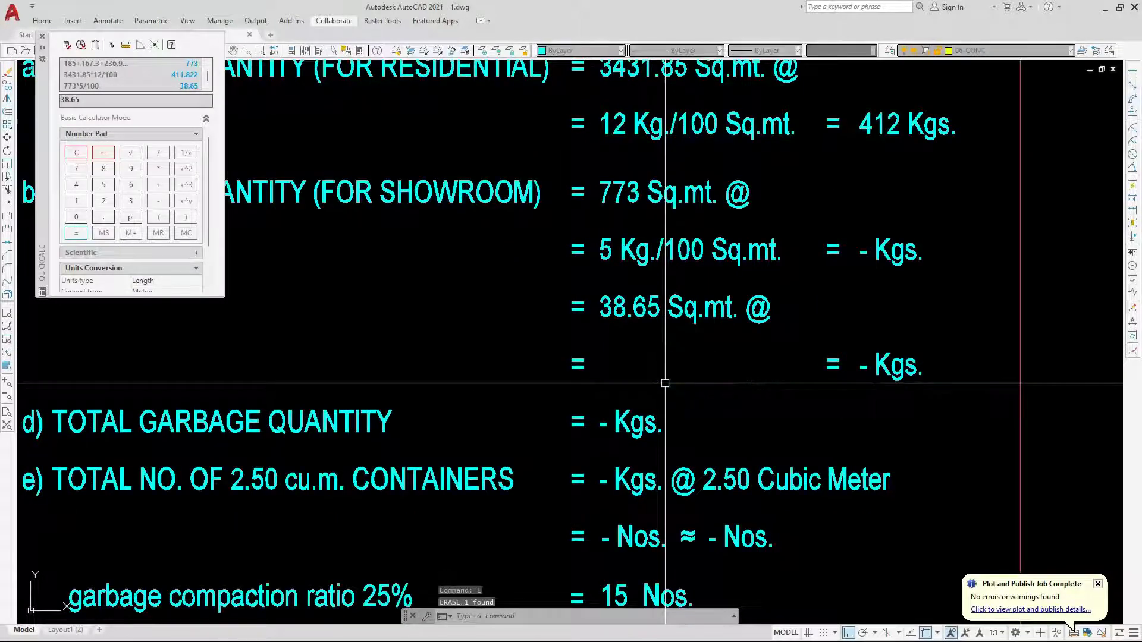
pyautogui.scroll(-2, 665, 383)
pyautogui.click(836, 360)
pyautogui.click(761, 383)
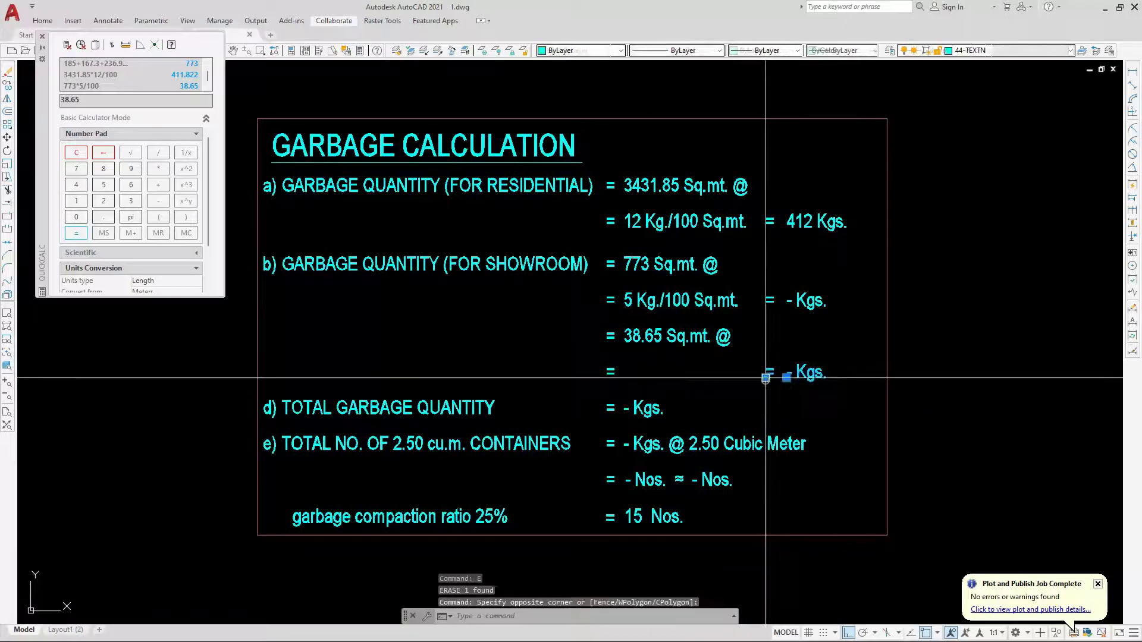
pyautogui.press('Return')
# Copy 38.65 from the former shops Sq.mt. text into the showroom garbage quantity as its Kgs. value.
pyautogui.scroll(2, 871, 274)
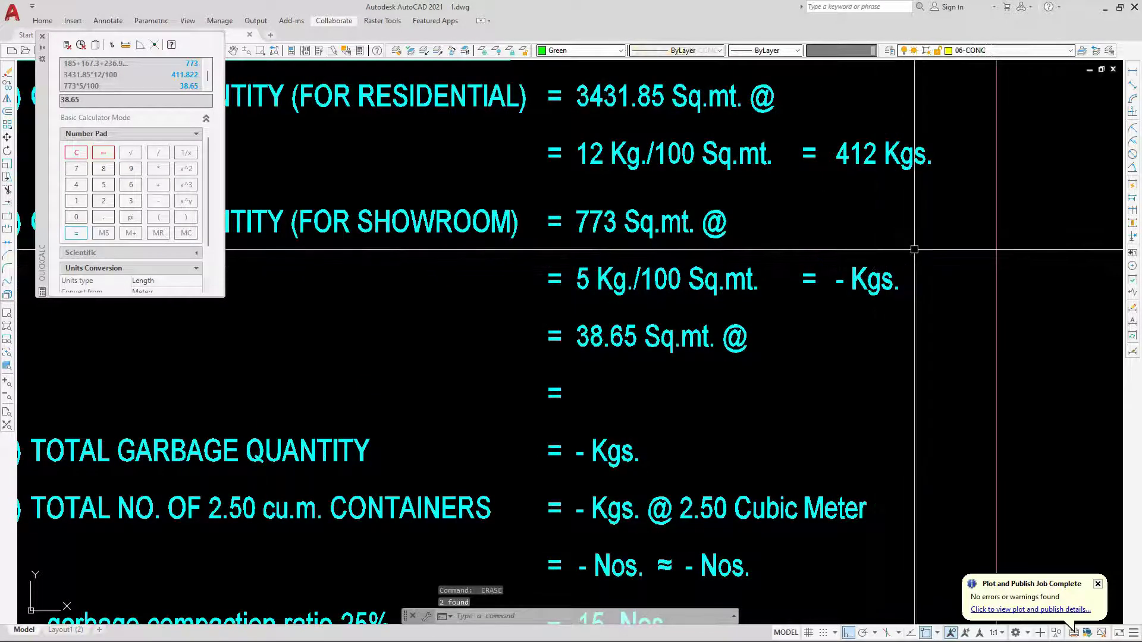
pyautogui.doubleClick(633, 346)
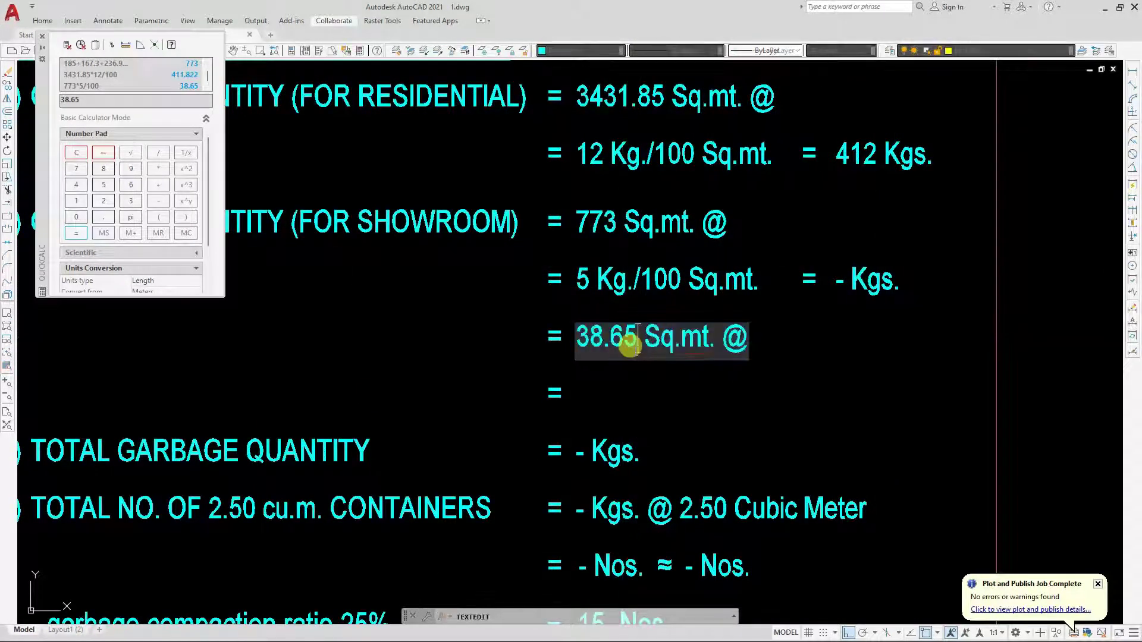
pyautogui.moveTo(635, 348); pyautogui.dragTo(577, 347)
pyautogui.hotkey('ctrl', 'c')
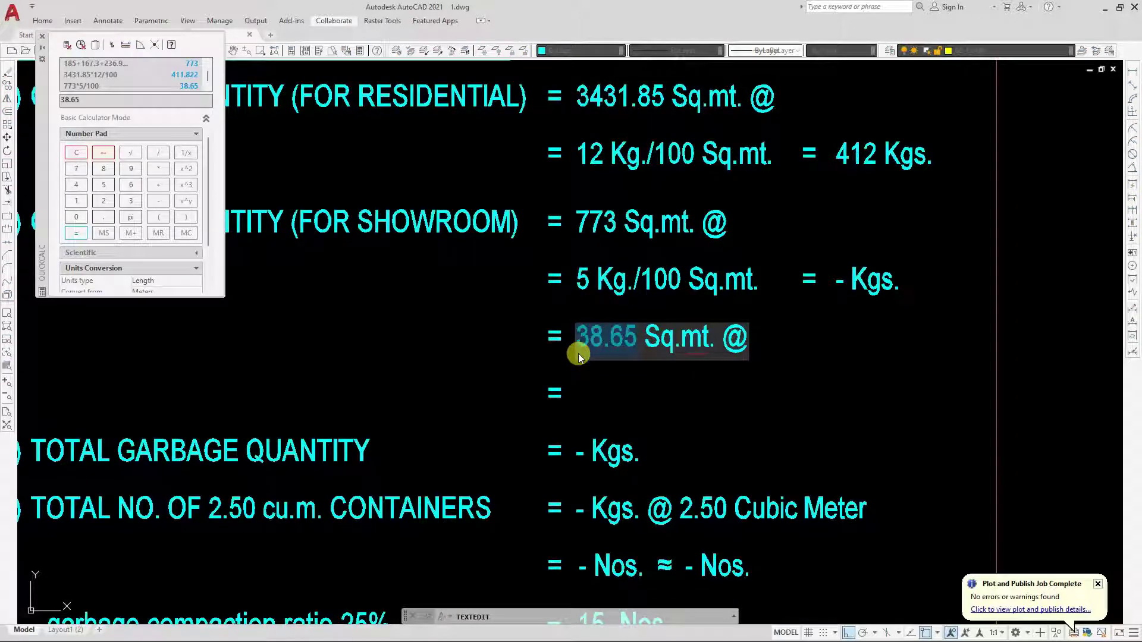
pyautogui.click(584, 391)
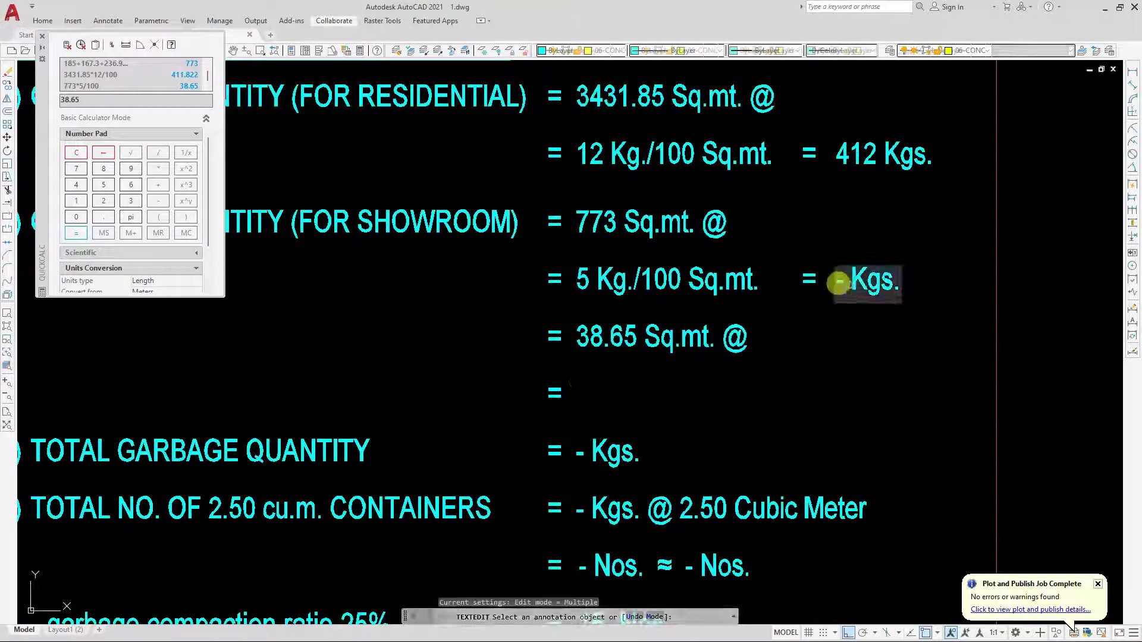
pyautogui.click(838, 284)
pyautogui.hotkey('ctrl', 'v')
pyautogui.press('Return')
pyautogui.press('Escape')
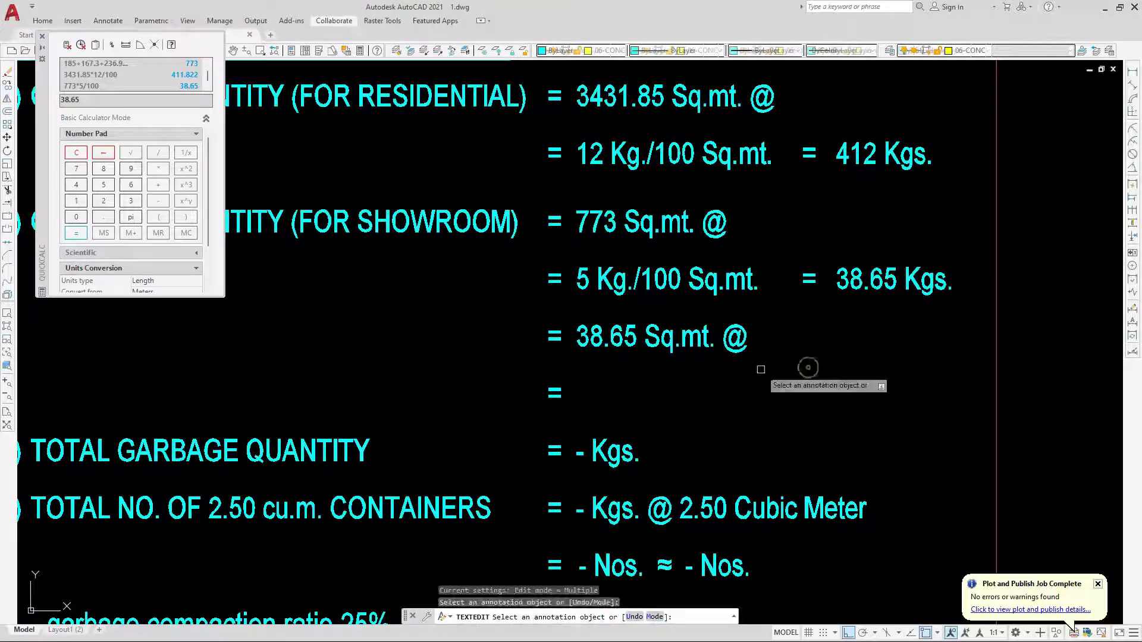
# Erase the 38.65 Sq.mt. @ text and its equals sign below the showroom rate.
pyautogui.click(515, 321)
pyautogui.click(829, 370)
pyautogui.write('e')
pyautogui.press('Return')
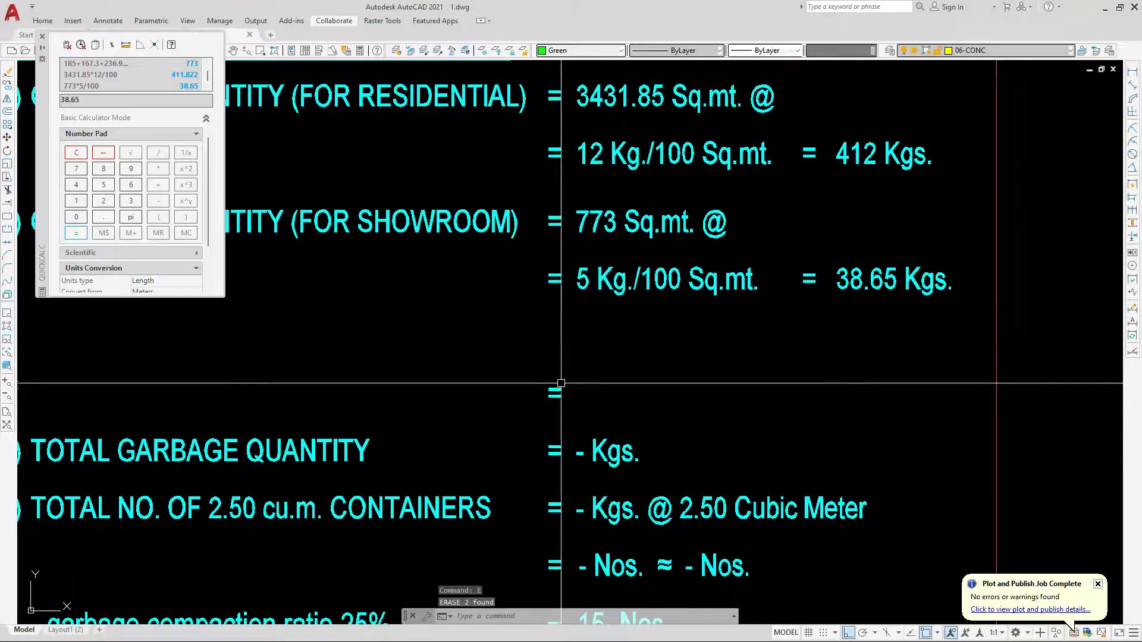
# Erase the leftover equals sign above the total garbage quantity row.
pyautogui.scroll(-3, 629, 294)
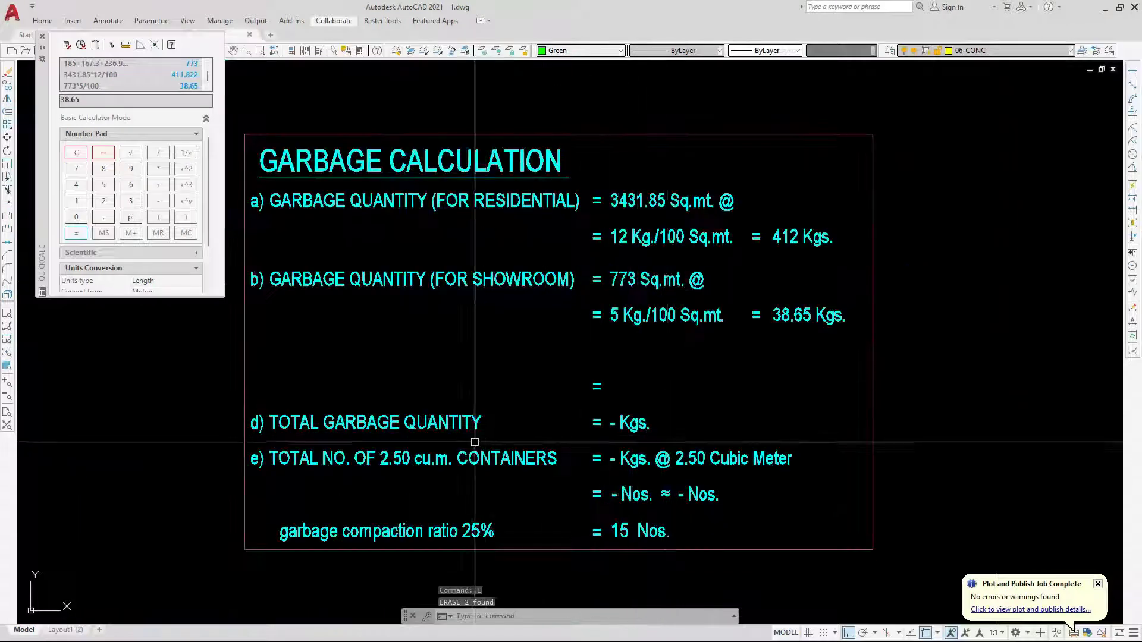
pyautogui.scroll(3, 581, 377)
pyautogui.click(667, 353)
pyautogui.write('e')
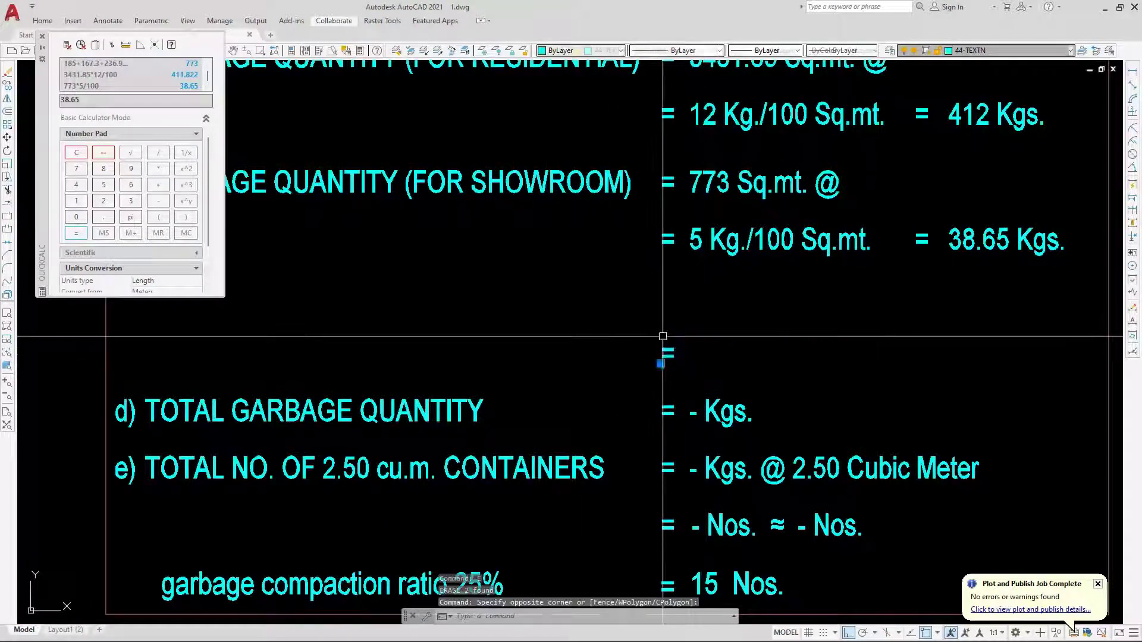
pyautogui.press('Return')
pyautogui.scroll(-3, 705, 407)
pyautogui.scroll(2, 839, 298)
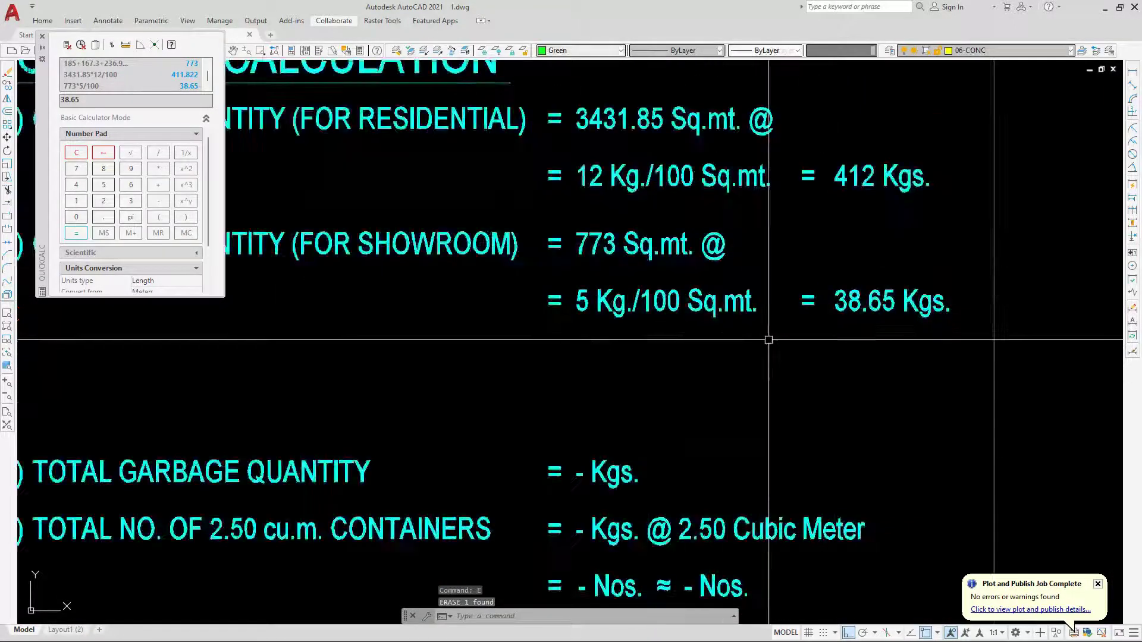
pyautogui.scroll(-2, 787, 341)
pyautogui.press('Escape')
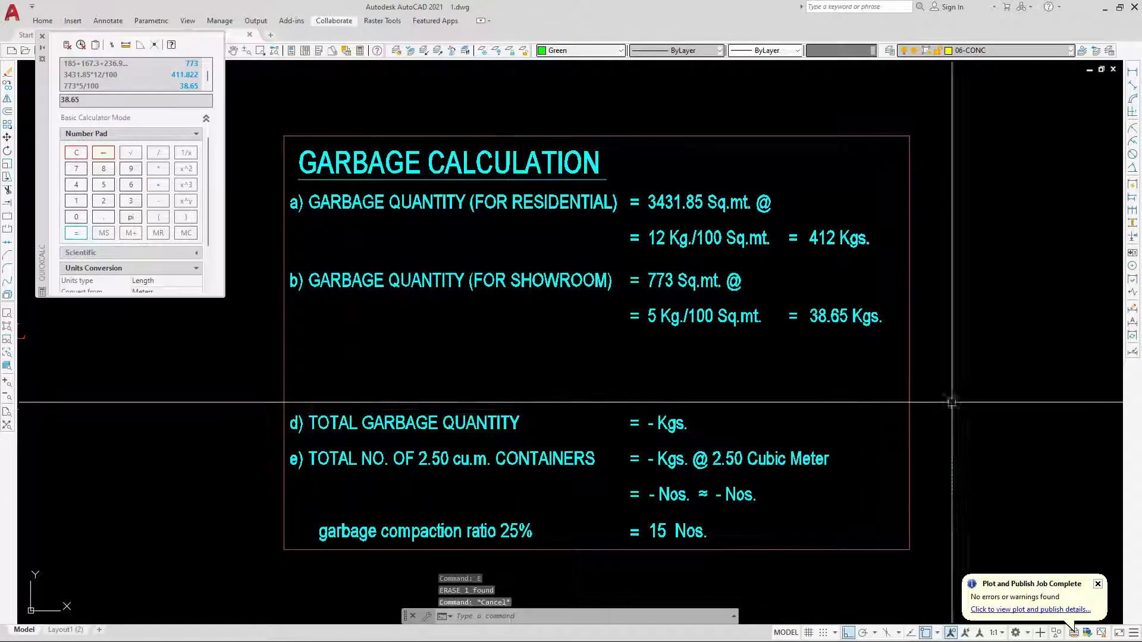
# Stretch the total quantity, container and compaction ratio rows with the frame's lower edge upward to close the gap below the showroom entry.
pyautogui.click(956, 400)
pyautogui.click(204, 576)
pyautogui.write('s')
pyautogui.press('Return')
pyautogui.click(258, 514)
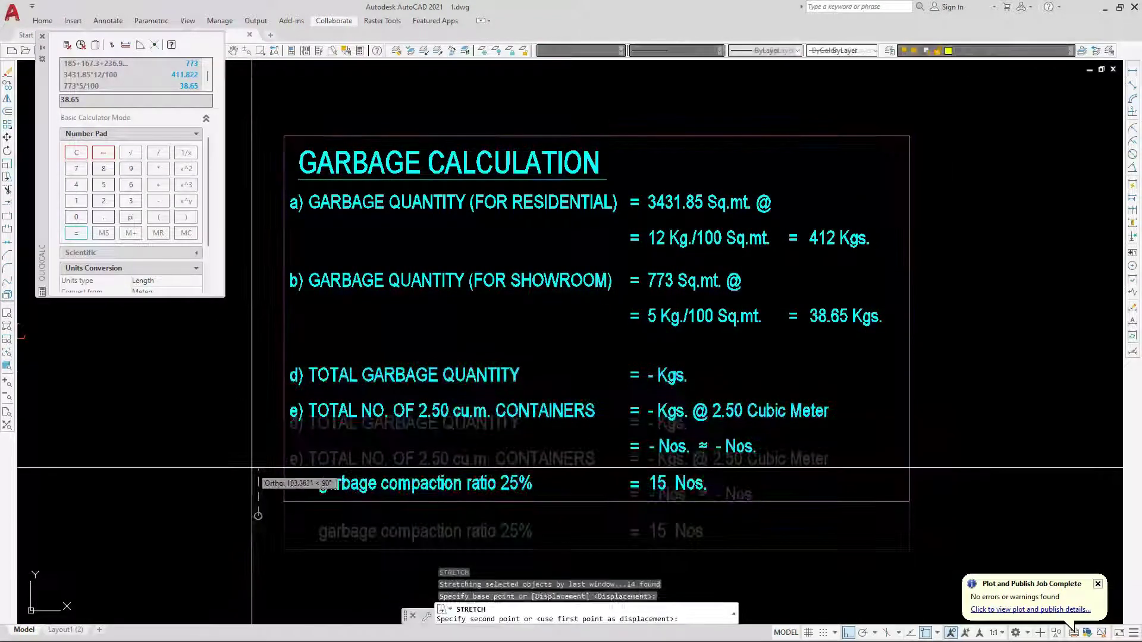
pyautogui.click(264, 442)
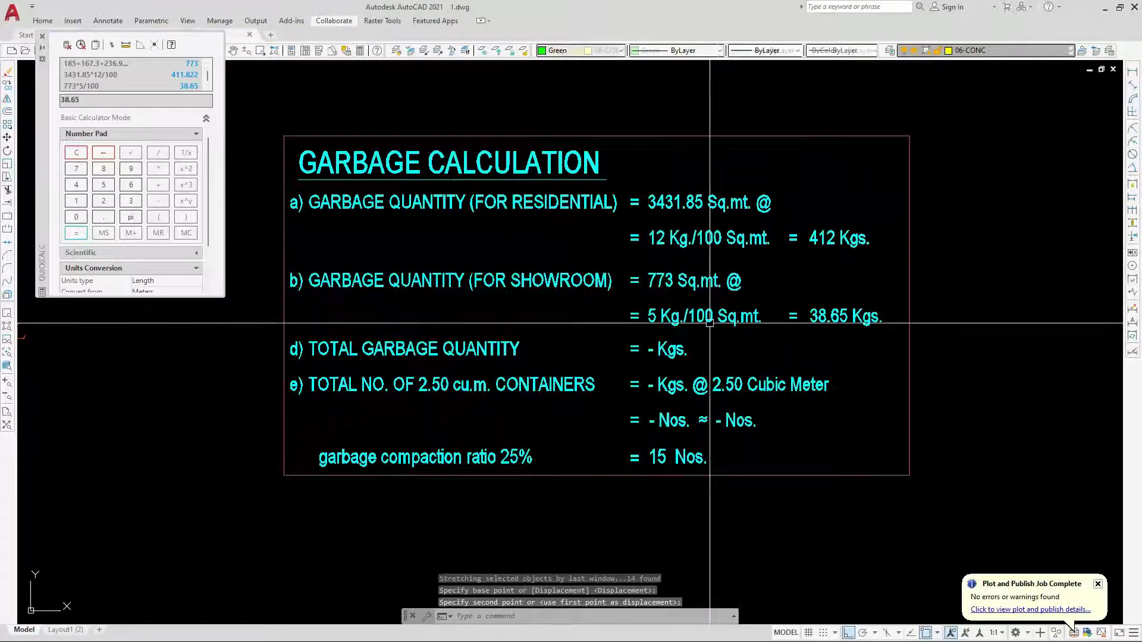
pyautogui.scroll(2, 627, 362)
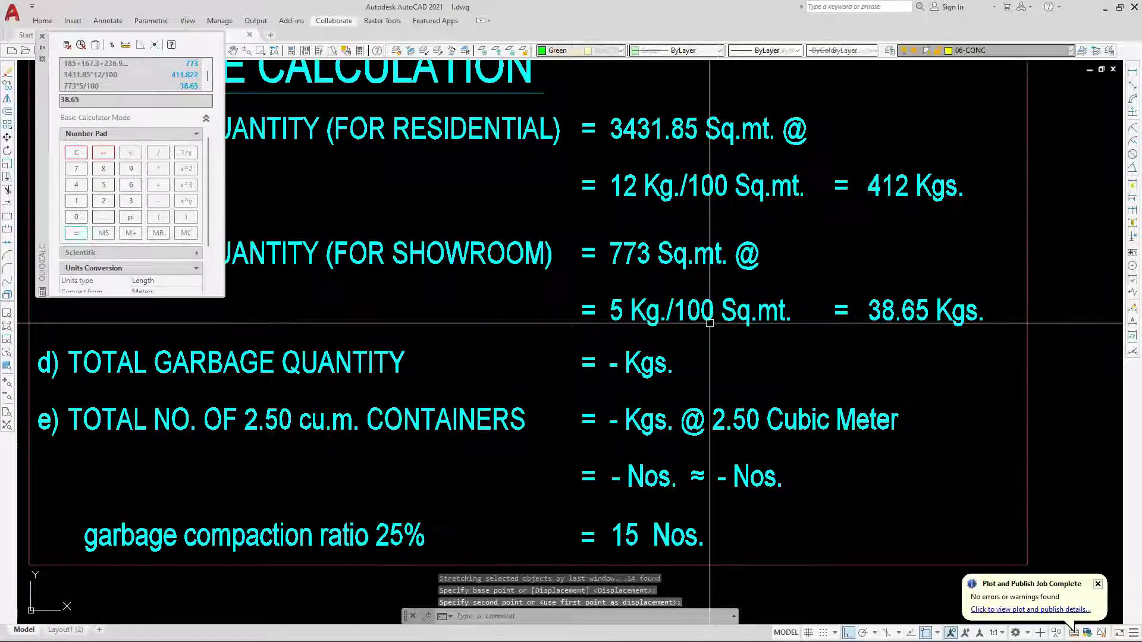
pyautogui.doubleClick(613, 363)
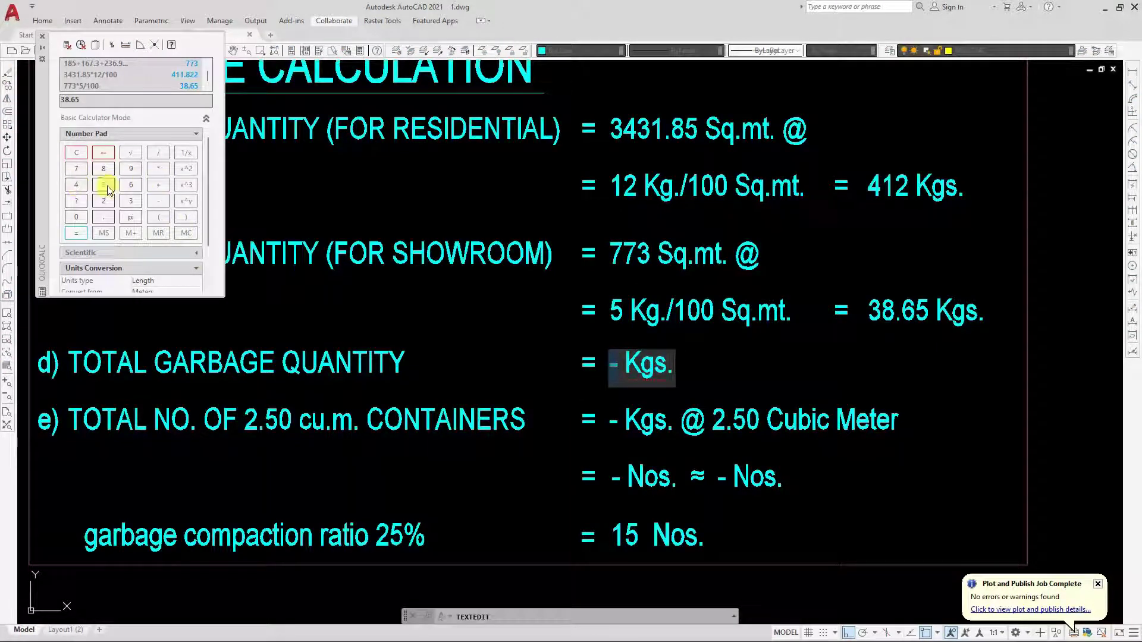
pyautogui.press('Escape')
pyautogui.press('Escape')
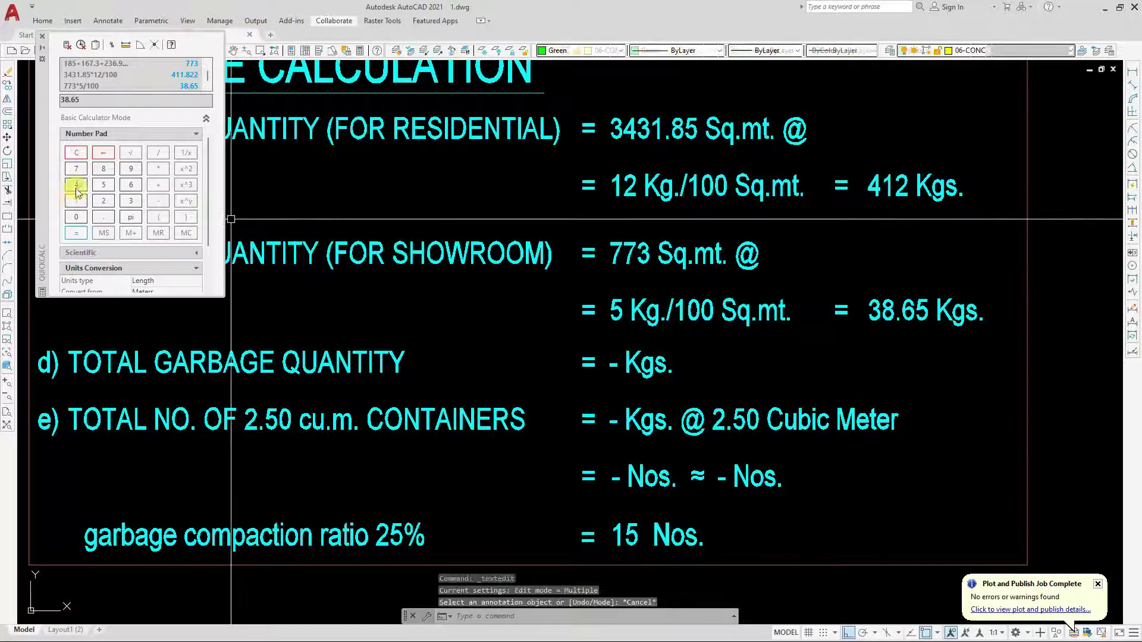
# Calculate the total garbage weight as 412+38.65.
pyautogui.click(76, 185)
pyautogui.click(76, 201)
pyautogui.click(103, 200)
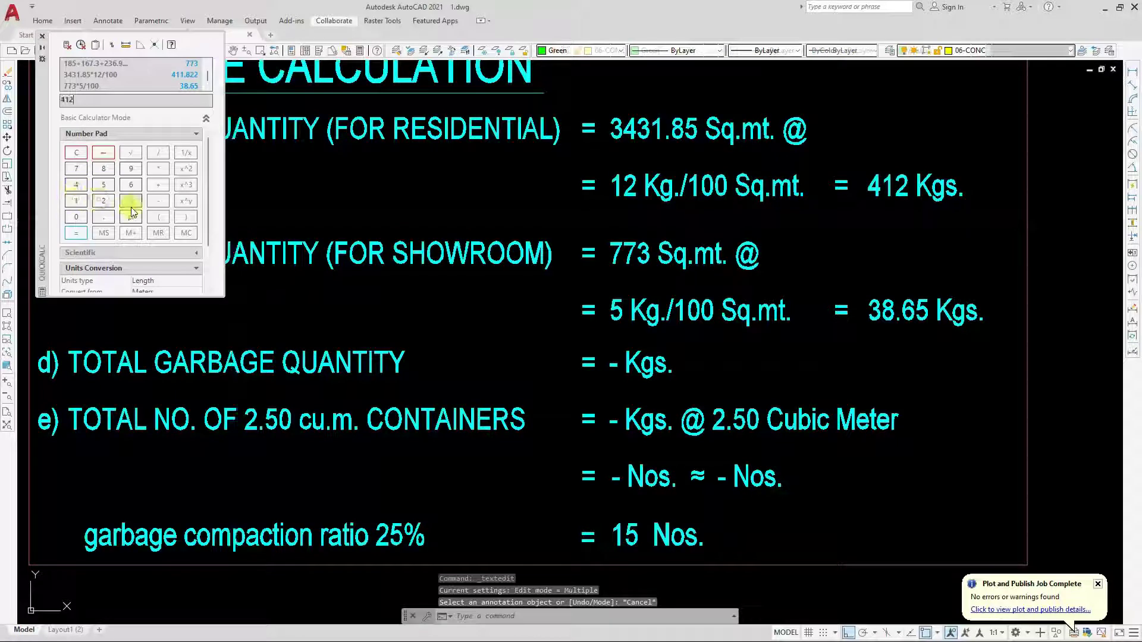
pyautogui.click(159, 190)
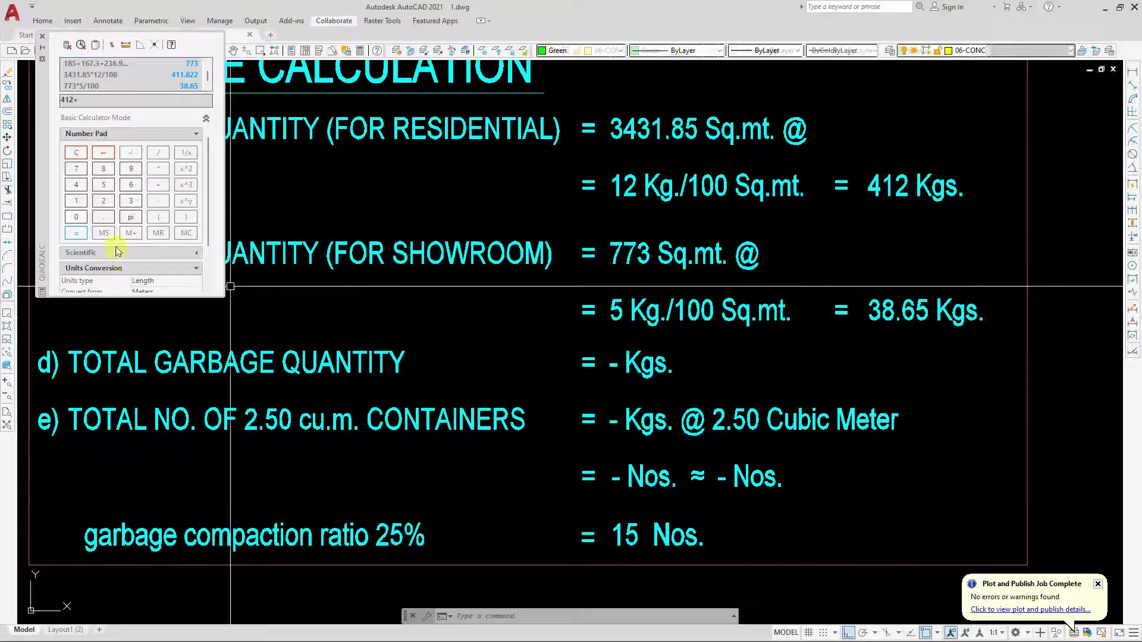
pyautogui.click(131, 200)
pyautogui.click(105, 170)
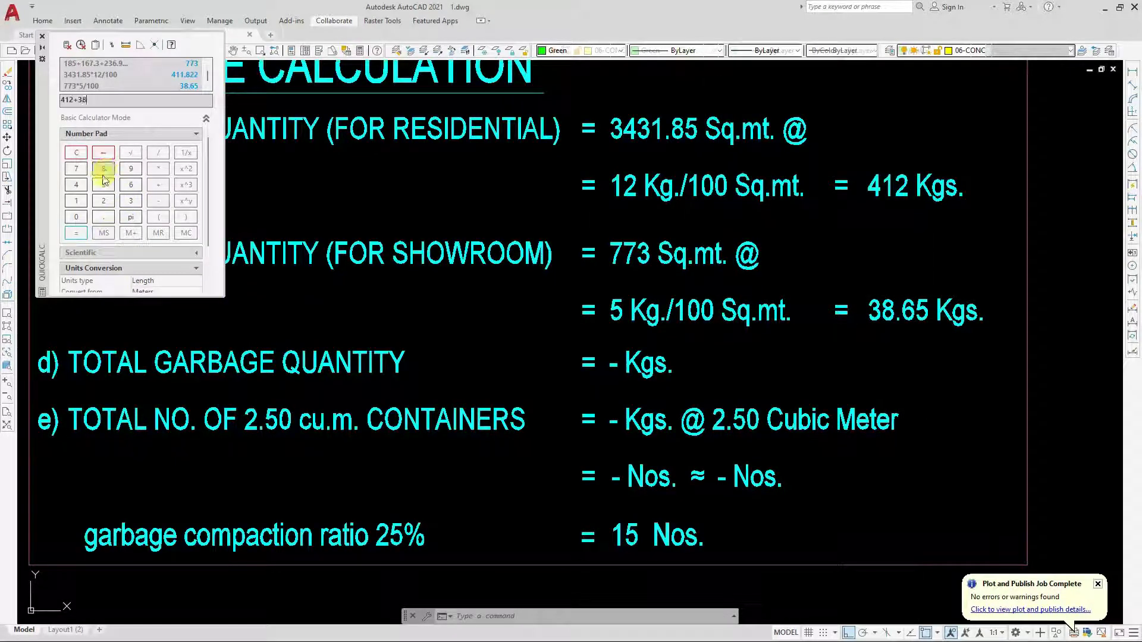
pyautogui.click(125, 188)
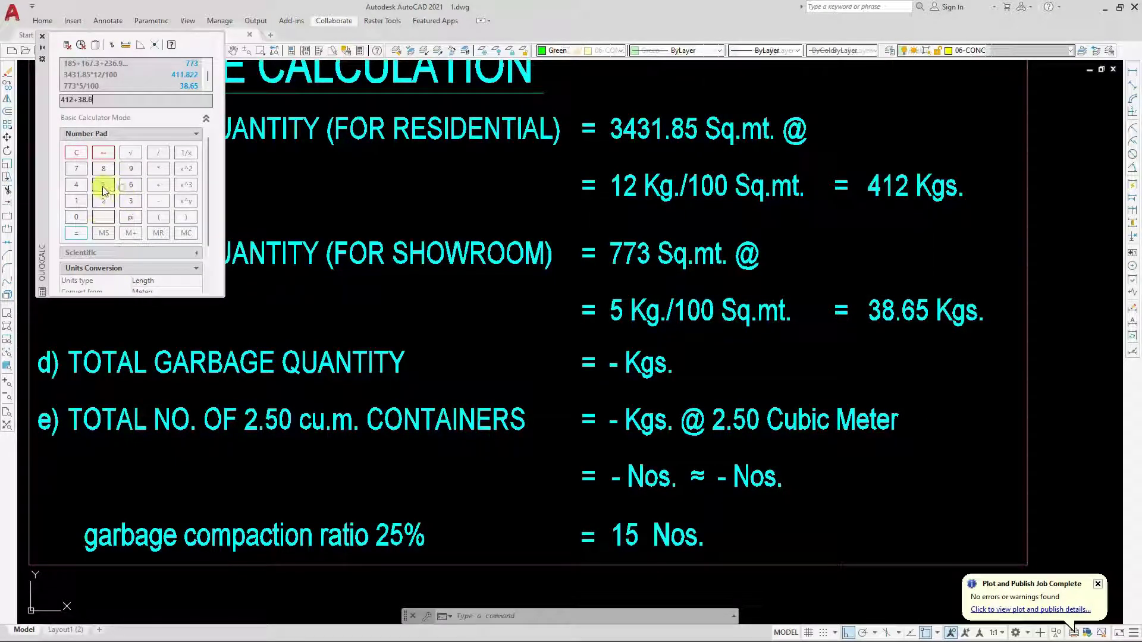
pyautogui.click(84, 233)
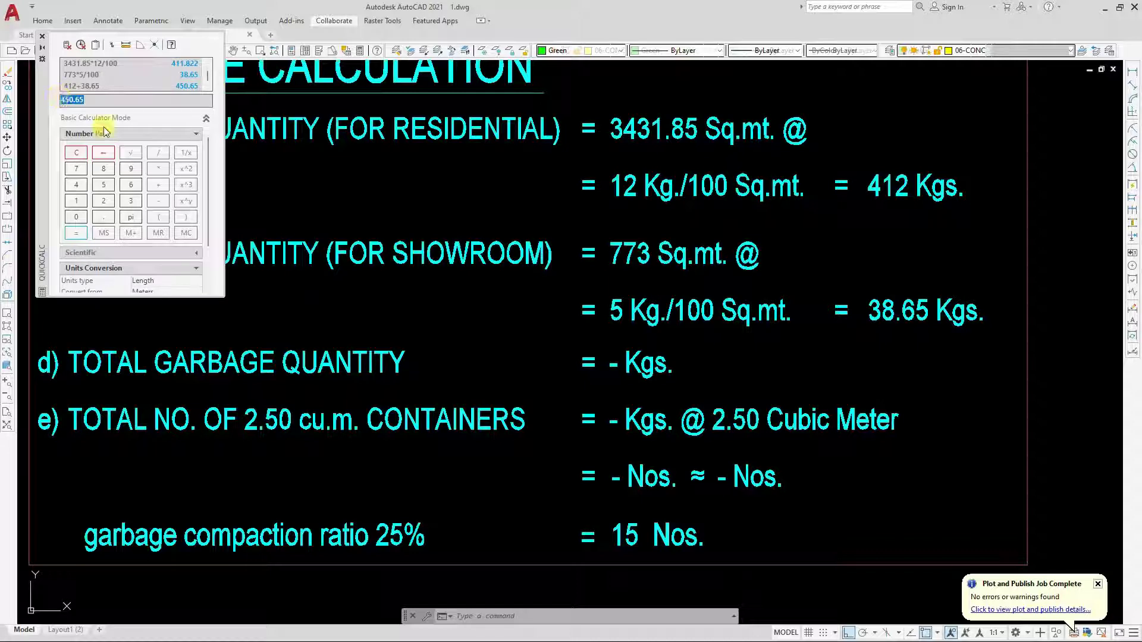
# Set the total garbage quantity to 450.65 Kgs.
pyautogui.doubleClick(616, 366)
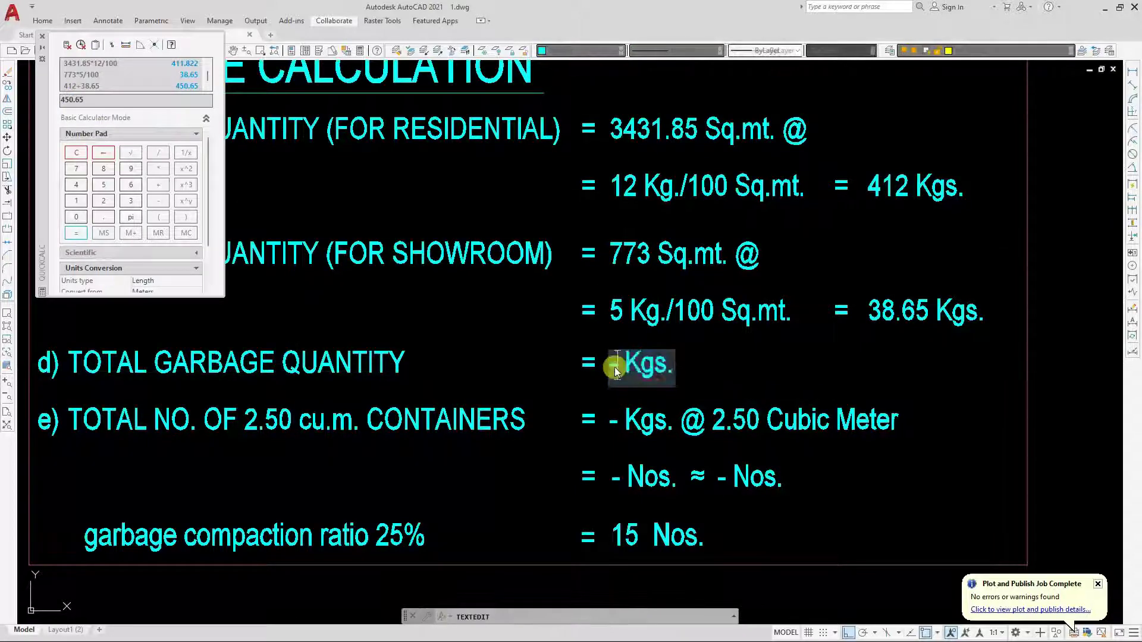
pyautogui.moveTo(616, 369); pyautogui.dragTo(608, 371)
pyautogui.write('450.65')
pyautogui.click(561, 395)
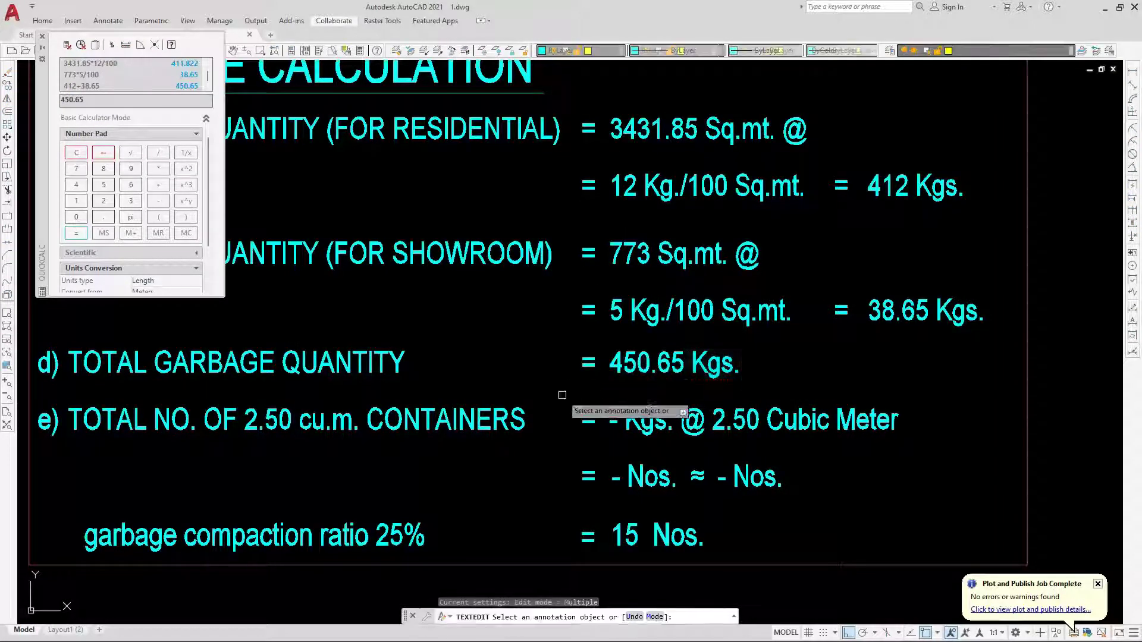
# Set the weight in the total number of 2.50 cu.m. containers row to 450.65 Kgs.
pyautogui.scroll(2, 696, 458)
pyautogui.click(591, 395)
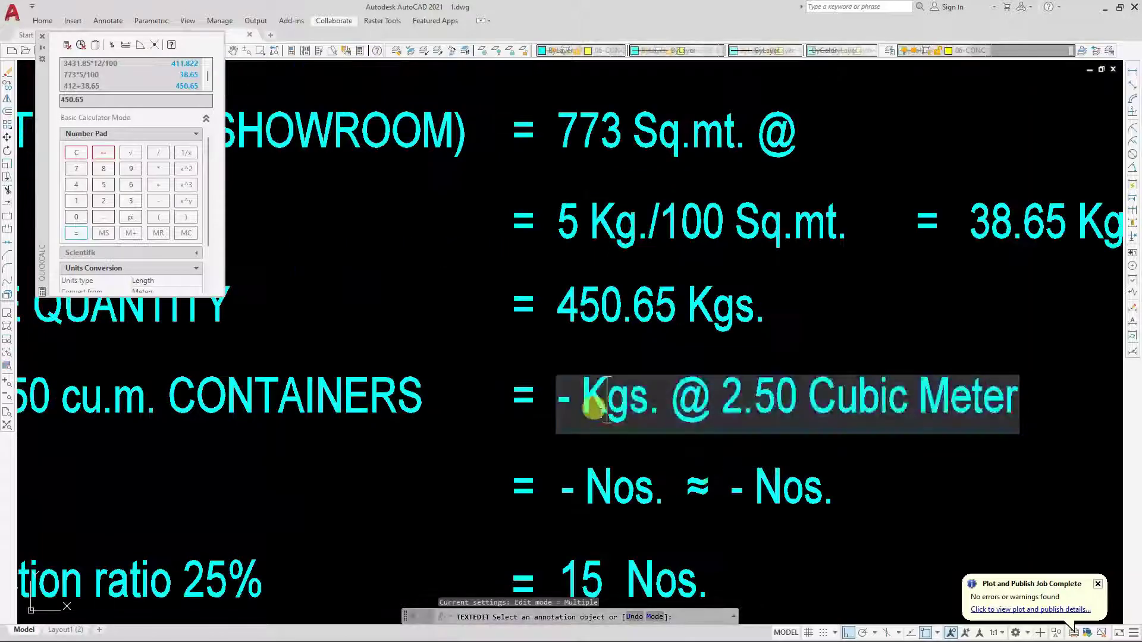
pyautogui.moveTo(591, 395); pyautogui.dragTo(555, 404)
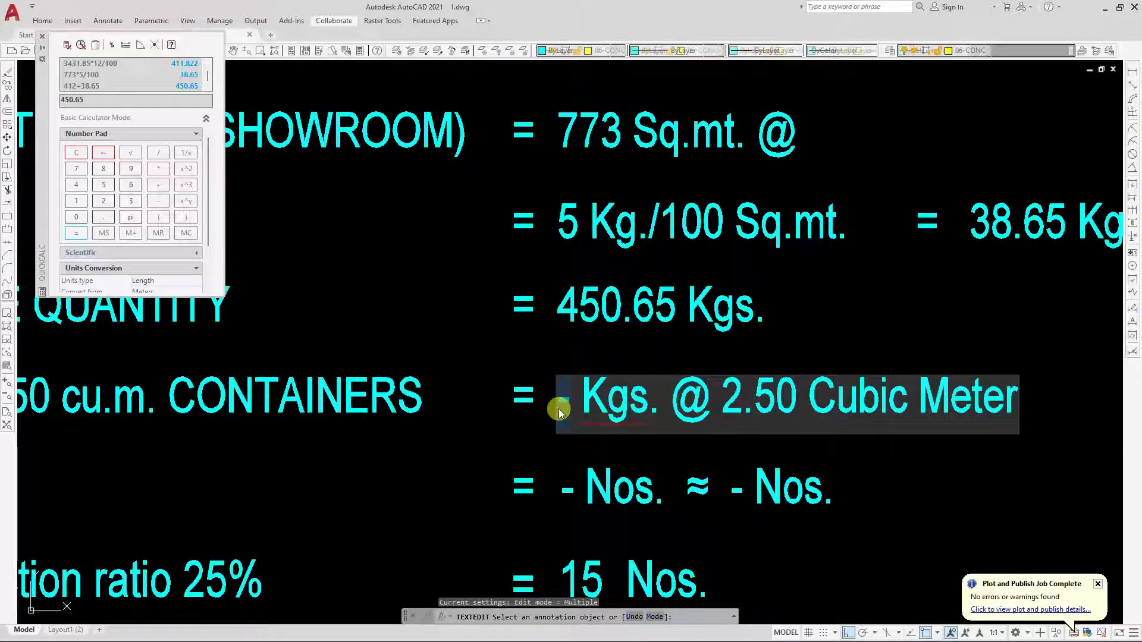
pyautogui.write('450.65')
pyautogui.click(549, 427)
pyautogui.scroll(-2, 521, 409)
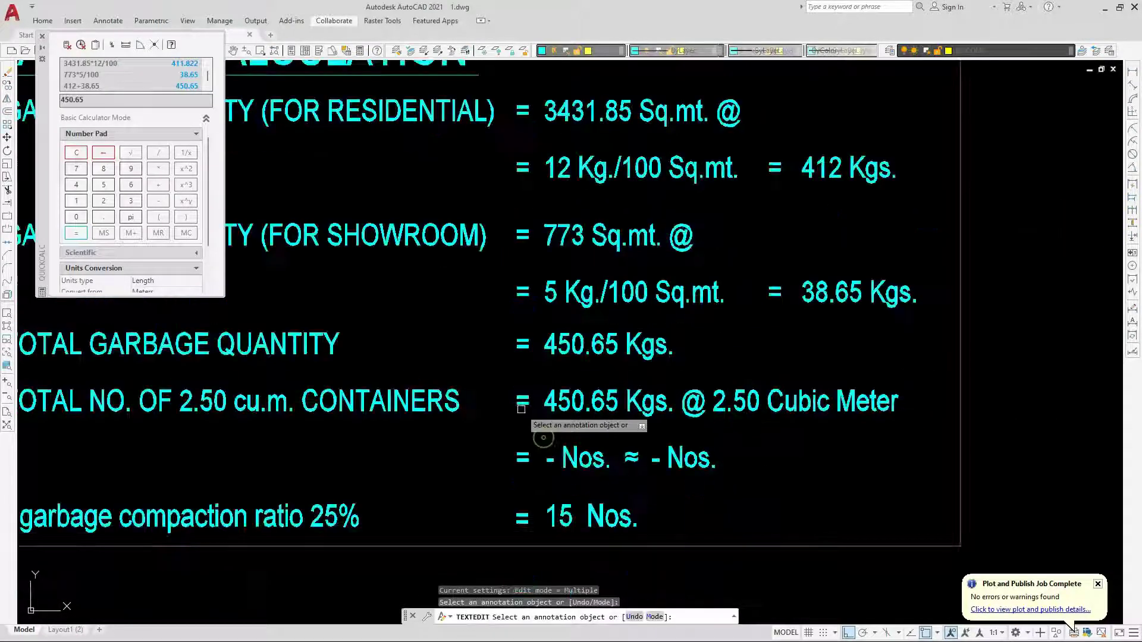
pyautogui.scroll(2, 627, 449)
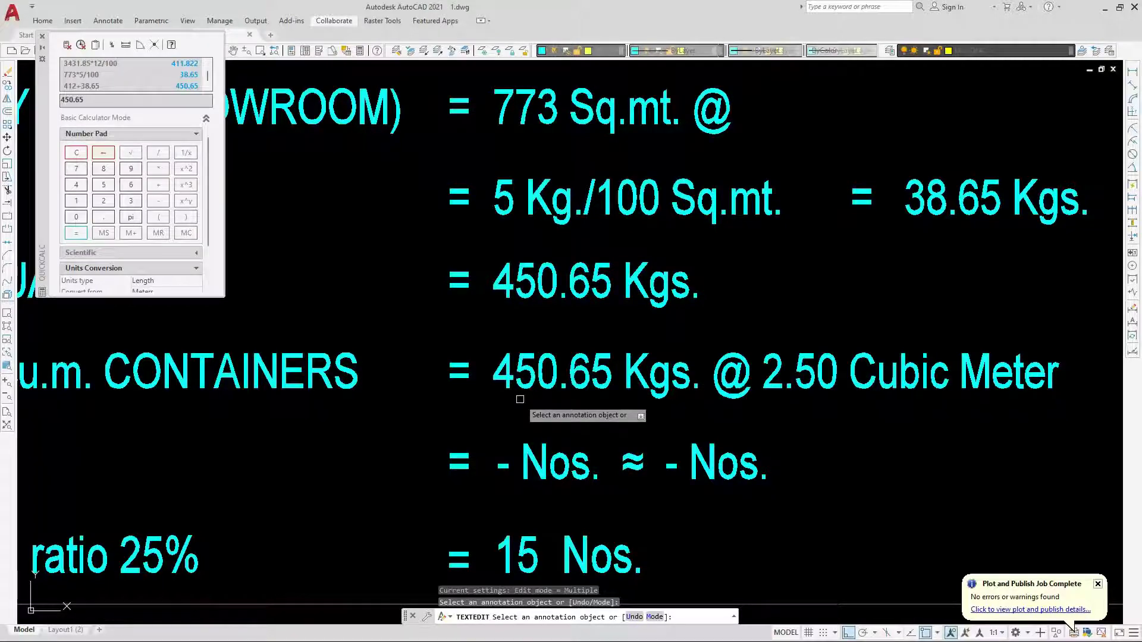
pyautogui.scroll(-2, 523, 409)
pyautogui.press('Escape')
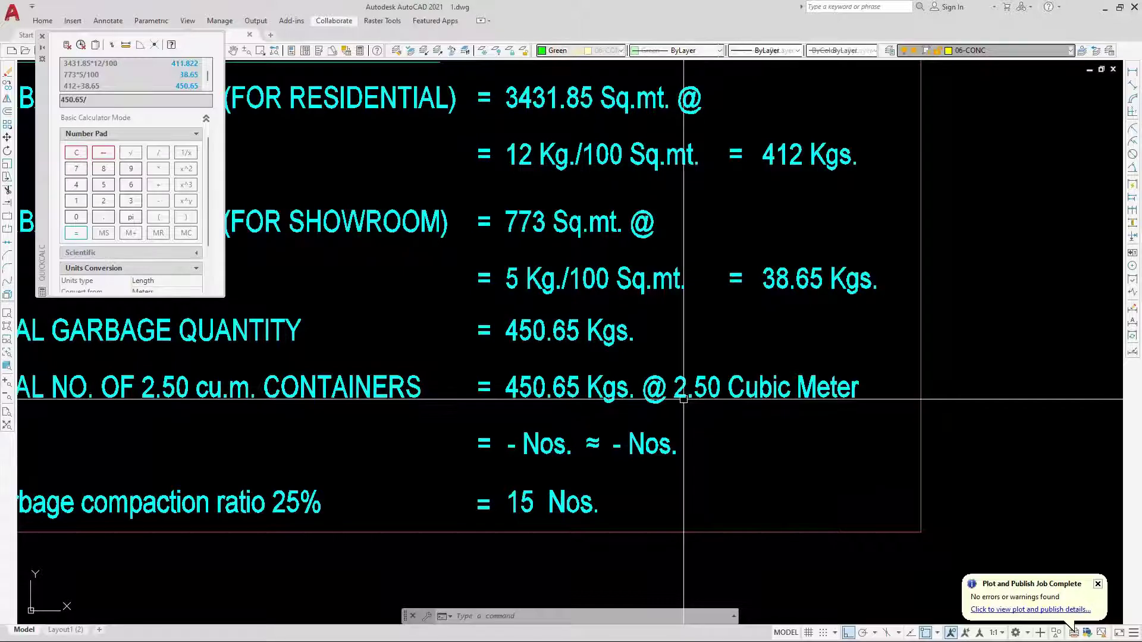
# Divide 450.65 by 250 and set the container count text to 1.8 Nos. ≈ 2 Nos.
pyautogui.click(100, 203)
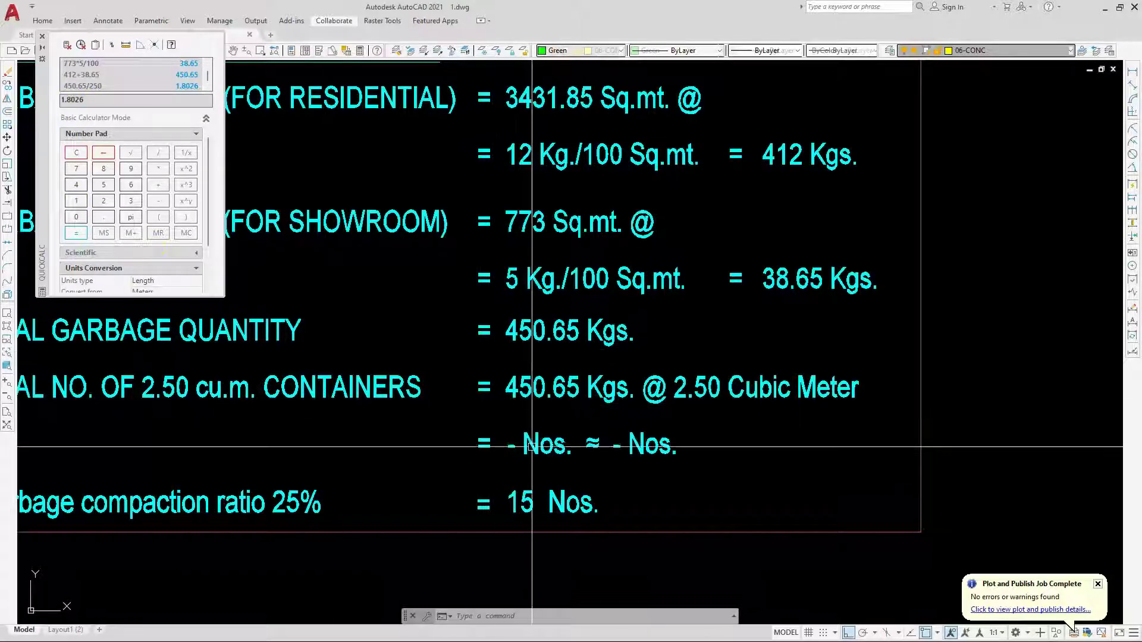
pyautogui.click(511, 445)
pyautogui.scroll(2, 488, 439)
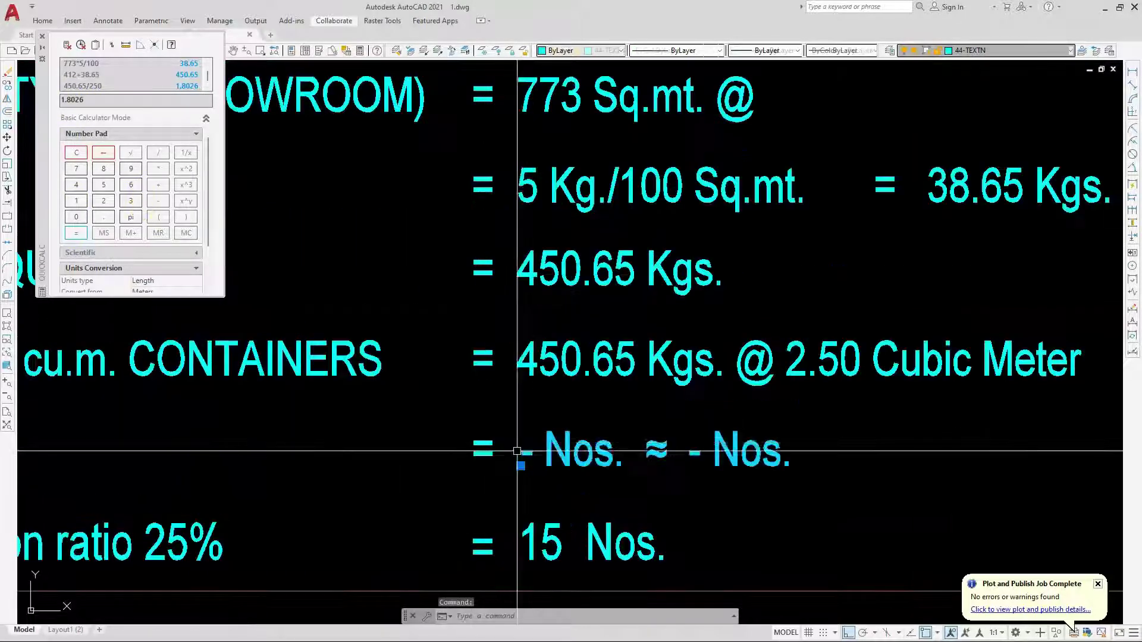
pyautogui.doubleClick(523, 458)
pyautogui.write('1')
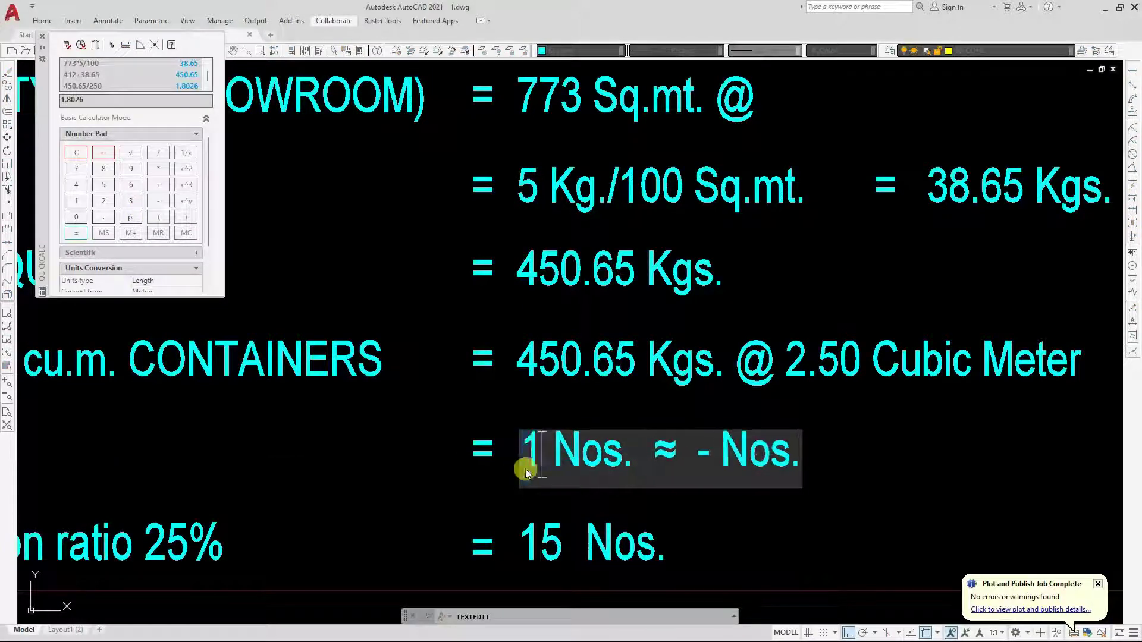
pyautogui.write('.8')
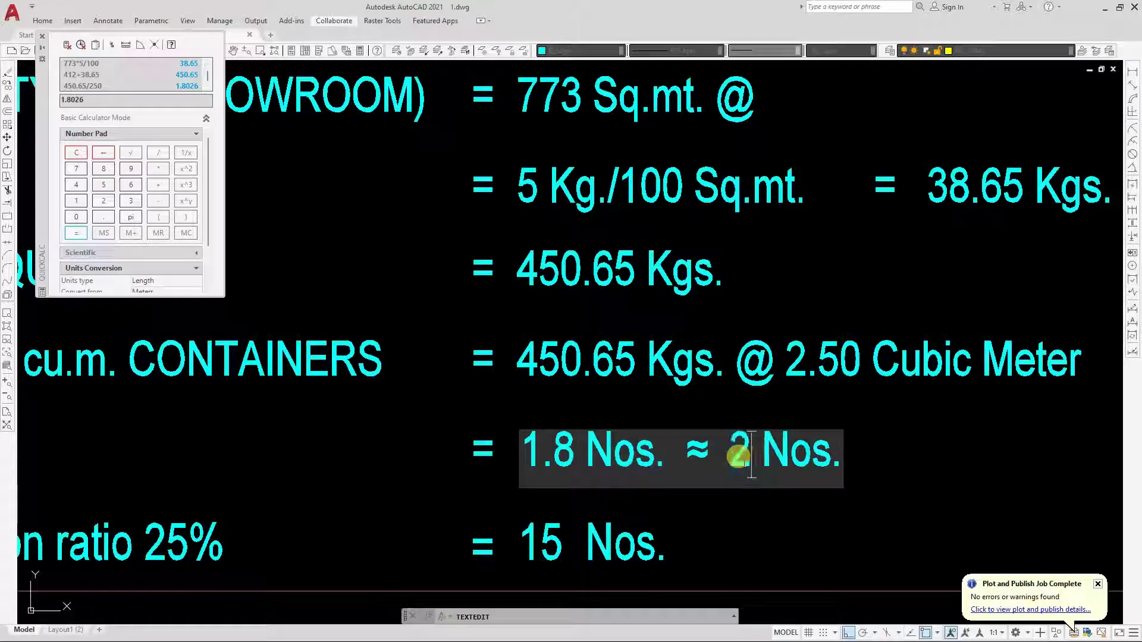
pyautogui.press('Return')
pyautogui.scroll(-2, 683, 450)
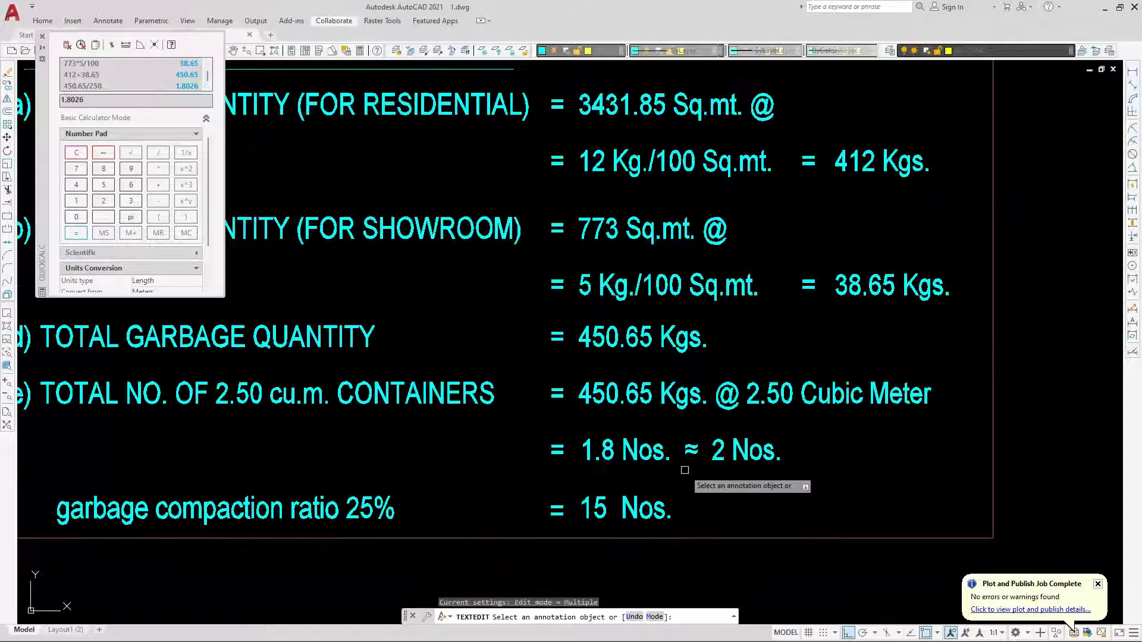
pyautogui.press('Escape')
# Examine the containers, circles and dimensions in the garbage room of the floor plan.
pyautogui.scroll(-2, 670, 482)
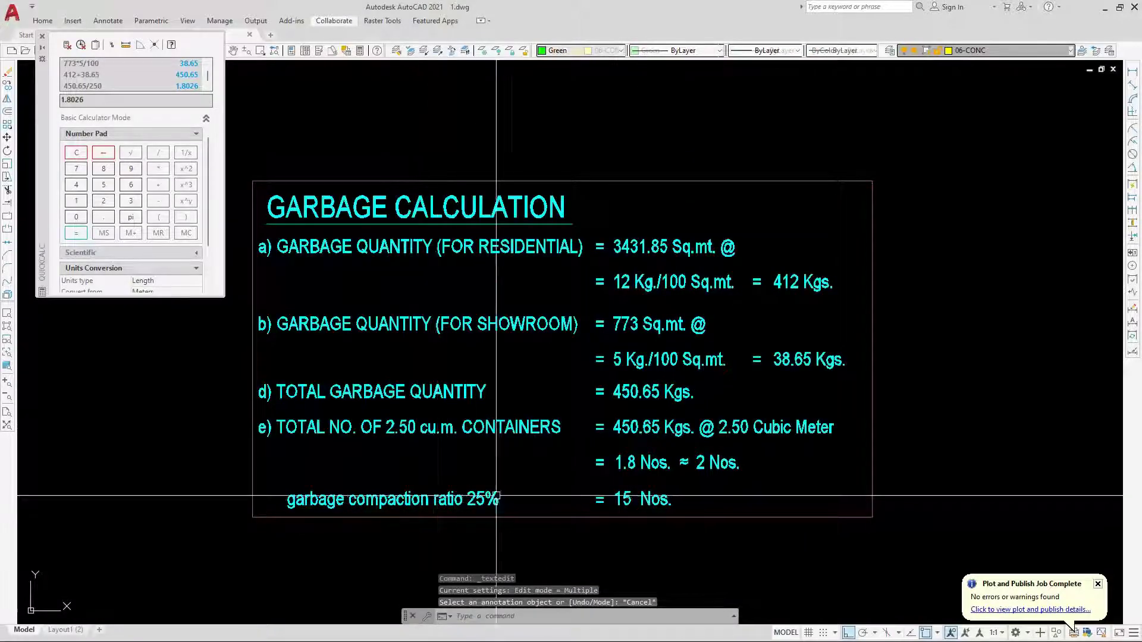
pyautogui.scroll(-6, 535, 500)
pyautogui.scroll(8, 416, 369)
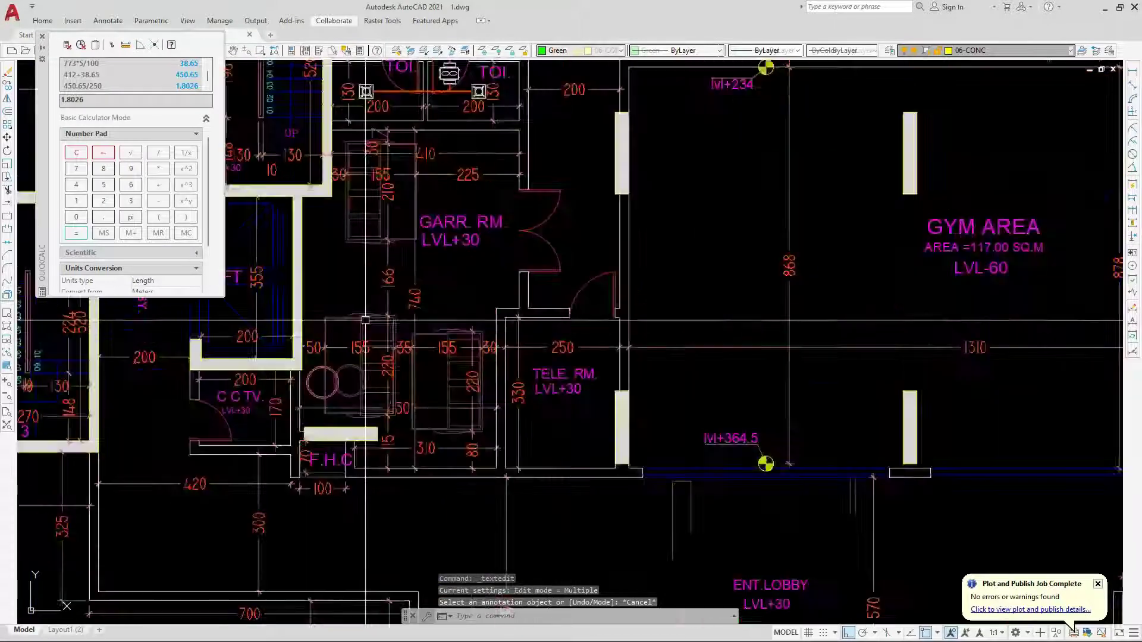
pyautogui.scroll(-3, 381, 345)
pyautogui.scroll(5, 403, 373)
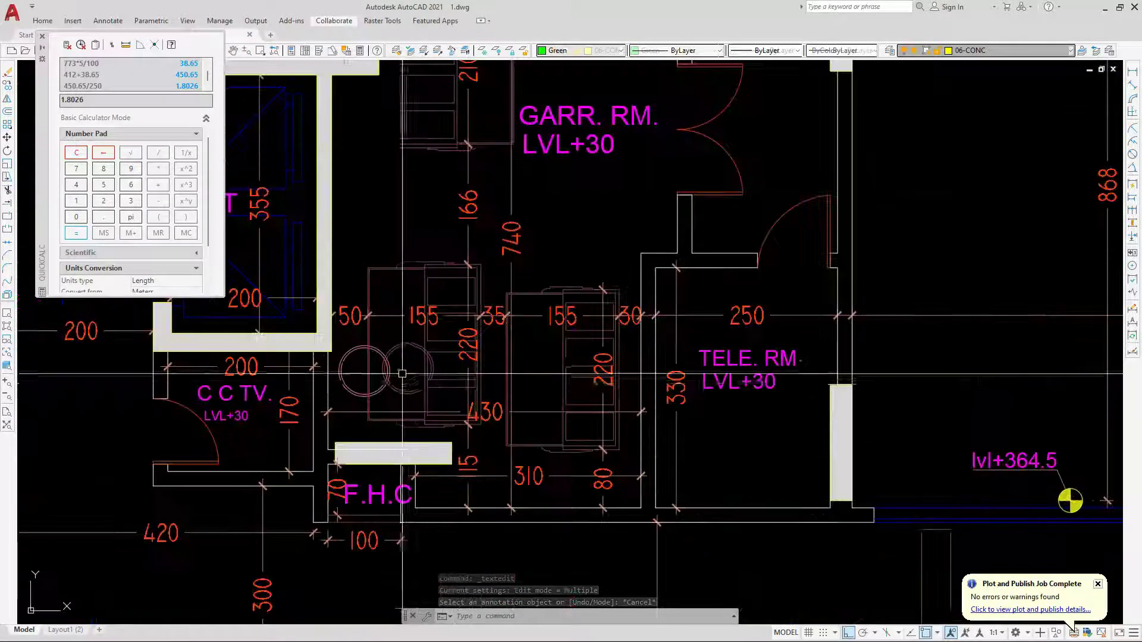
pyautogui.click(402, 374)
pyautogui.press('Escape')
pyautogui.press('Escape')
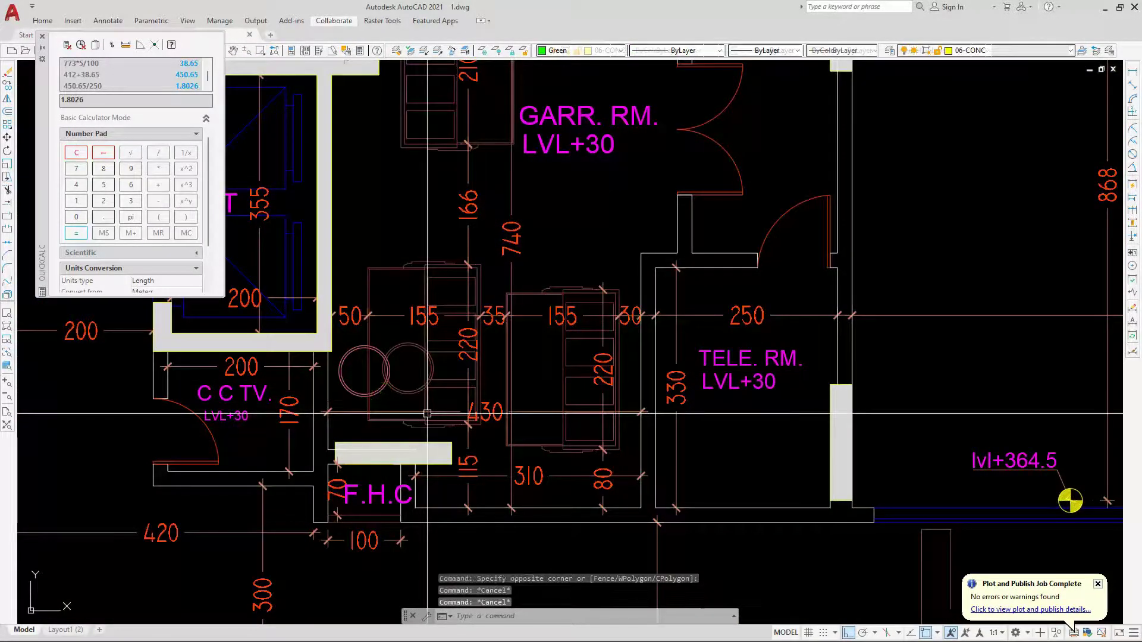
pyautogui.moveTo(427, 414)
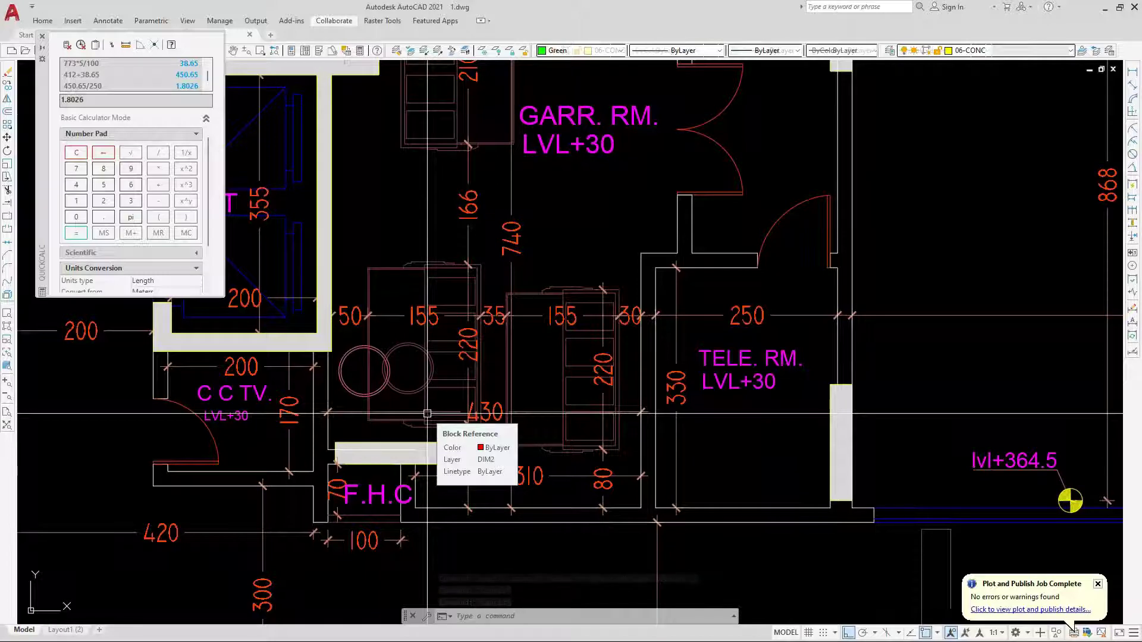
pyautogui.scroll(-3, 427, 413)
pyautogui.scroll(3, 434, 299)
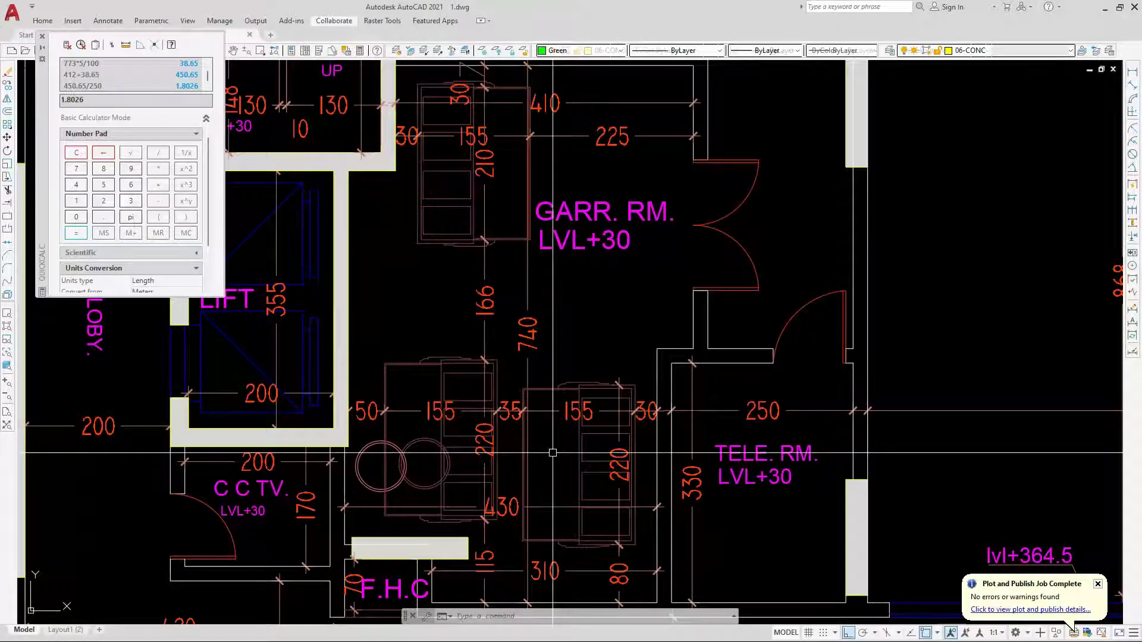
pyautogui.scroll(4, 564, 484)
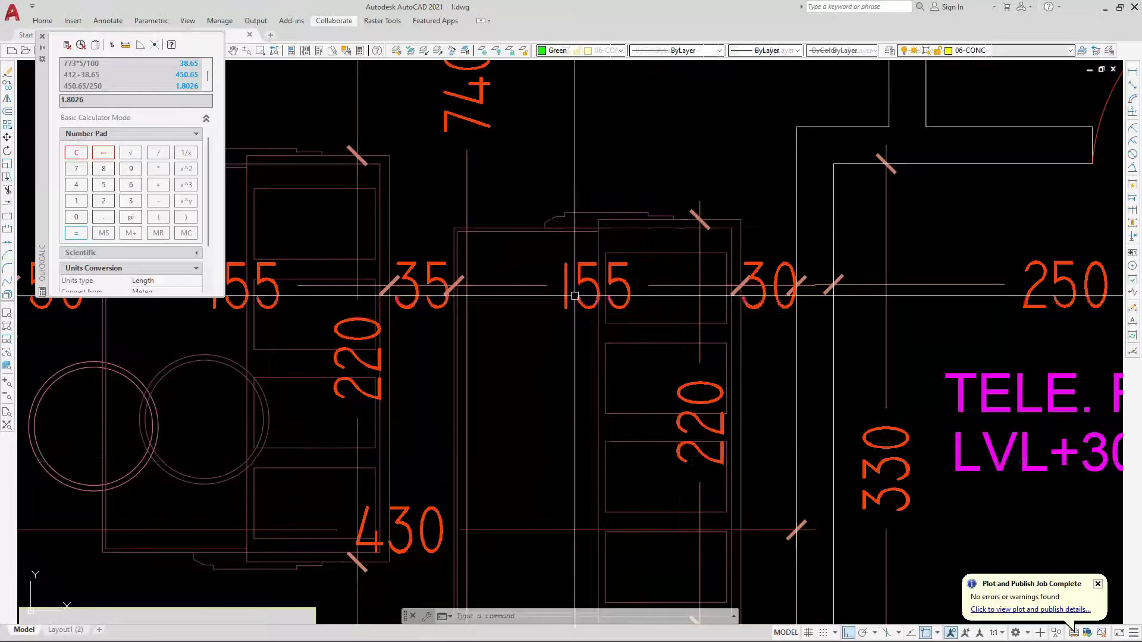
pyautogui.scroll(-2, 574, 297)
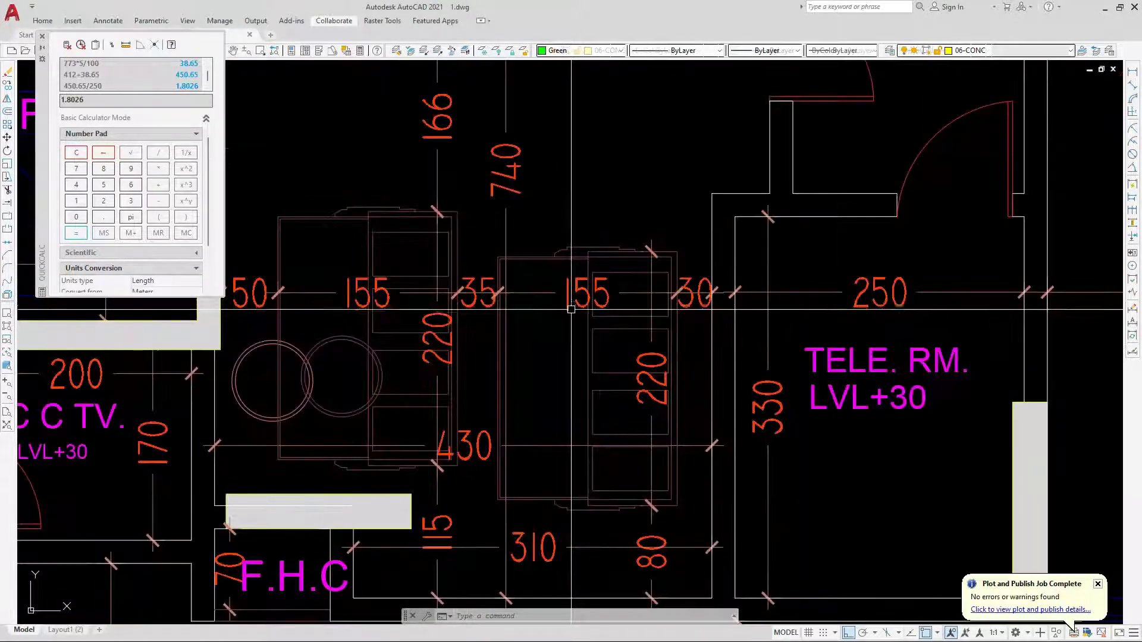
# Erase the two double-ring circles overlapping the container beside the C C TV. room in the garbage room.
pyautogui.click(343, 374)
pyautogui.click(292, 420)
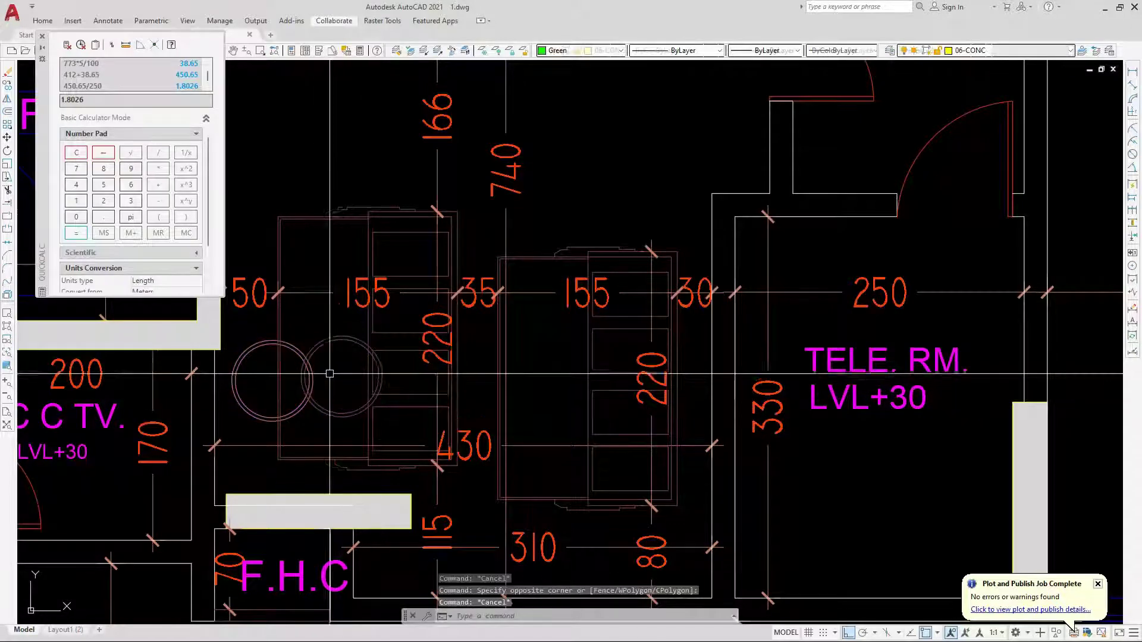
pyautogui.write('e')
pyautogui.press('Return')
# Copy the double-ring circle in Block-A's GAR. room onto the second parking floor plan, using the plans' matching upper-left boundary corners as reference points.
pyautogui.scroll(-10, 299, 413)
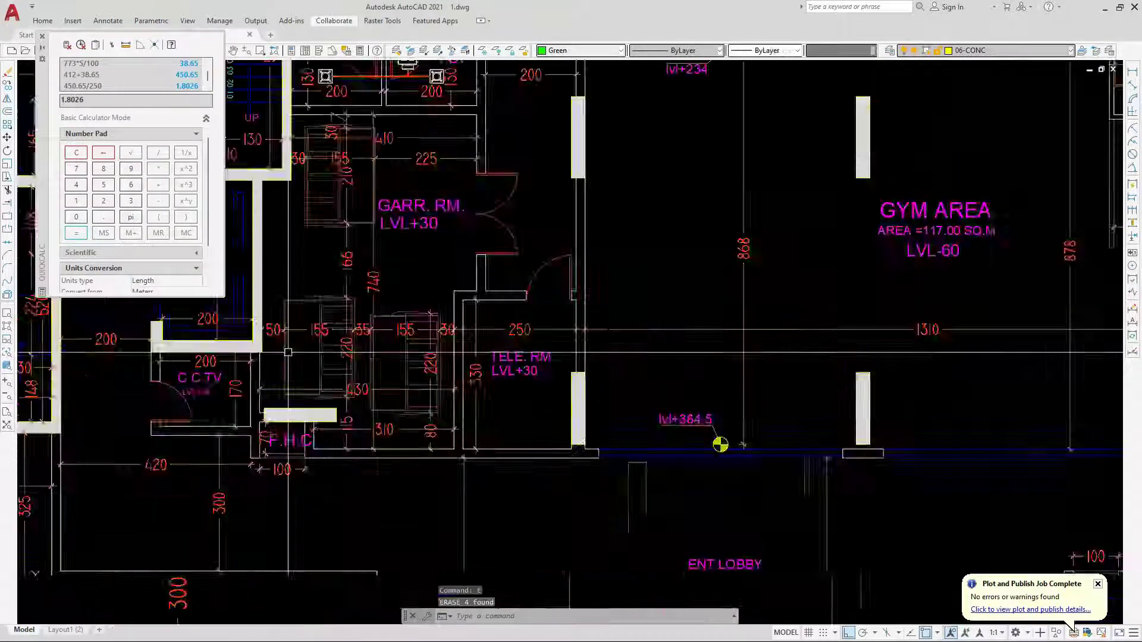
pyautogui.scroll(8, 591, 344)
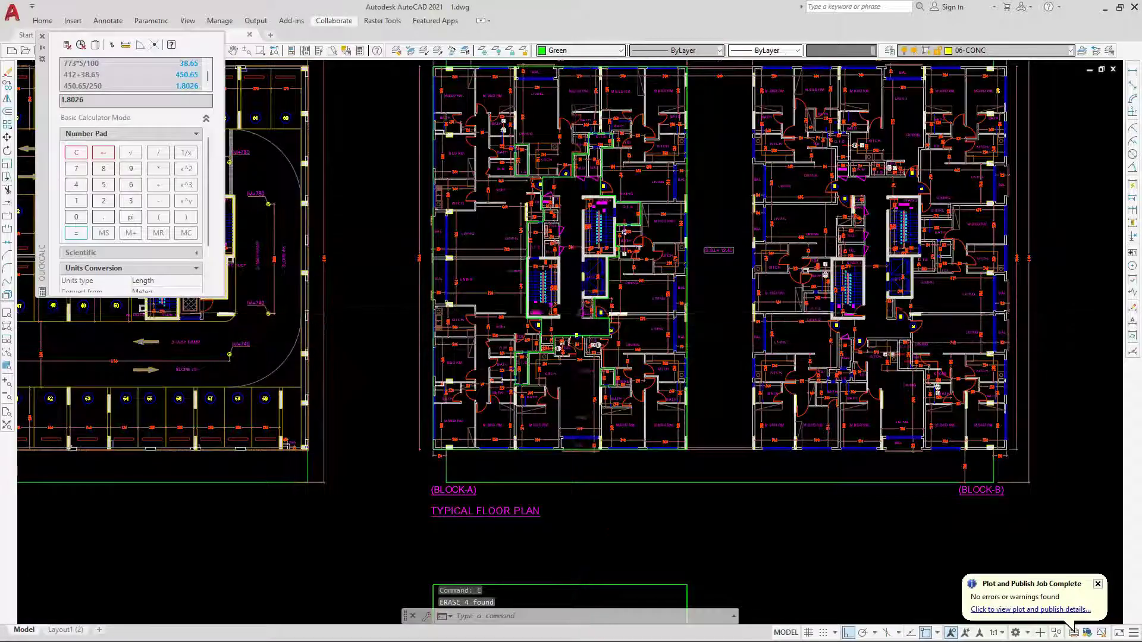
pyautogui.scroll(10, 591, 344)
pyautogui.click(559, 305)
pyautogui.click(559, 337)
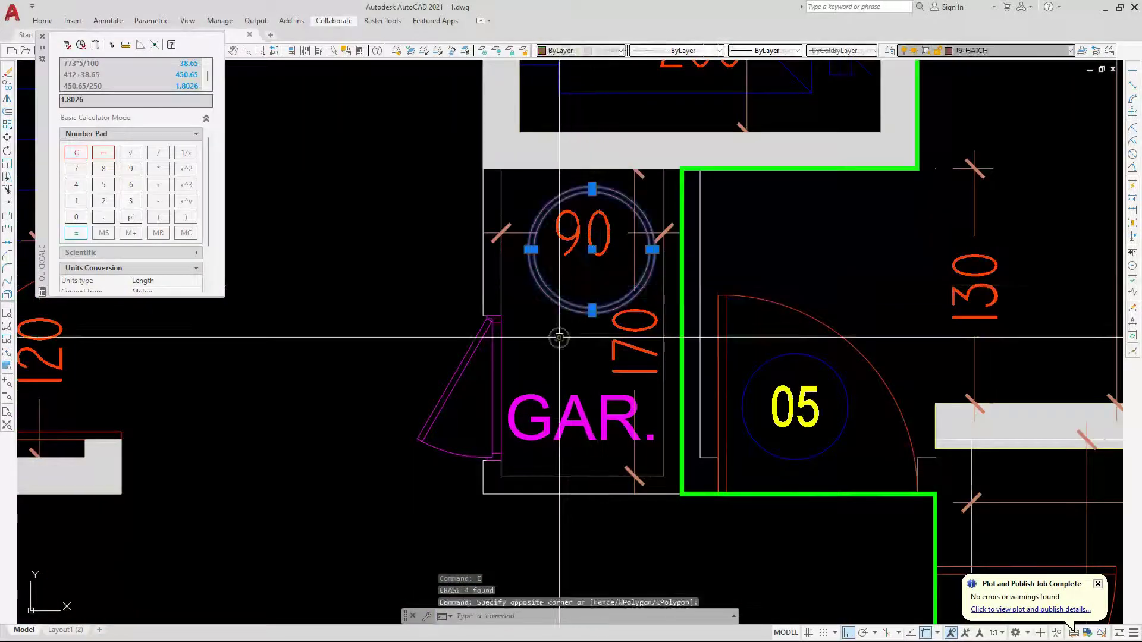
pyautogui.write('co')
pyautogui.press('Return')
pyautogui.scroll(-10, 590, 284)
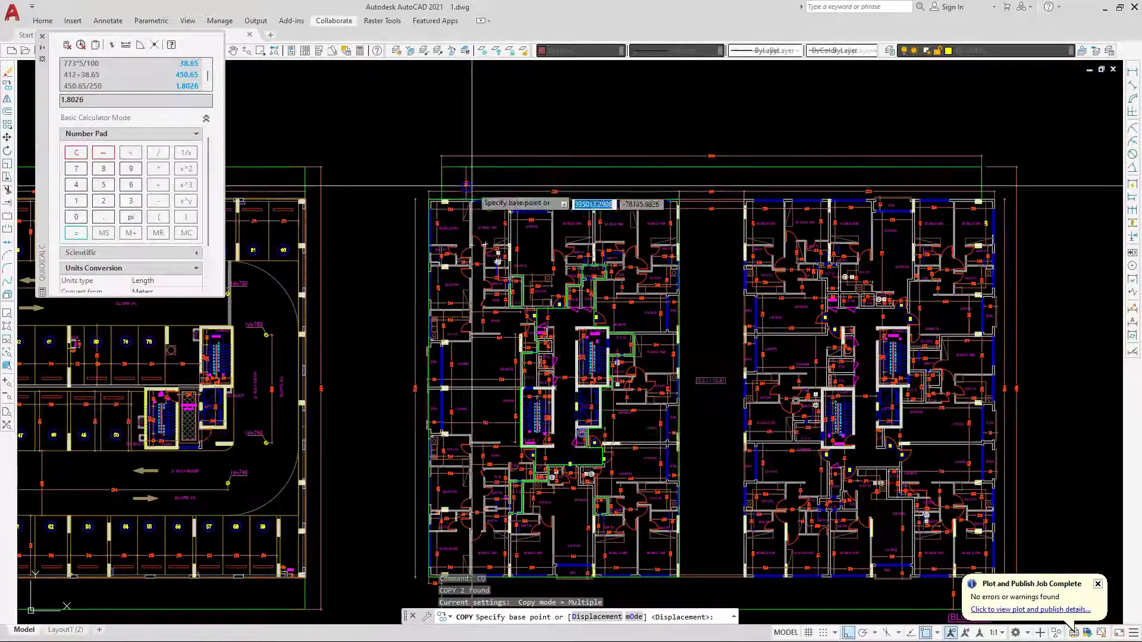
pyautogui.scroll(5, 425, 179)
pyautogui.click(358, 160)
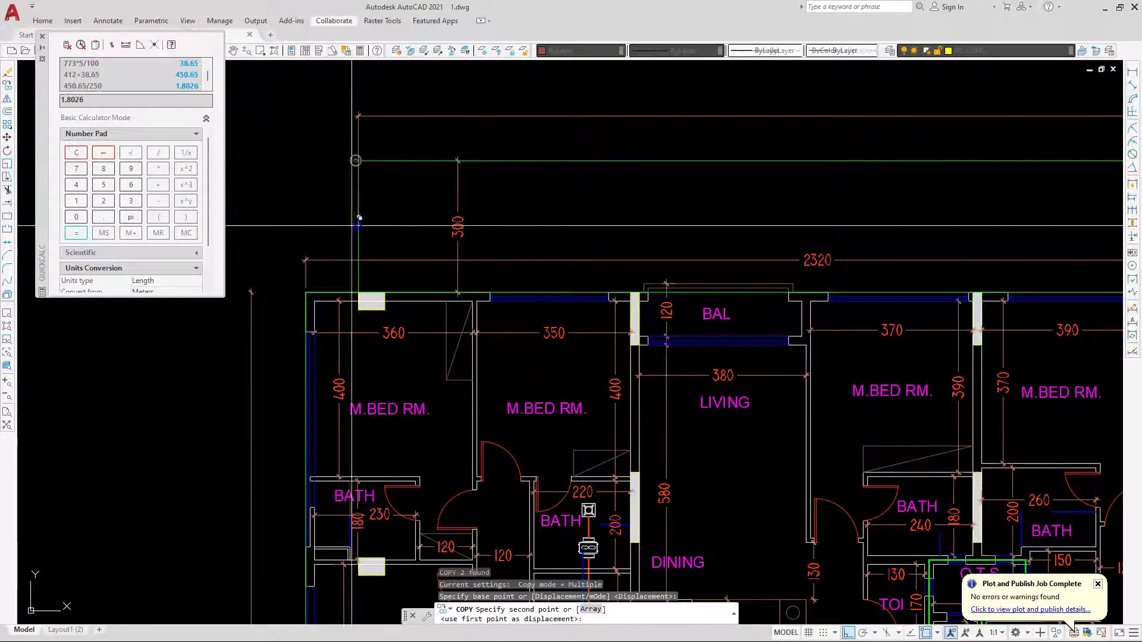
pyautogui.scroll(-8, 684, 229)
pyautogui.scroll(6, 363, 226)
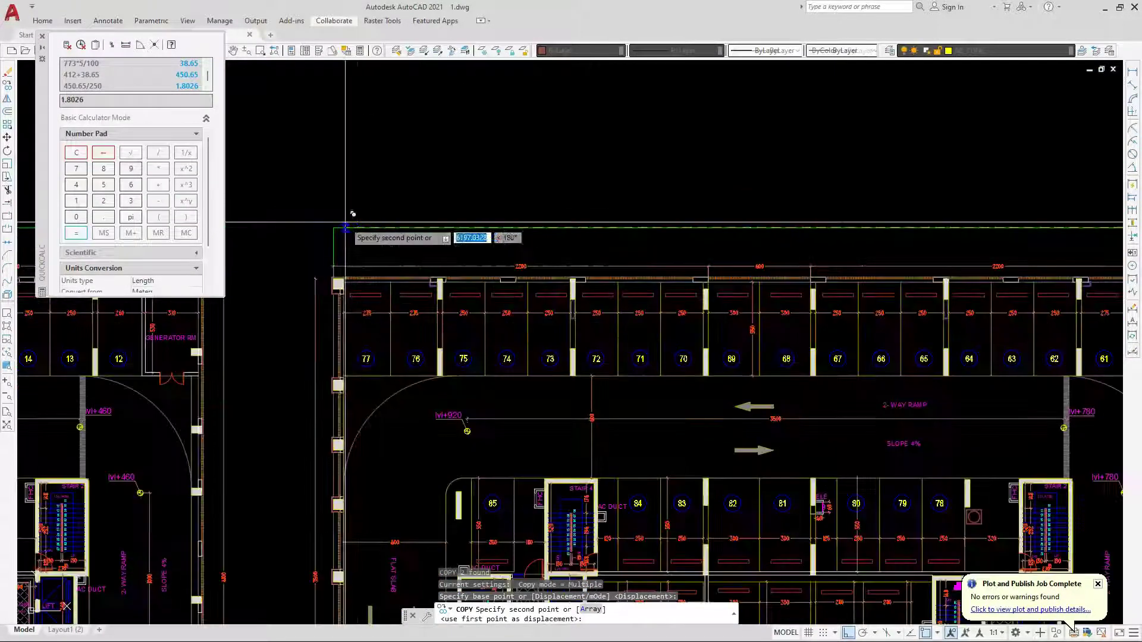
pyautogui.click(338, 224)
pyautogui.scroll(-4, 473, 375)
pyautogui.scroll(6, 473, 376)
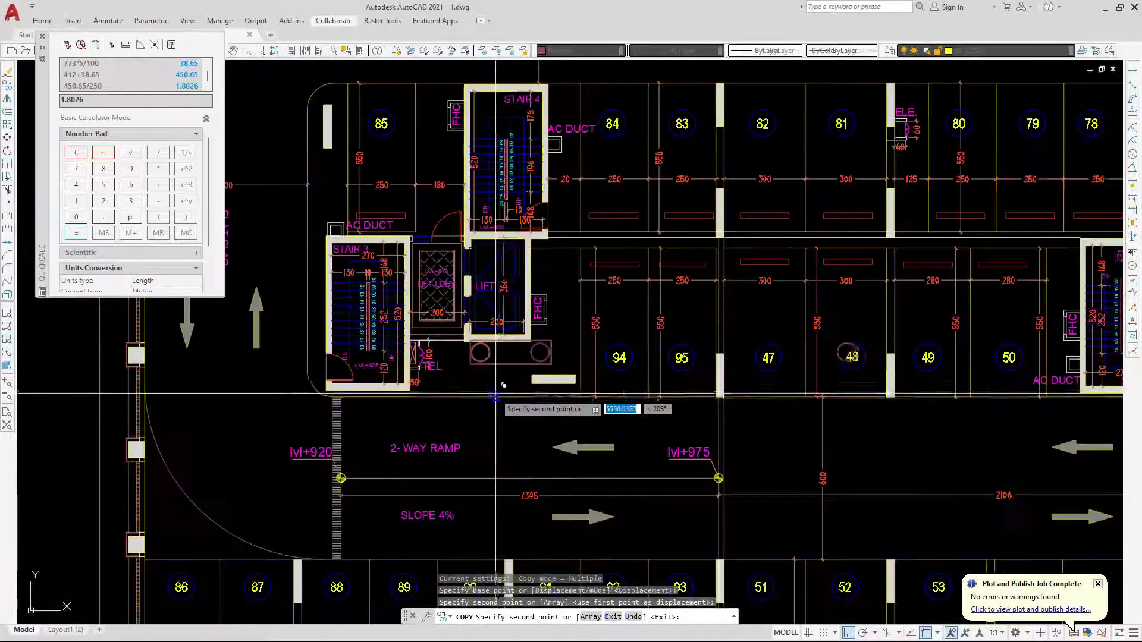
pyautogui.press('Escape')
# Check the copied double-ring circle inside the box below the lift on the second parking floor plan.
pyautogui.scroll(4, 504, 373)
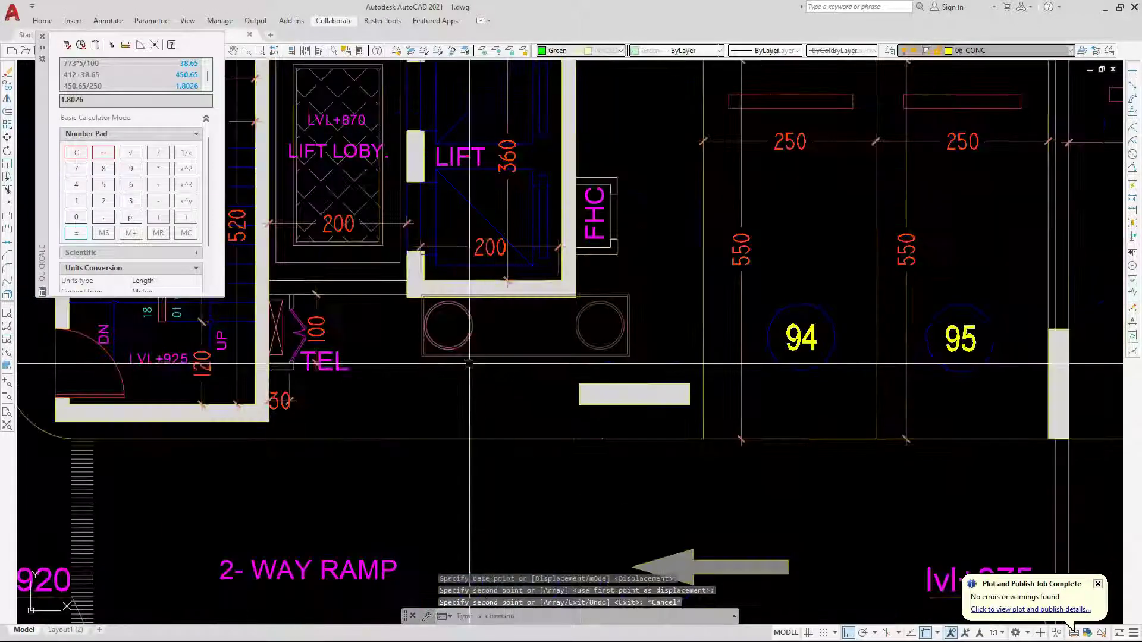
pyautogui.click(467, 339)
pyautogui.click(463, 336)
pyautogui.scroll(2, 462, 335)
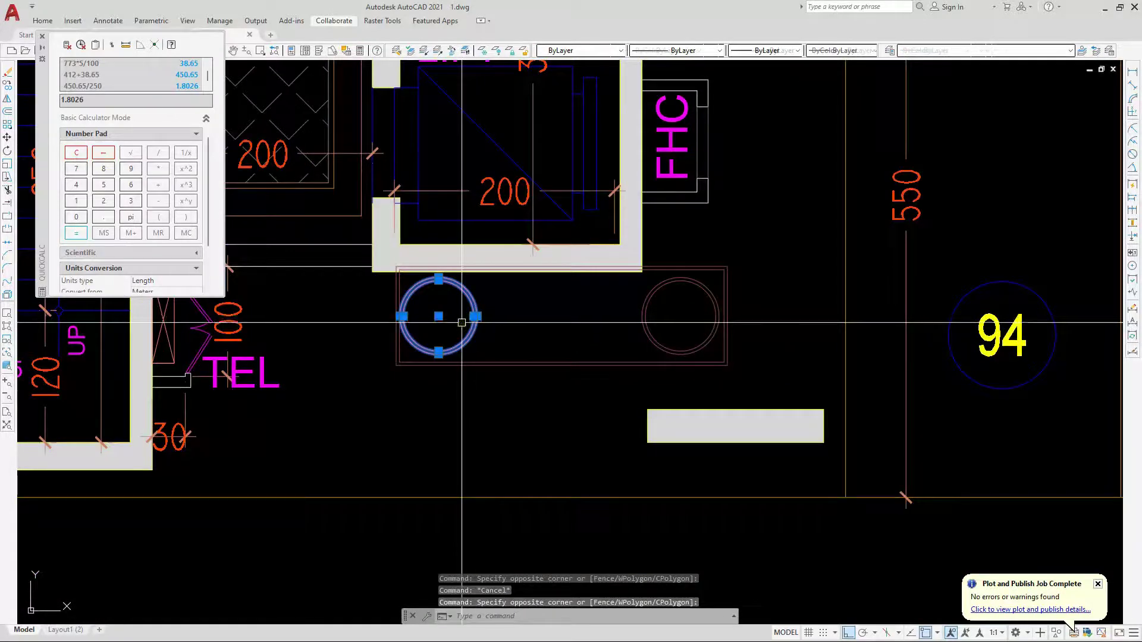
pyautogui.press('Escape')
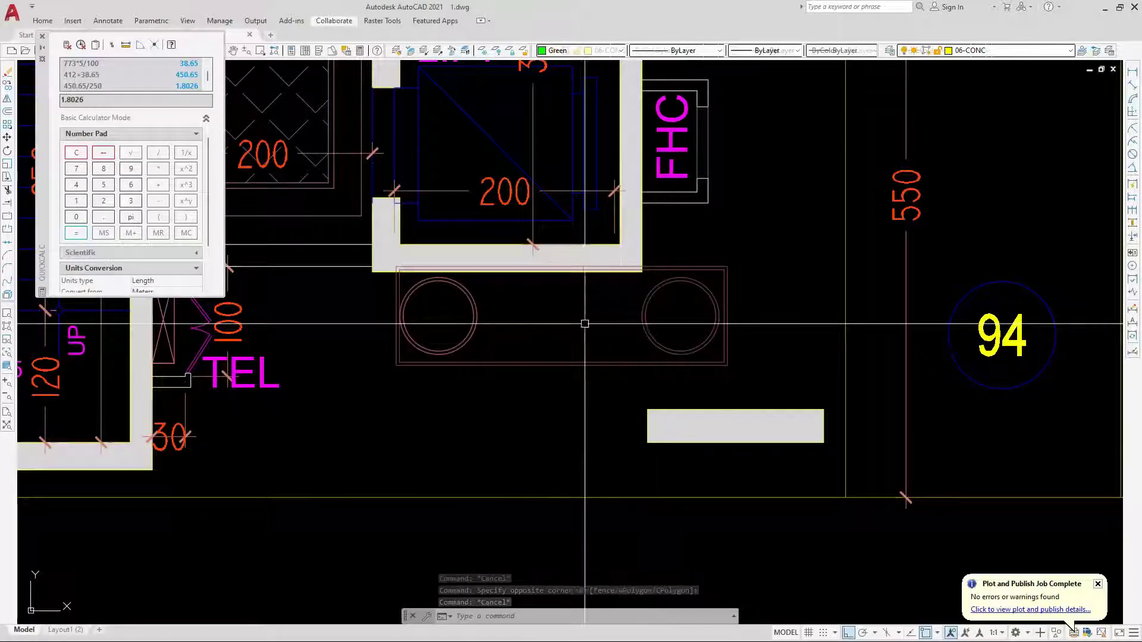
# Copy the double-ring circle near bay 94 to the ground floor plan, using the plans' matching upper-left boundary corners as reference points.
pyautogui.click(647, 316)
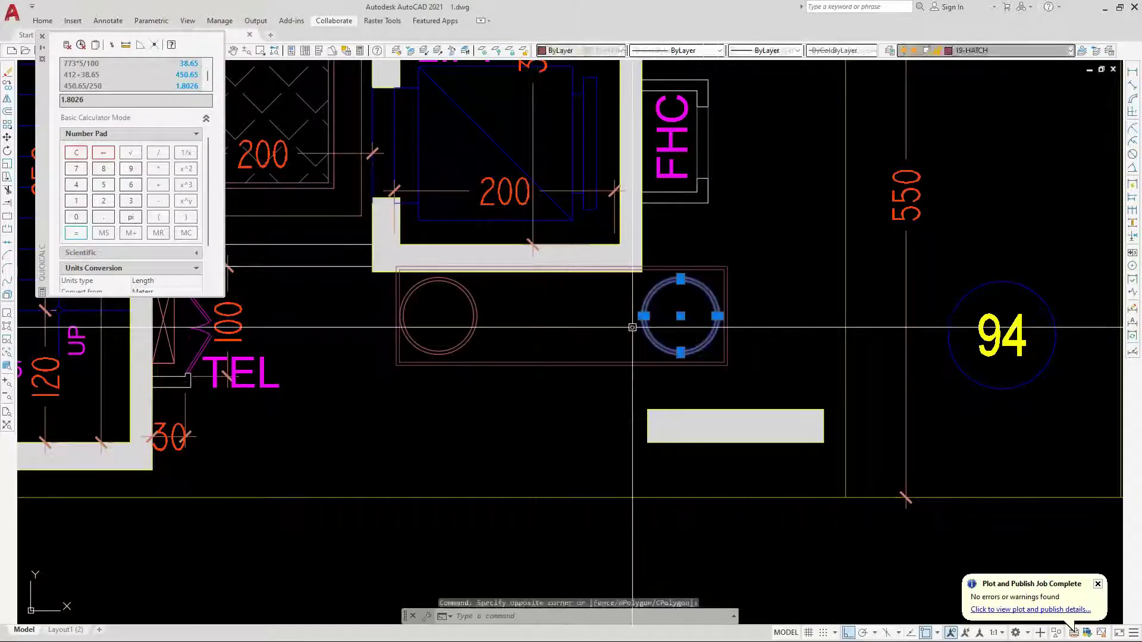
pyautogui.write('co')
pyautogui.press('Return')
pyautogui.scroll(-7, 619, 441)
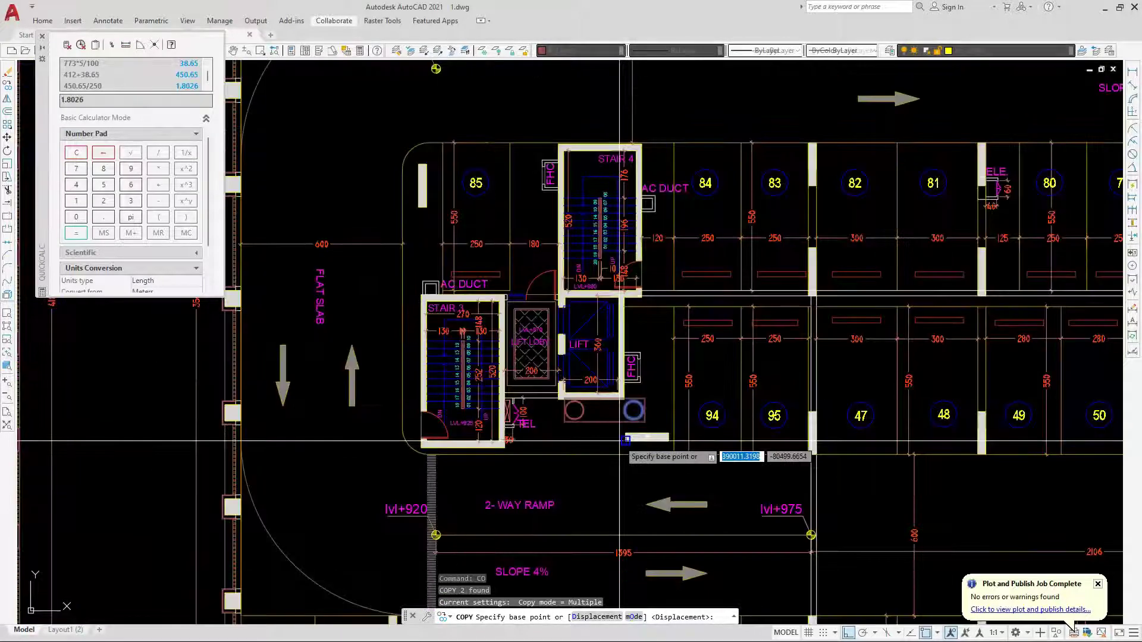
pyautogui.scroll(-1, 618, 441)
pyautogui.scroll(-3, 622, 446)
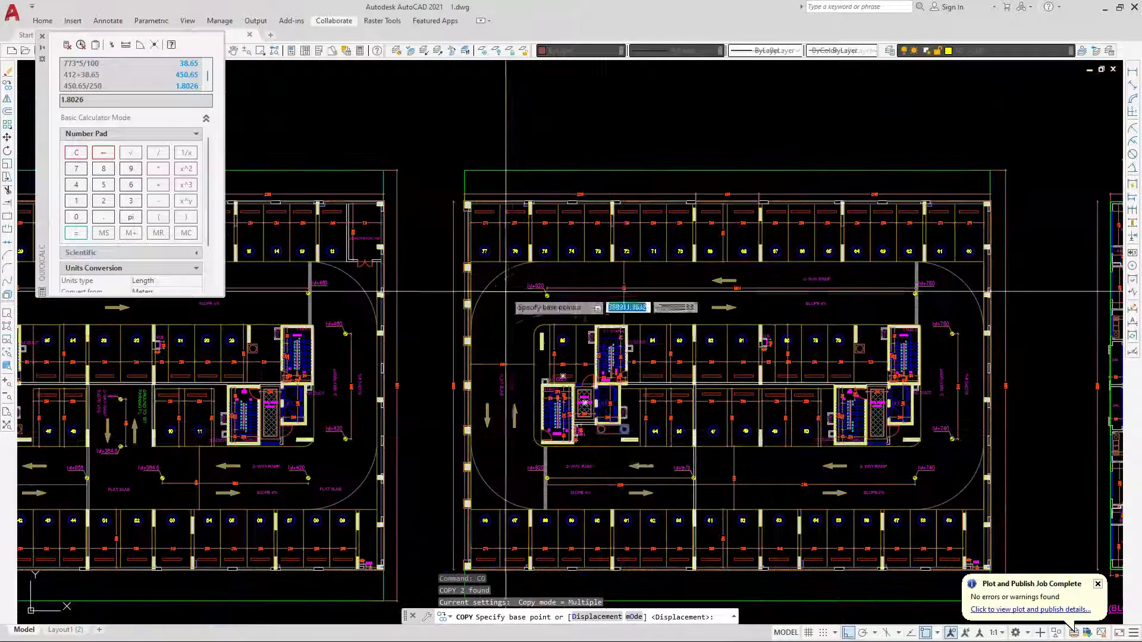
pyautogui.click(464, 170)
pyautogui.scroll(-3, 699, 253)
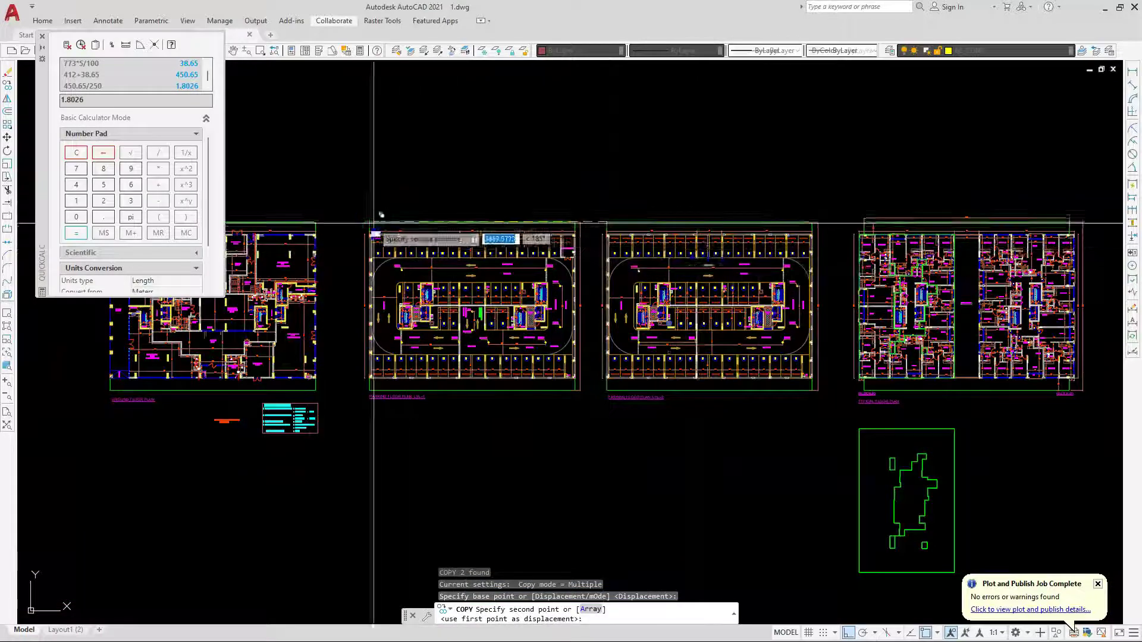
pyautogui.scroll(-2, 416, 230)
pyautogui.scroll(2, 244, 219)
pyautogui.scroll(4, 245, 220)
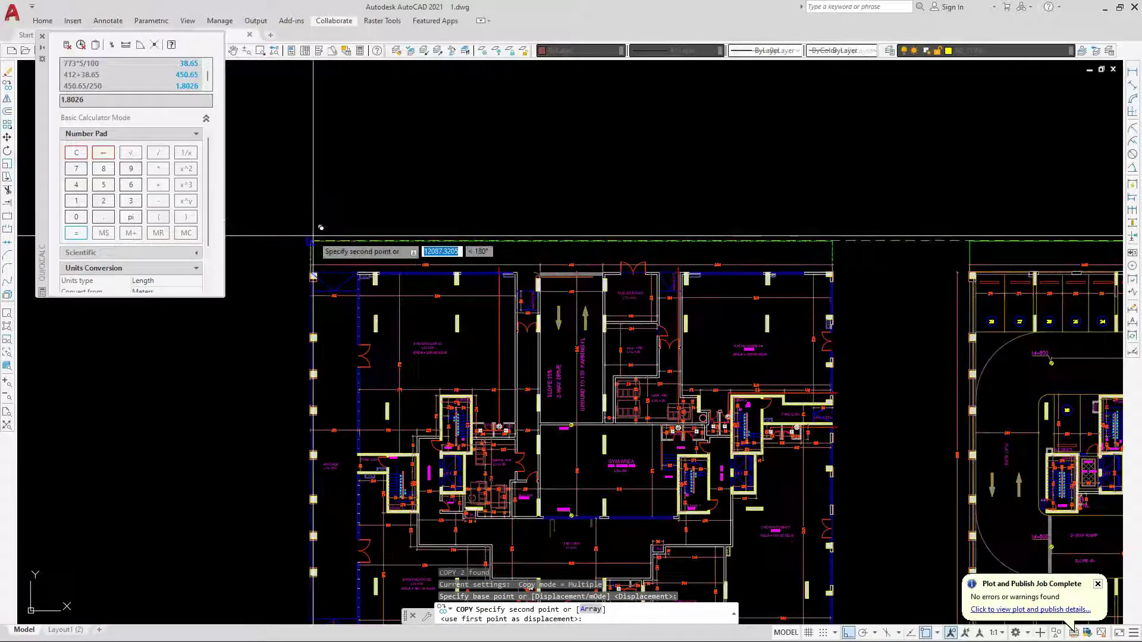
pyautogui.click(307, 239)
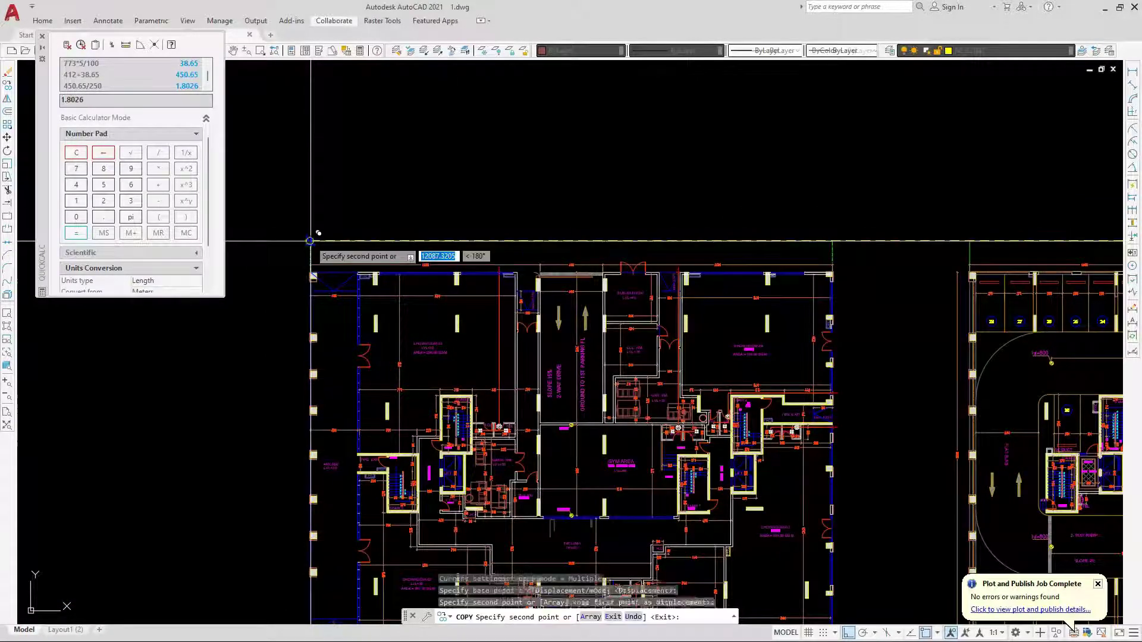
pyautogui.press('Escape')
# Check where the copied double-ring circle sits between the C C TV. room and the container in the ground floor garbage room.
pyautogui.scroll(4, 451, 509)
pyautogui.scroll(5, 529, 506)
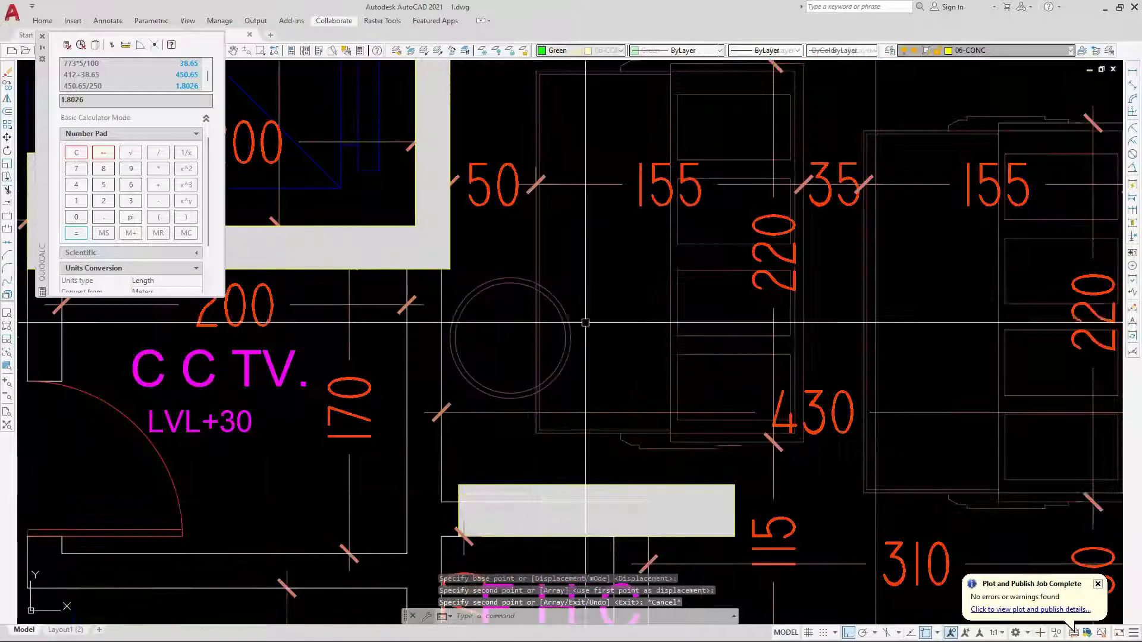
pyautogui.click(569, 341)
pyautogui.click(543, 352)
pyautogui.press('Escape')
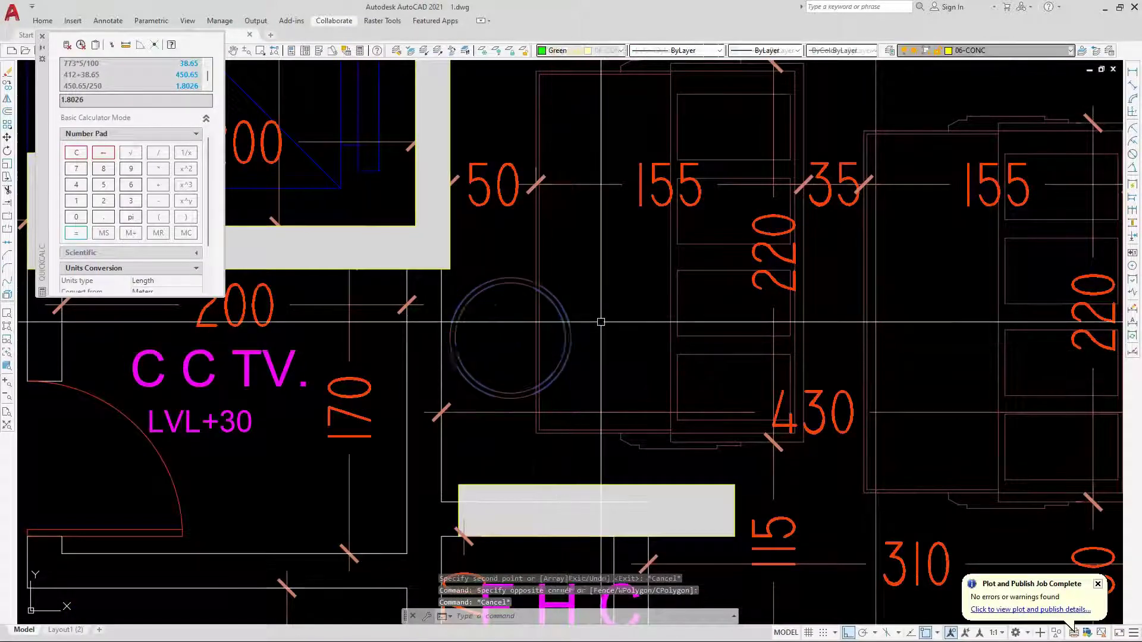
pyautogui.click(550, 356)
pyautogui.click(539, 348)
pyautogui.press('Escape')
# Examine the containers and garbage circles in the GARR. RM. and GAR. RM. of the ground floor plan.
pyautogui.scroll(-7, 553, 358)
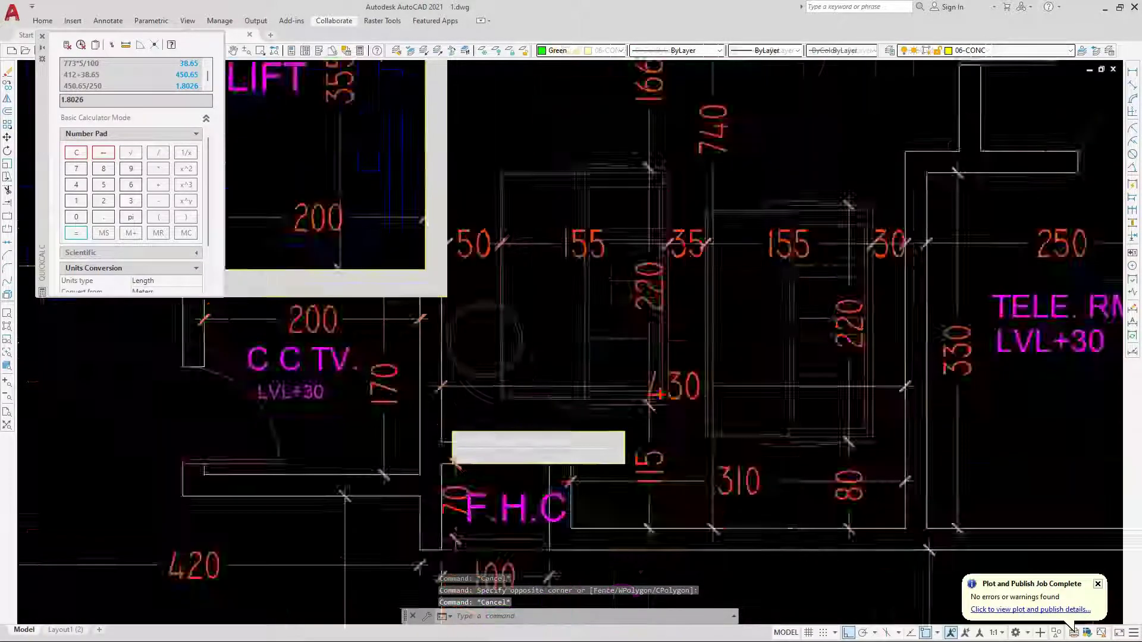
pyautogui.scroll(2, 551, 200)
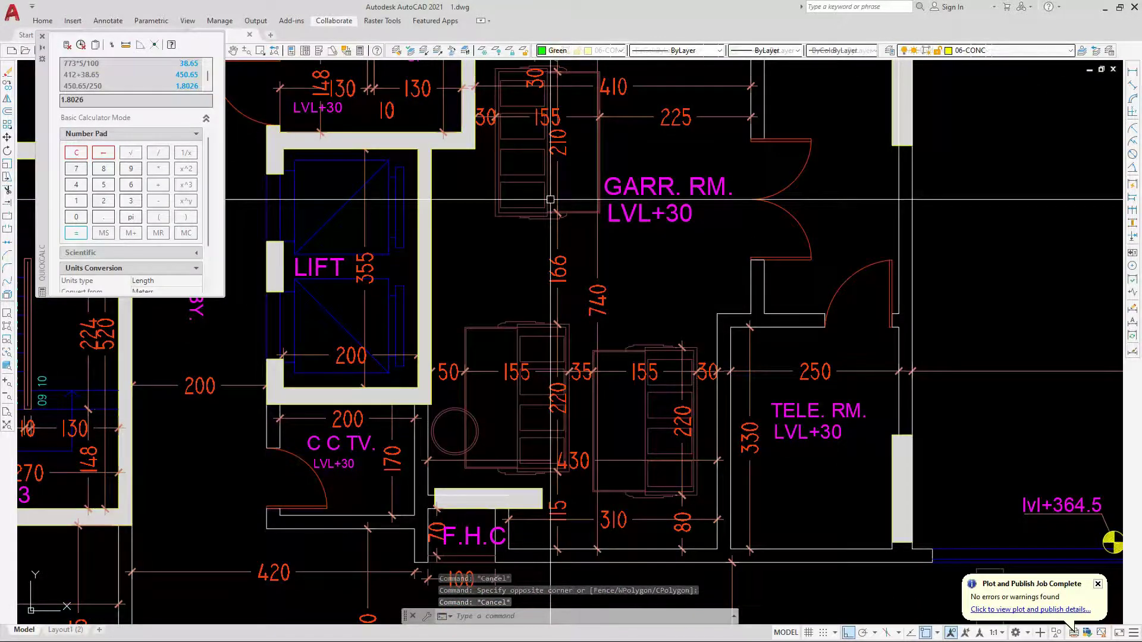
pyautogui.scroll(-8, 550, 200)
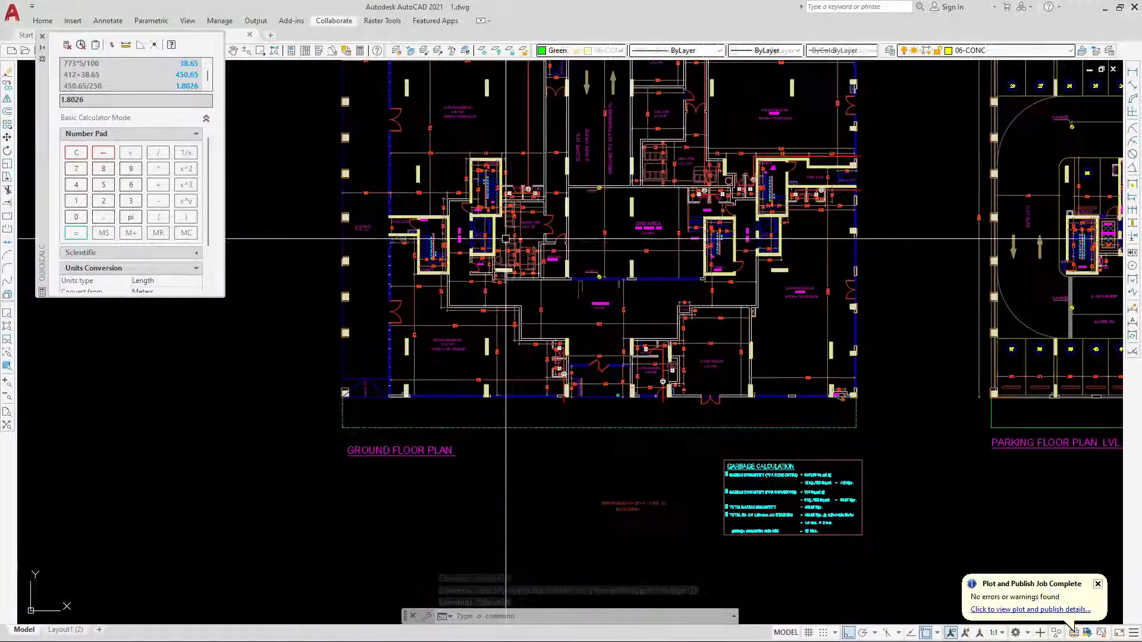
pyautogui.scroll(-8, 505, 239)
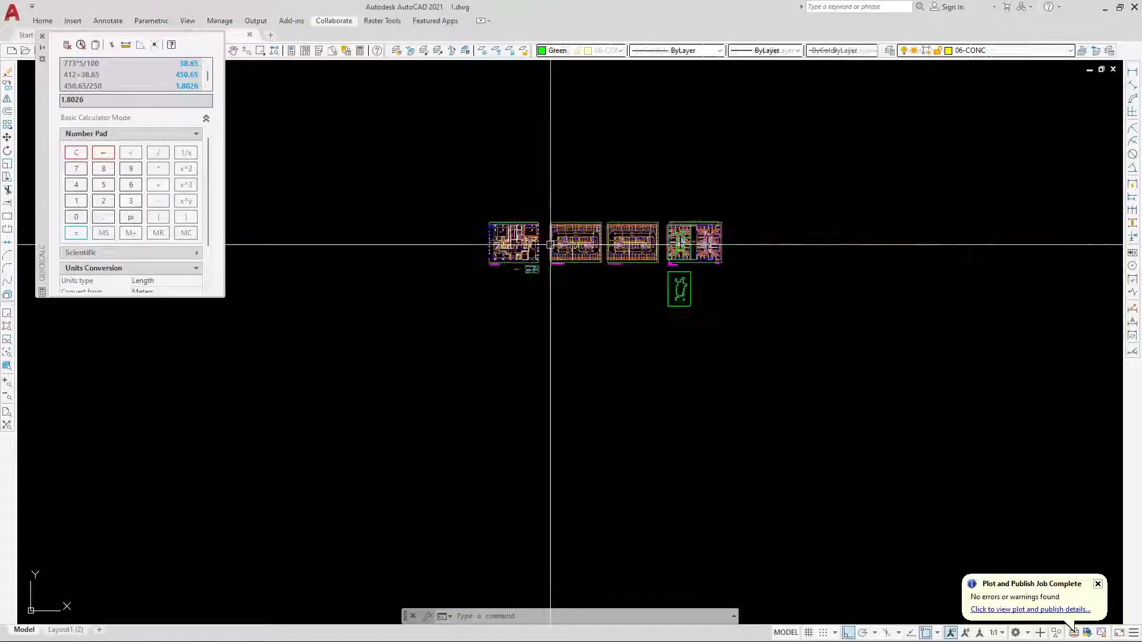
pyautogui.scroll(8, 688, 231)
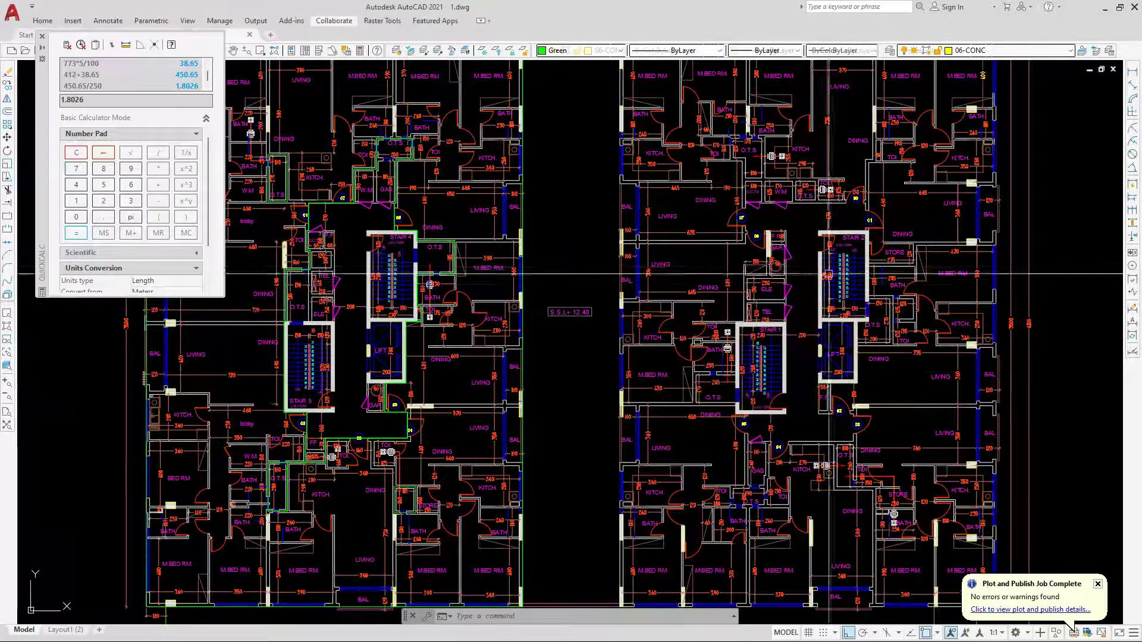
pyautogui.scroll(-10, 835, 271)
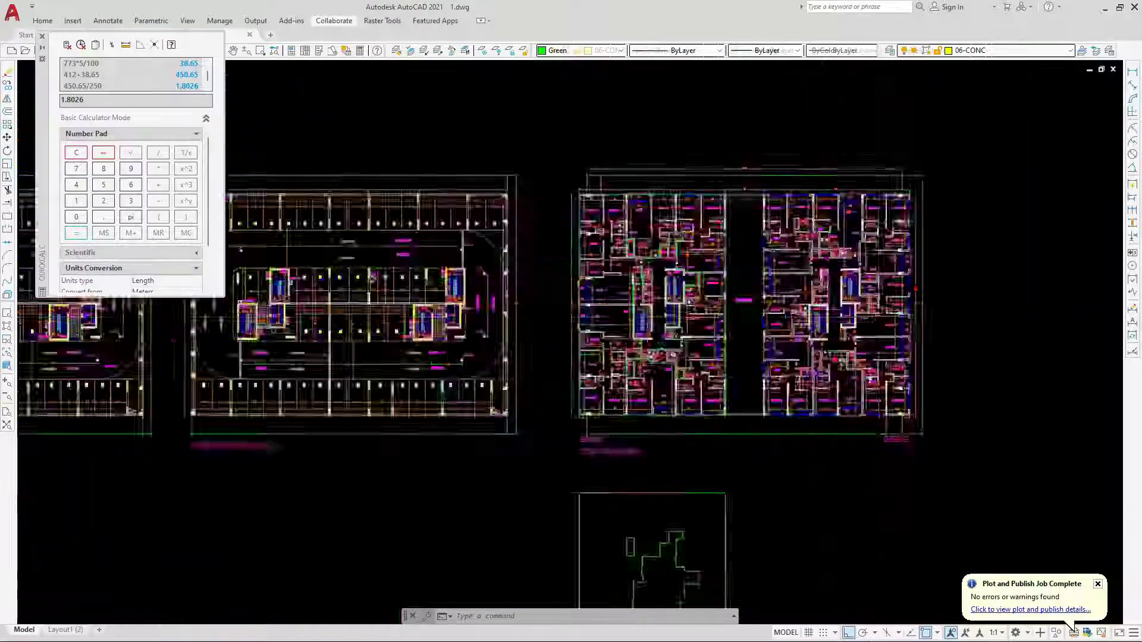
pyautogui.scroll(10, 532, 328)
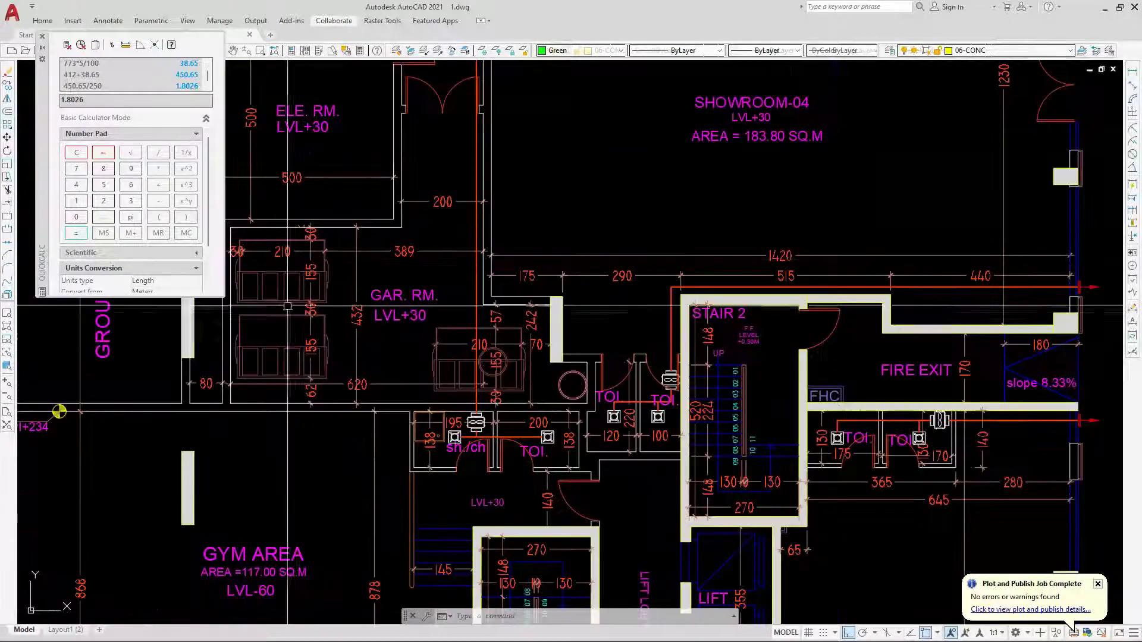
pyautogui.scroll(-10, 373, 302)
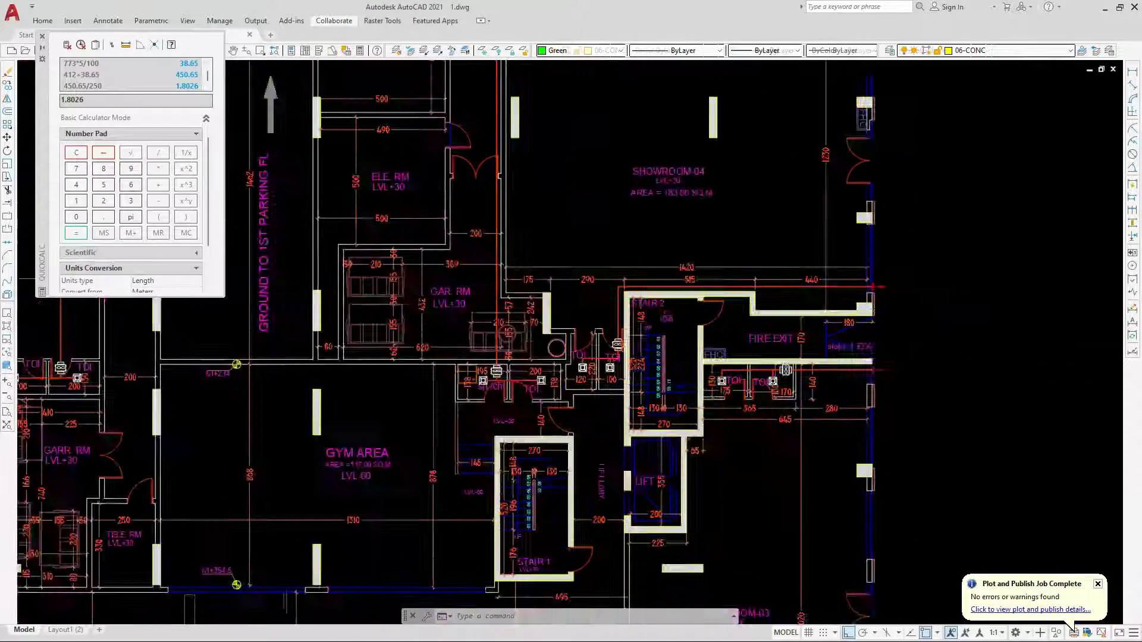
# Compare the garbage circle positions beside STAIR 2 on both parking floor plans with the GAR. rooms of the typical floor plan.
pyautogui.scroll(10, 612, 323)
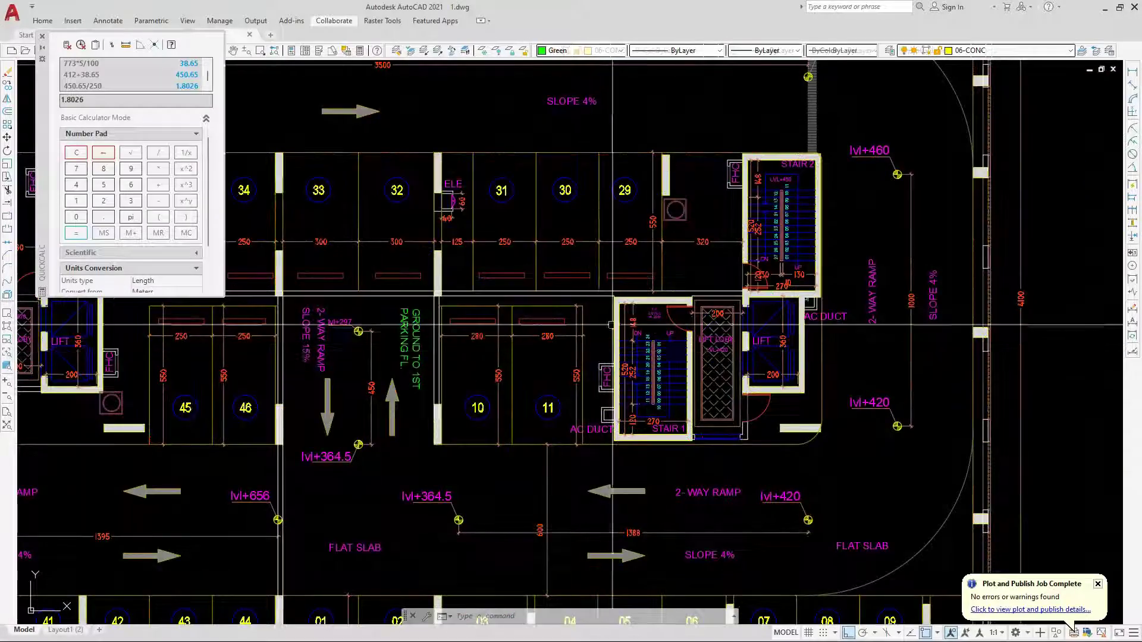
pyautogui.press('Escape')
pyautogui.scroll(-10, 629, 266)
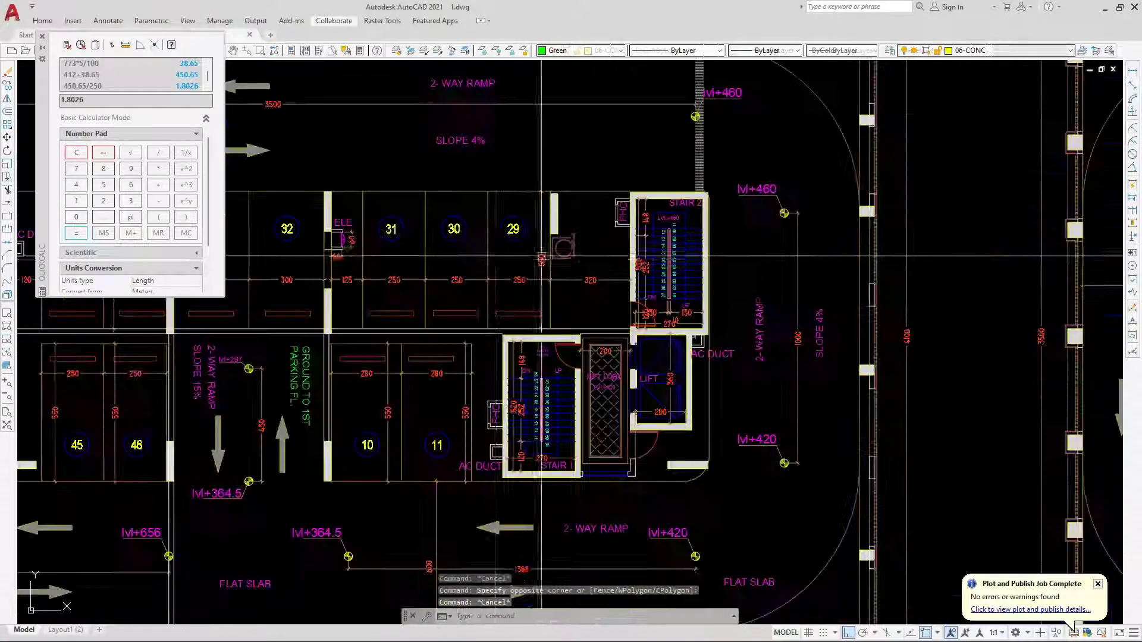
pyautogui.scroll(10, 629, 266)
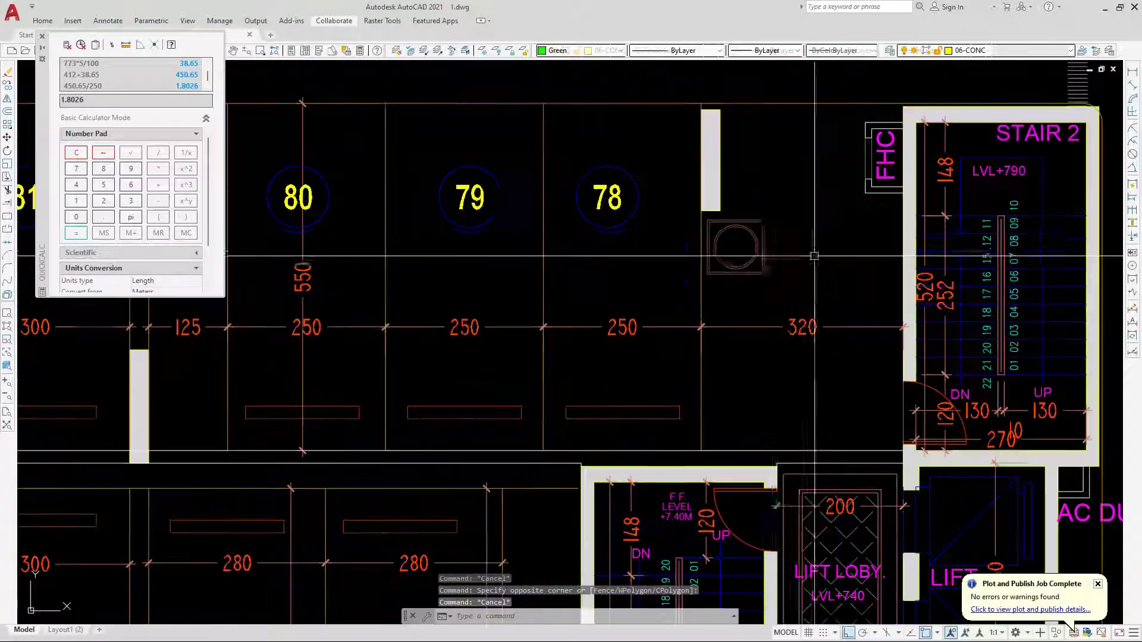
pyautogui.click(746, 249)
pyautogui.scroll(-8, 420, 289)
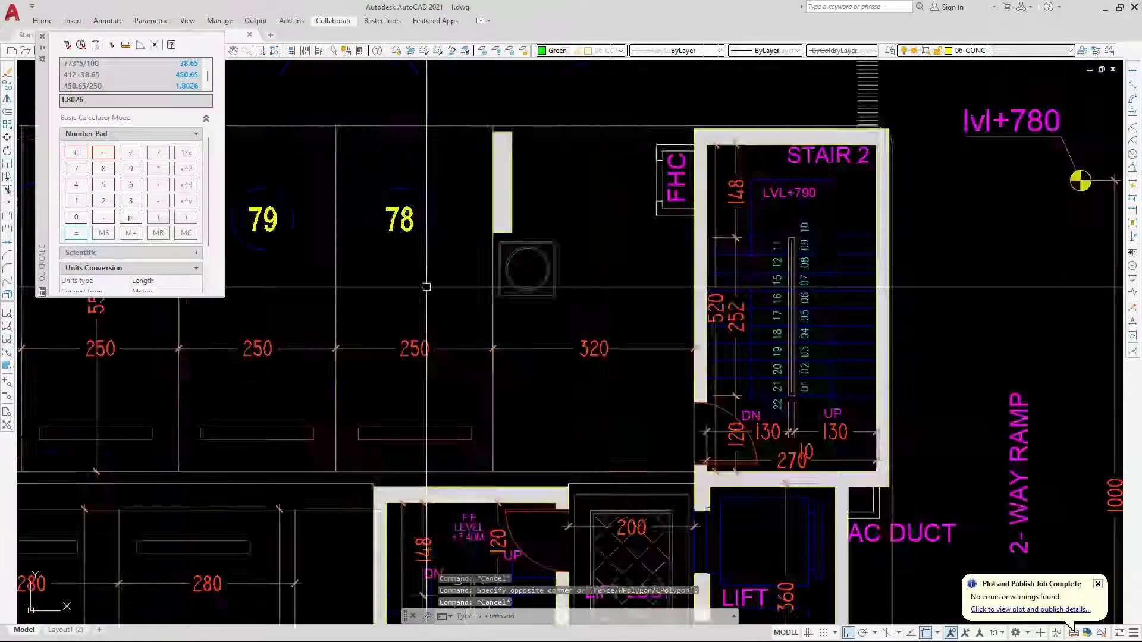
pyautogui.scroll(5, 890, 292)
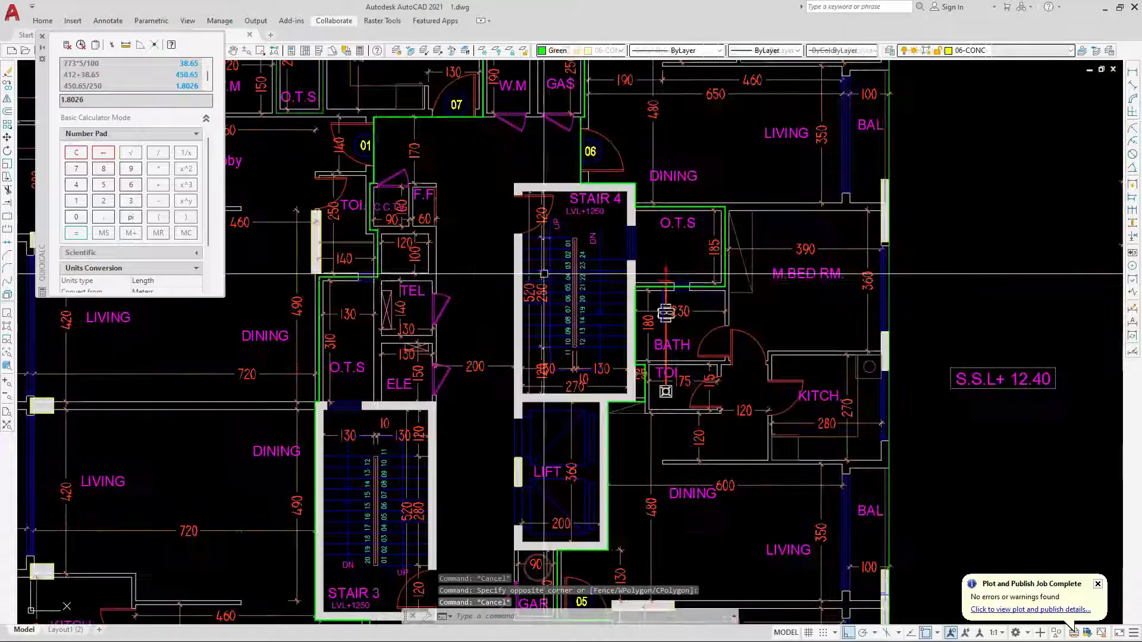
pyautogui.scroll(-5, 669, 294)
pyautogui.scroll(10, 537, 300)
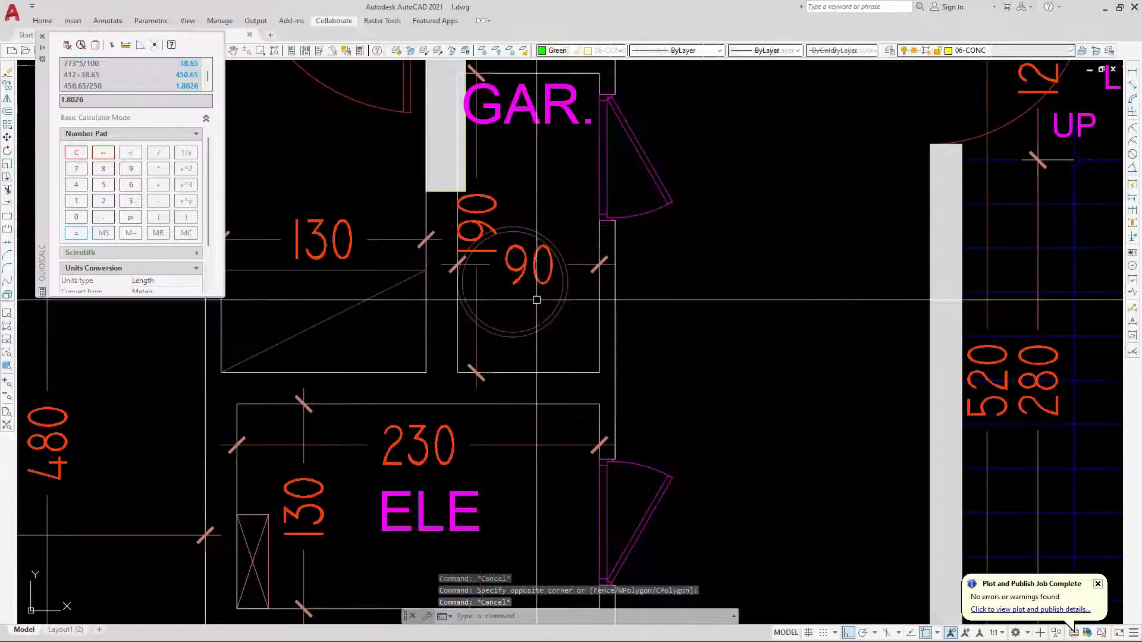
pyautogui.click(573, 309)
pyautogui.press('Escape')
pyautogui.scroll(-10, 655, 298)
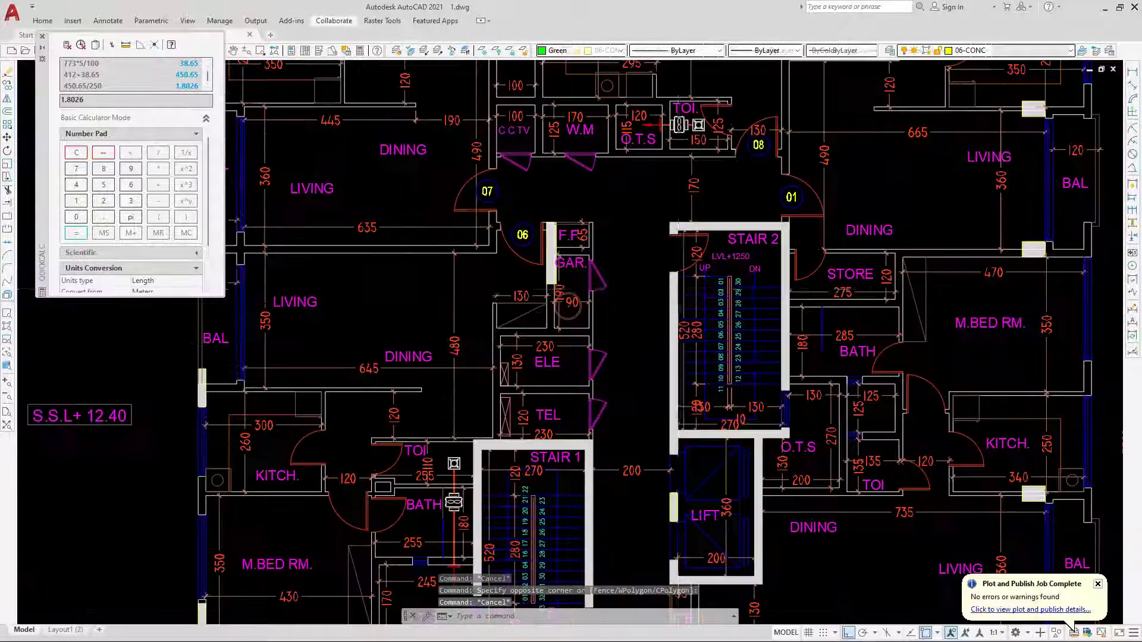
pyautogui.scroll(-3, 680, 314)
pyautogui.scroll(3, 446, 342)
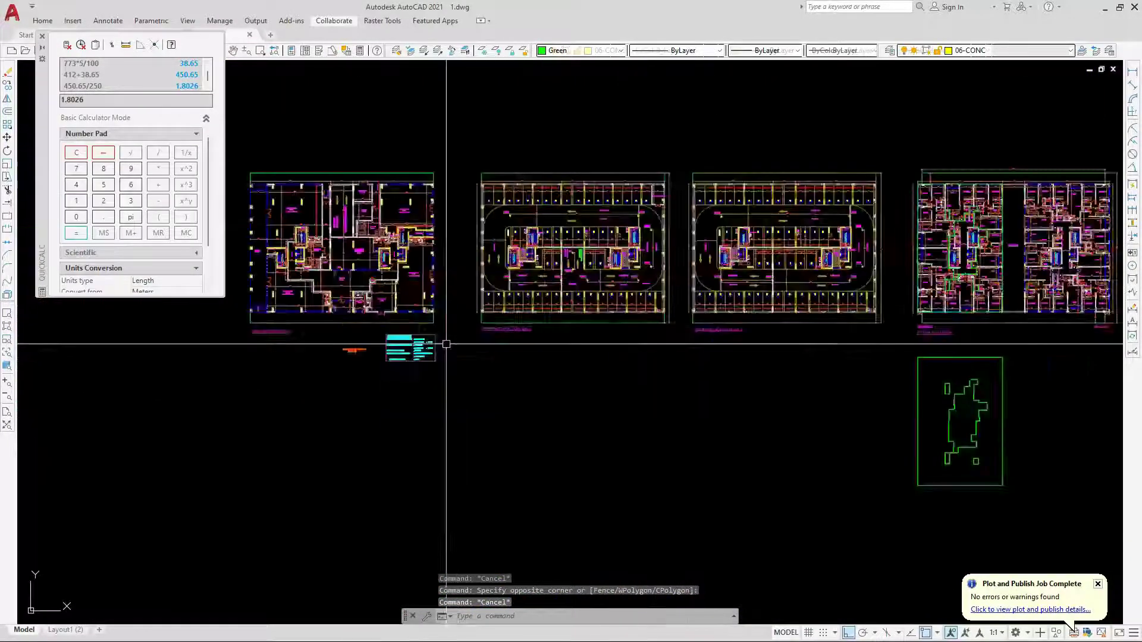
pyautogui.scroll(5, 327, 352)
pyautogui.scroll(-5, 726, 322)
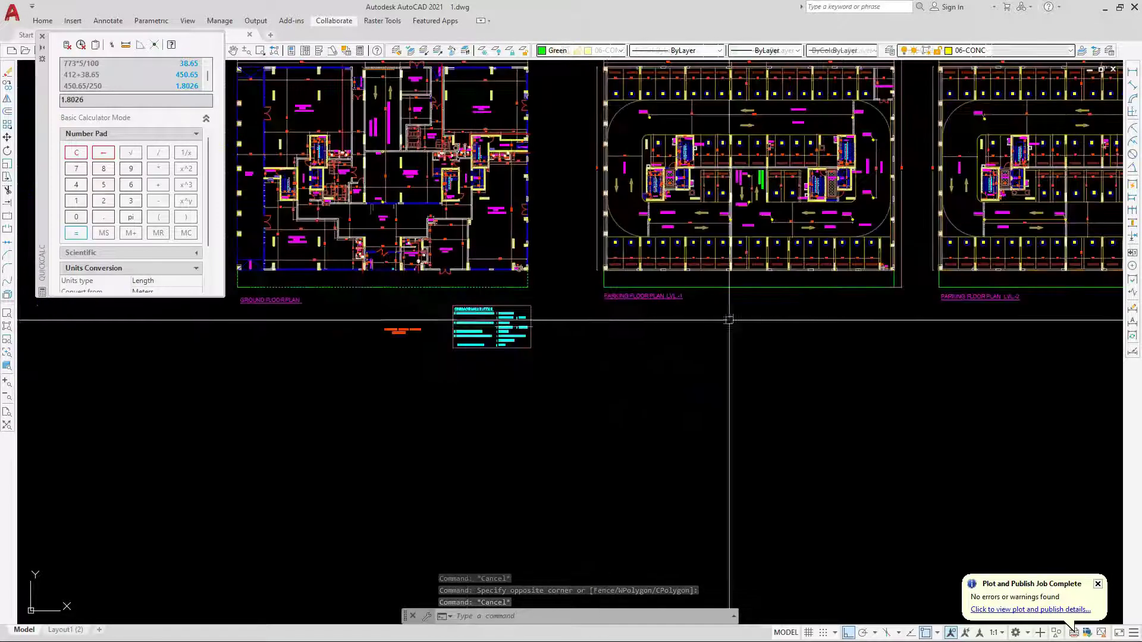
# Copy the (BLOCK-A) label from below the typical floor plan to the residential quantity row of the Garbage Calculation table, with ortho off.
pyautogui.scroll(5, 997, 310)
pyautogui.scroll(-5, 996, 310)
pyautogui.scroll(5, 694, 305)
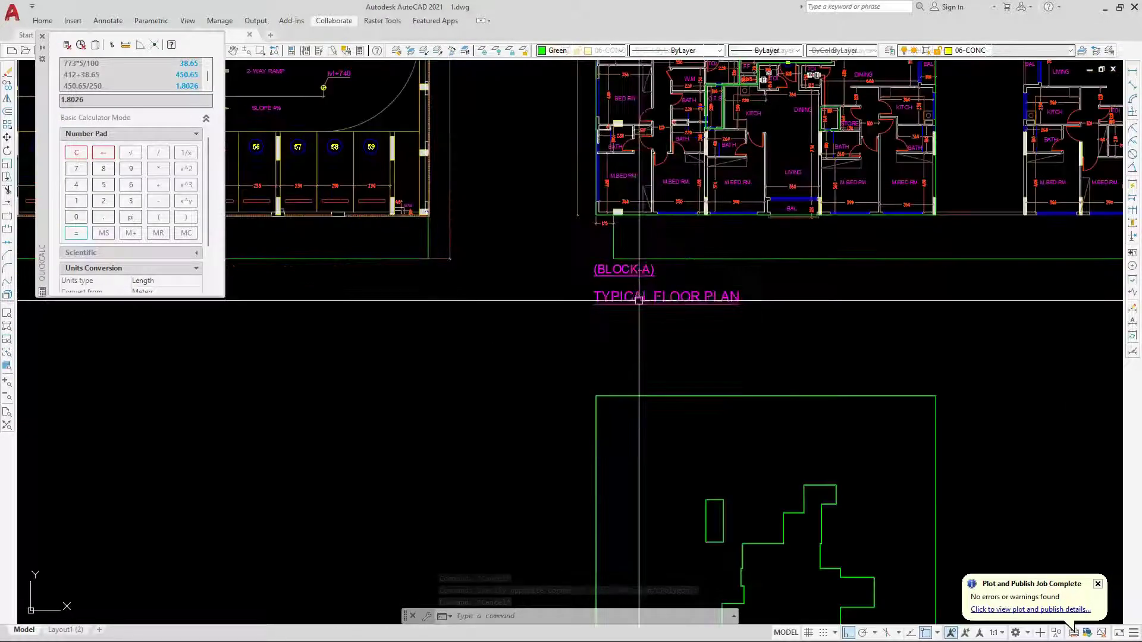
pyautogui.click(627, 224)
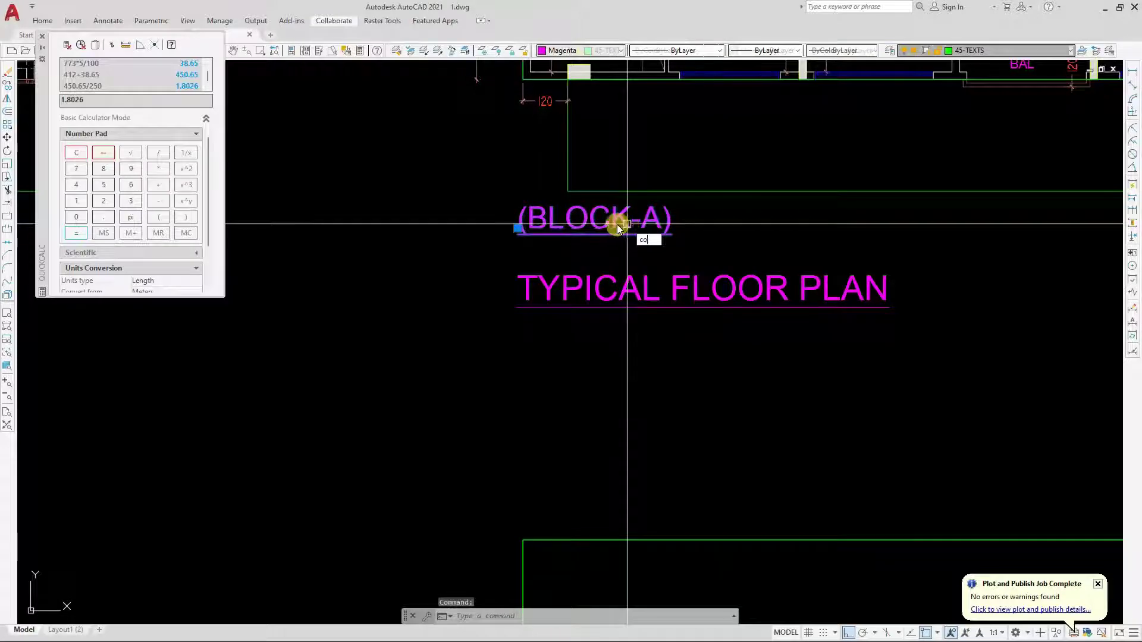
pyautogui.write('co')
pyautogui.press('Return')
pyautogui.click(627, 223)
pyautogui.scroll(-5, 595, 286)
pyautogui.scroll(5, 243, 298)
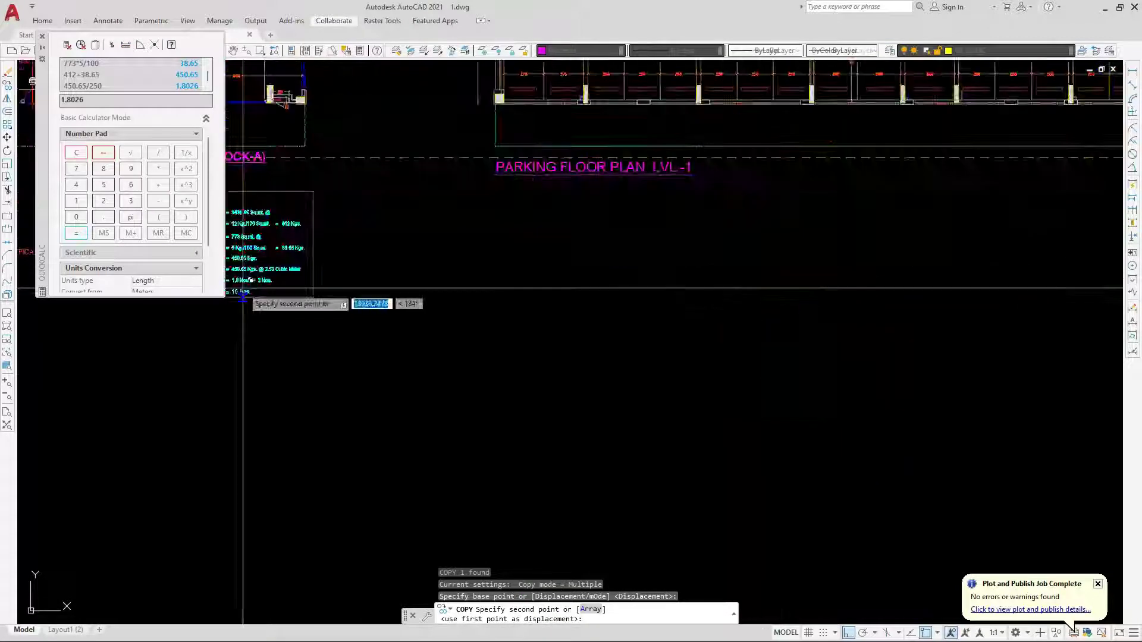
pyautogui.scroll(-5, 458, 238)
pyautogui.press('F8')
pyautogui.scroll(12, 536, 232)
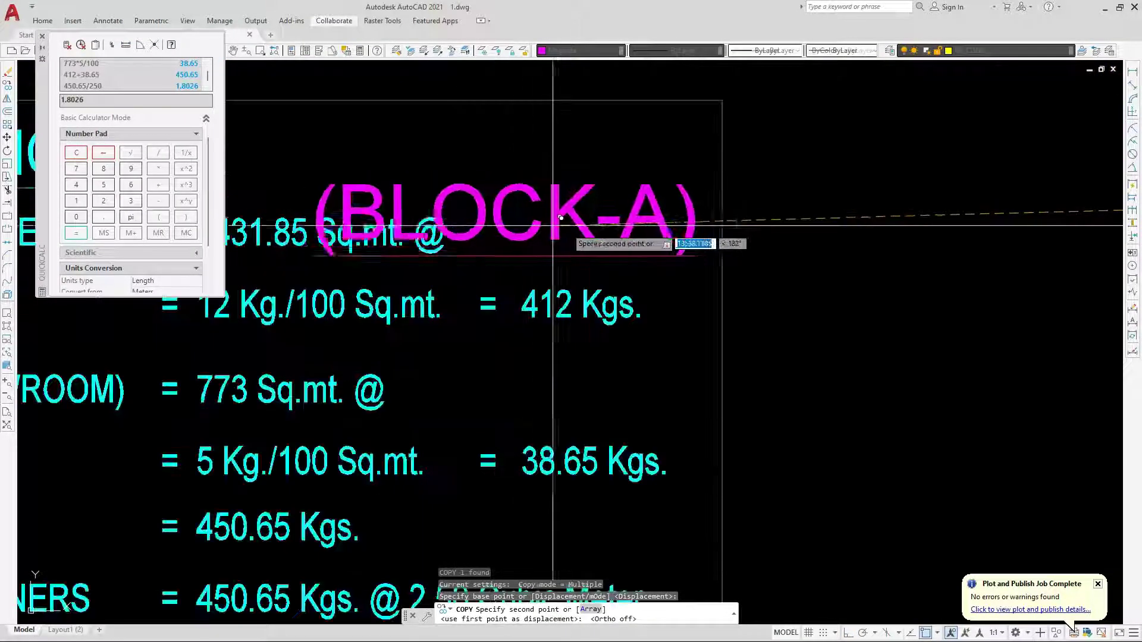
pyautogui.click(693, 226)
pyautogui.press('Escape')
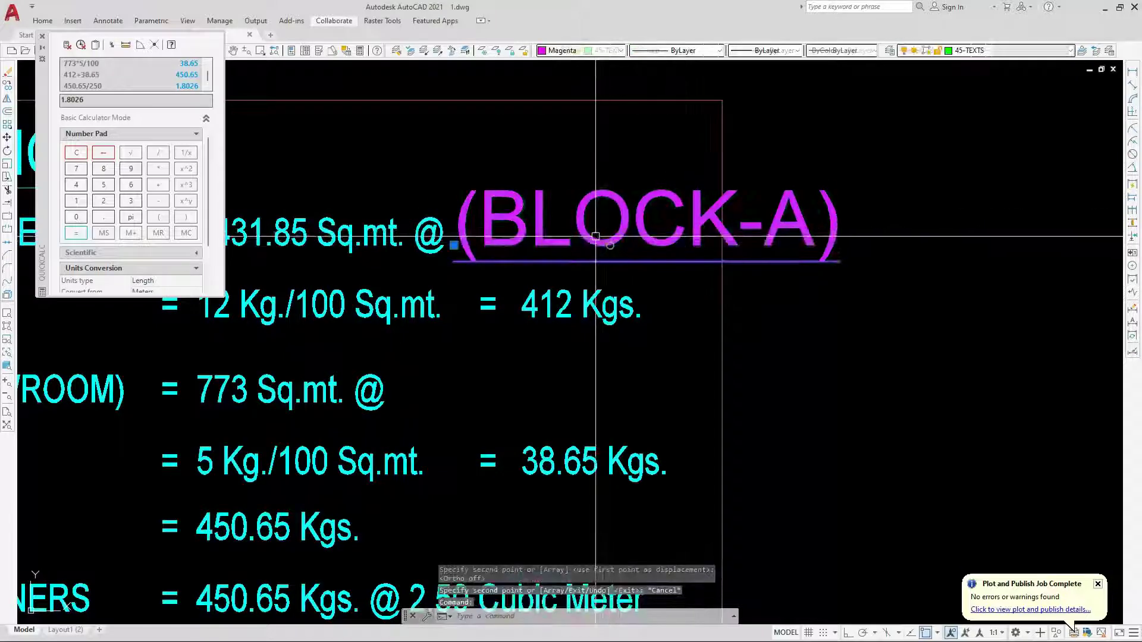
# Scale down the copied (BLOCK-A) label about its insertion point so it fits after the residential area value in the table.
pyautogui.write('sc')
pyautogui.press('Return')
pyautogui.click(454, 245)
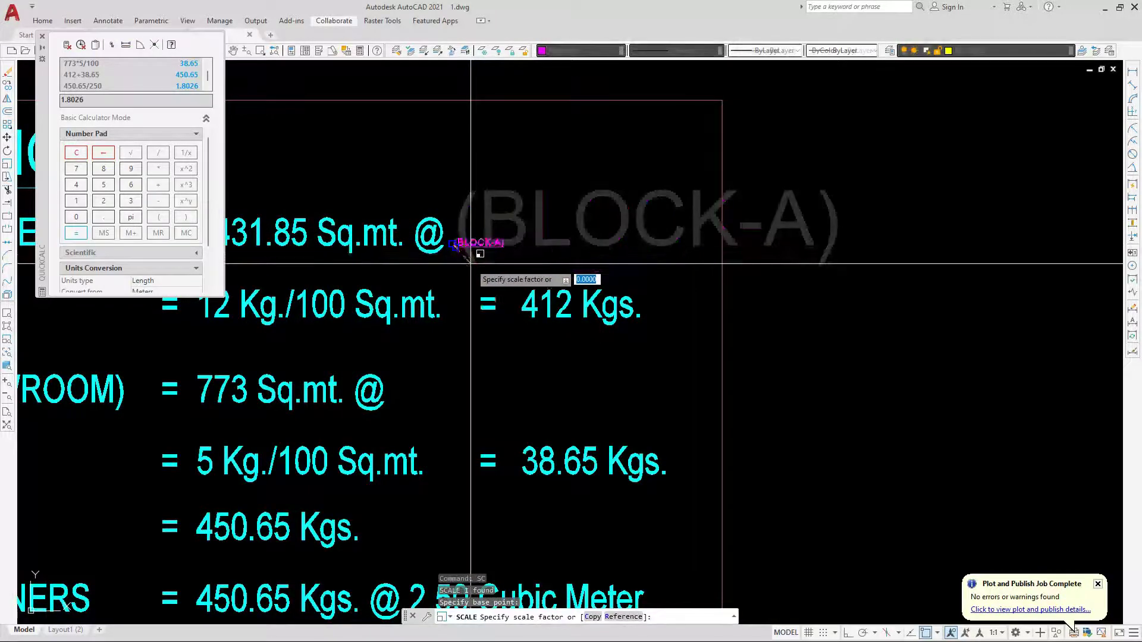
pyautogui.scroll(3, 472, 273)
pyautogui.scroll(-3, 536, 247)
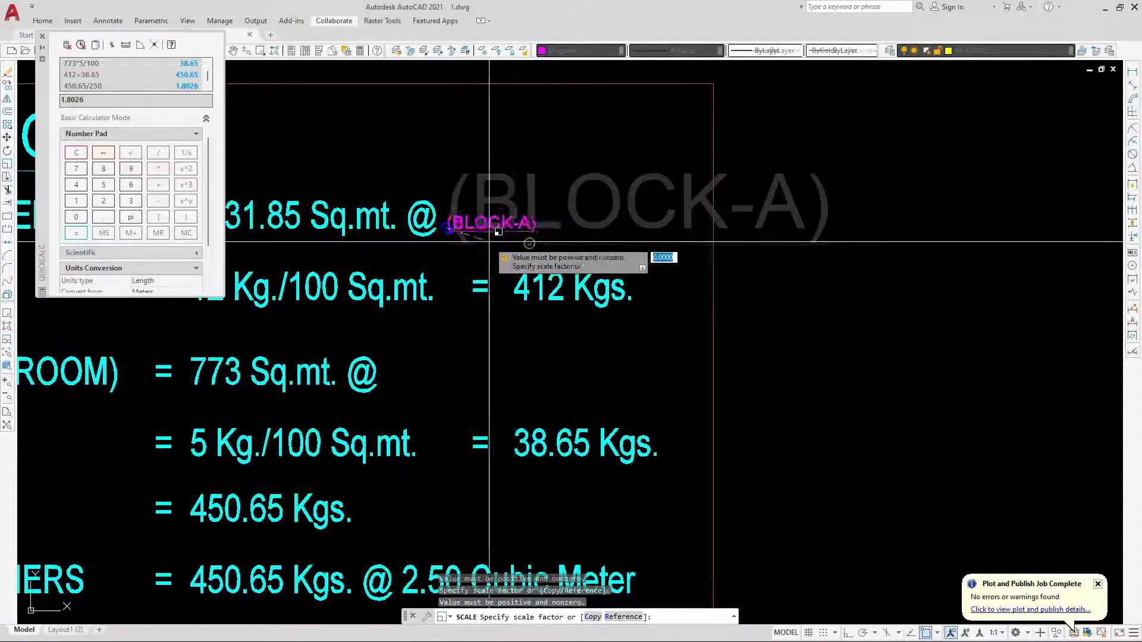
pyautogui.scroll(4, 486, 259)
pyautogui.click(528, 248)
pyautogui.scroll(-5, 527, 258)
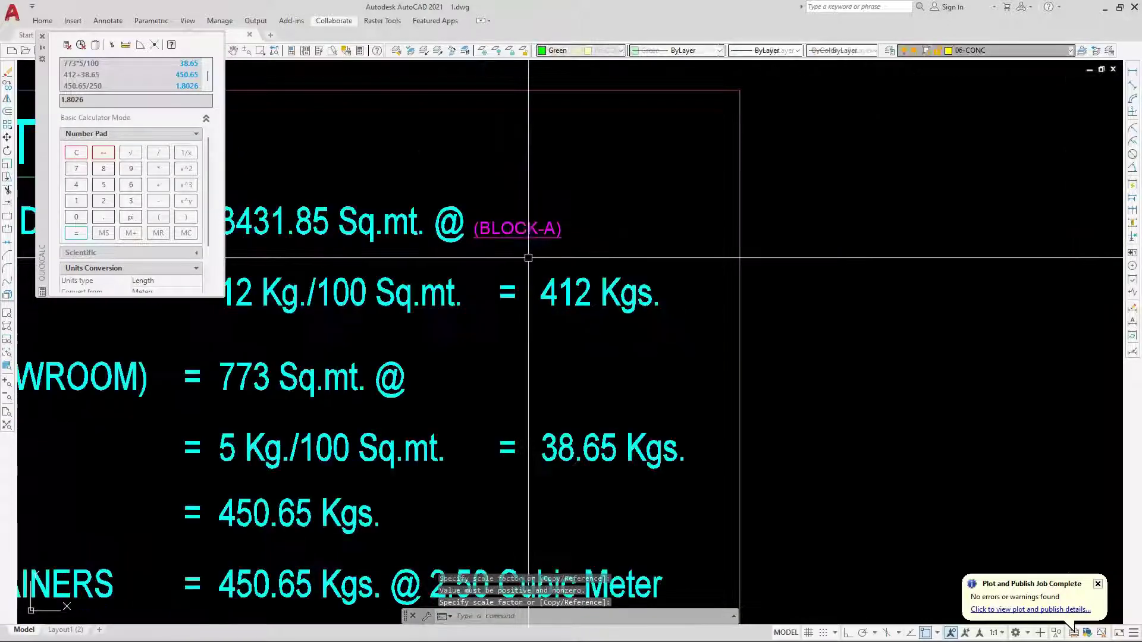
pyautogui.scroll(2, 505, 262)
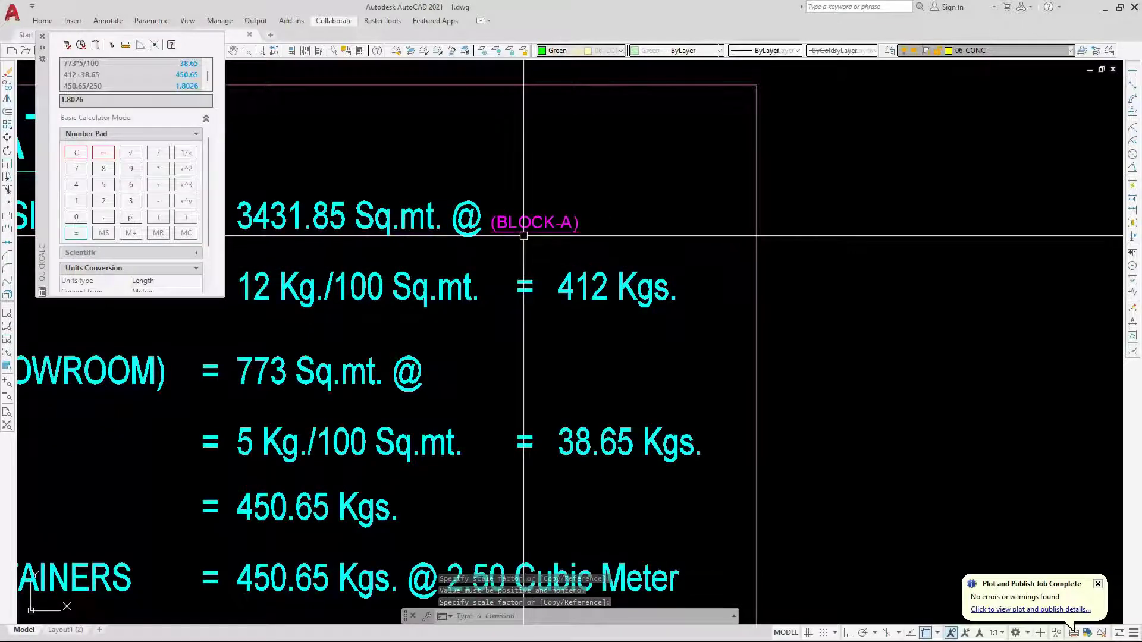
# Copy the whole Garbage Calculation table directly beside the original, from its upper-left corner to its upper-right corner.
pyautogui.scroll(-6, 523, 236)
pyautogui.click(305, 184)
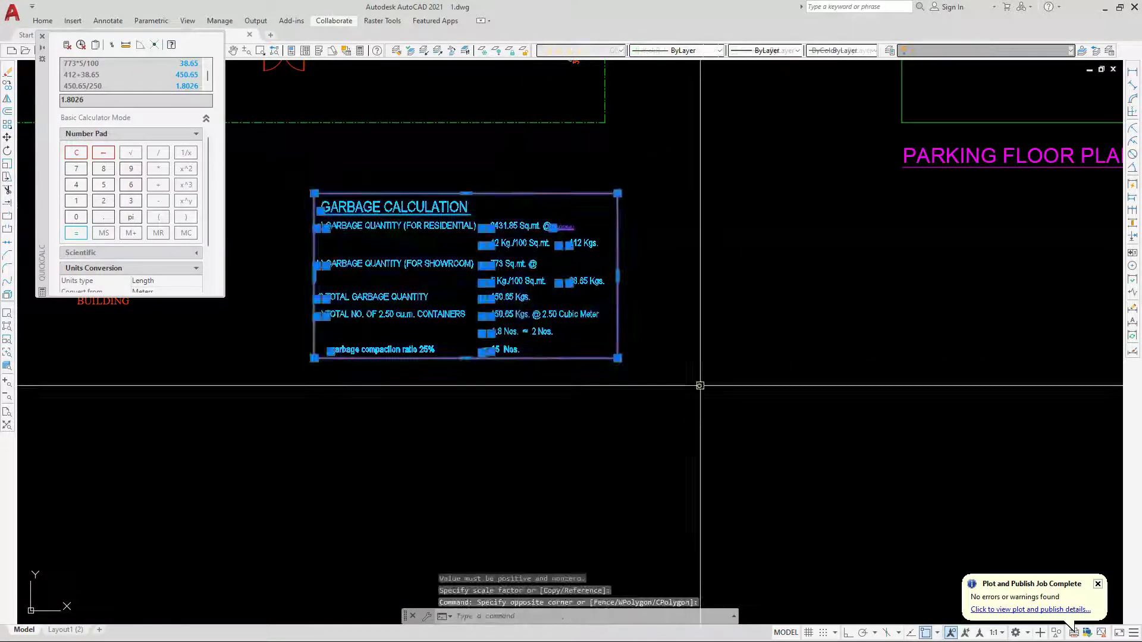
pyautogui.write('co')
pyautogui.press('Return')
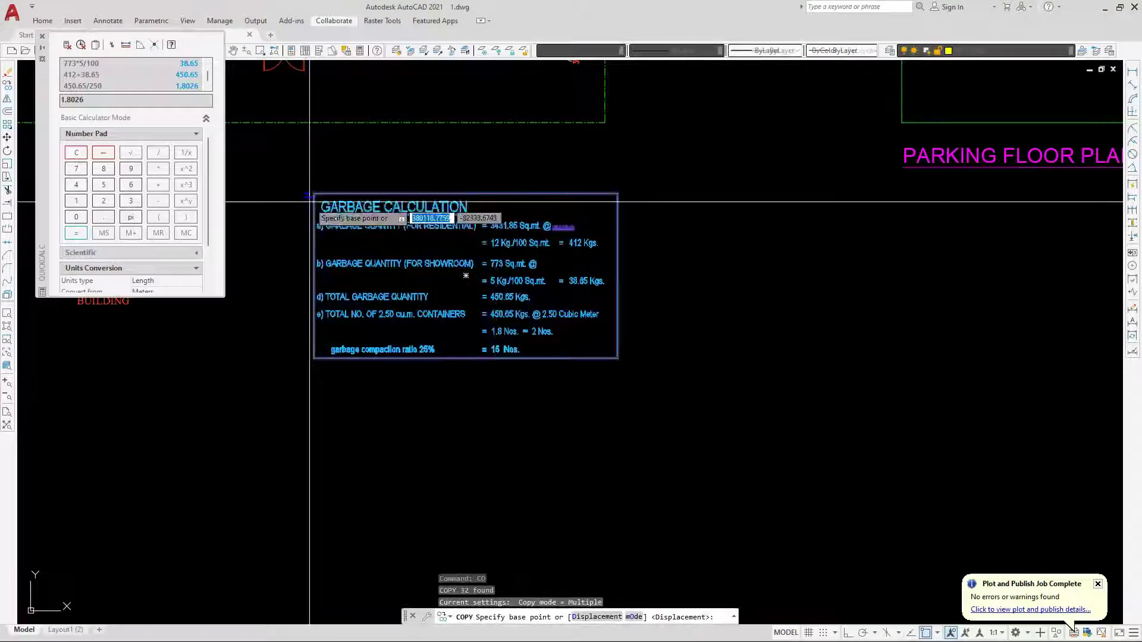
pyautogui.click(315, 194)
pyautogui.click(619, 193)
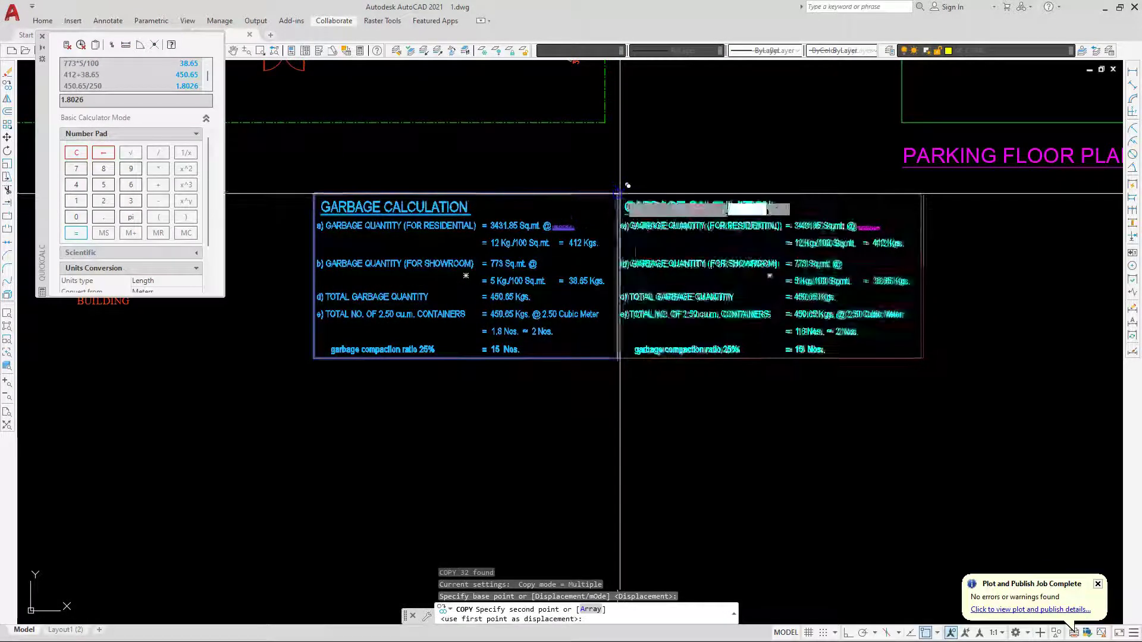
pyautogui.press('Escape')
# Change the block label in the copied Garbage Calculation table to (BLOCK-B).
pyautogui.scroll(6, 869, 227)
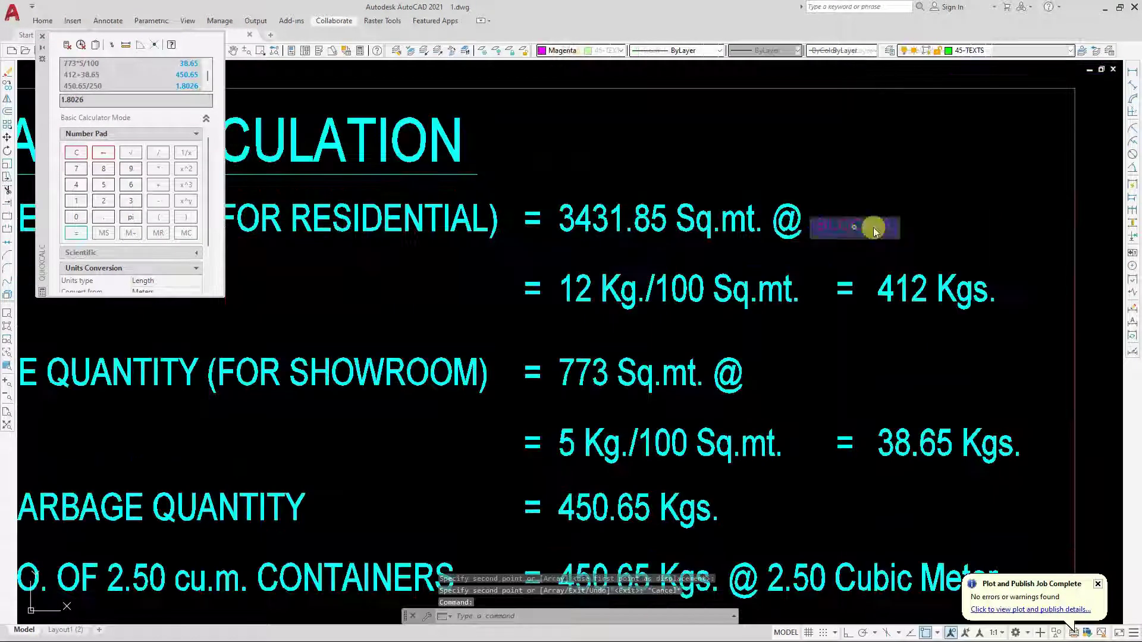
pyautogui.doubleClick(873, 226)
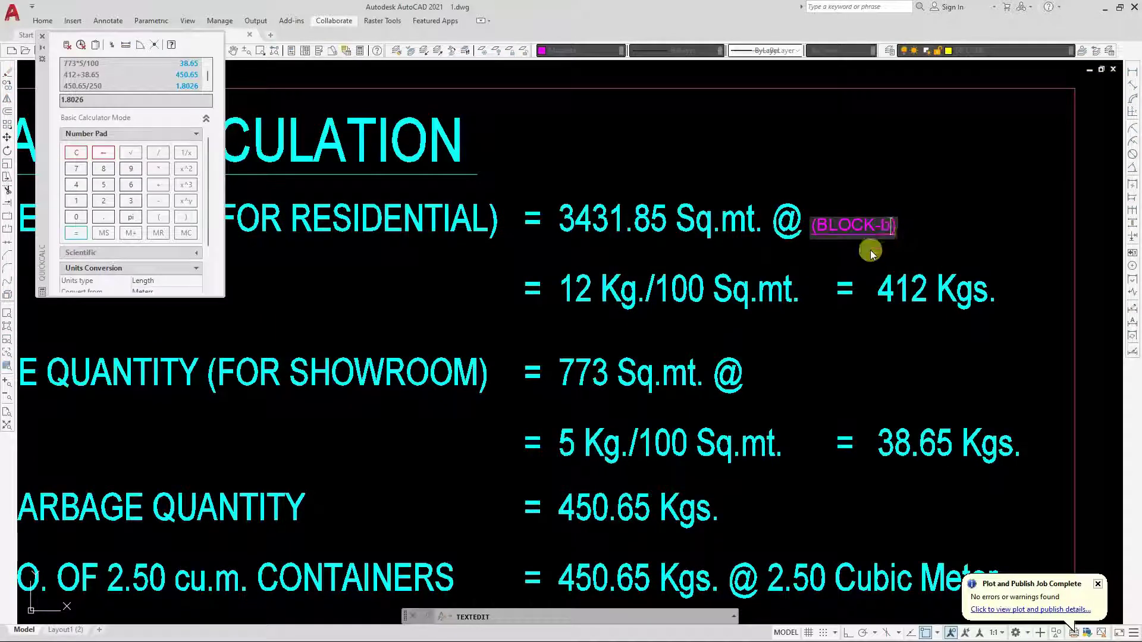
pyautogui.press('Return')
pyautogui.press('Escape')
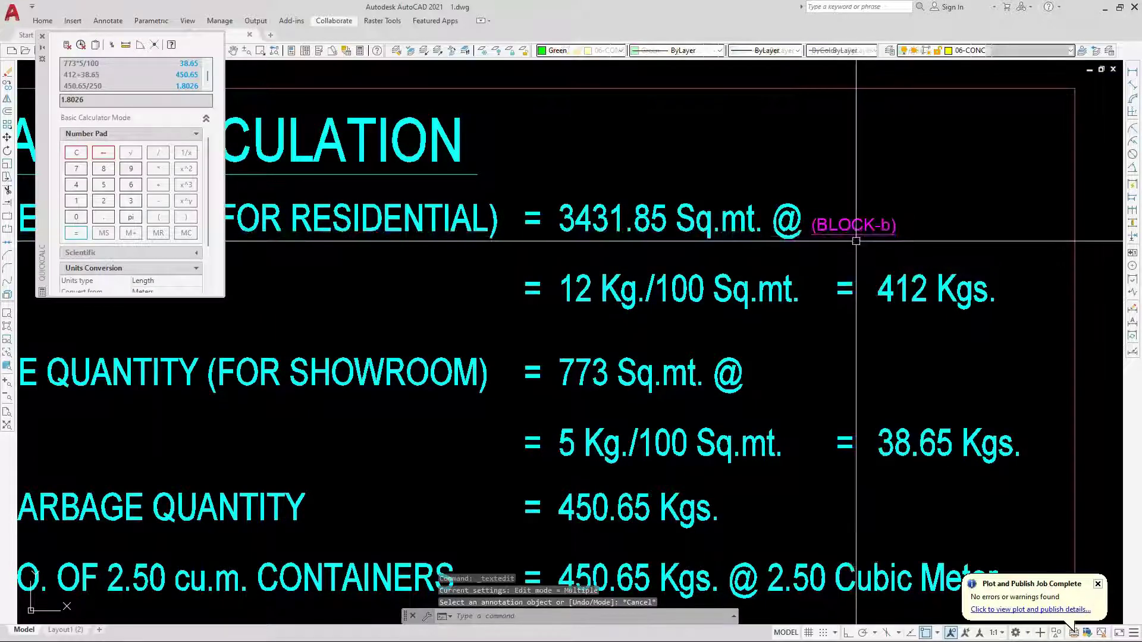
pyautogui.scroll(-2, 738, 249)
pyautogui.scroll(2, 793, 236)
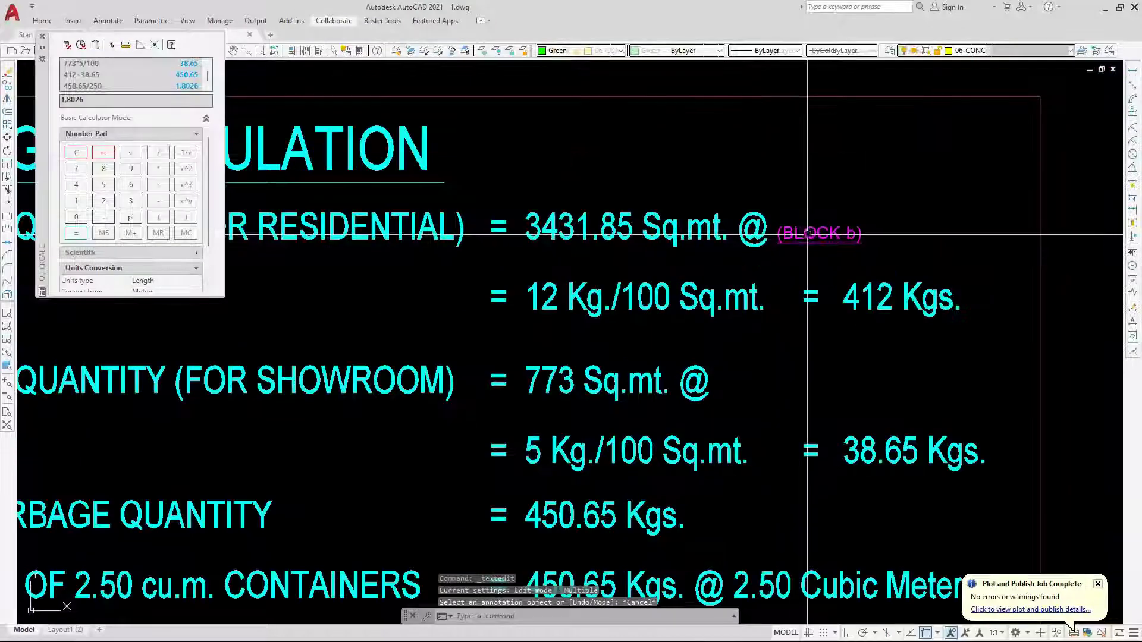
pyautogui.click(809, 233)
pyautogui.click(846, 233)
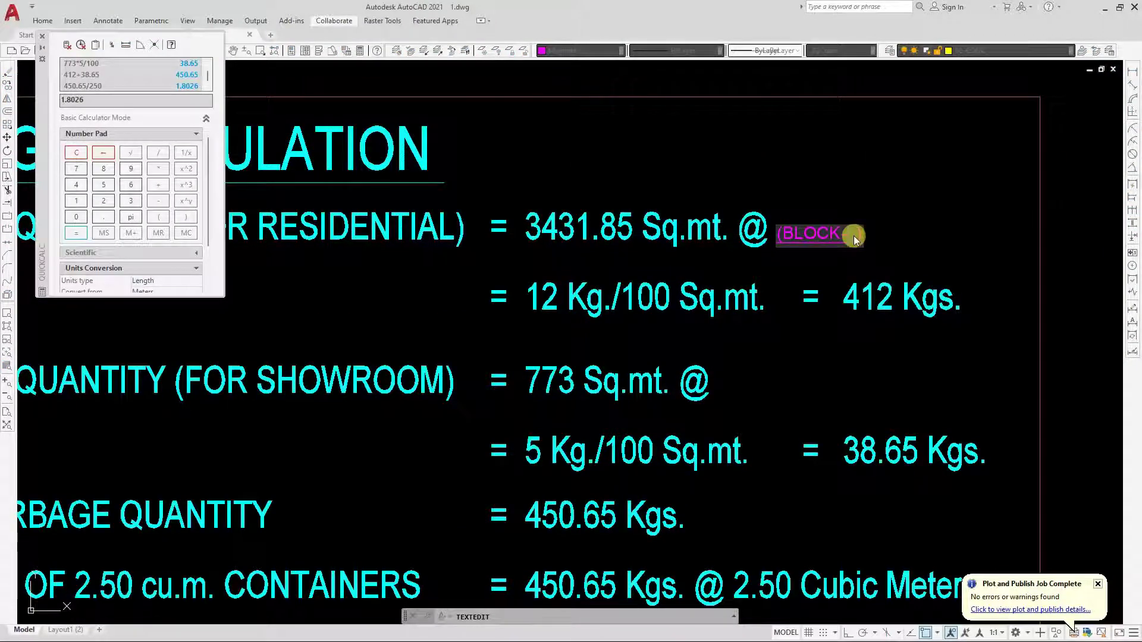
pyautogui.press('Return')
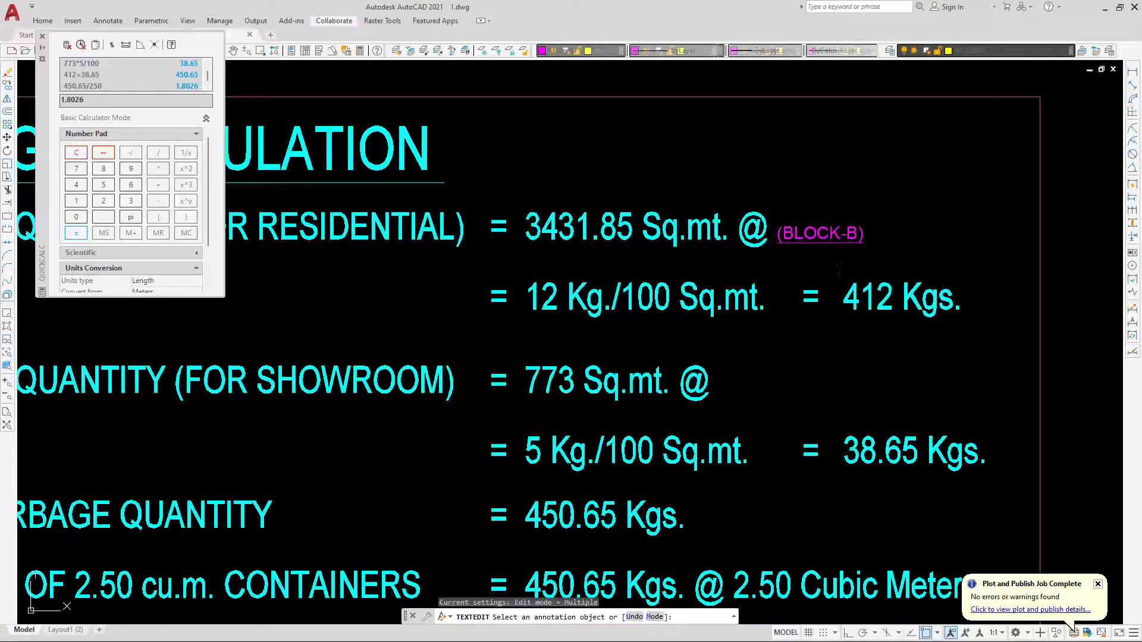
pyautogui.press('Escape')
# Review the BLOCK-B Garbage Calculation table, especially its garbage compaction ratio row and container number.
pyautogui.scroll(-2, 789, 270)
pyautogui.click(782, 333)
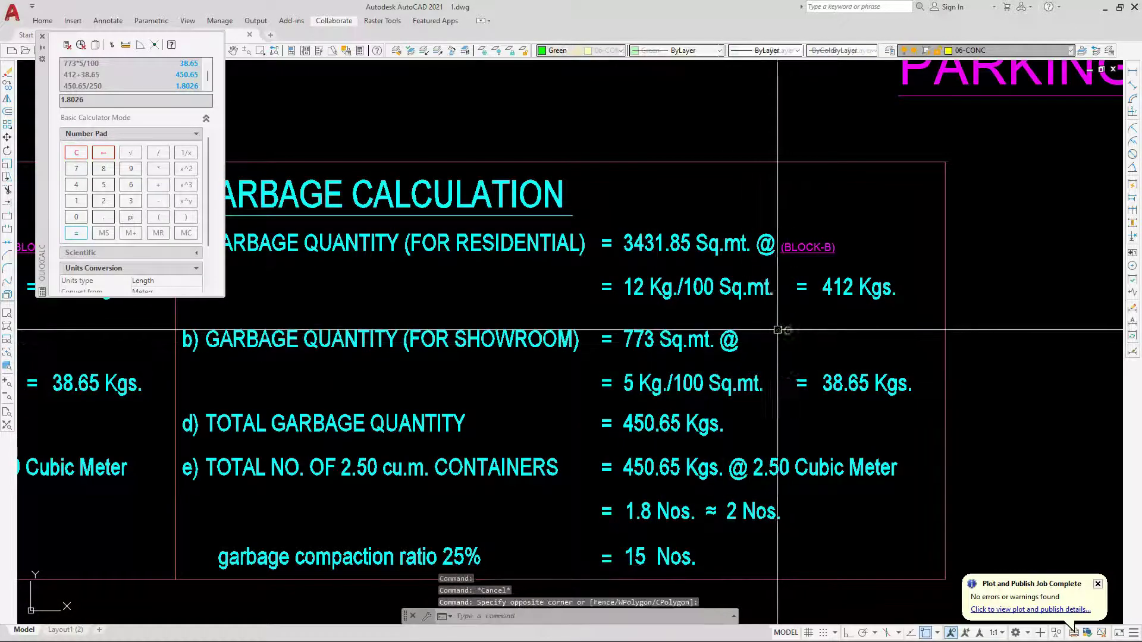
pyautogui.scroll(-2, 737, 322)
pyautogui.press('Escape')
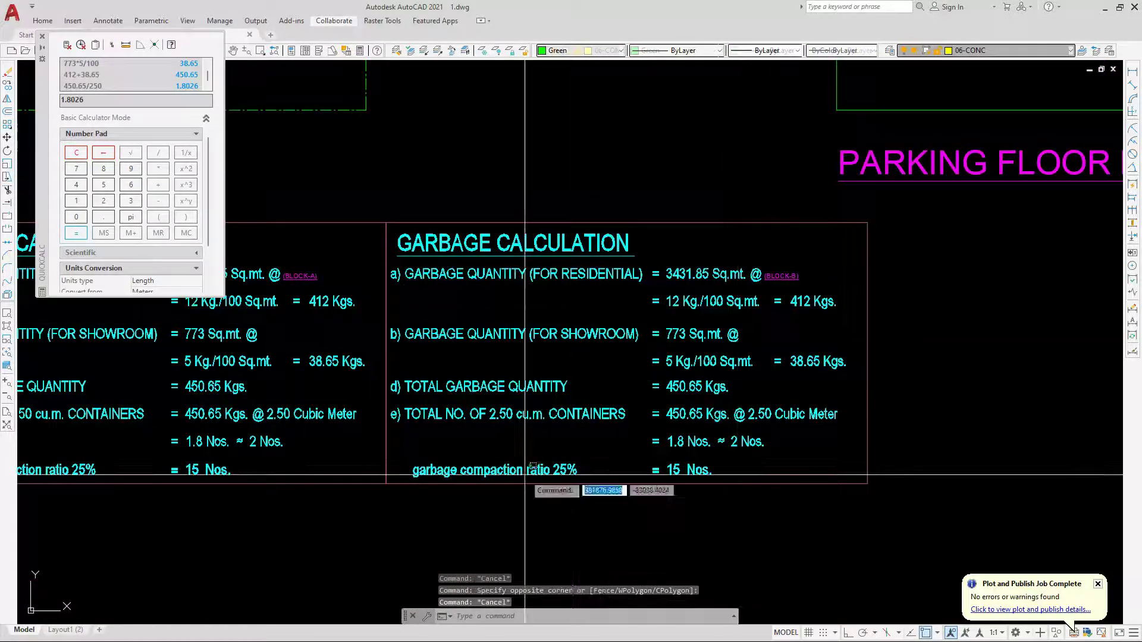
pyautogui.scroll(5, 690, 469)
pyautogui.moveTo(676, 480)
pyautogui.mouseDown(button='middle')
pyautogui.moveTo(773, 425)
pyautogui.moveTo(821, 423)
pyautogui.mouseUp(button='middle')
pyautogui.scroll(-2, 822, 423)
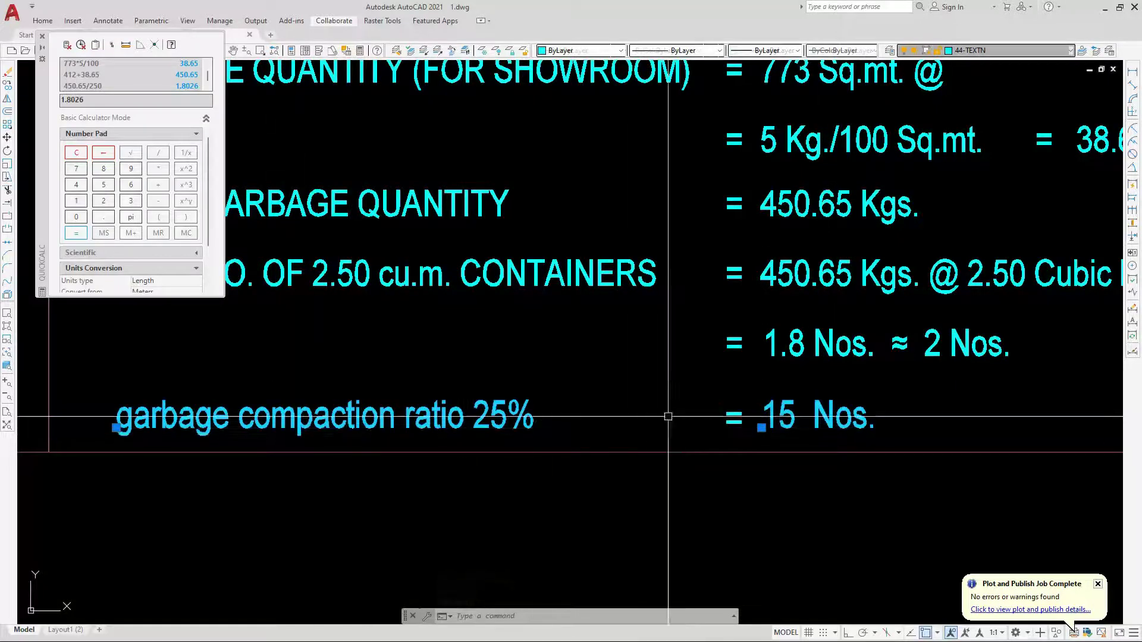
pyautogui.press('Escape')
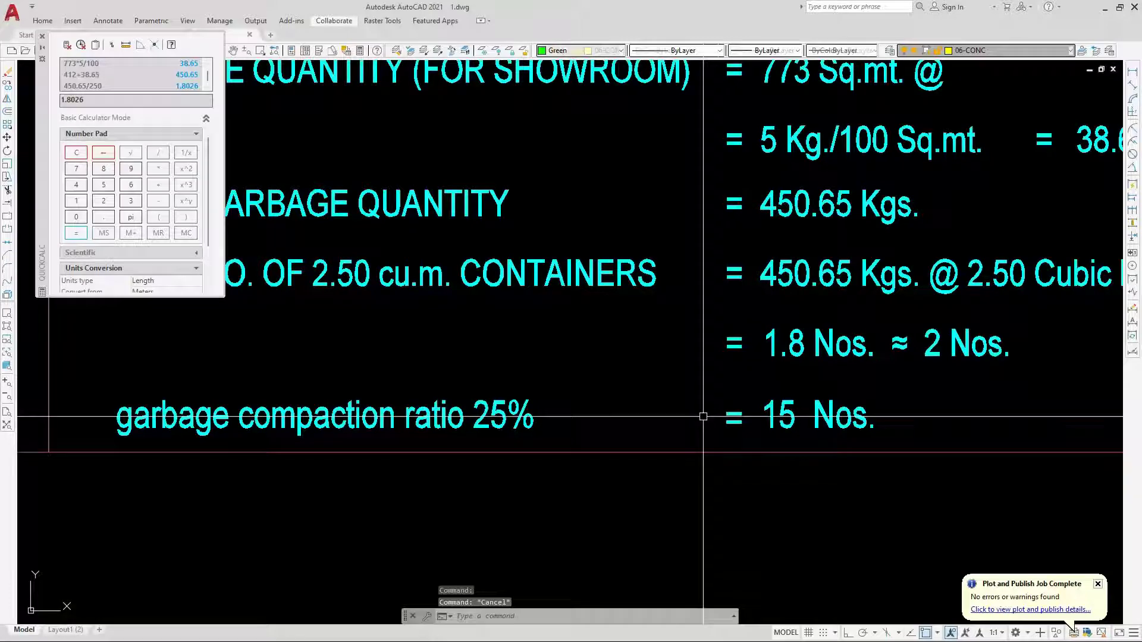
pyautogui.scroll(-2, 703, 417)
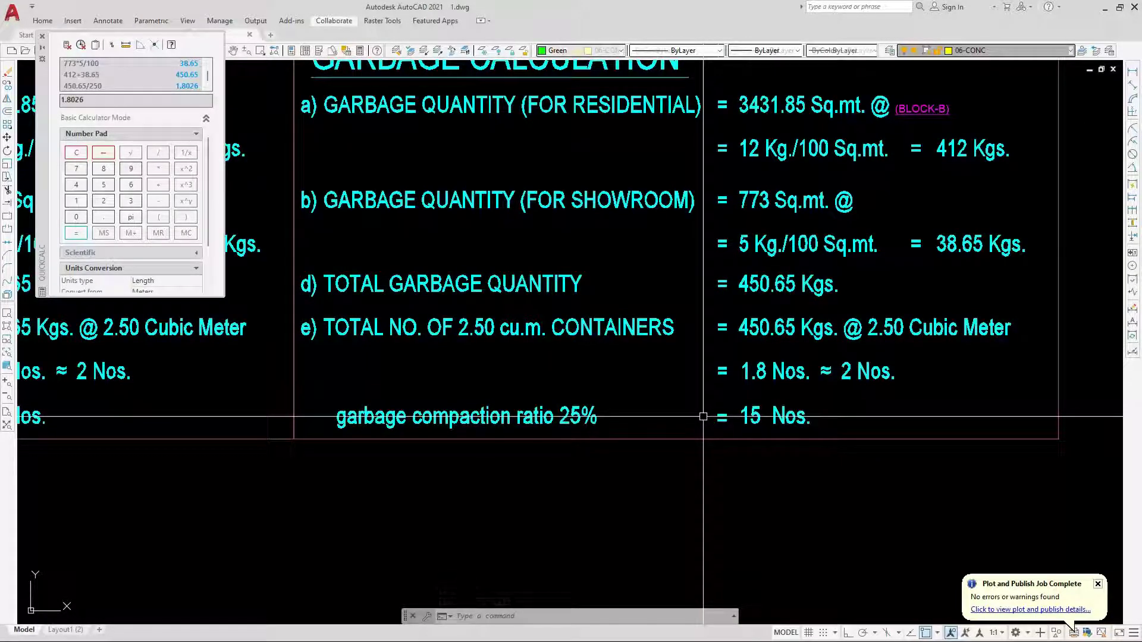
pyautogui.scroll(-7, 703, 416)
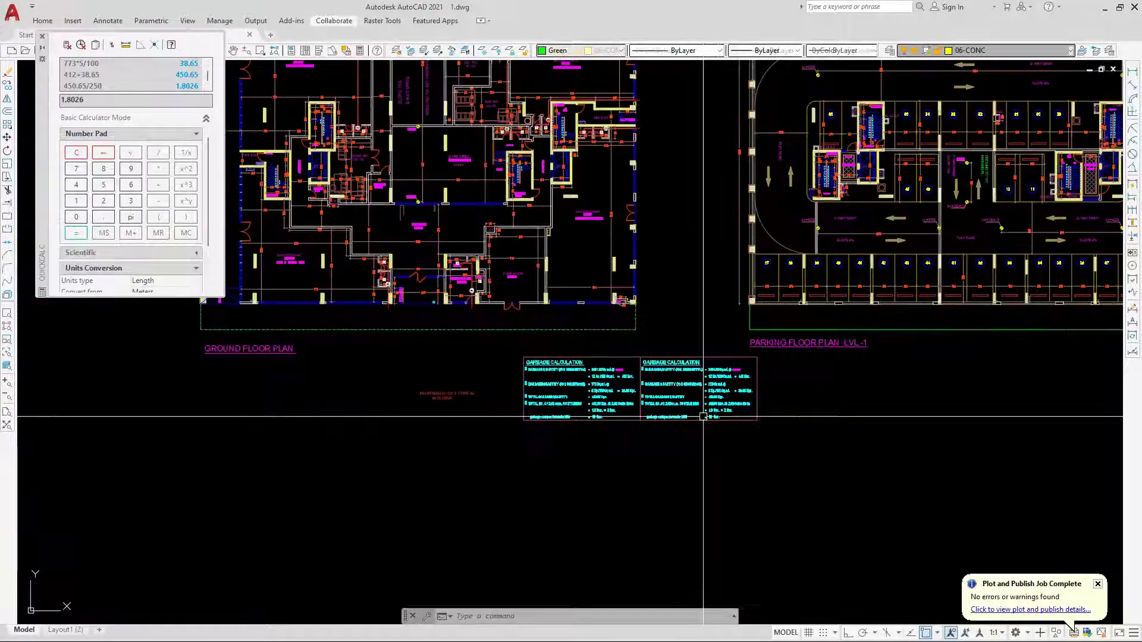
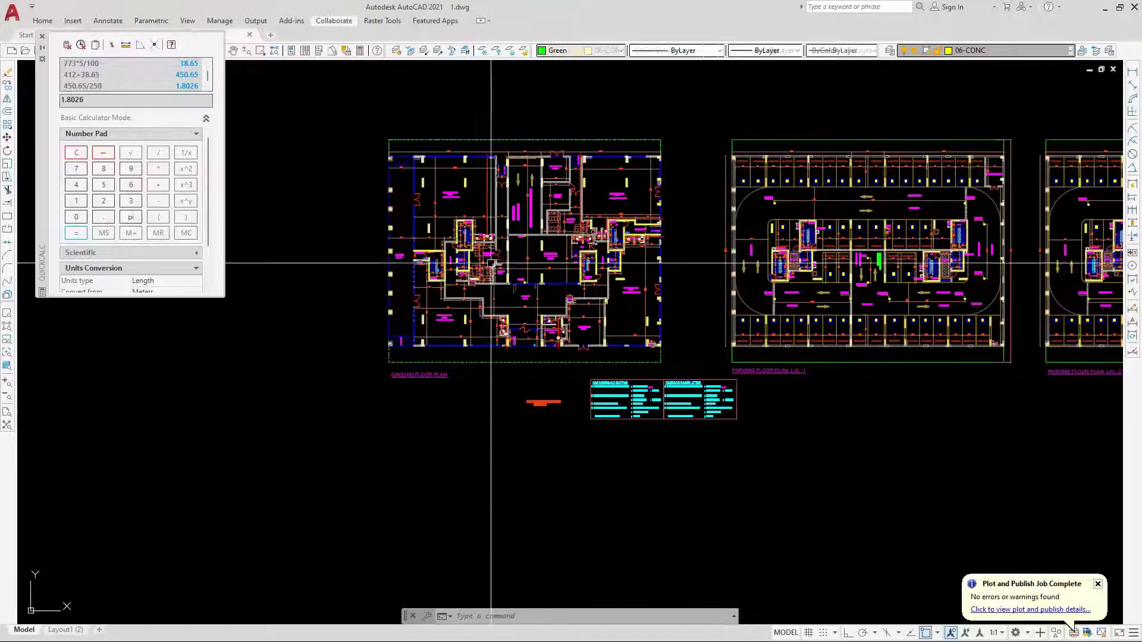
# Look over all the floor plans and the green area outline below the typical floor plan.
pyautogui.scroll(-4, 484, 254)
pyautogui.scroll(2, 721, 262)
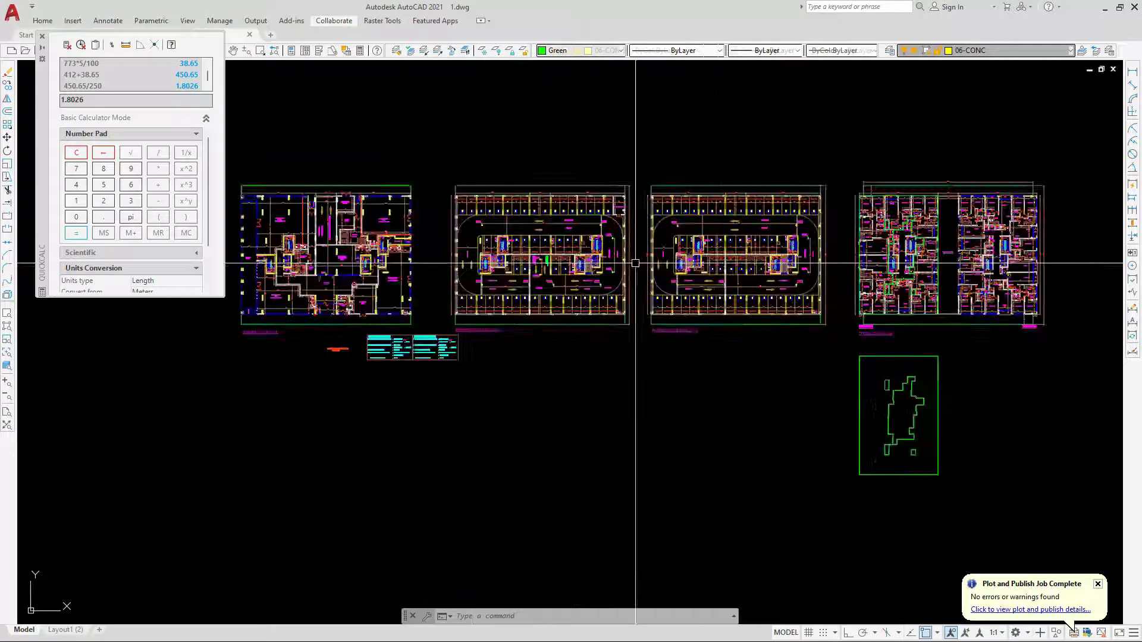
pyautogui.scroll(3, 929, 261)
pyautogui.scroll(-3, 681, 327)
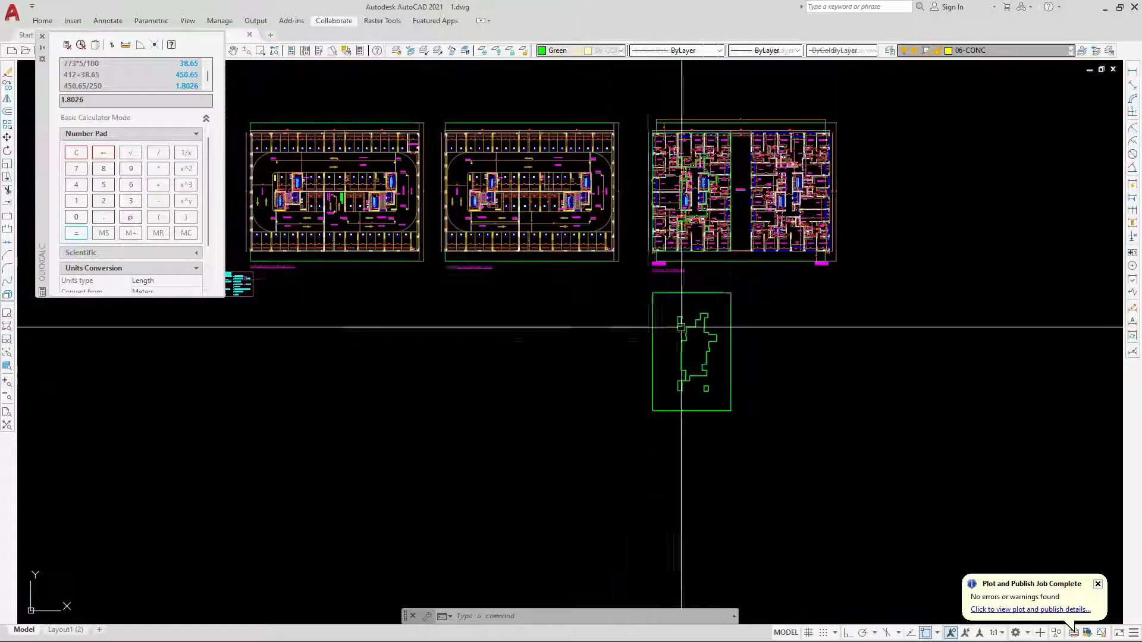
pyautogui.scroll(4, 697, 342)
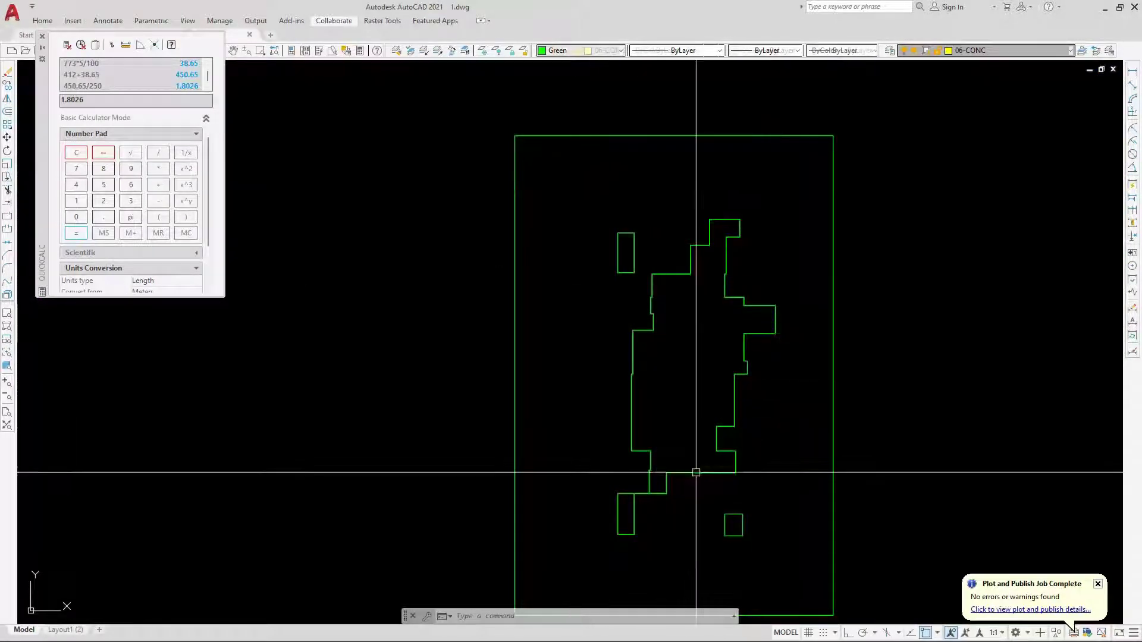
pyautogui.scroll(-5, 752, 413)
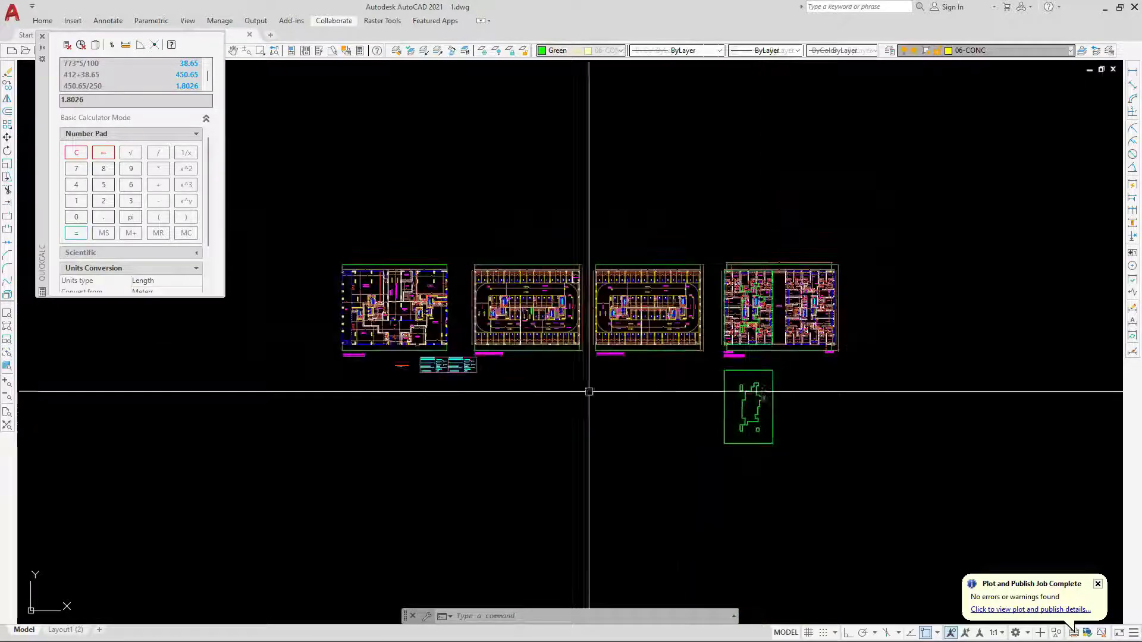
# Check the container blocks in the ground floor GARR. RM. by selecting them and viewing their quick properties.
pyautogui.scroll(7, 386, 316)
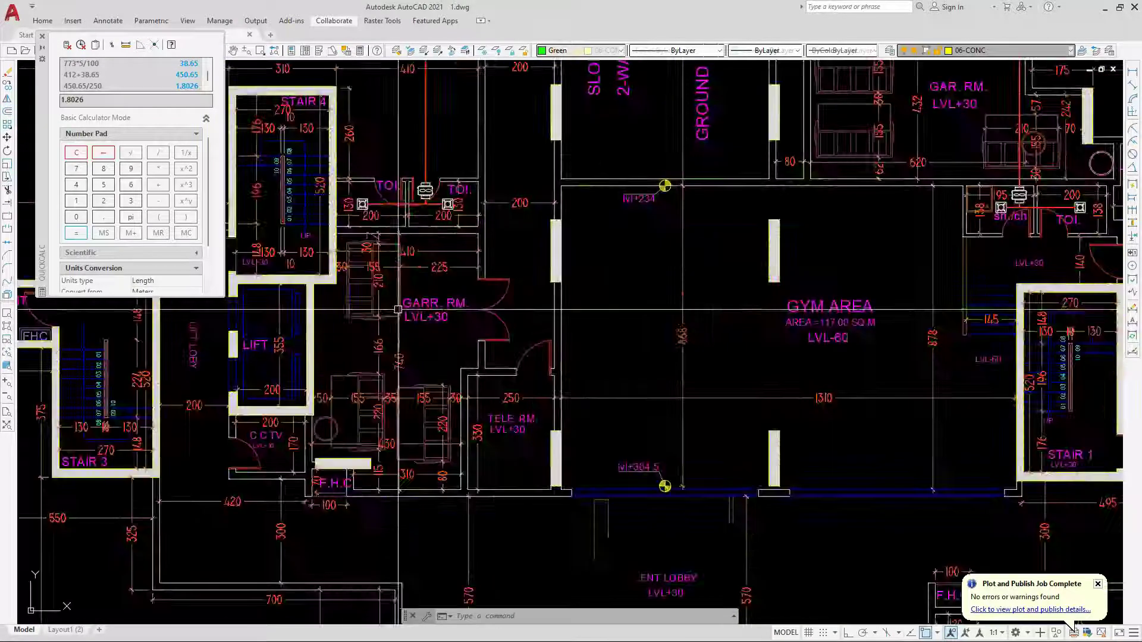
pyautogui.click(372, 280)
pyautogui.click(458, 360)
pyautogui.click(355, 373)
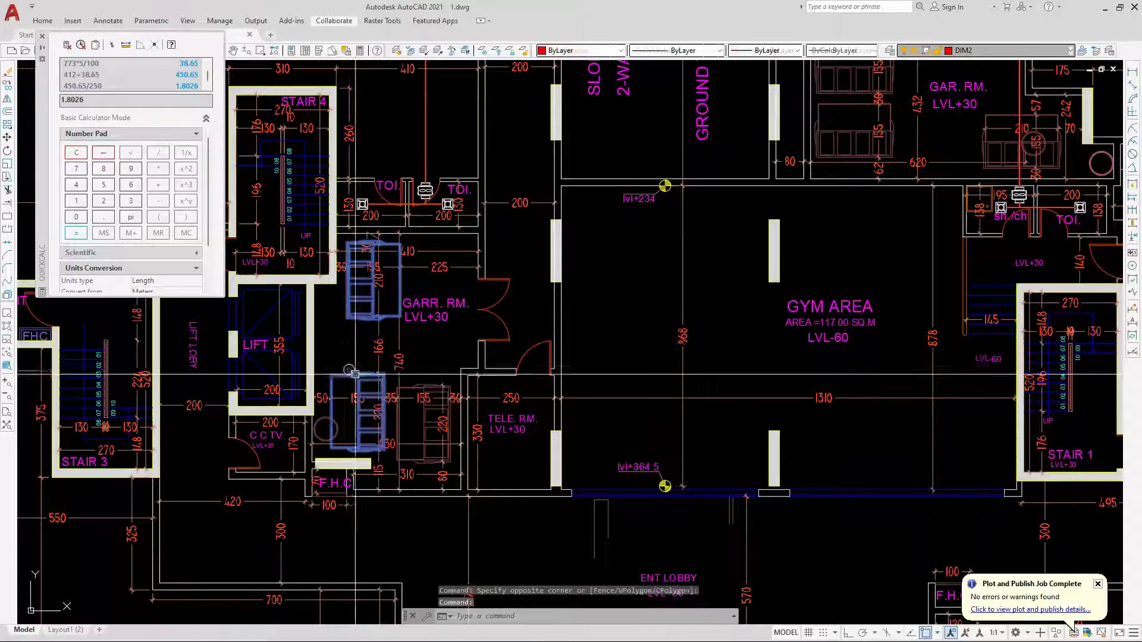
pyautogui.click(424, 385)
pyautogui.press('Escape')
pyautogui.click(424, 384)
pyautogui.hotkey('ctrl', 'shift', 'p')
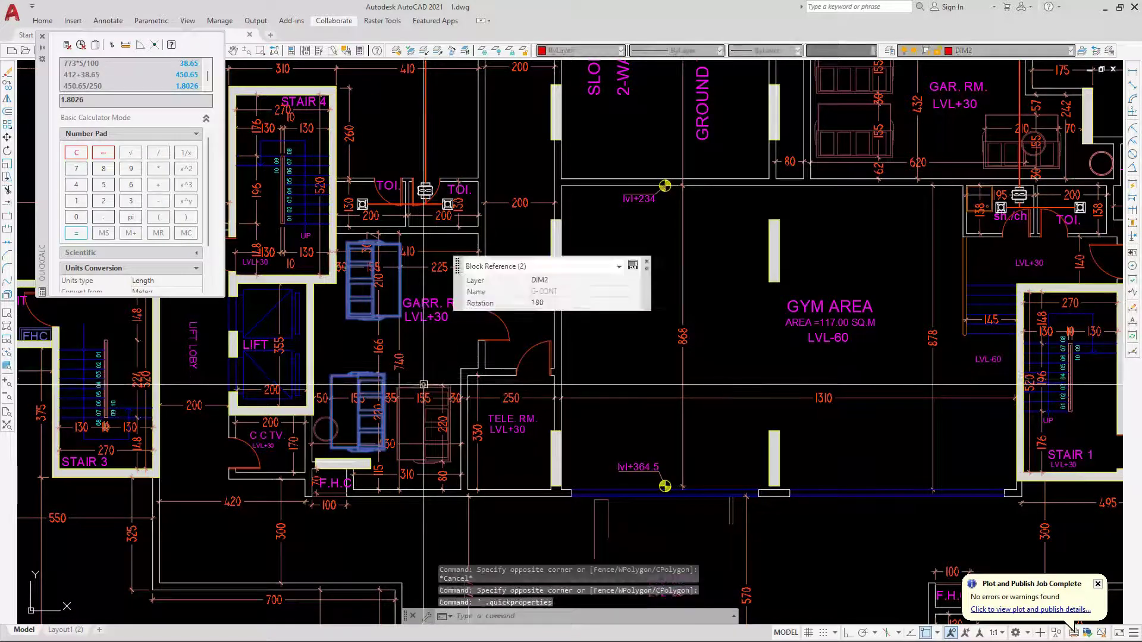
pyautogui.press('Escape')
pyautogui.press('Escape')
pyautogui.scroll(-5, 400, 314)
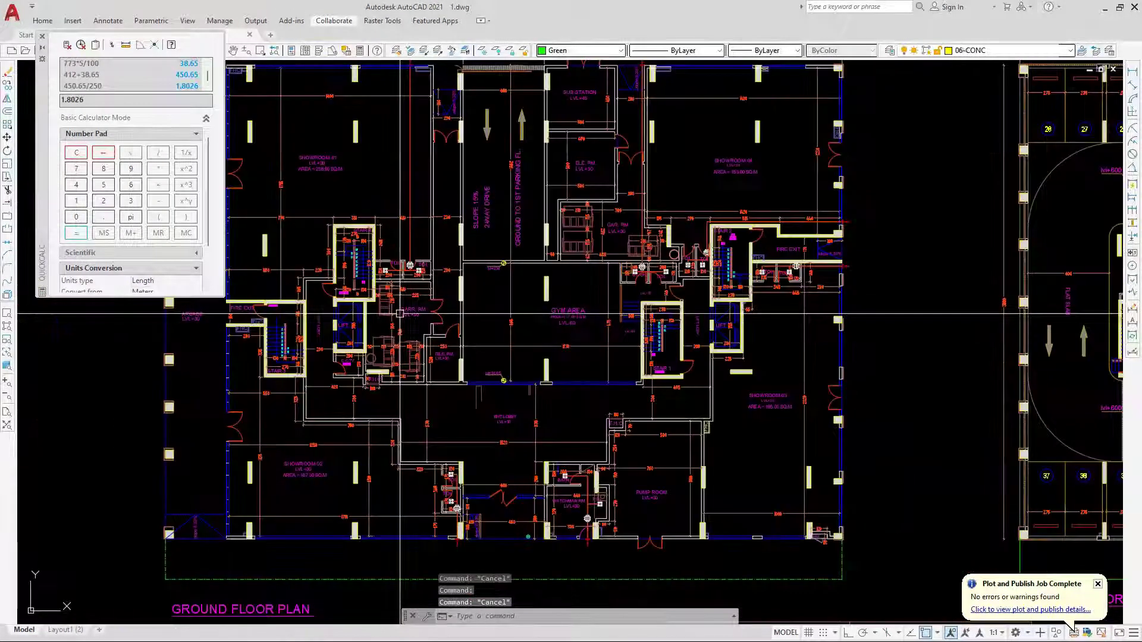
# Review the quantity and container number rows of the BLOCK-A Garbage Calculation table.
pyautogui.scroll(-3, 399, 313)
pyautogui.scroll(6, 524, 464)
pyautogui.moveTo(583, 499)
pyautogui.mouseDown(button='middle')
pyautogui.moveTo(628, 476)
pyautogui.moveTo(759, 448)
pyautogui.mouseUp(button='middle')
pyautogui.scroll(5, 631, 475)
pyautogui.scroll(-3, 612, 405)
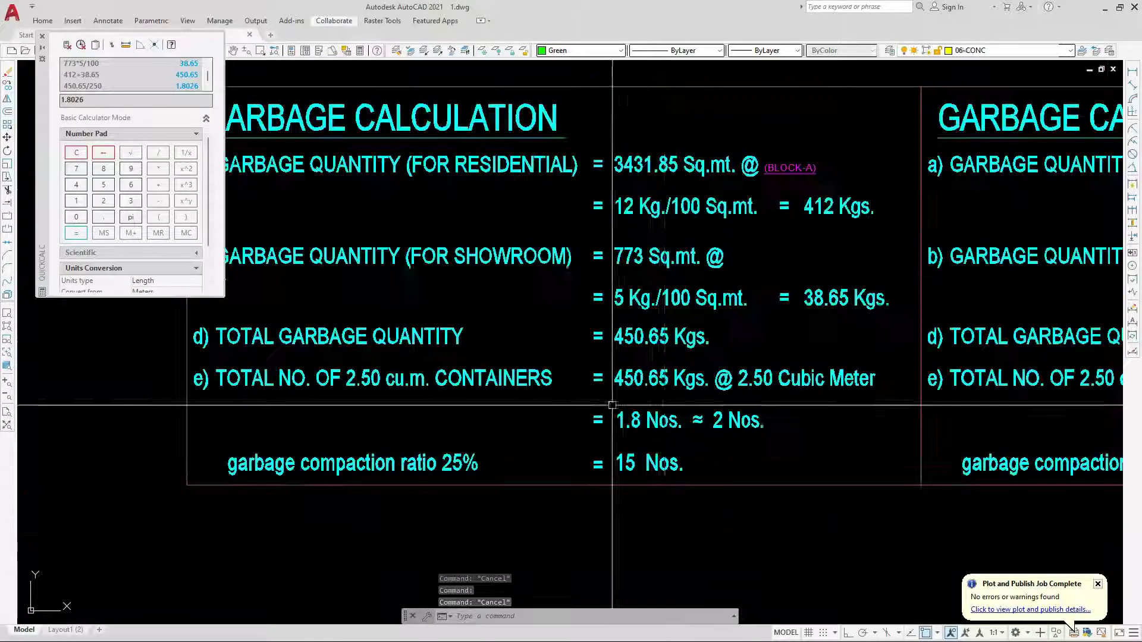
pyautogui.scroll(4, 672, 214)
pyautogui.scroll(-2, 571, 250)
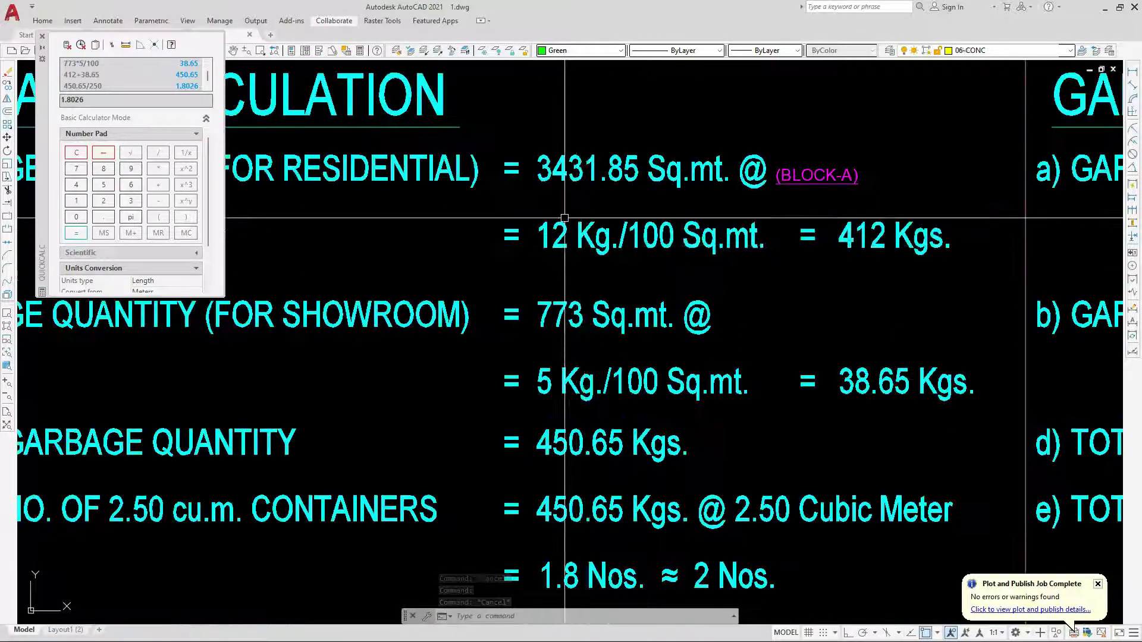
# Check the residential and showroom area rows and their per-100 Sq.mt. rates in the BLOCK-A Garbage Calculation table.
pyautogui.scroll(2, 558, 273)
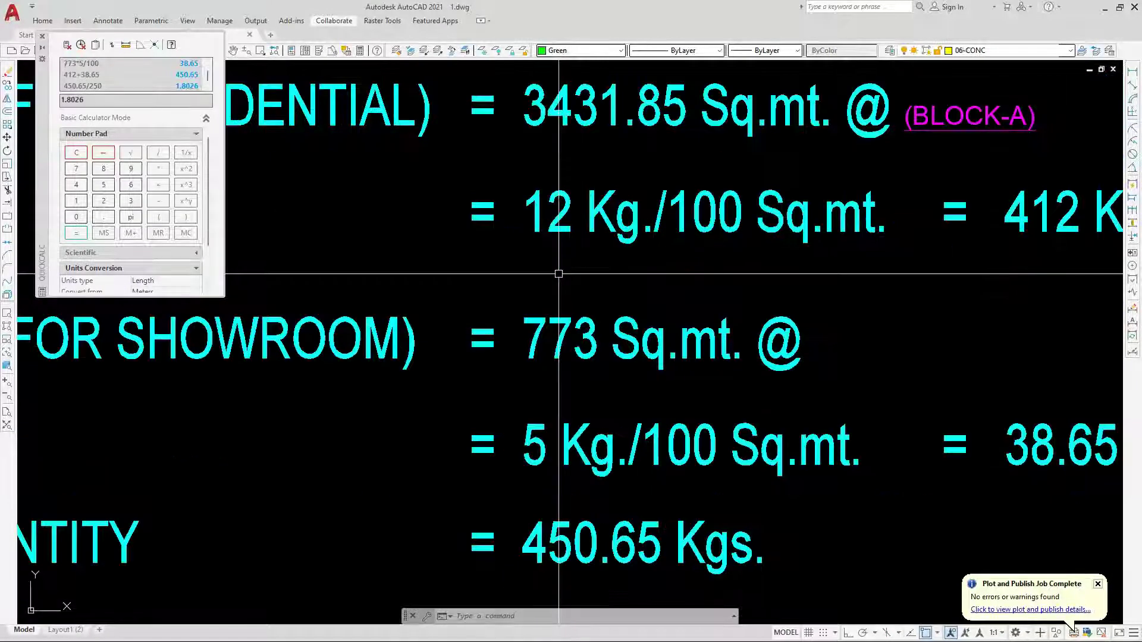
pyautogui.scroll(-2, 559, 273)
pyautogui.scroll(2, 566, 325)
pyautogui.scroll(-2, 566, 325)
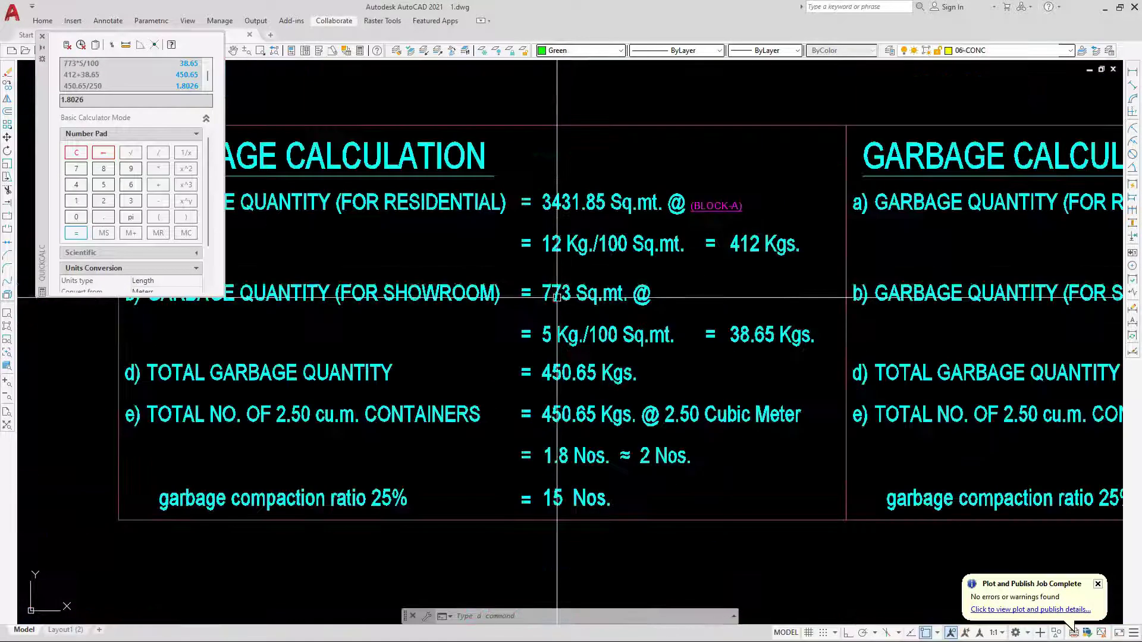
pyautogui.scroll(2, 571, 361)
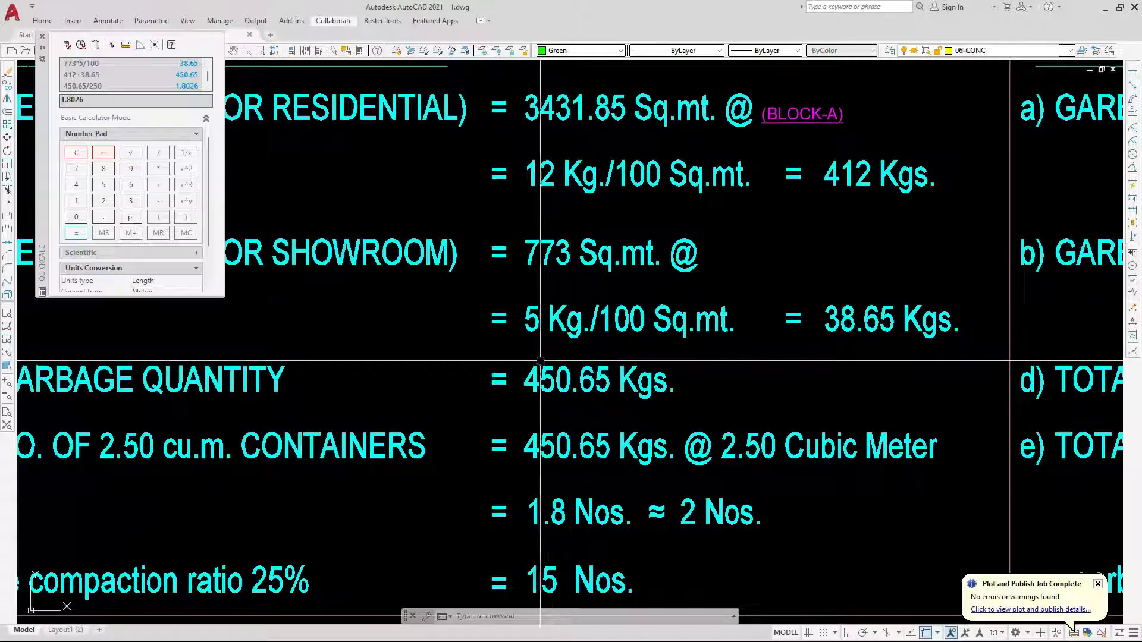
pyautogui.moveTo(632, 381)
pyautogui.mouseDown(button='middle')
pyautogui.moveTo(642, 351)
pyautogui.moveTo(718, 272)
pyautogui.moveTo(736, 339)
pyautogui.mouseUp(button='middle')
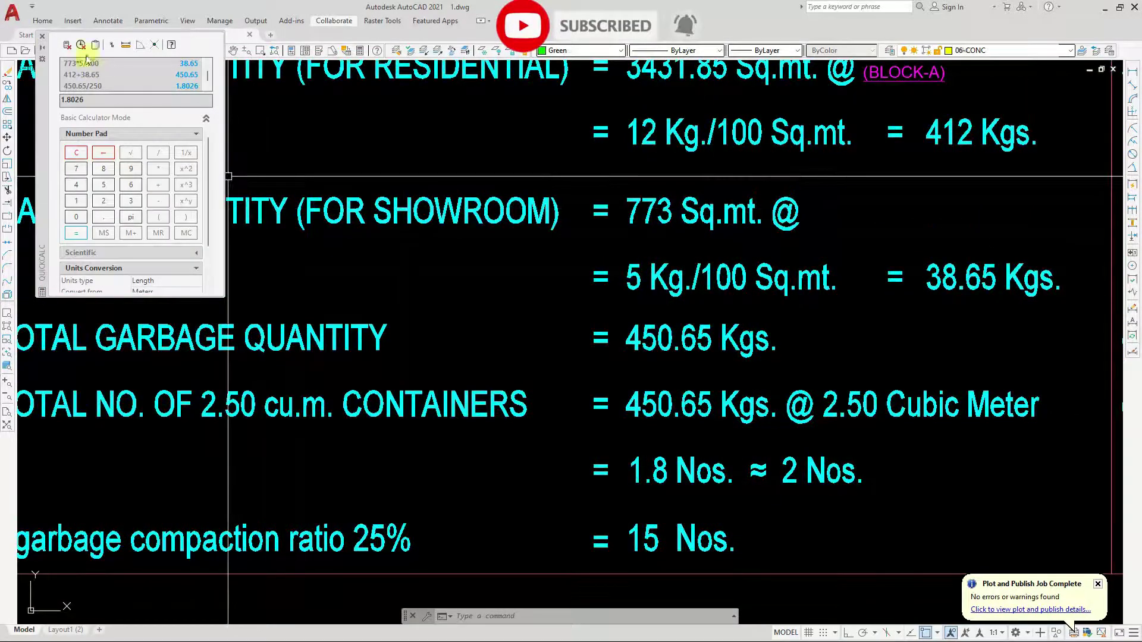
# Close the QuickCalc calculator and look over the complete BLOCK-A Garbage Calculation table.
pyautogui.click(43, 38)
pyautogui.moveTo(137, 413); pyautogui.dragTo(243, 409, button='middle')
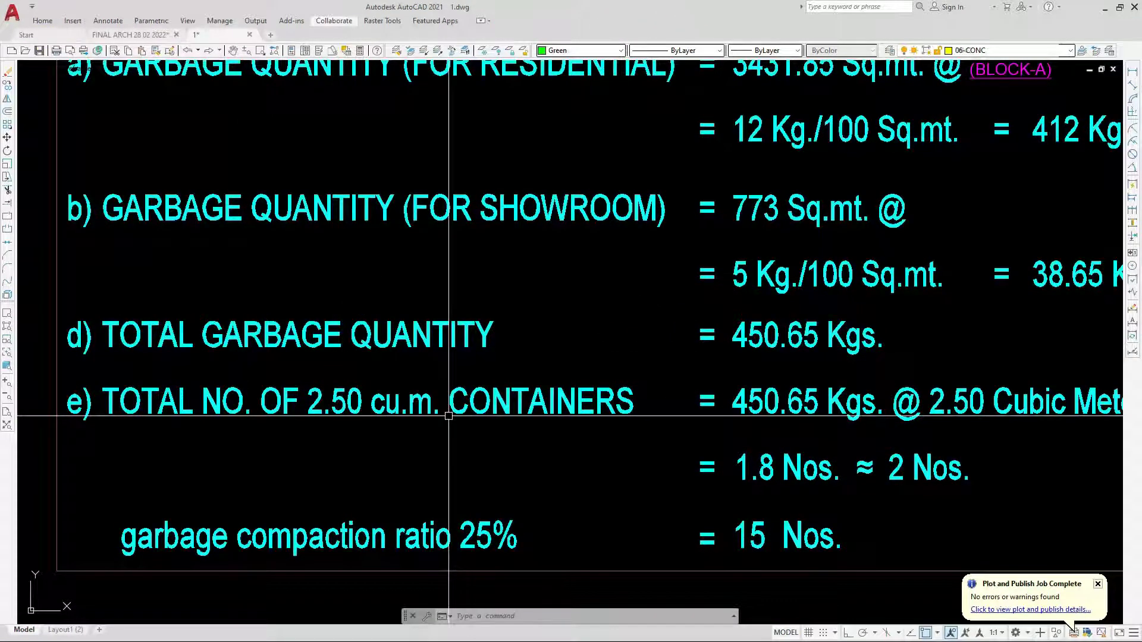
pyautogui.scroll(-4, 449, 416)
pyautogui.scroll(1, 275, 395)
pyautogui.scroll(-1, 260, 400)
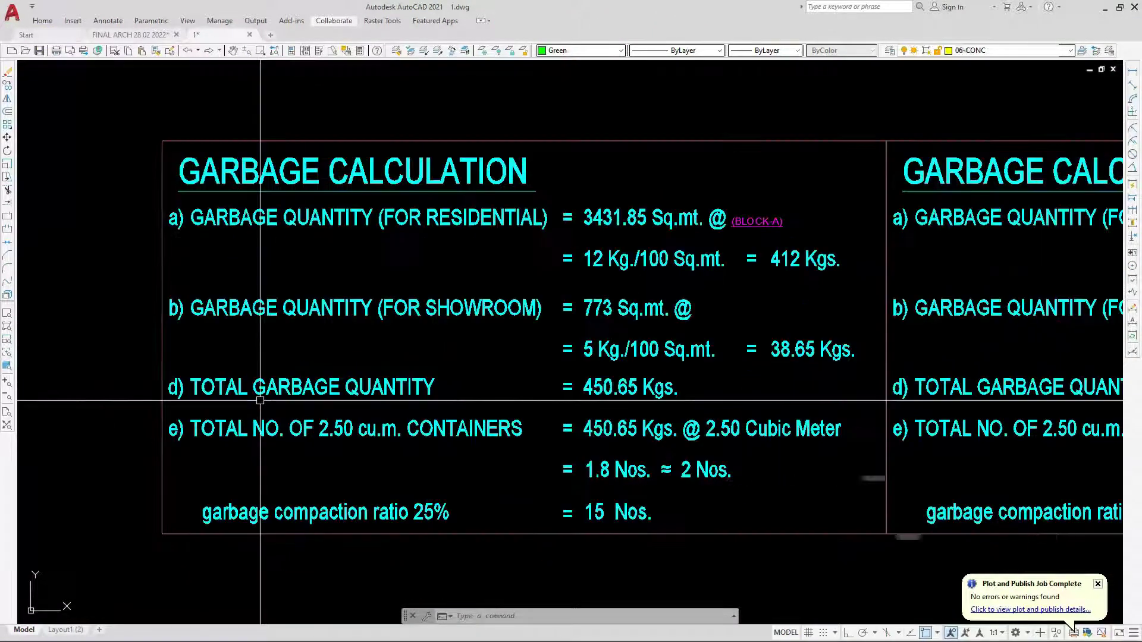
pyautogui.moveTo(464, 369); pyautogui.dragTo(384, 377, button='middle')
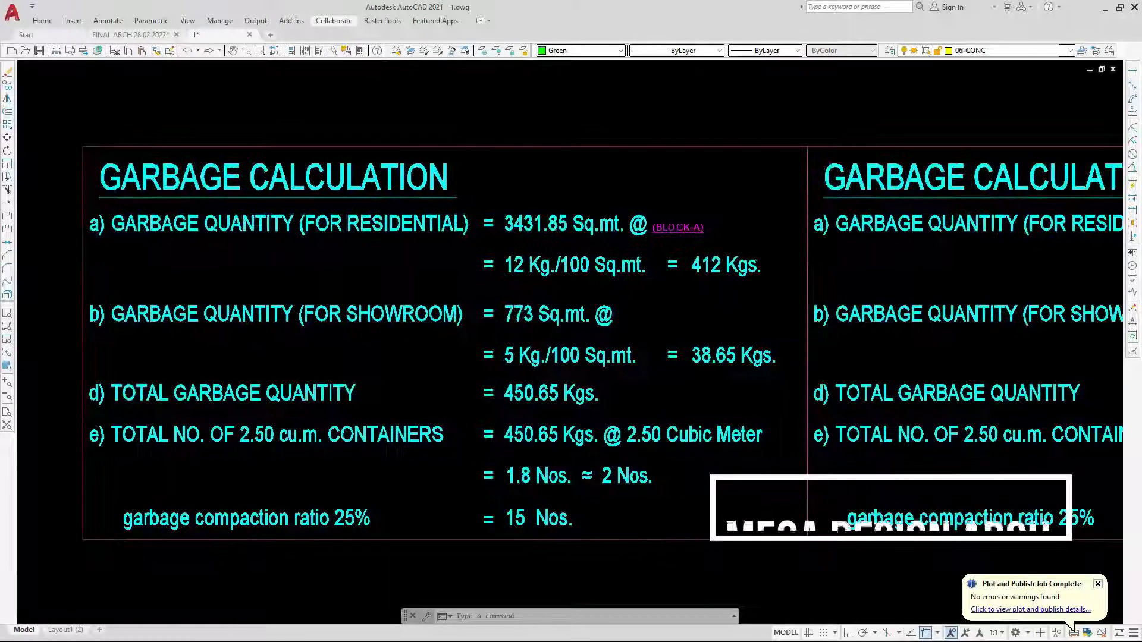